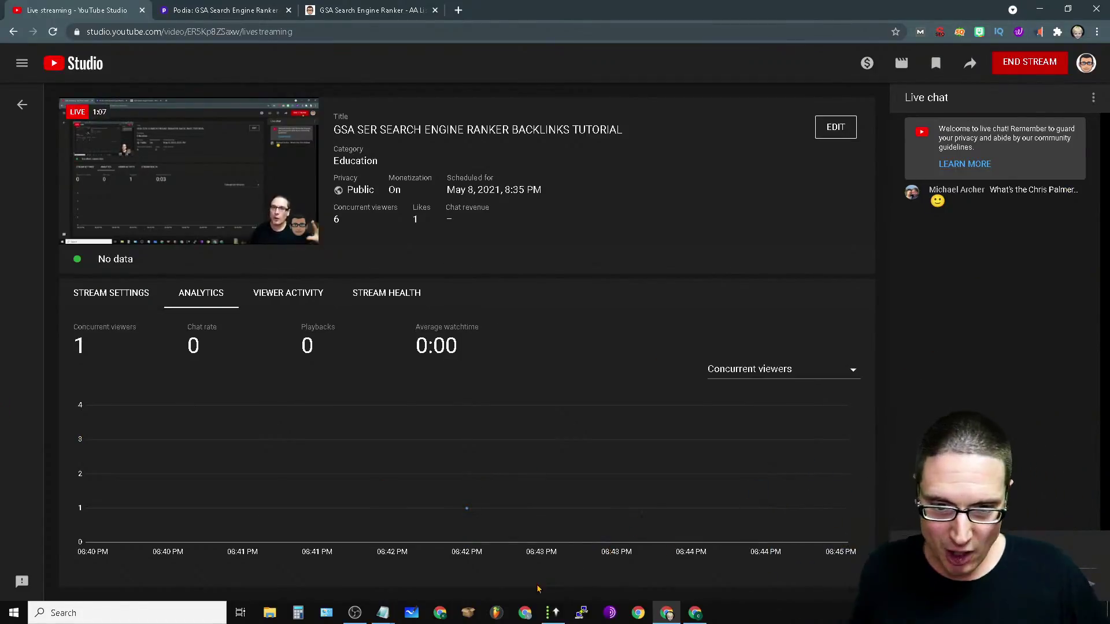
Step: Switch from the YouTube Studio dashboard to the GSA Search Engine Ranker window
left_click(552, 613)
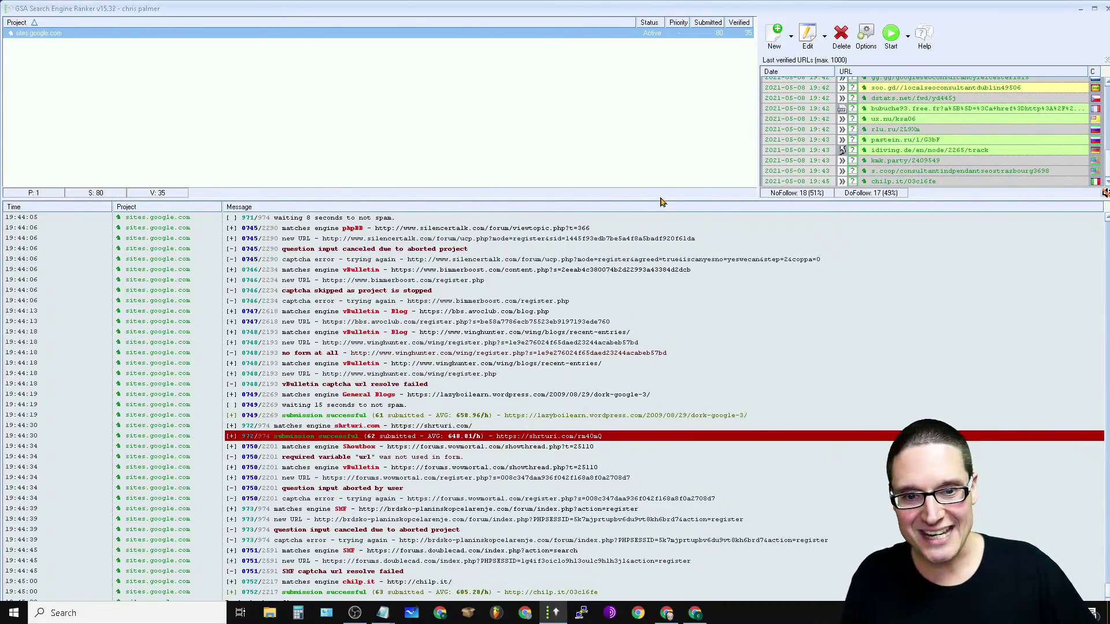
Step: Drag the log splitter down so the project and verified-URL panes fill the window
left_click_drag(661, 200, 716, 497)
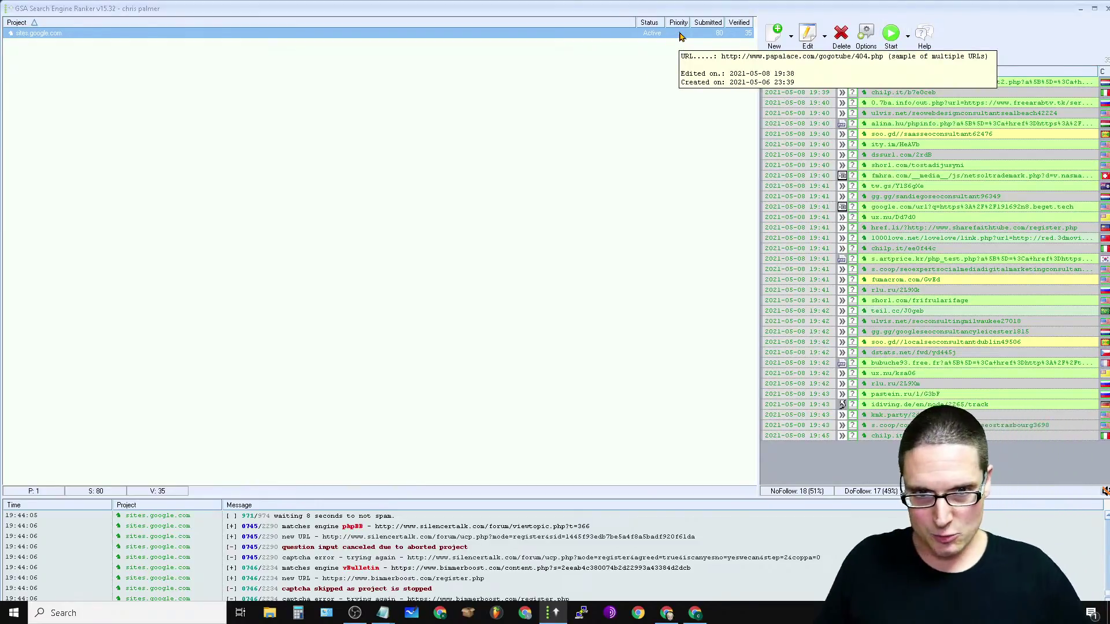
left_click(775, 44)
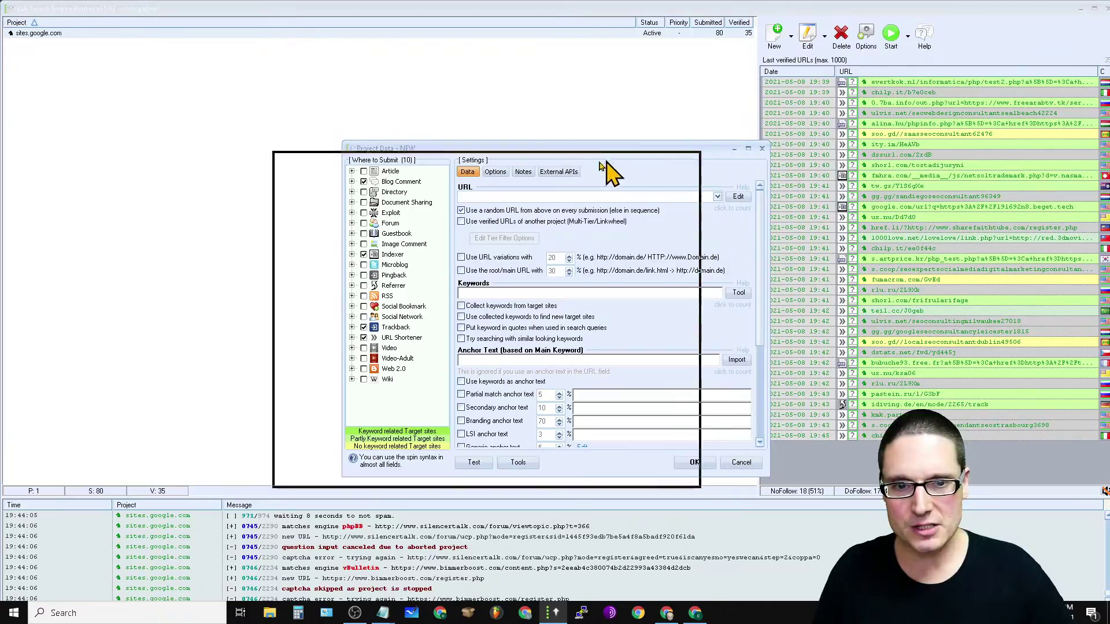
left_click(639, 149)
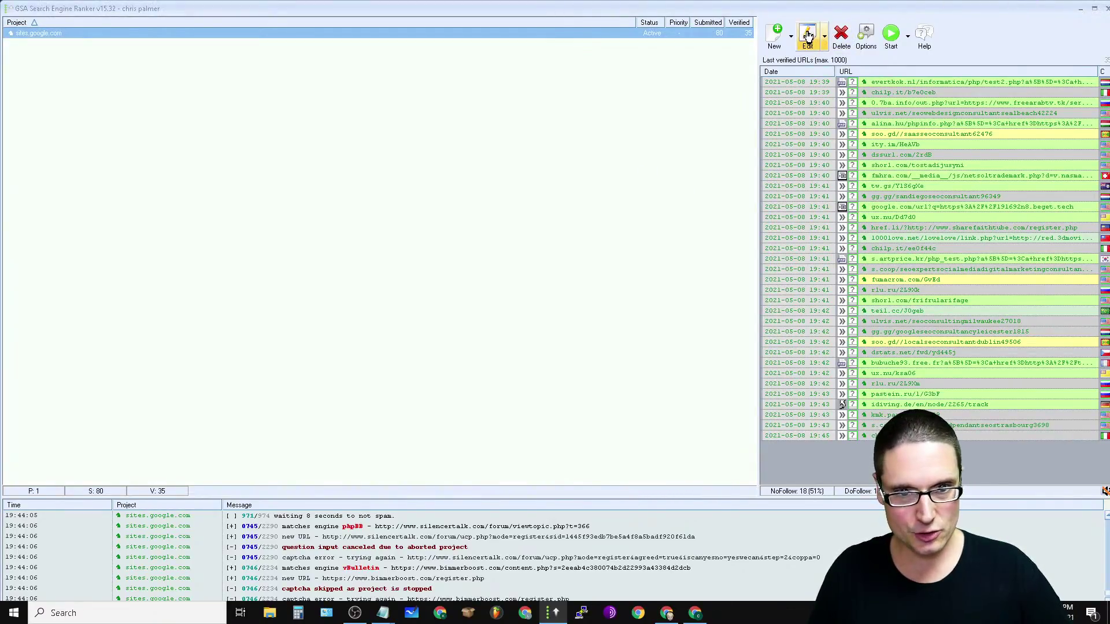
left_click(772, 53)
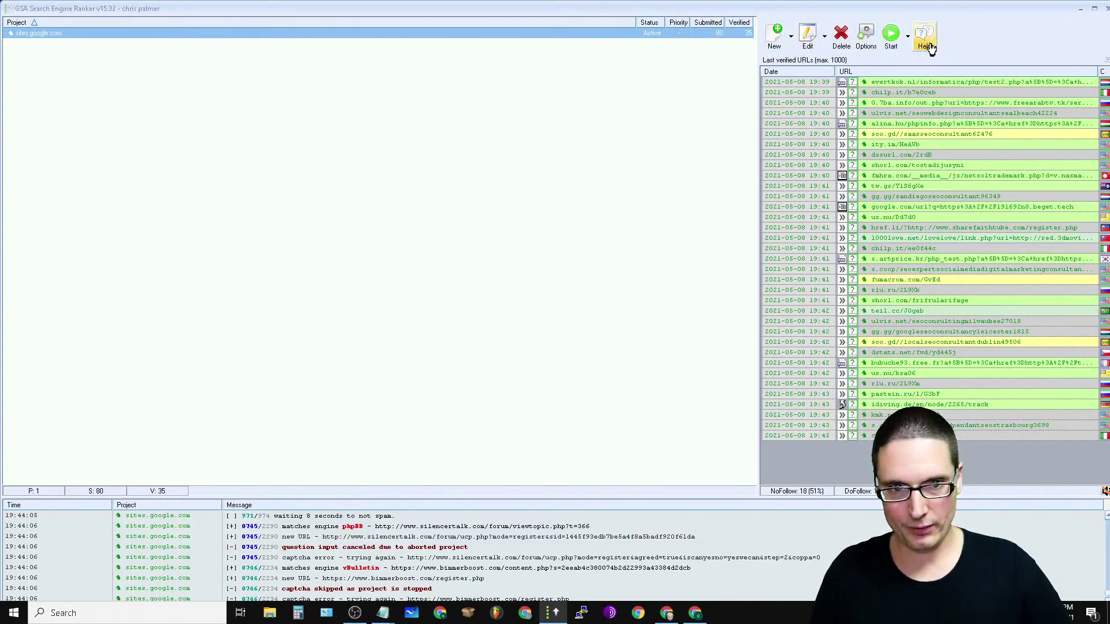
Step: Open the global Settings dialog and move it up and to the left
left_click(866, 36)
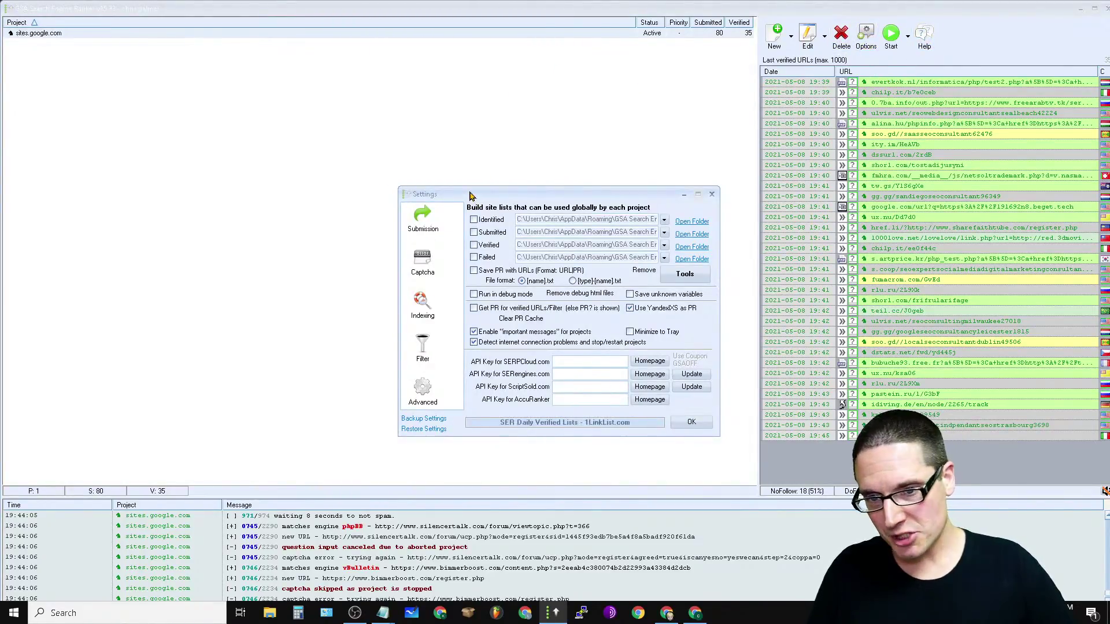
left_click_drag(675, 196, 513, 135)
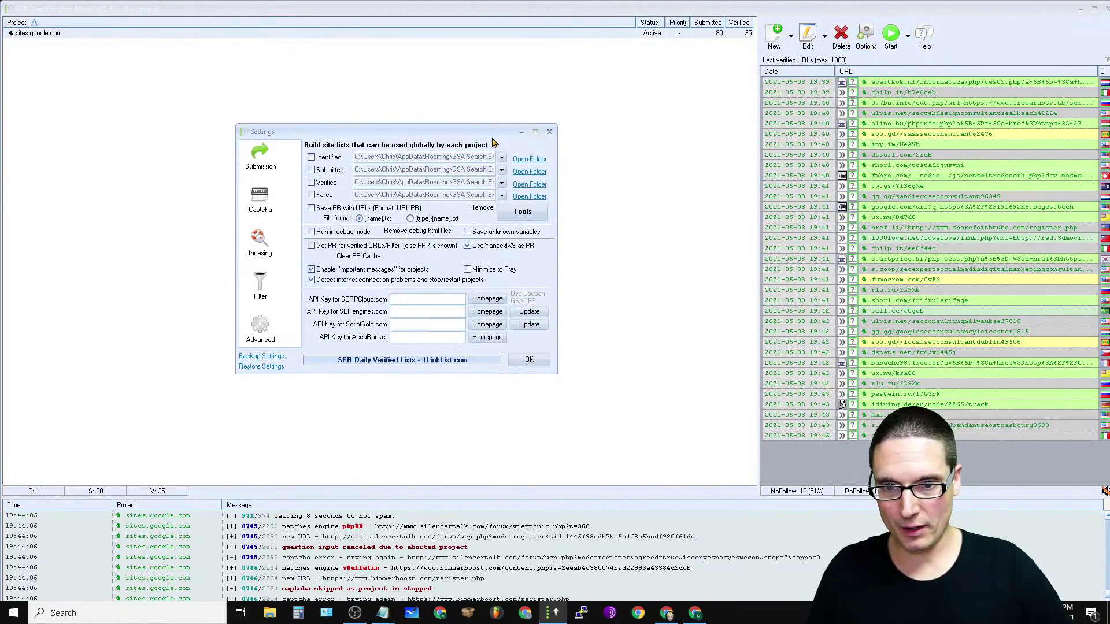
left_click_drag(478, 131, 488, 141)
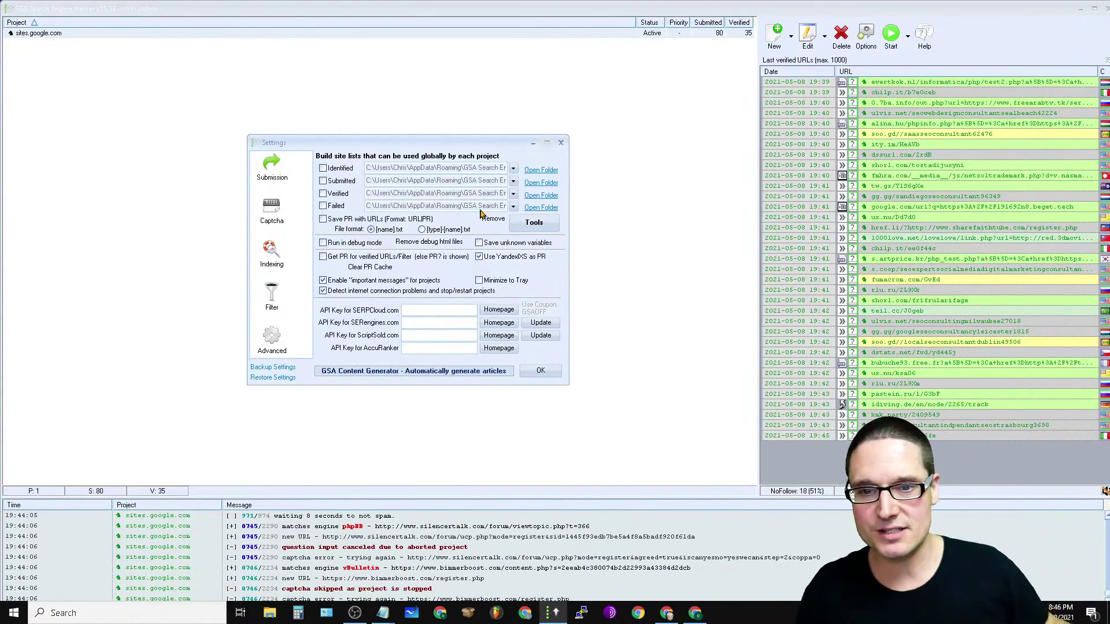
Step: On the Submission page, set Threads to use to 300 and enable Use proxies
left_click(272, 189)
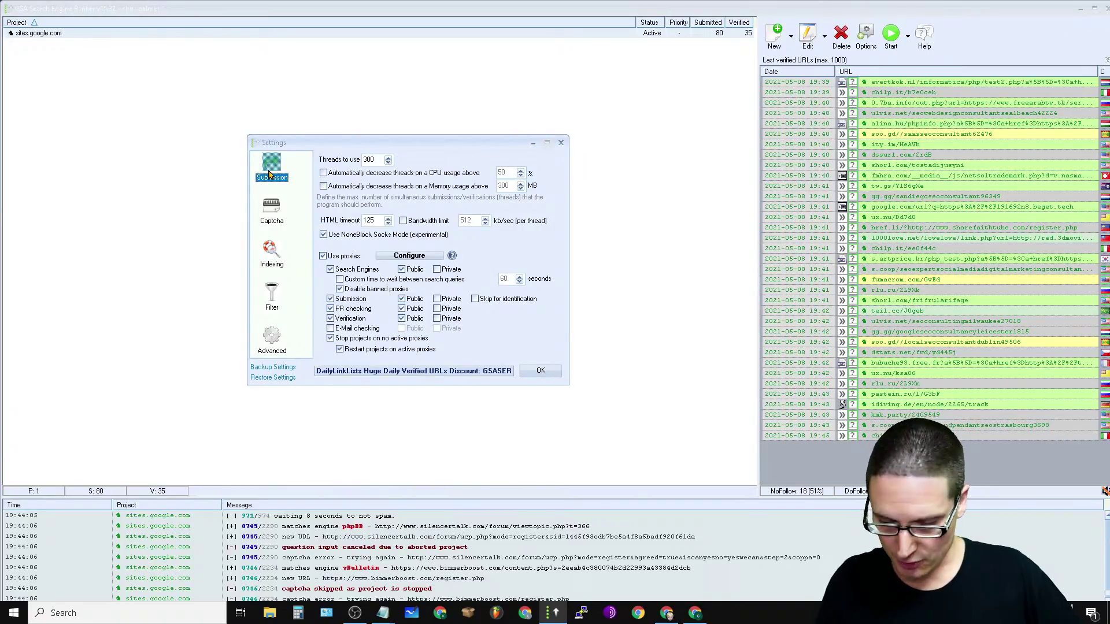
left_click(371, 160)
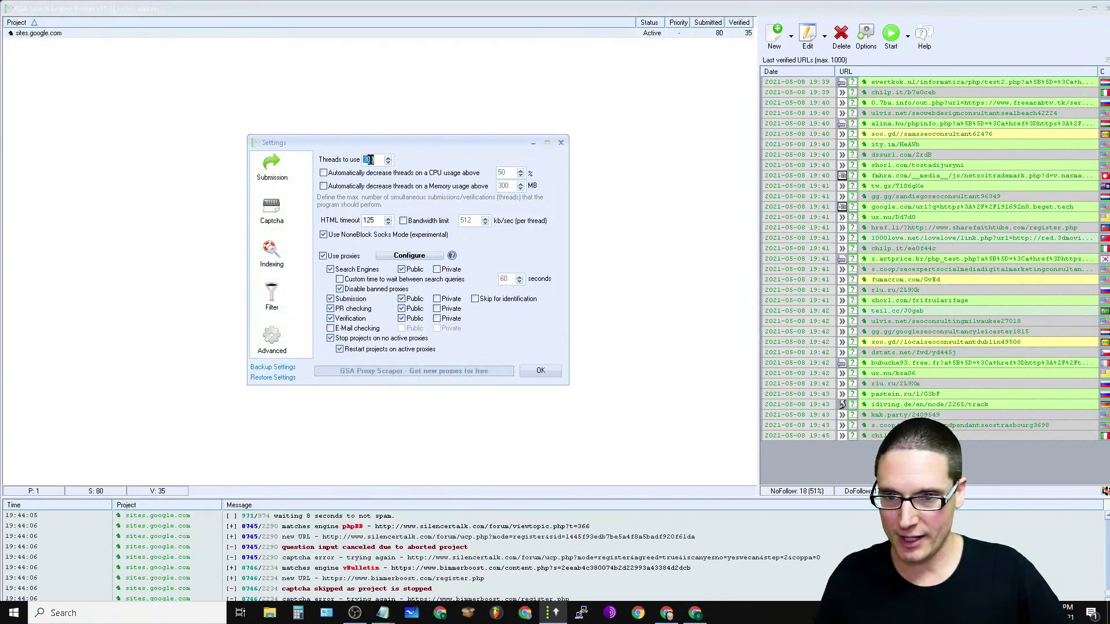
double_click(371, 160)
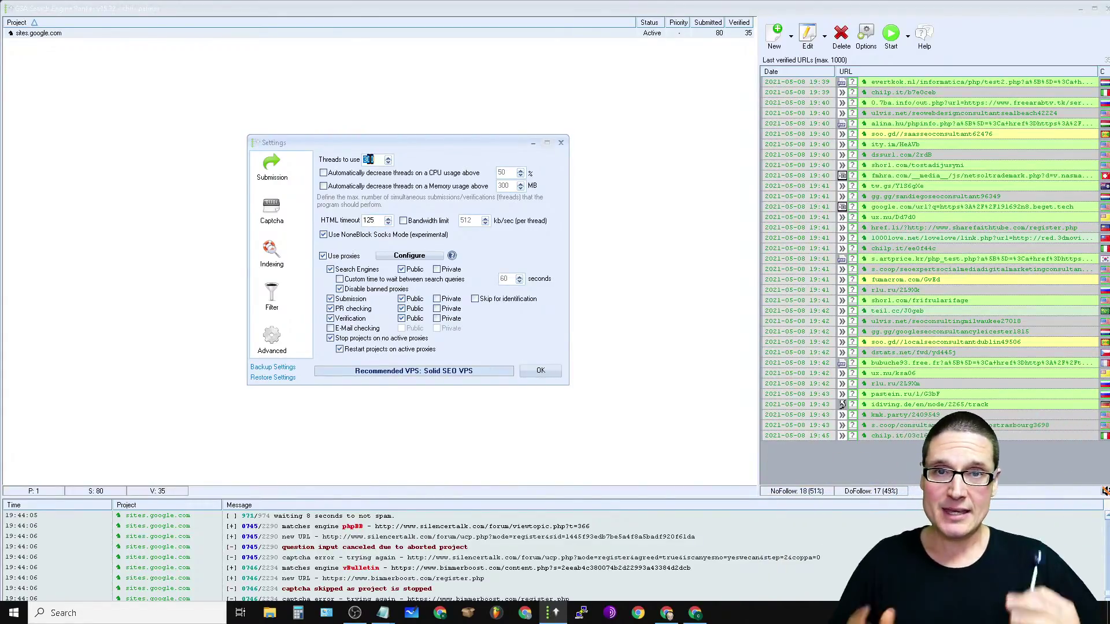
type("500")
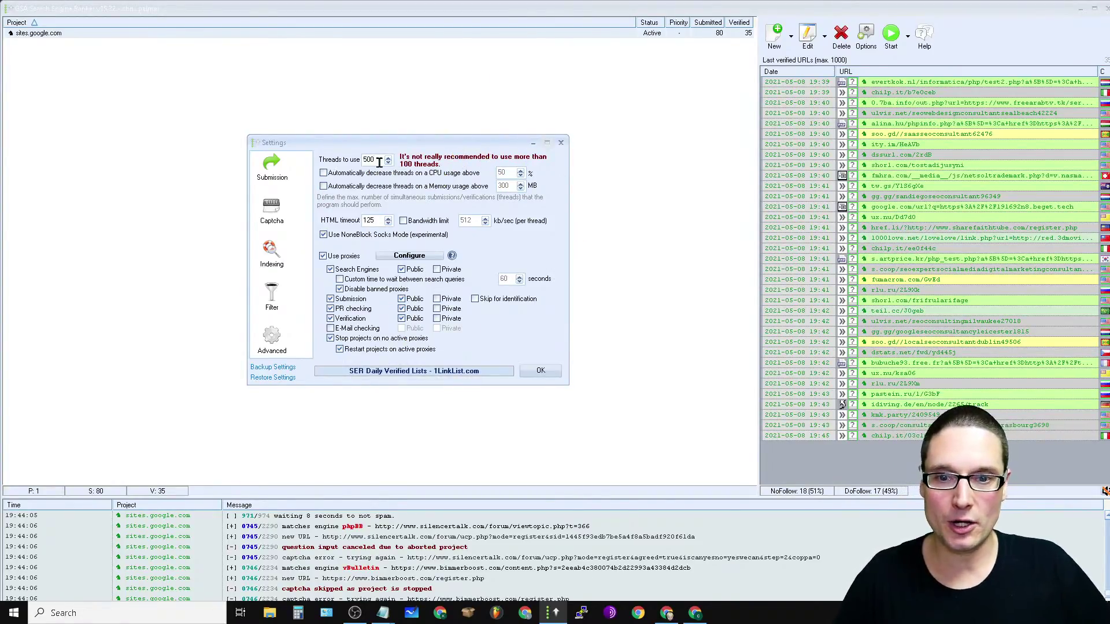
type("300")
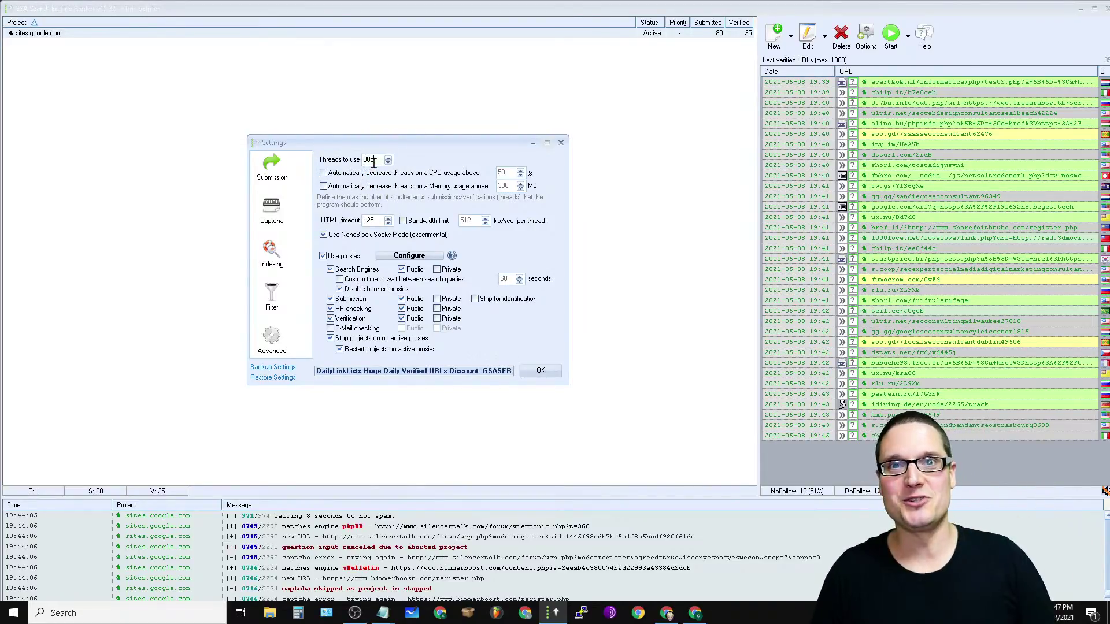
left_click(365, 159)
left_click(367, 158)
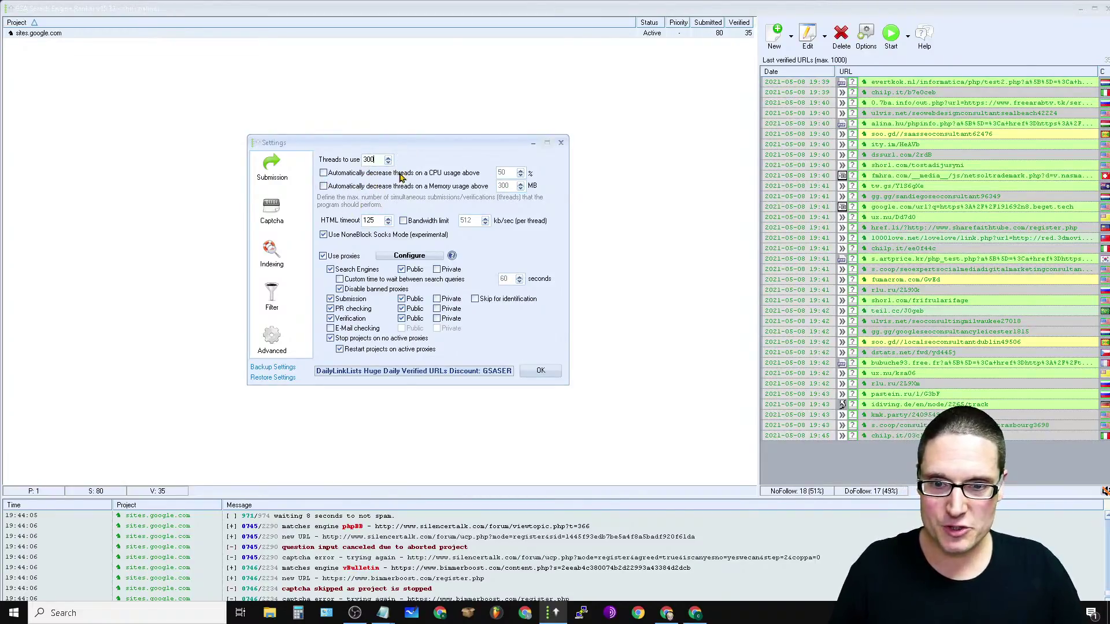
left_click(323, 254)
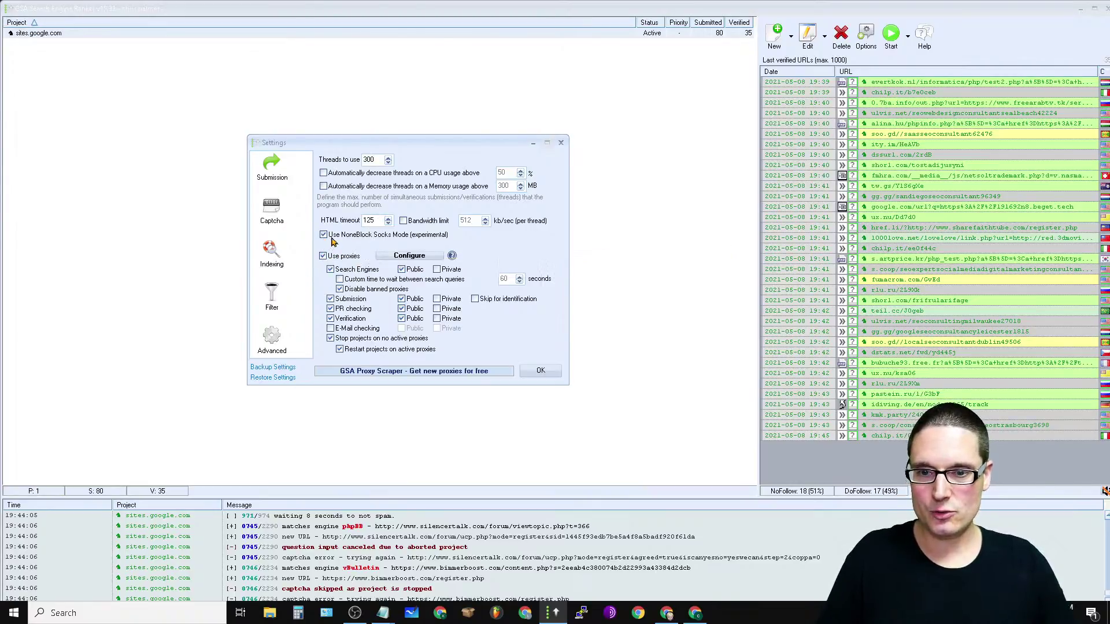
Step: Open the proxy list configuration and view its Options tab
left_click(429, 258)
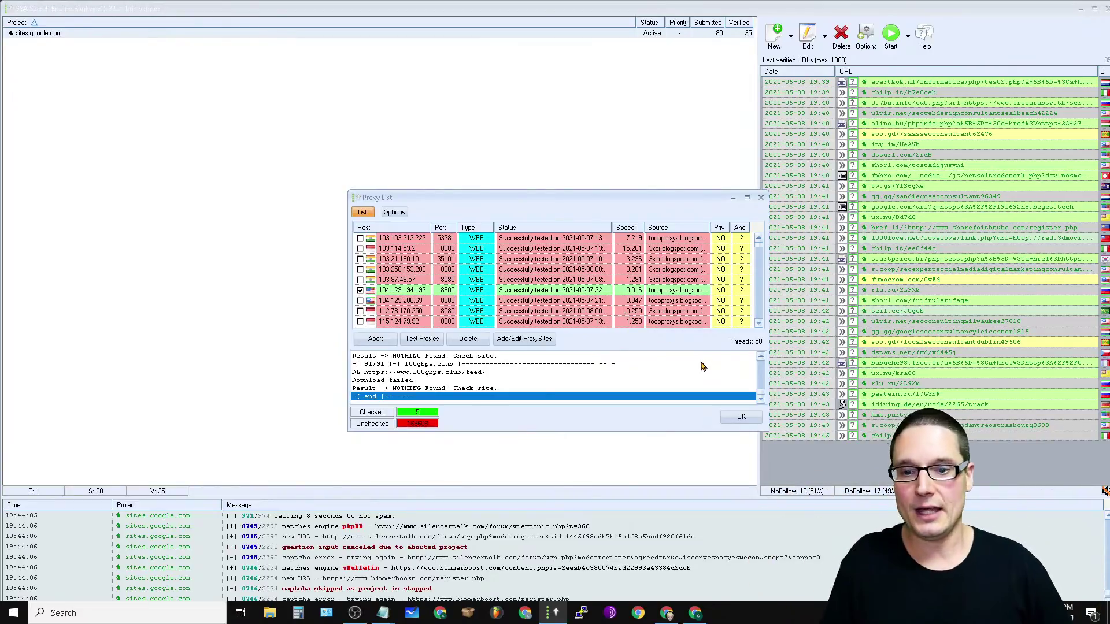
left_click(396, 212)
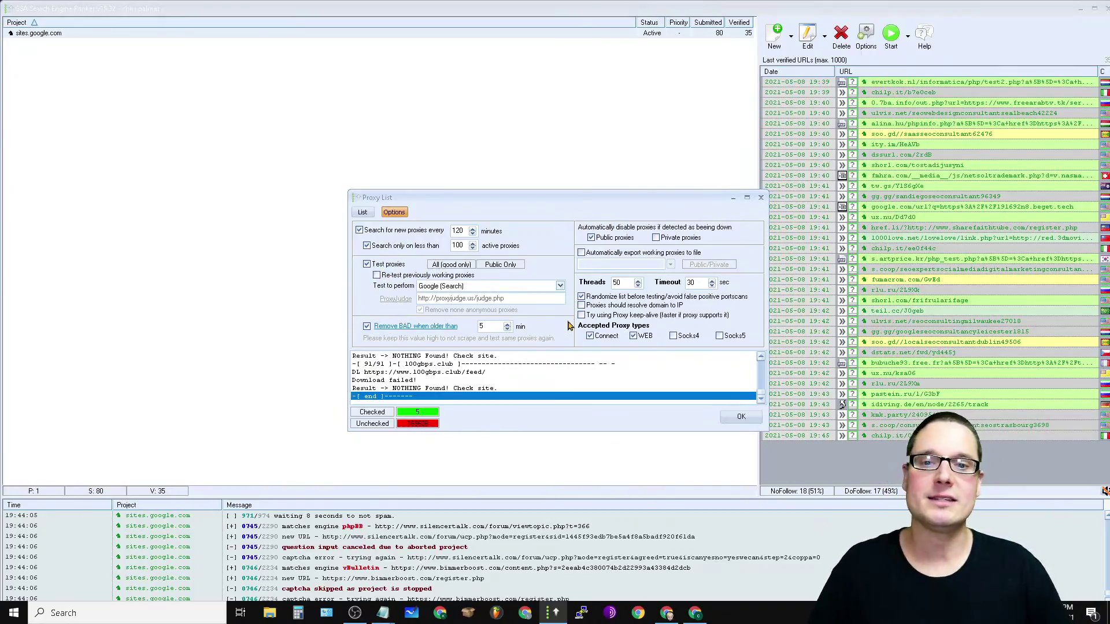
Step: Set proxy testing to All (good/bad) and confirm the proxy list with OK
left_click(458, 265)
left_click(461, 267)
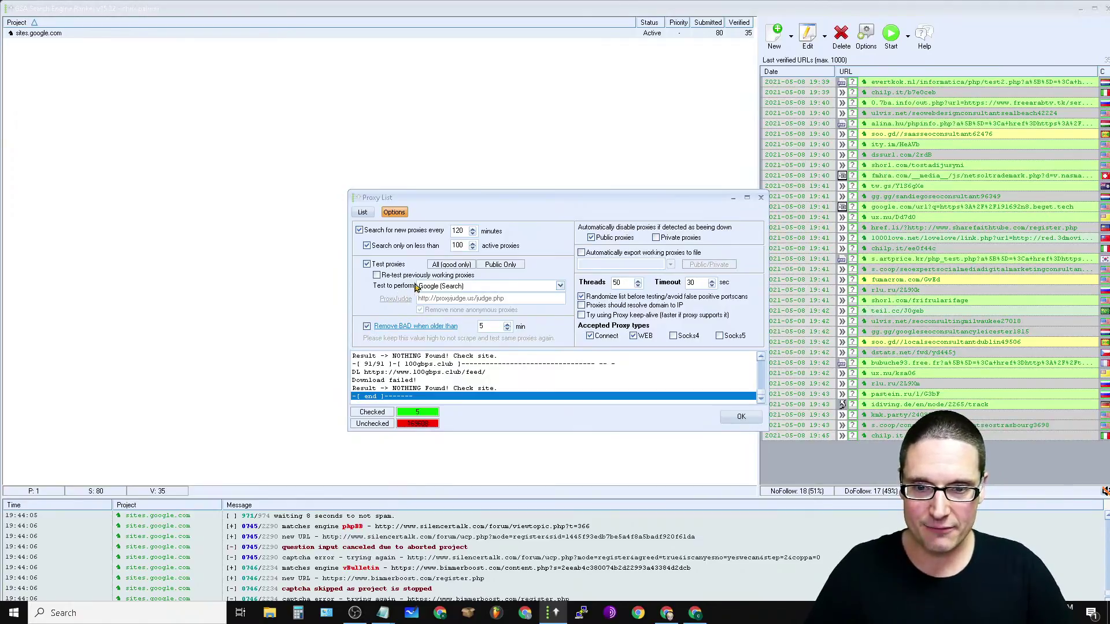
left_click(455, 289)
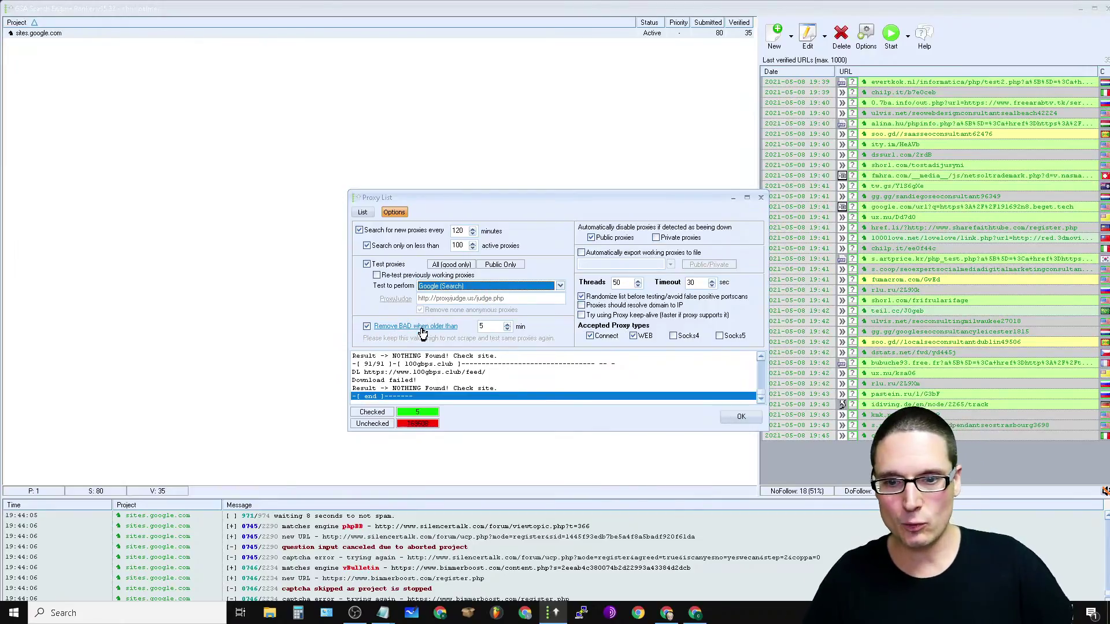
left_click(493, 328)
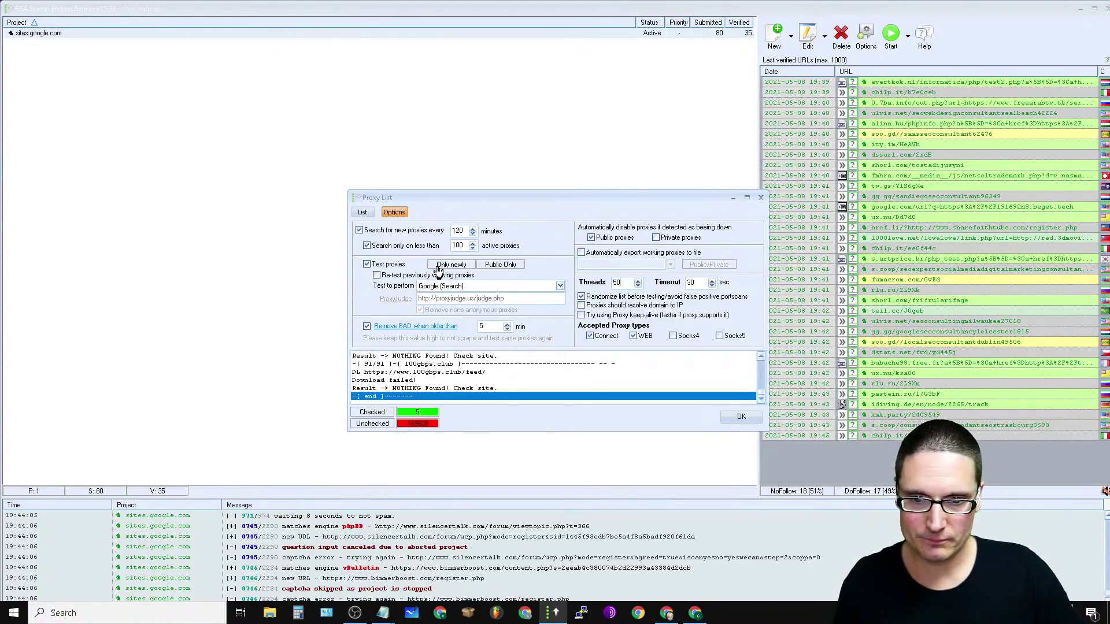
left_click(439, 269)
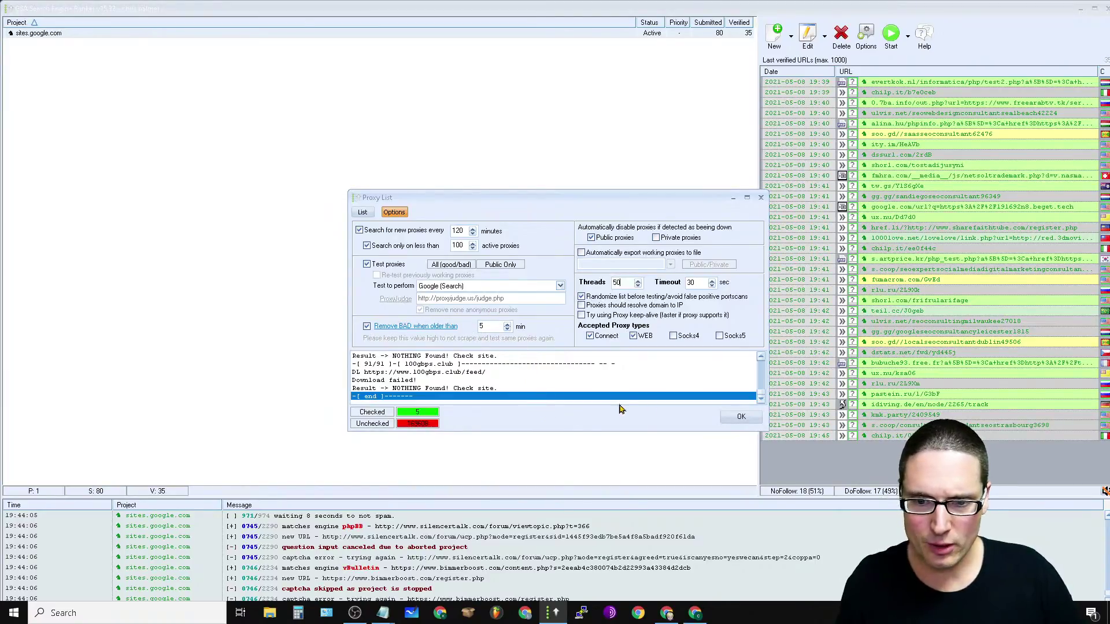
left_click(741, 418)
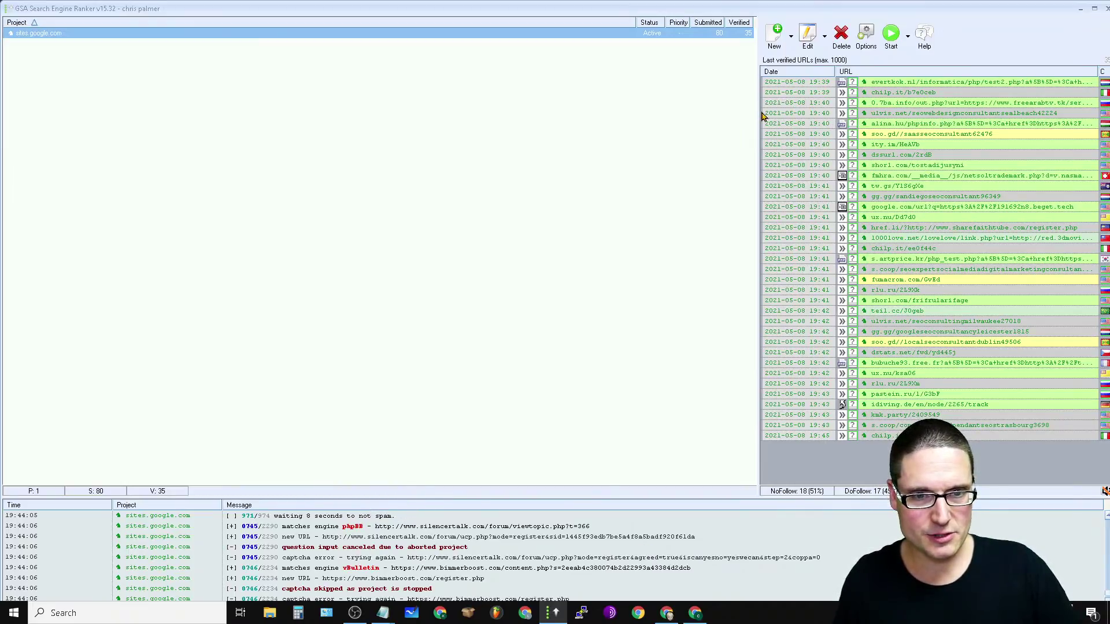
Step: Widen the verified-URLs pane and inspect the soo.gd, alina.hu and ulvis.net links
left_click_drag(757, 122, 442, 141)
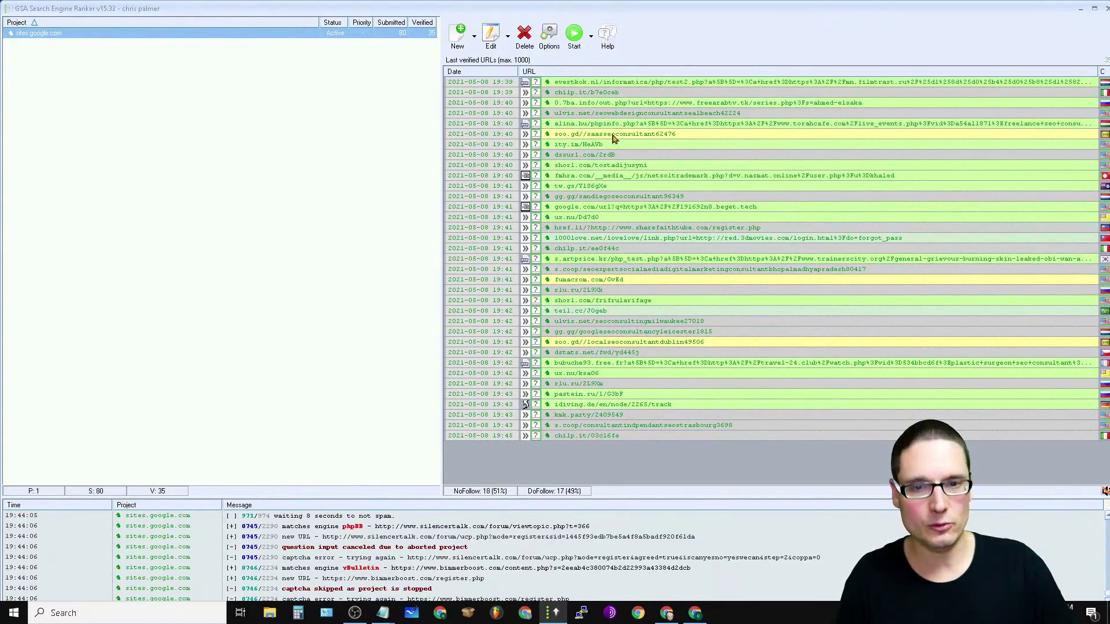
left_click(765, 135)
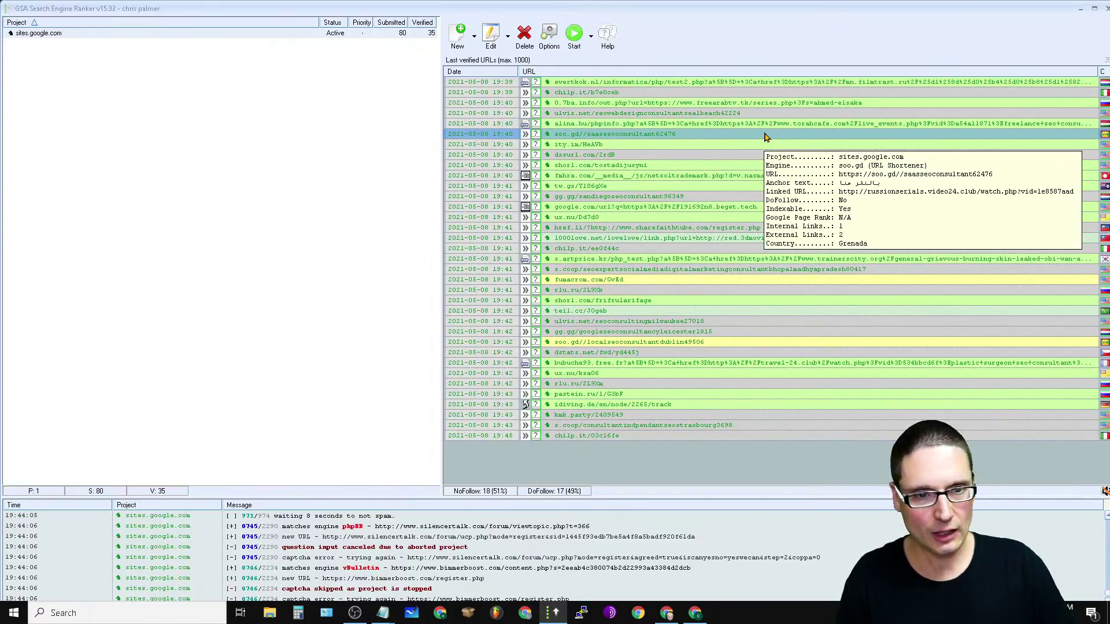
left_click(666, 125)
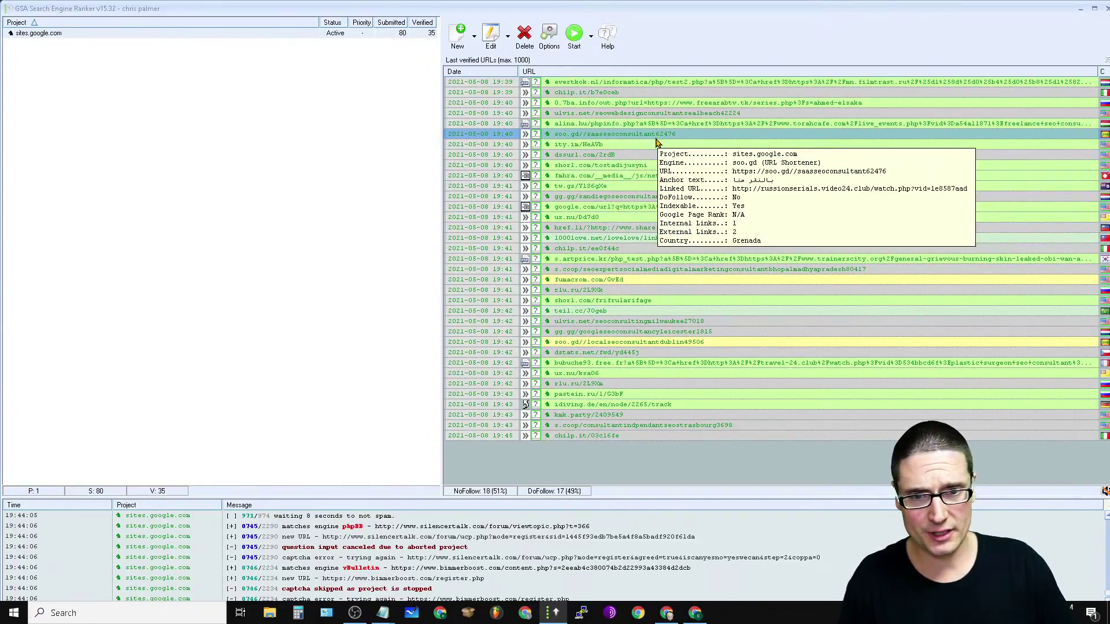
left_click(657, 113)
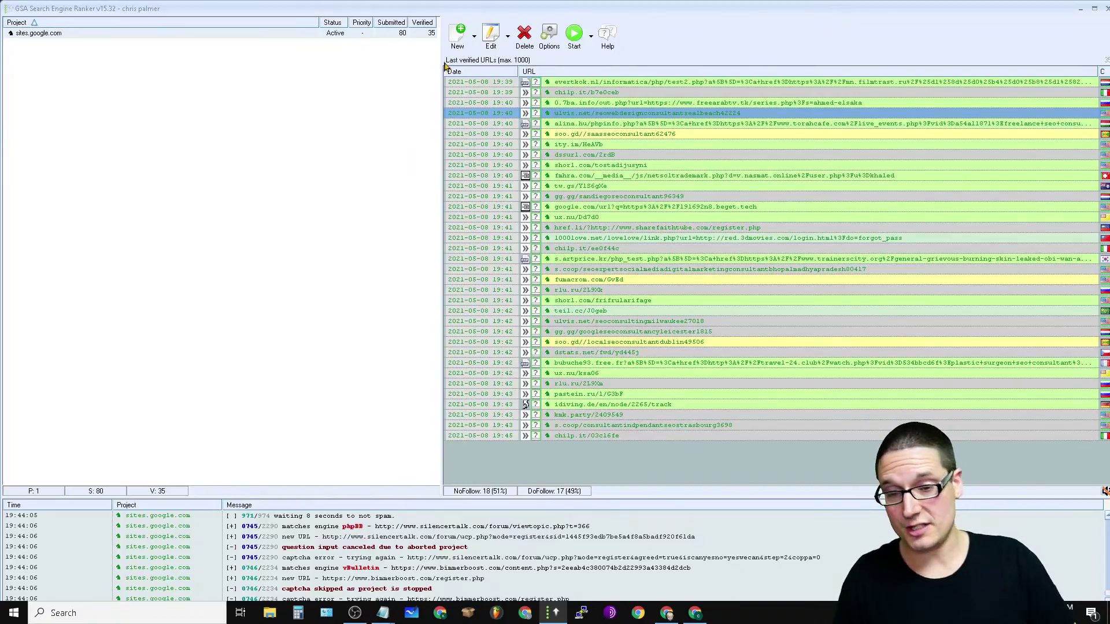
left_click_drag(441, 85, 685, 157)
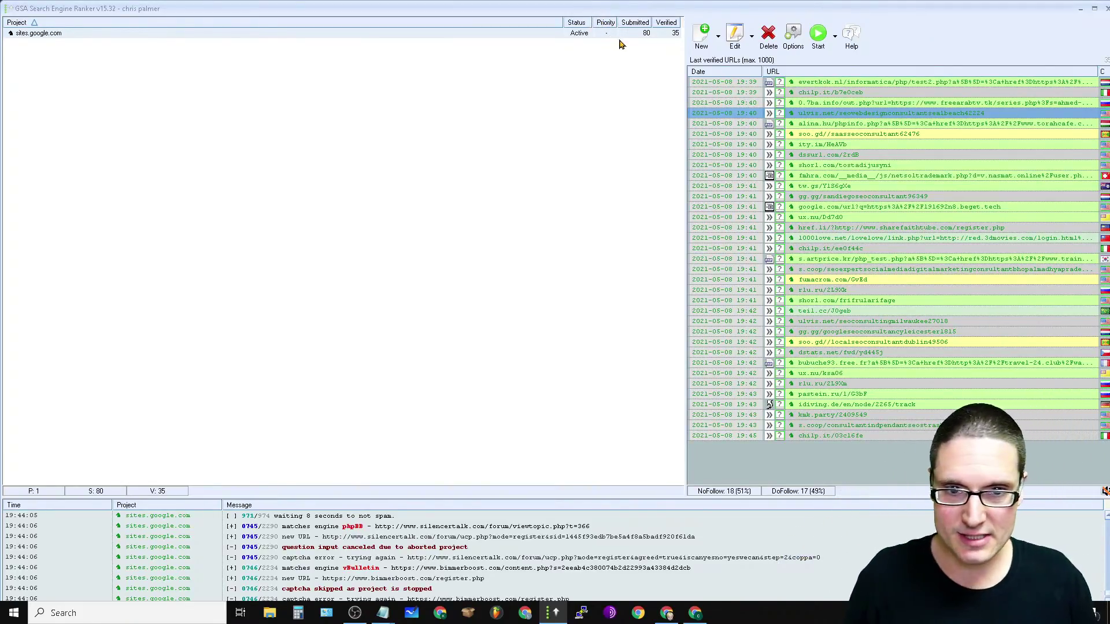
Step: Select the sites.google.com project and reopen the global Settings dialog
mouse_move(581, 40)
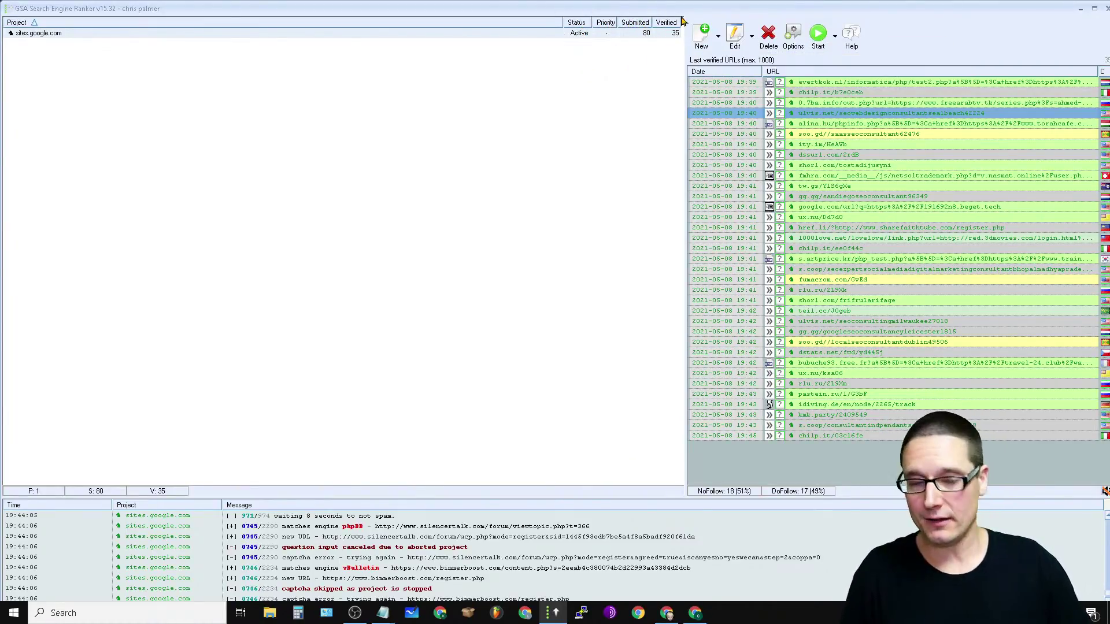
left_click(607, 36)
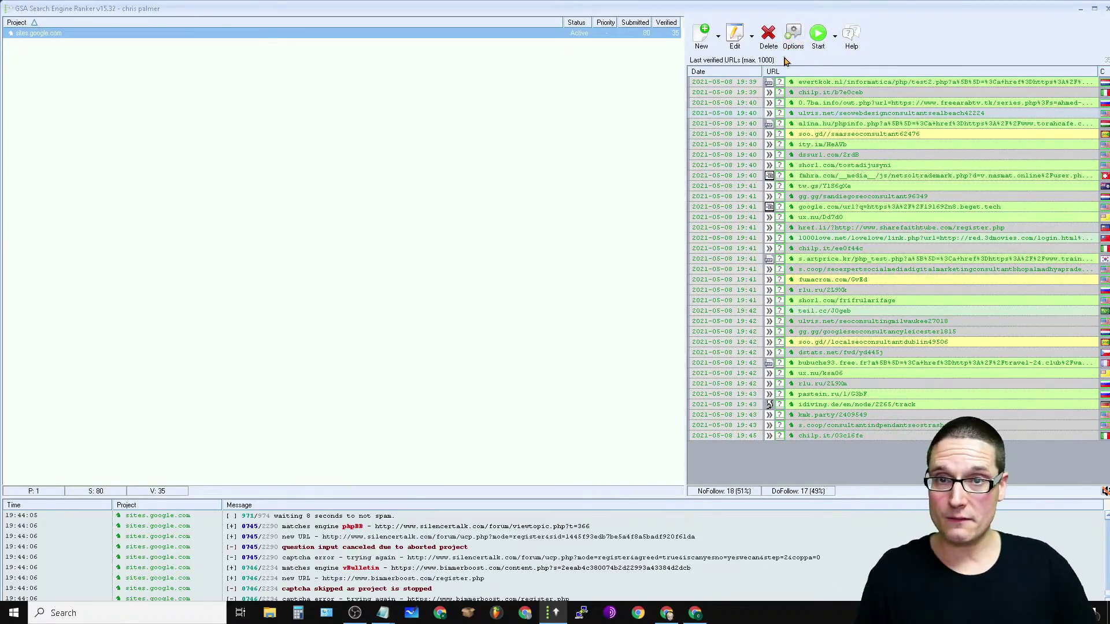
left_click(793, 36)
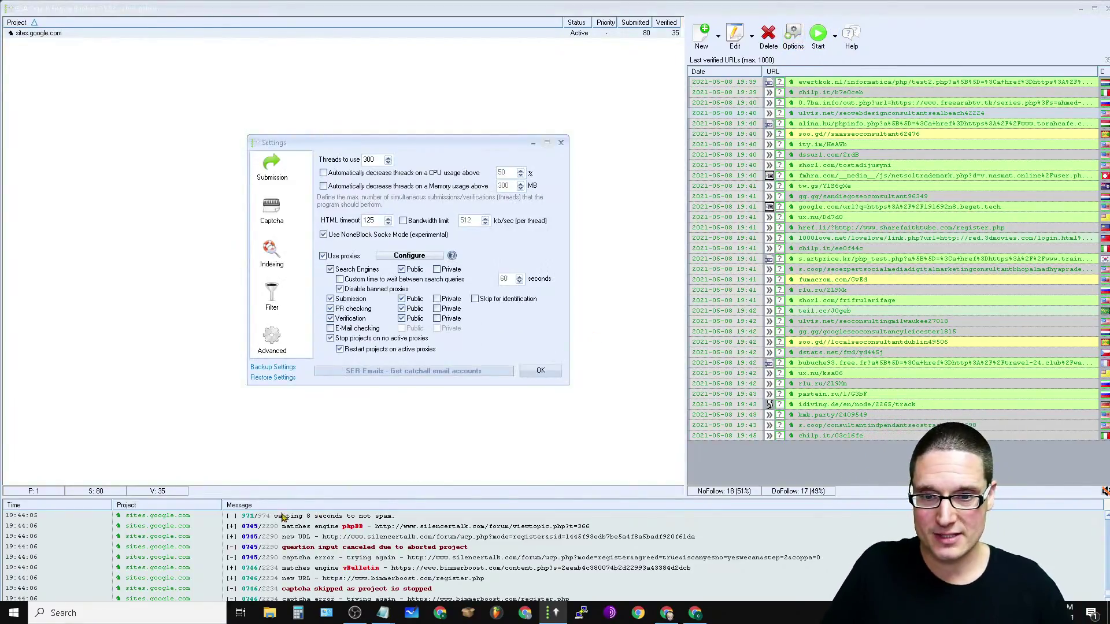
left_click(266, 167)
left_click(274, 217)
left_click(276, 158)
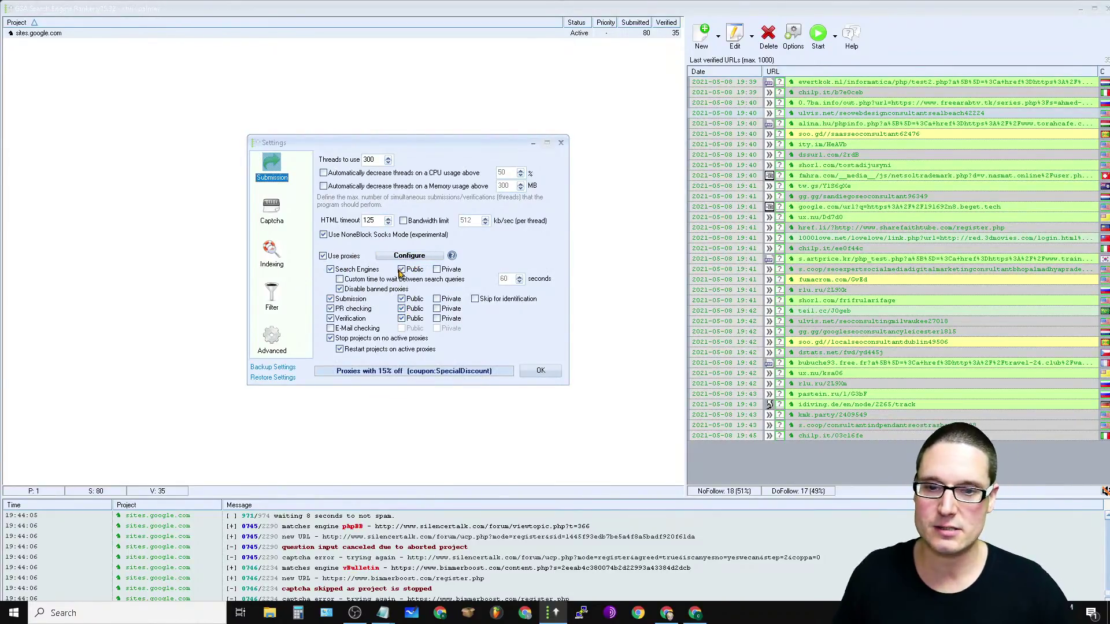
left_click(322, 256)
left_click(322, 256)
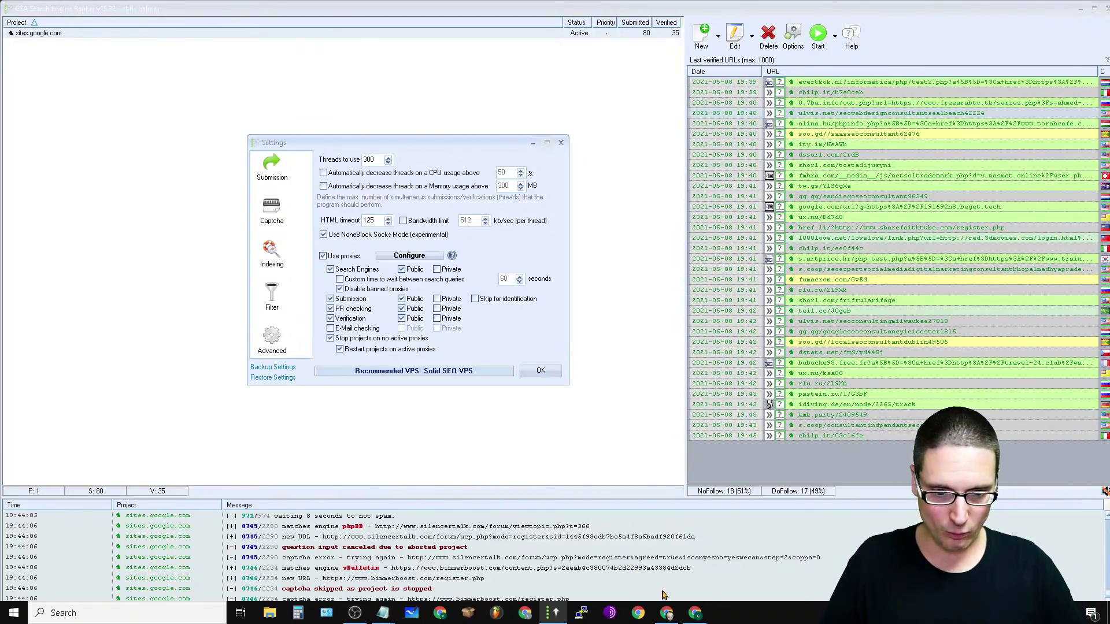
Step: Return to Chrome and run a Google search for 'gsa ser' in a new tab
mouse_move(666, 613)
left_click(671, 556)
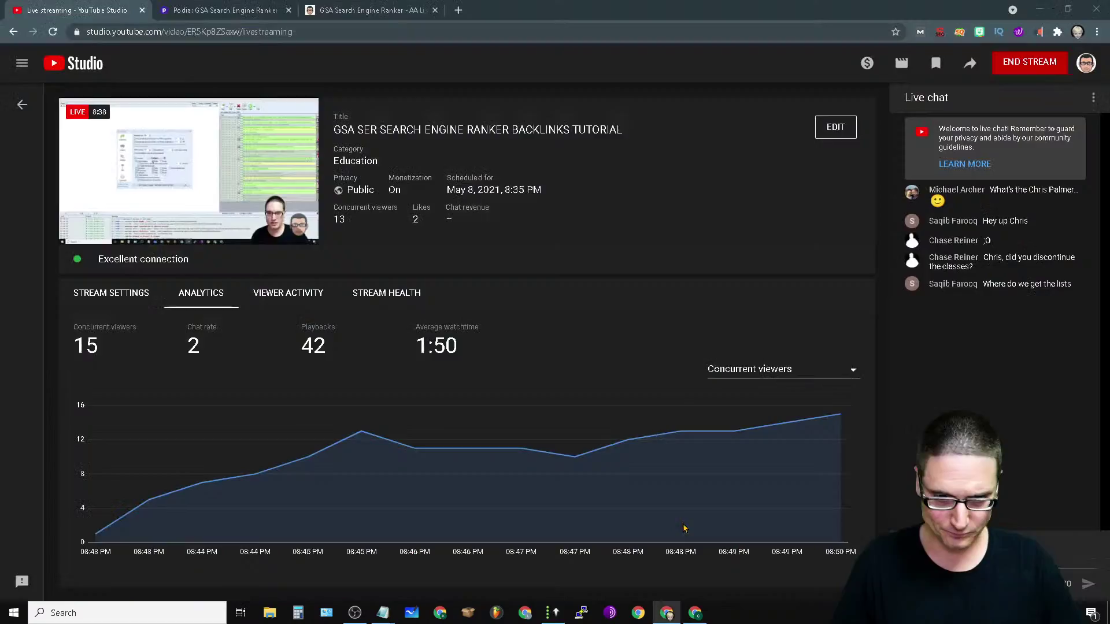
left_click(459, 10)
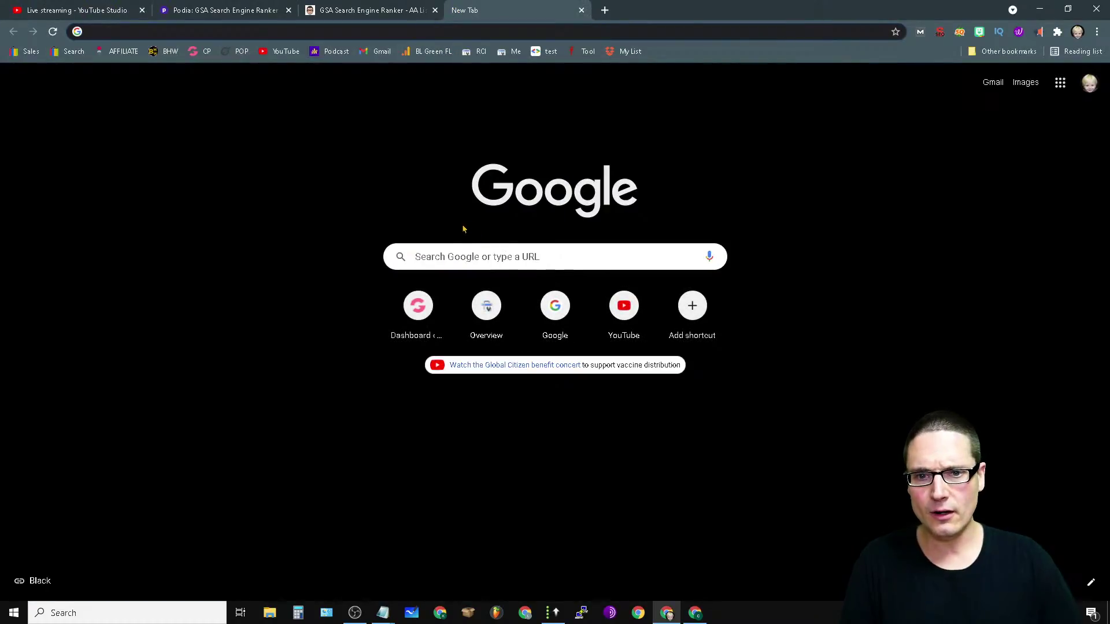
left_click(487, 255)
type("gsa ser")
key("Return")
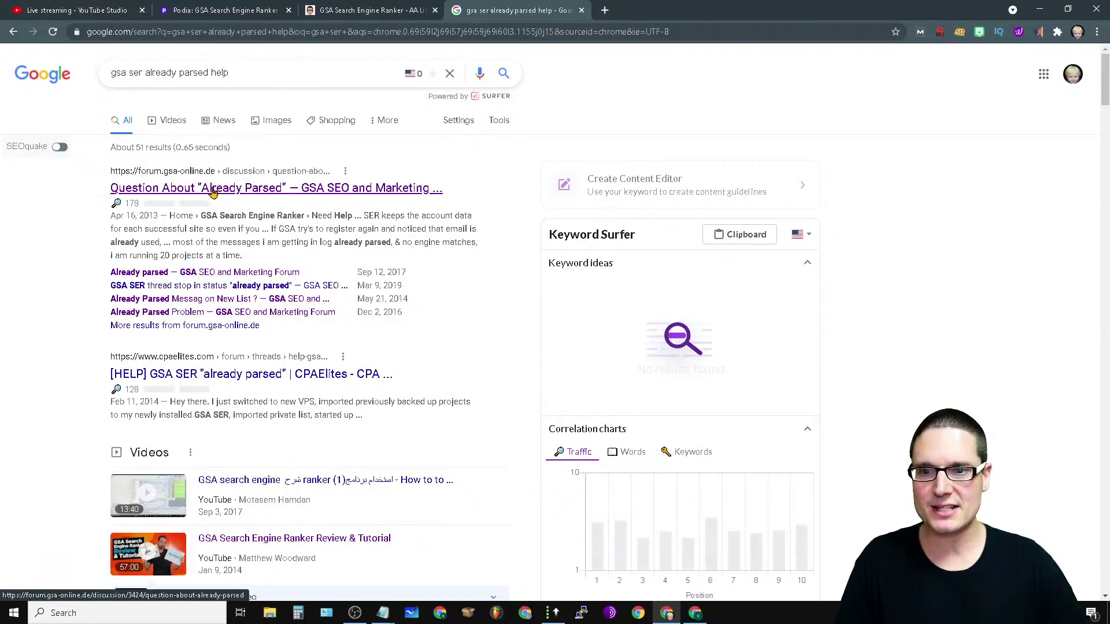
Step: Close the search results, GSA sales page and Podia tabs
left_click(582, 9)
left_click(410, 9)
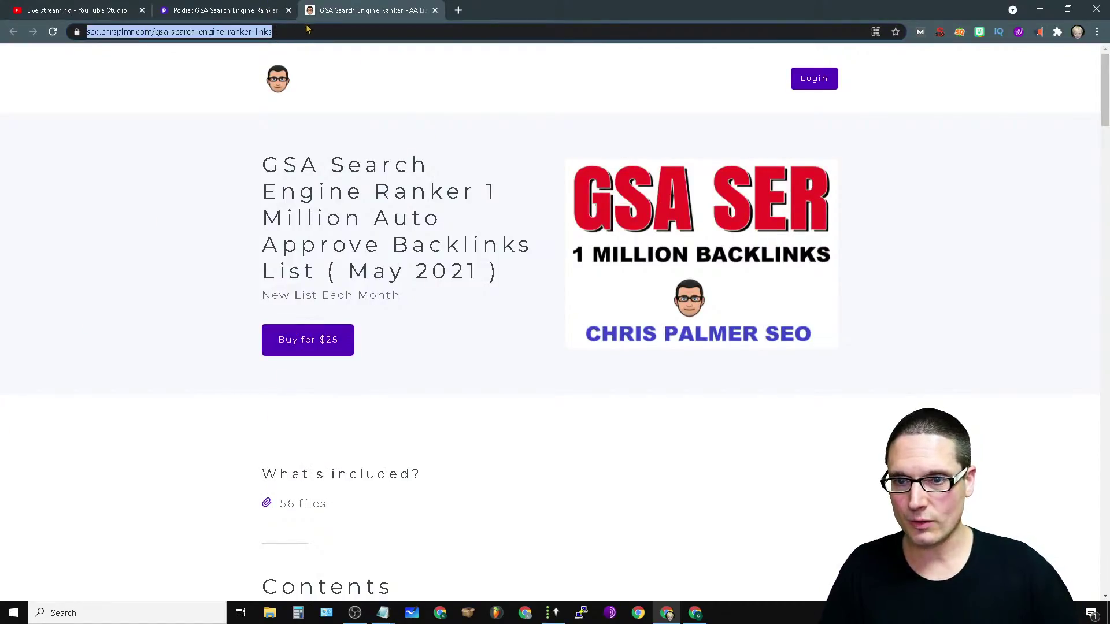
left_click(436, 10)
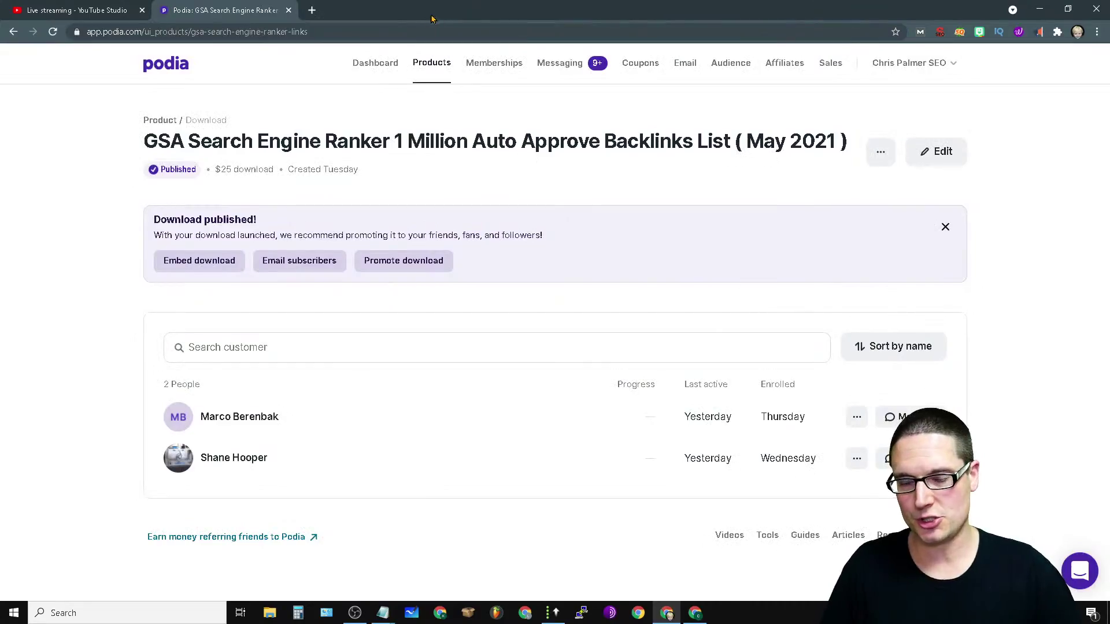
left_click(288, 11)
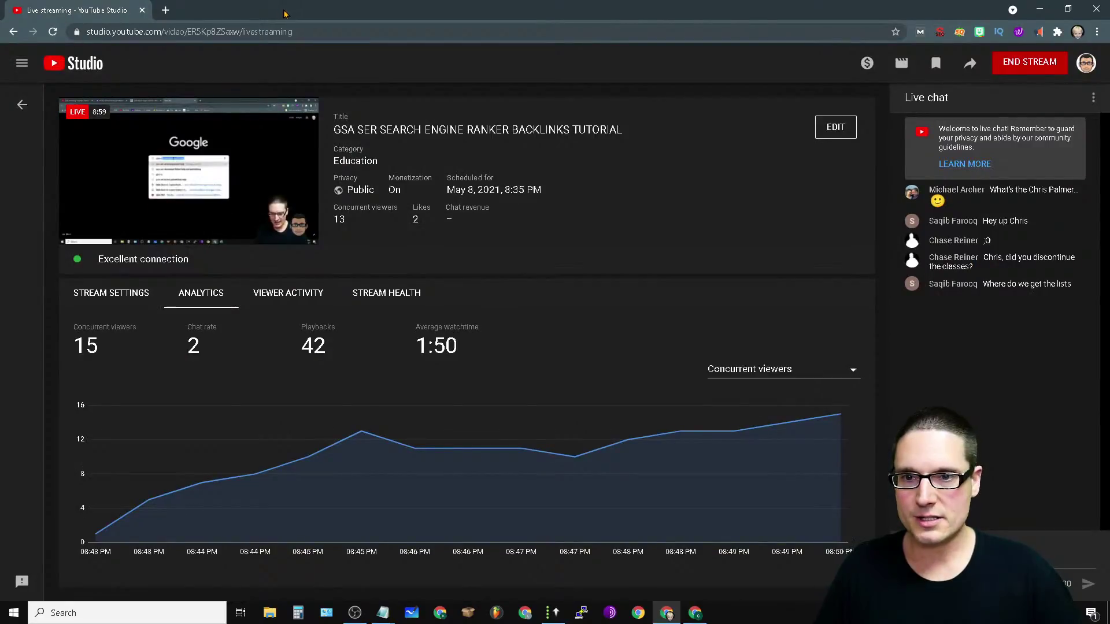
Step: Return to GSA and glance at Captcha before settling on the Submission settings page
left_click(554, 613)
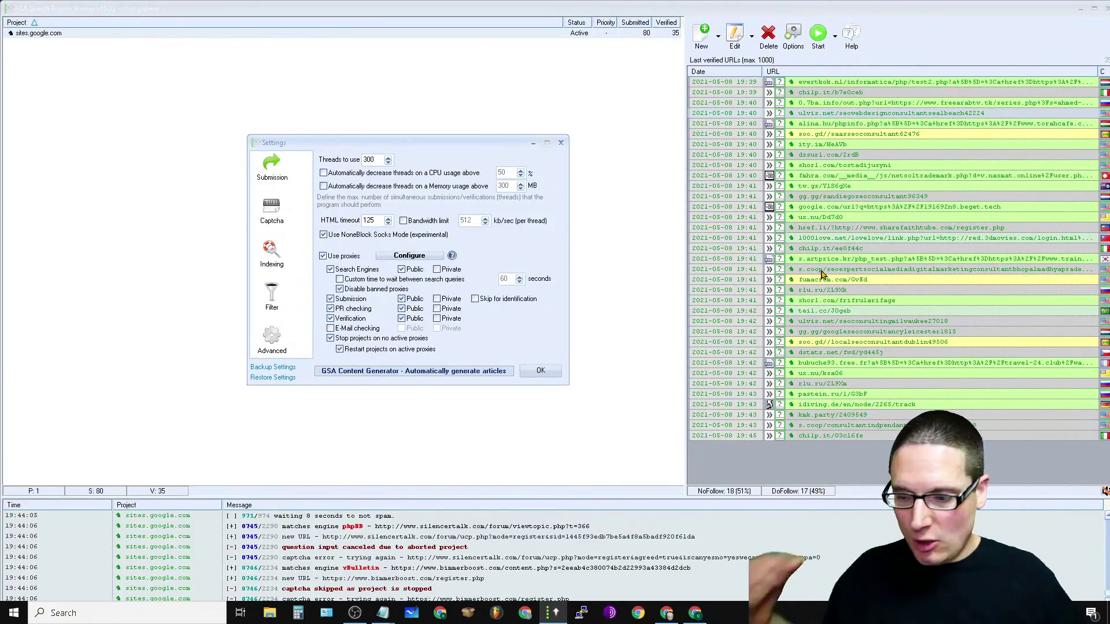
mouse_move(823, 274)
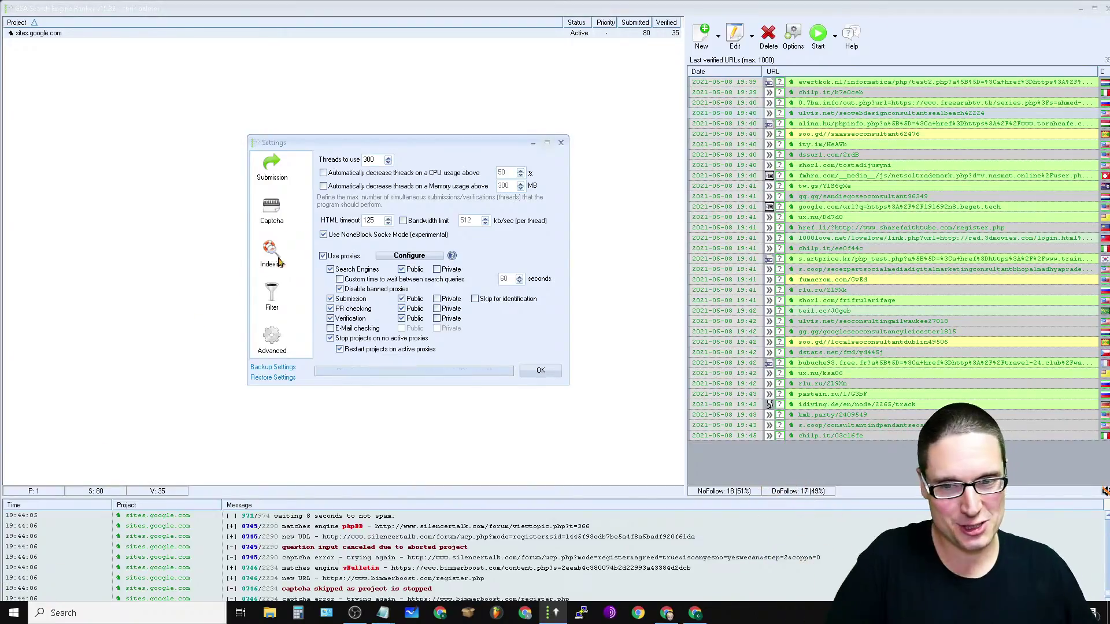
left_click(282, 224)
left_click(284, 172)
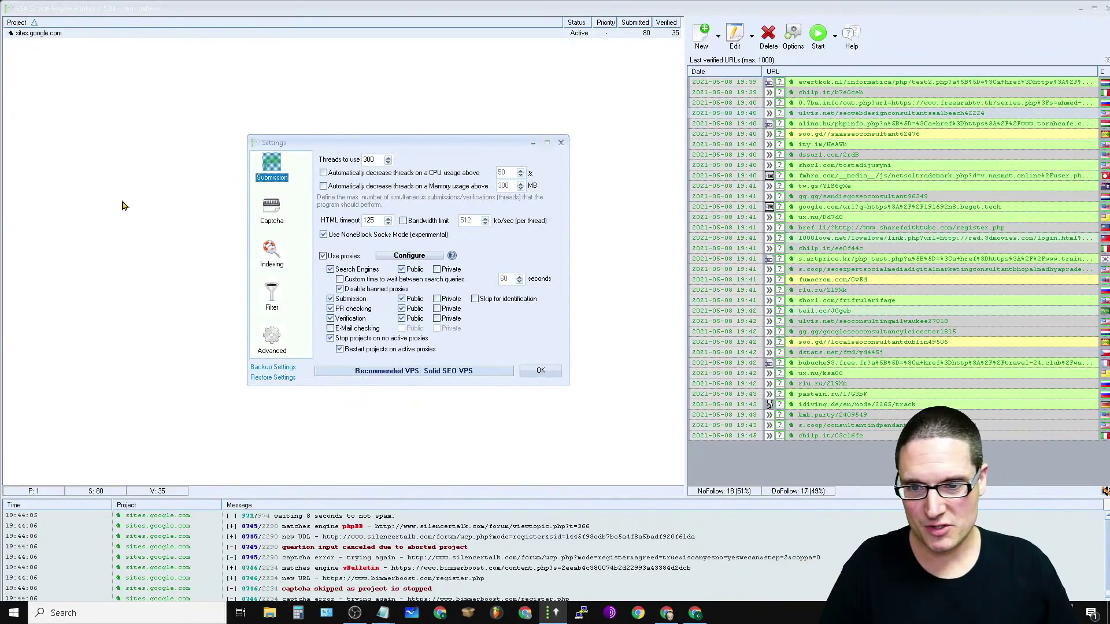
Step: Show the Captcha settings page and toggle the Manual Input service
left_click(276, 211)
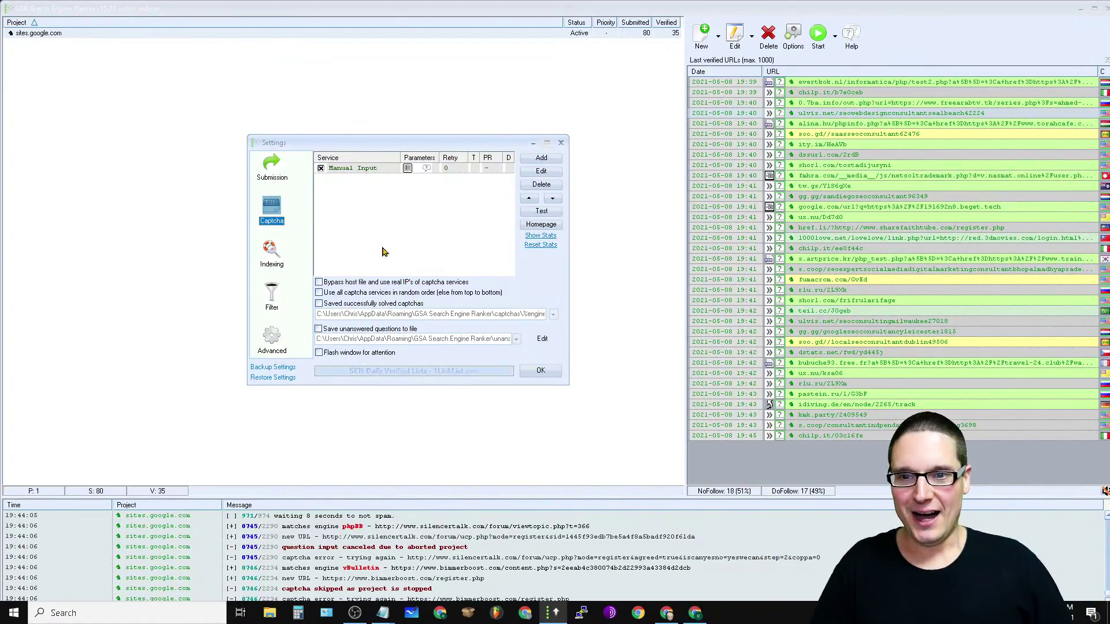
left_click(321, 169)
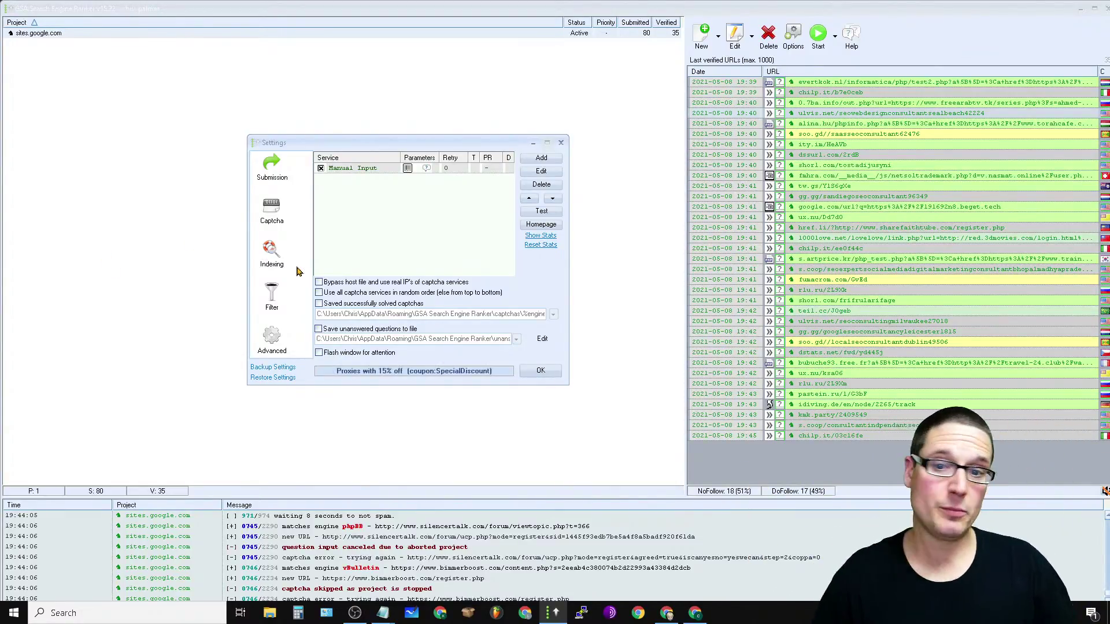
Step: Go through Indexing to the Filter page, showing blacklist URLs, a 1440-minute update interval and 1 MB max site size
left_click(275, 257)
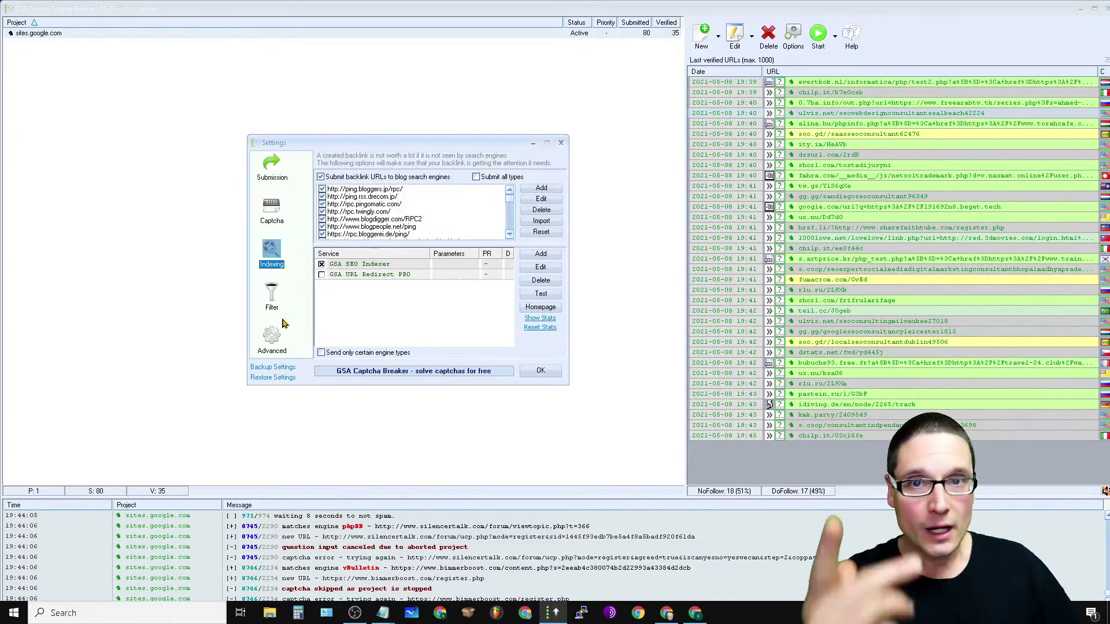
left_click(271, 307)
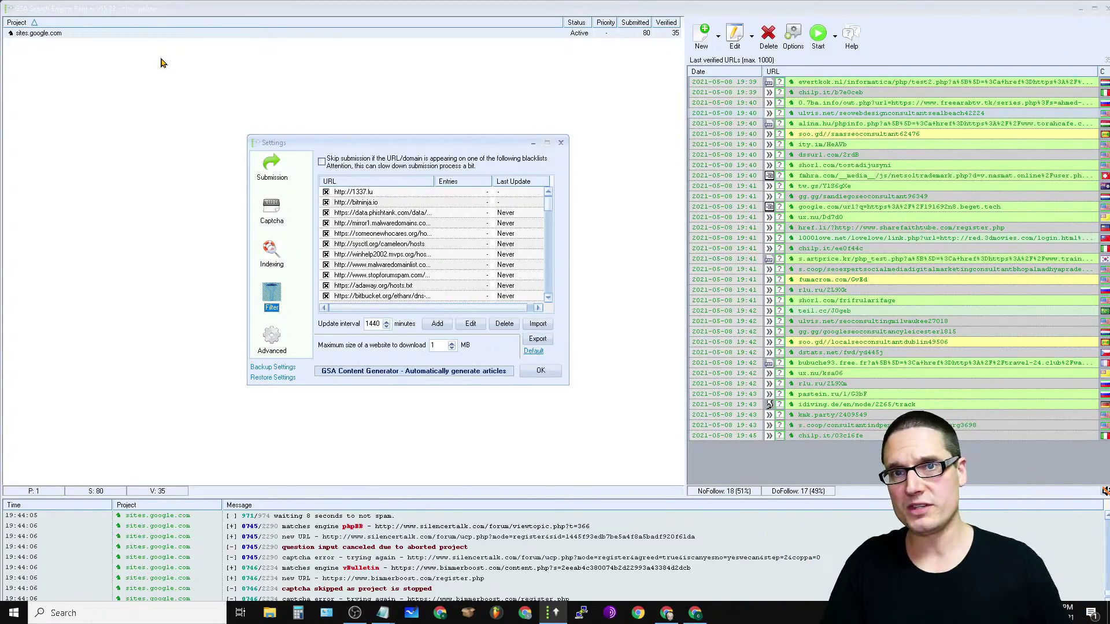
Step: Switch to the Advanced settings page with the Identified, Submitted, Verified and Failed site-list options
left_click(272, 340)
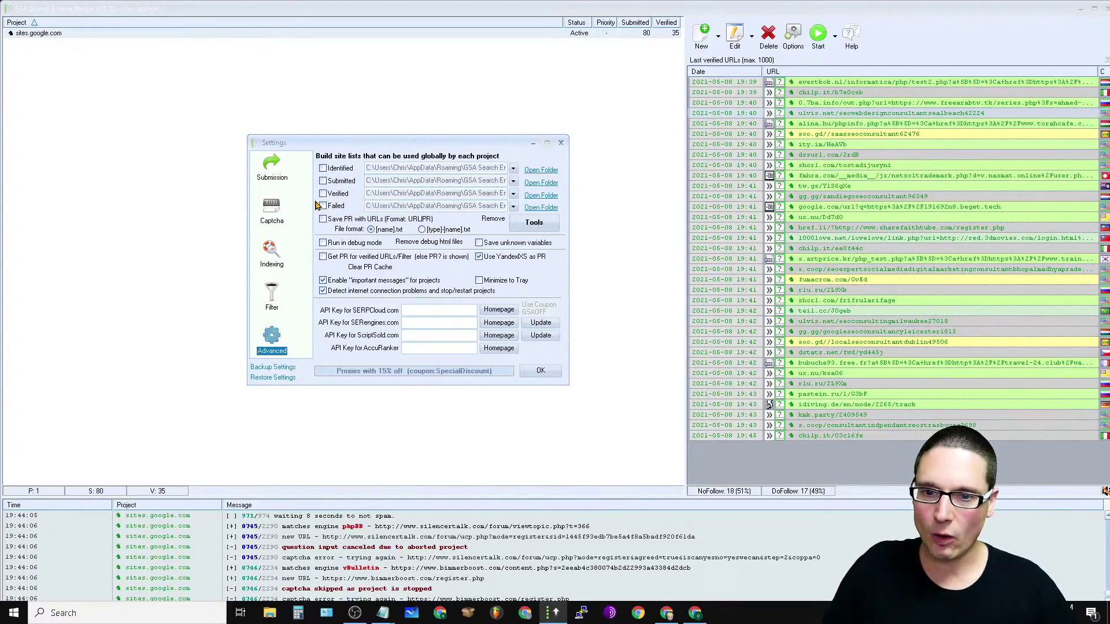
Step: Enable the global Submitted site list and turn off Use YandexIXS as PR
left_click(323, 181)
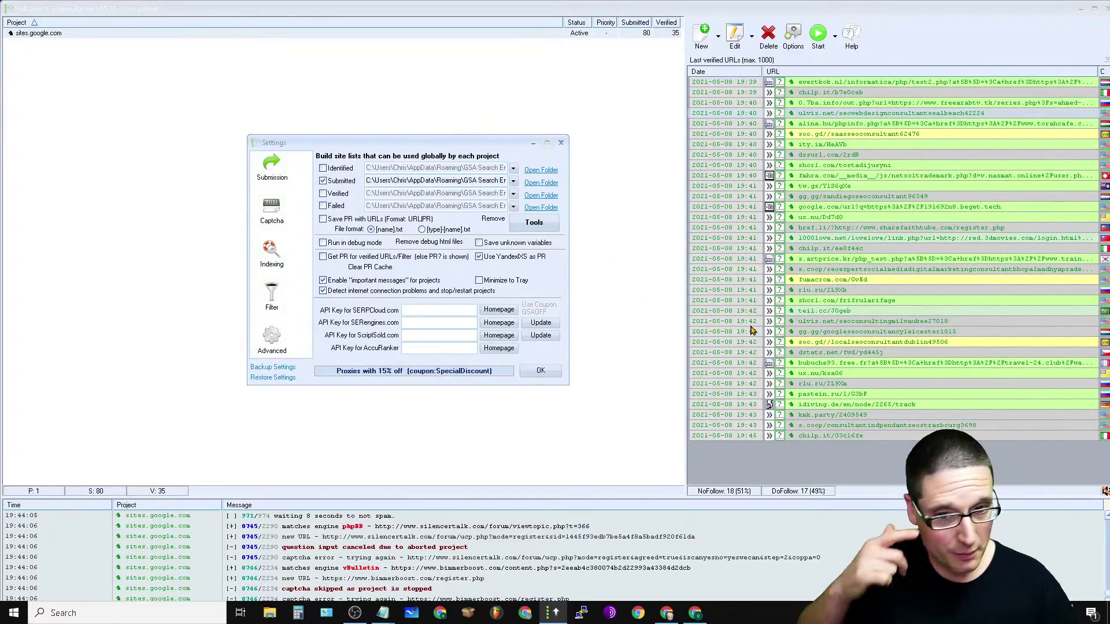
mouse_move(752, 330)
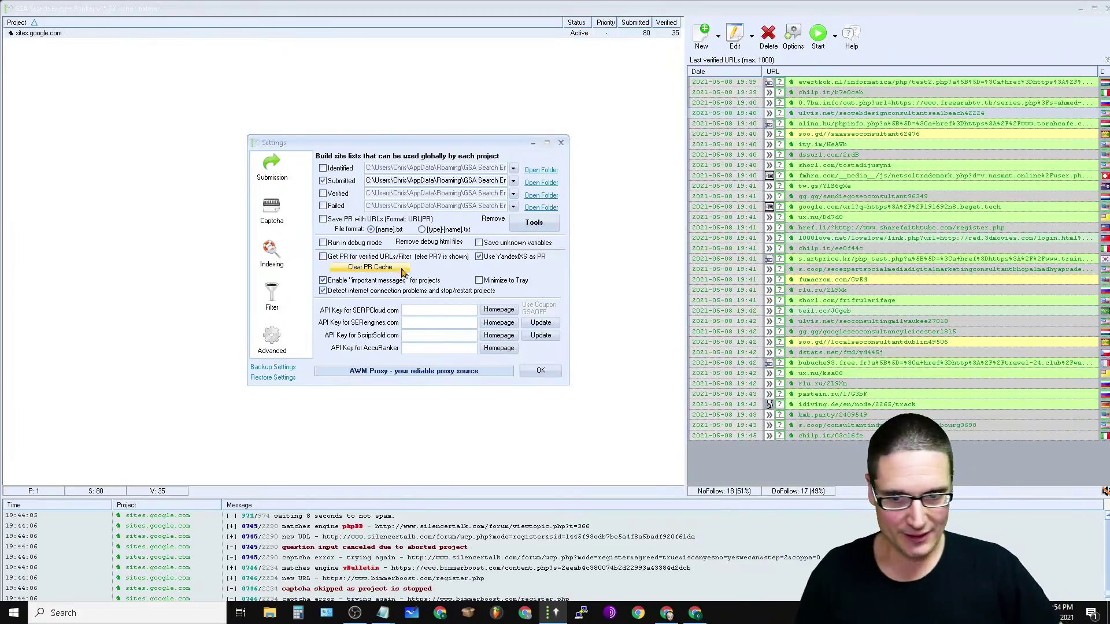
mouse_move(418, 283)
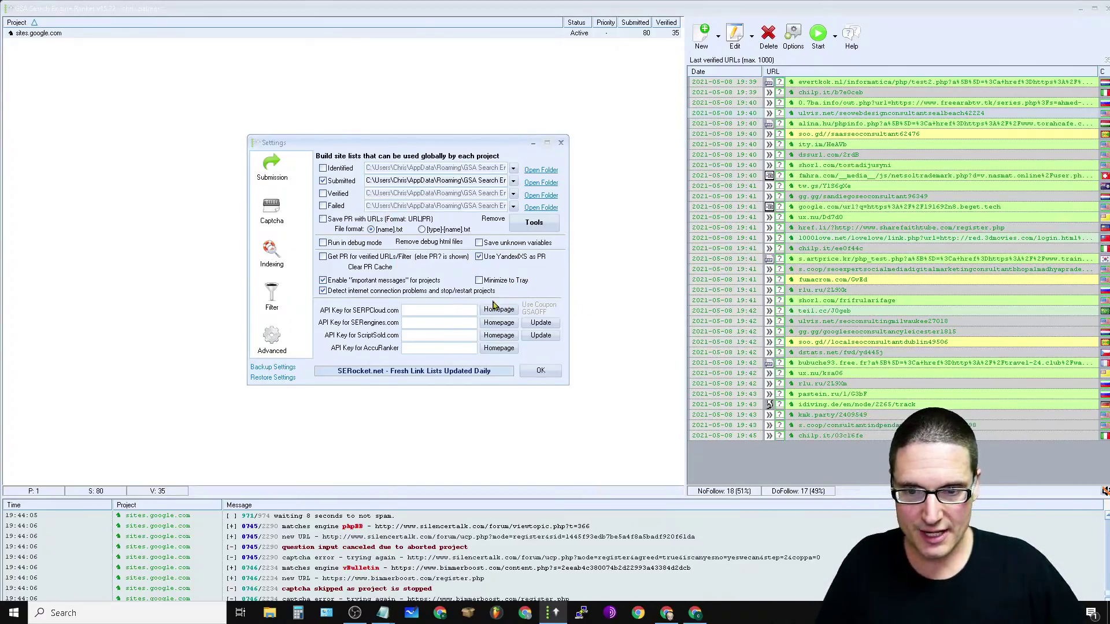
left_click(512, 262)
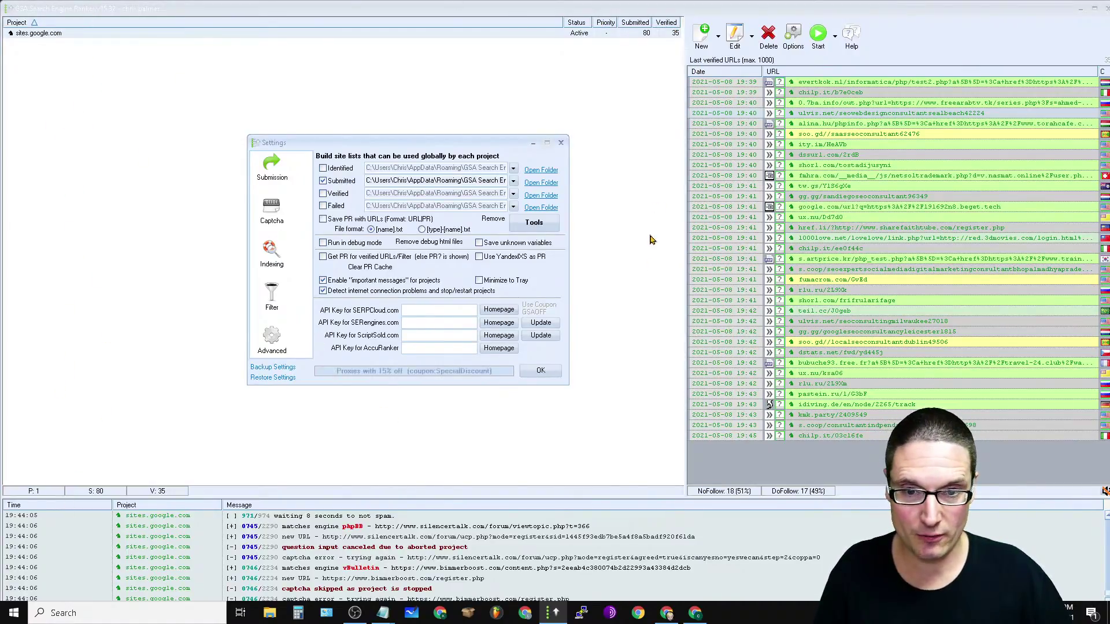
Step: Bring the main project window forward, then minimize and restore GSA from the taskbar
left_click(33, 34)
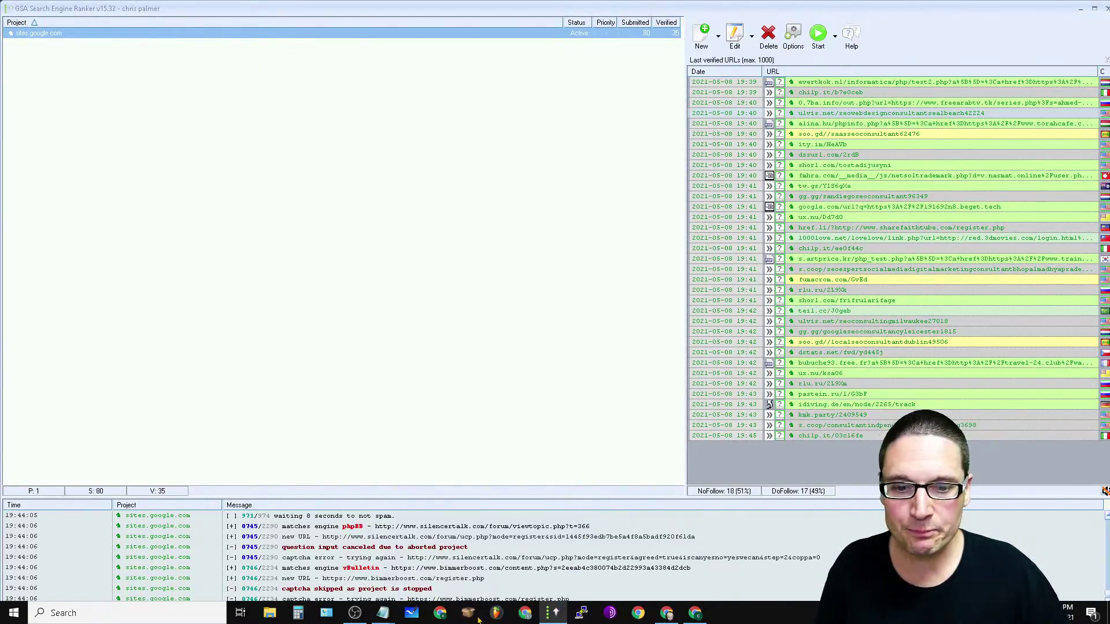
left_click(557, 614)
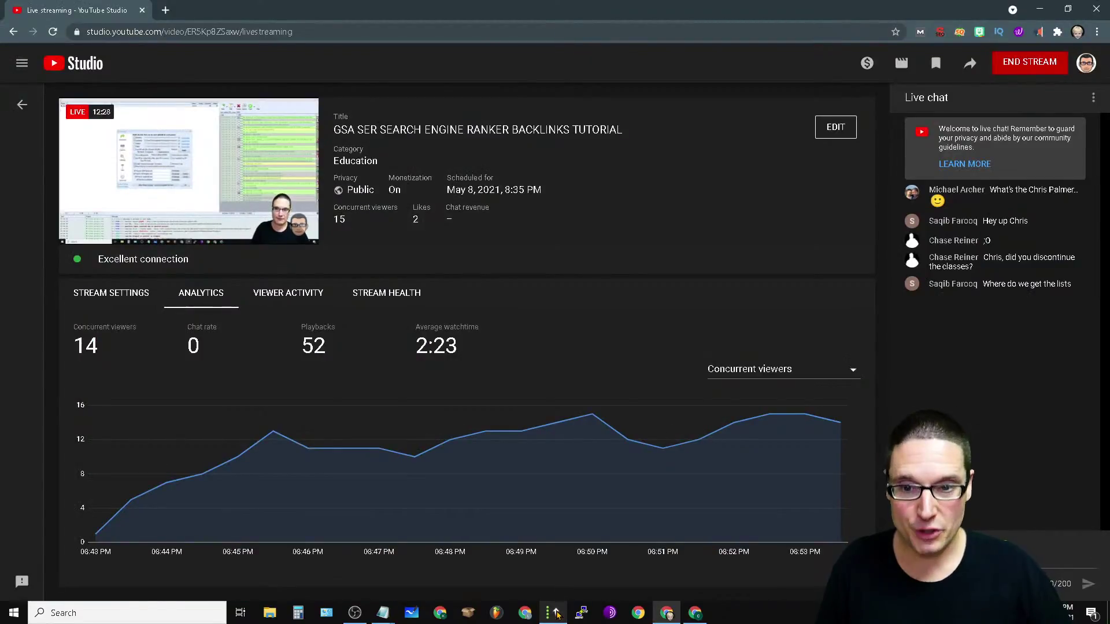
left_click(557, 614)
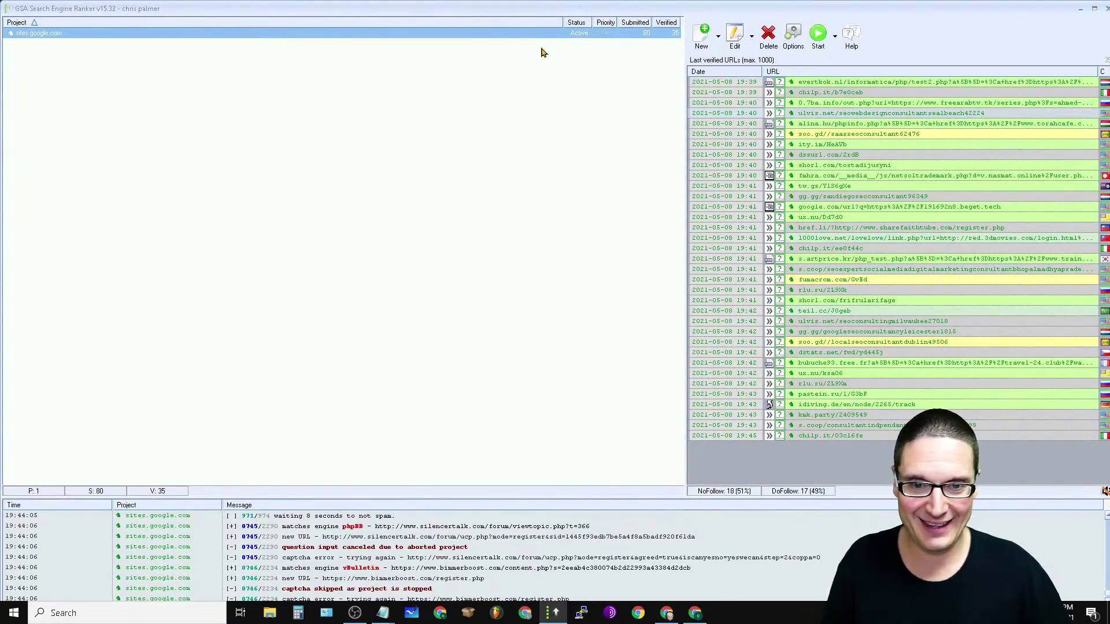
left_click(793, 36)
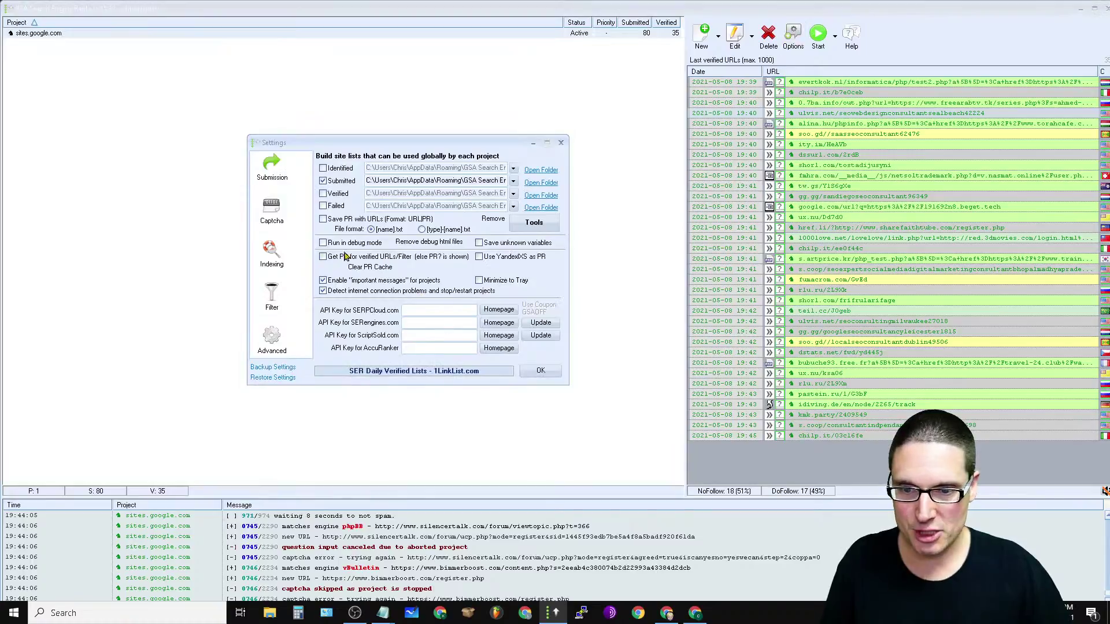
left_click(273, 338)
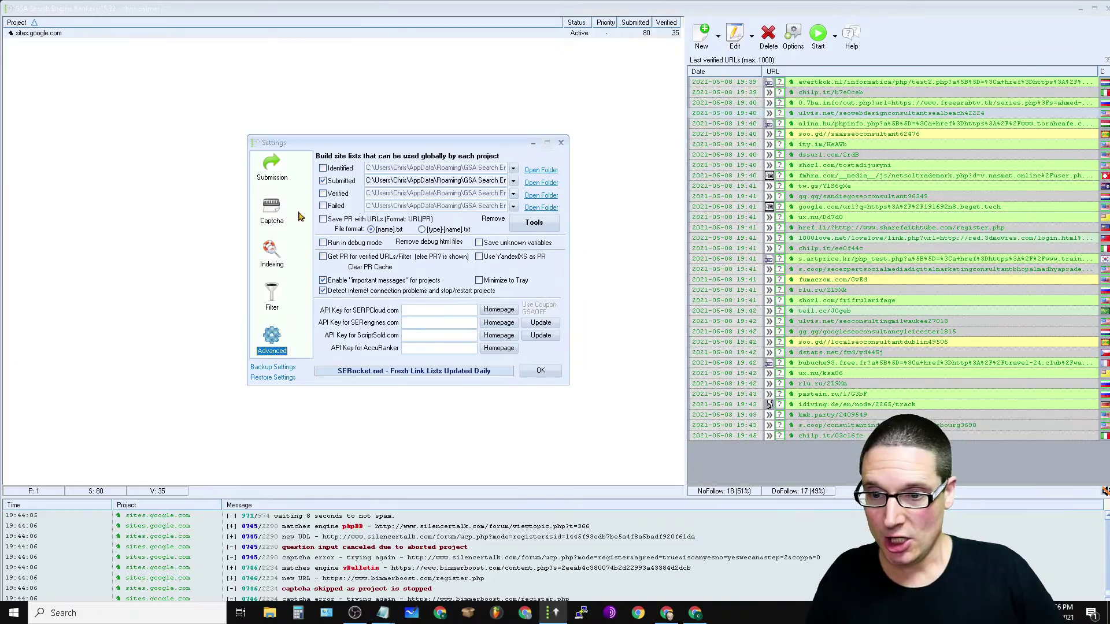
left_click(267, 176)
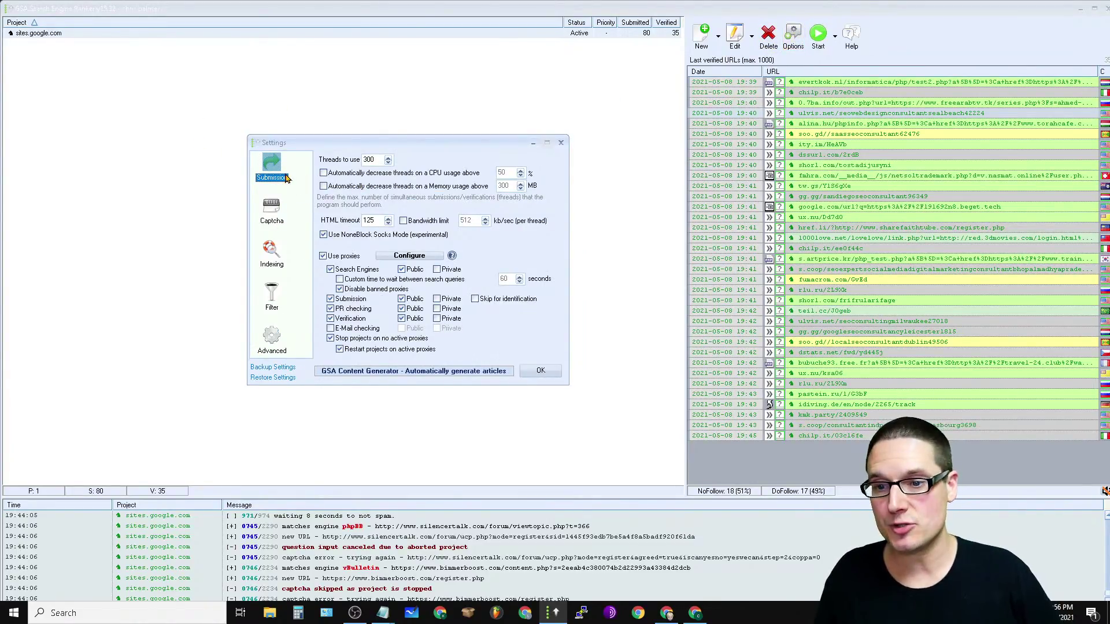
left_click(265, 228)
left_click(276, 263)
left_click(282, 298)
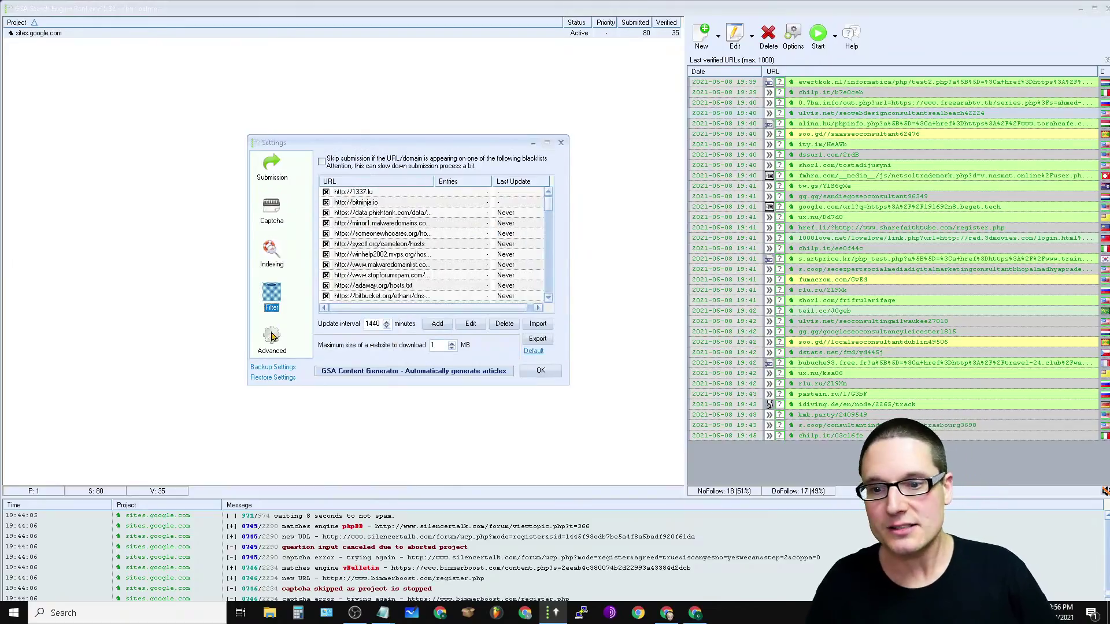
left_click(268, 352)
left_click(540, 372)
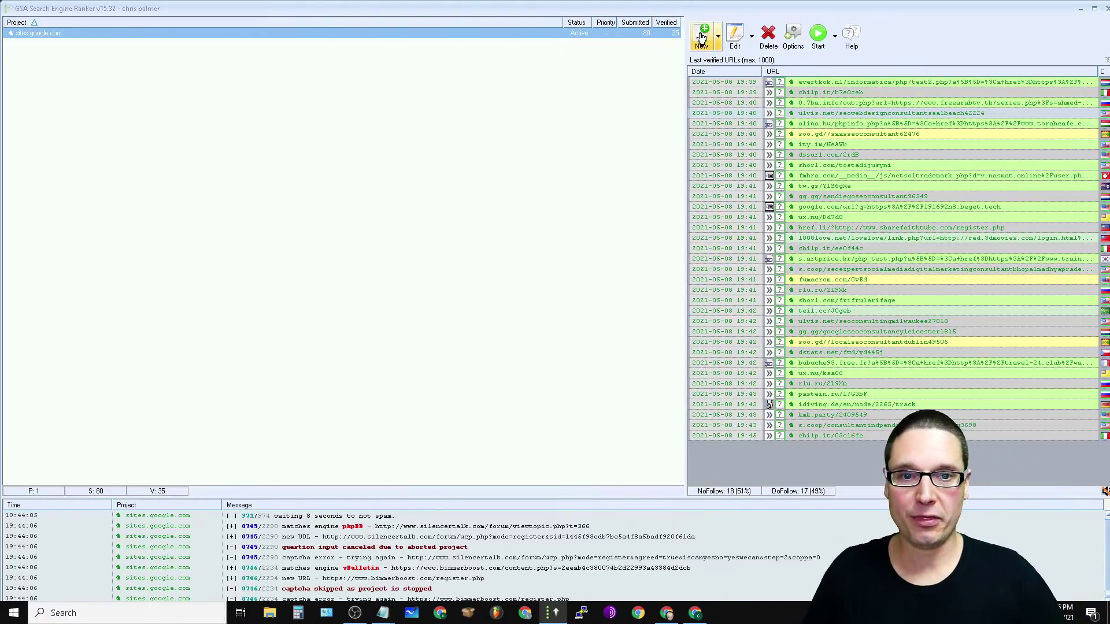
Step: Start a new project and move its Project Data window up and to the left
left_click(704, 39)
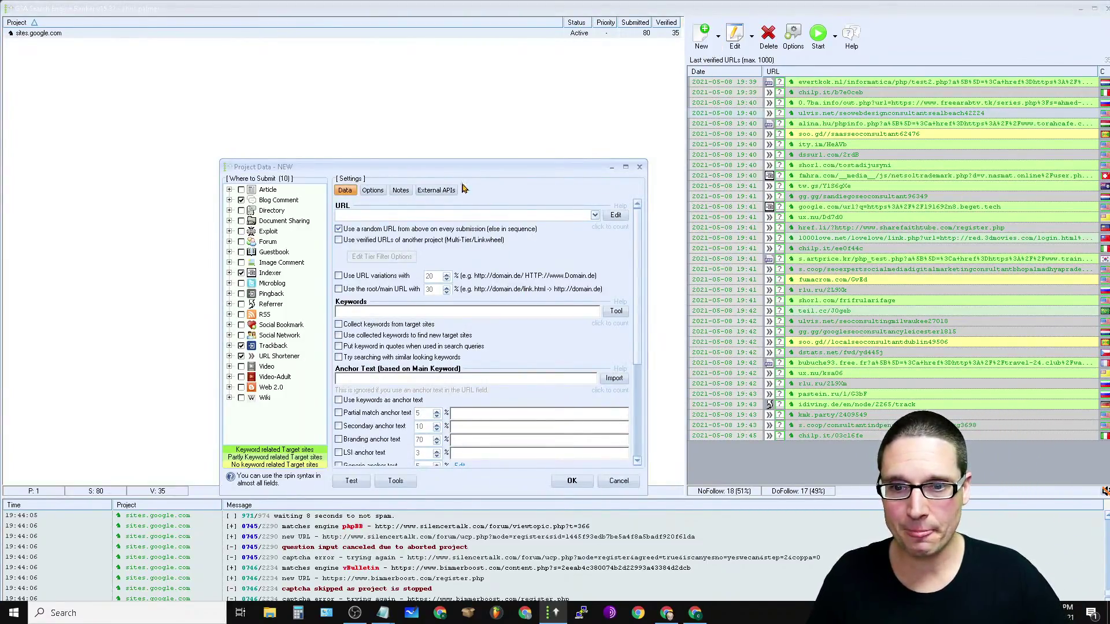
left_click_drag(455, 172, 373, 67)
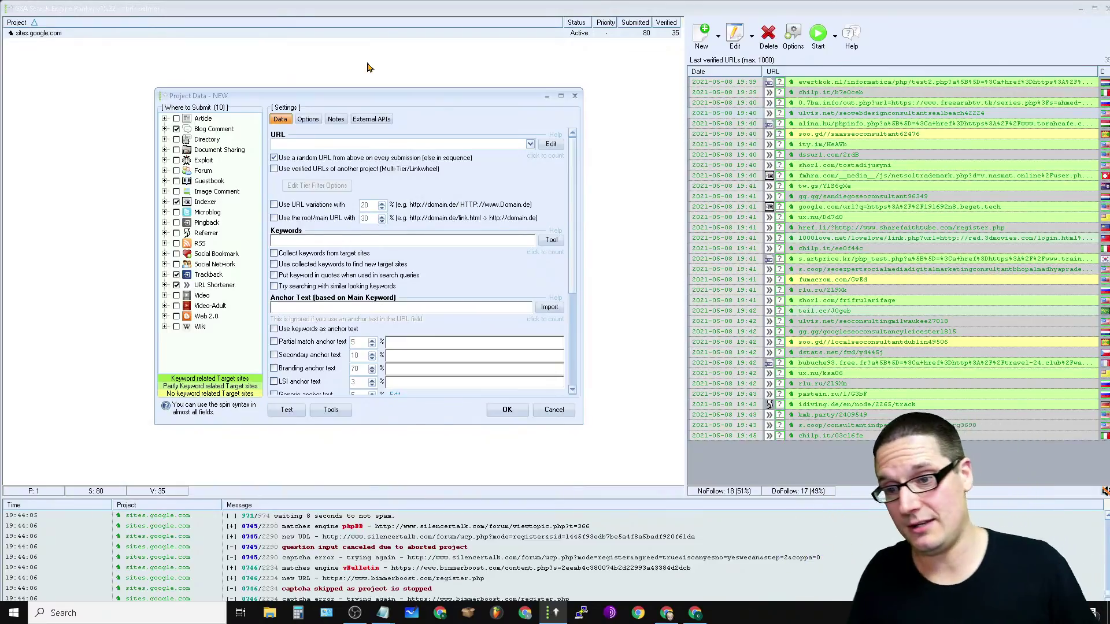
Step: Glance at the Best SEO Consultants Google Site in Chrome, then return to the GSA project window
key("alt+Tab")
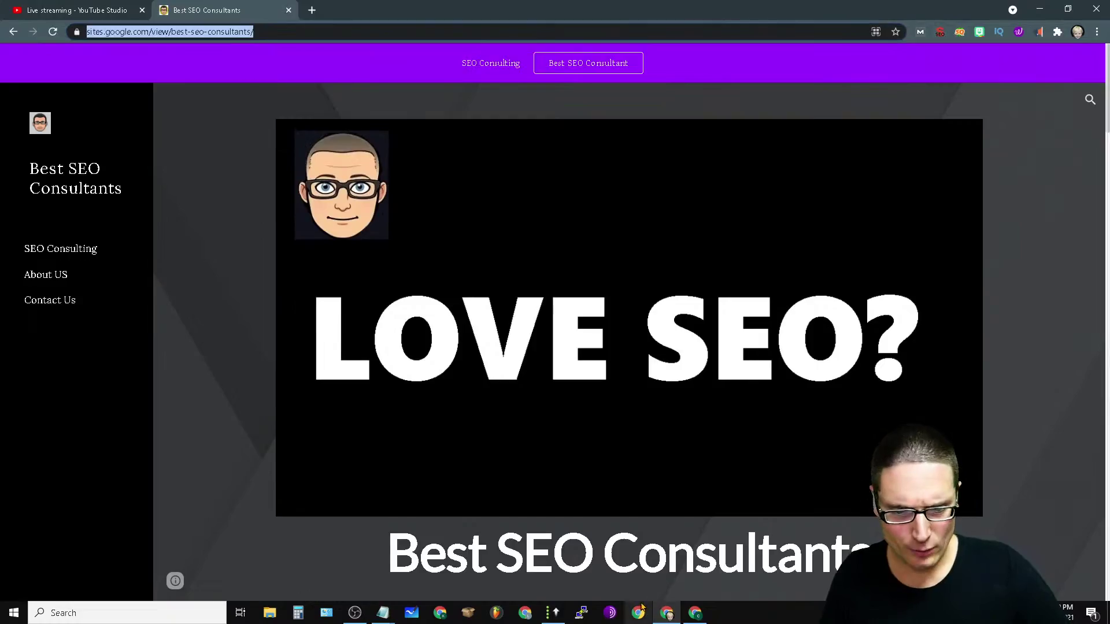
left_click(552, 614)
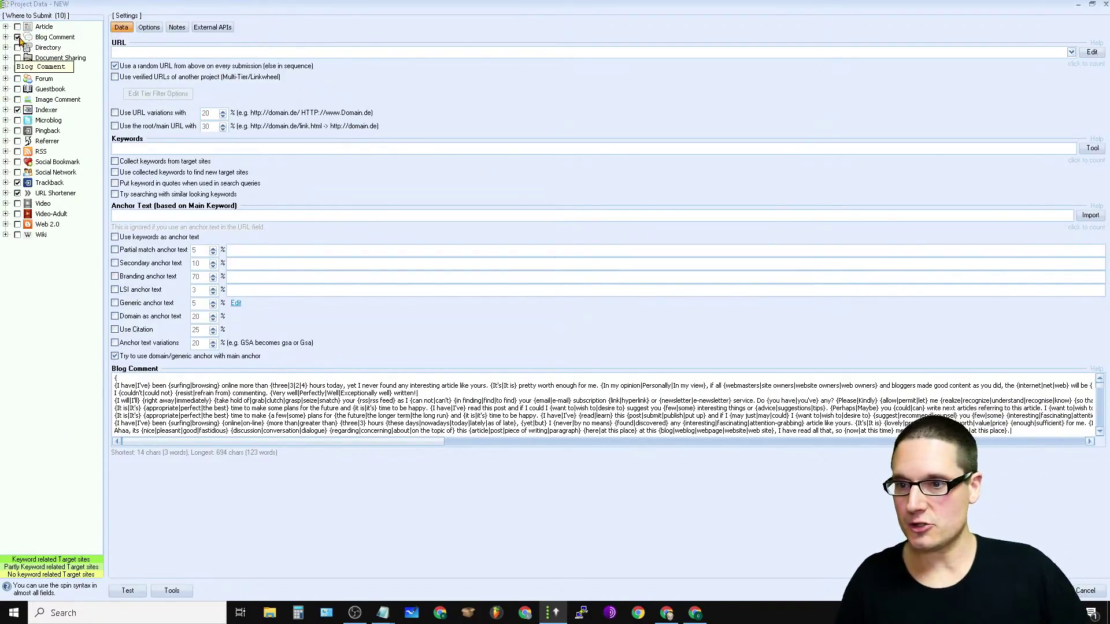
Step: Deselect the Blog Comment engine group in the Where to Submit tree
left_click(18, 38)
left_click(18, 38)
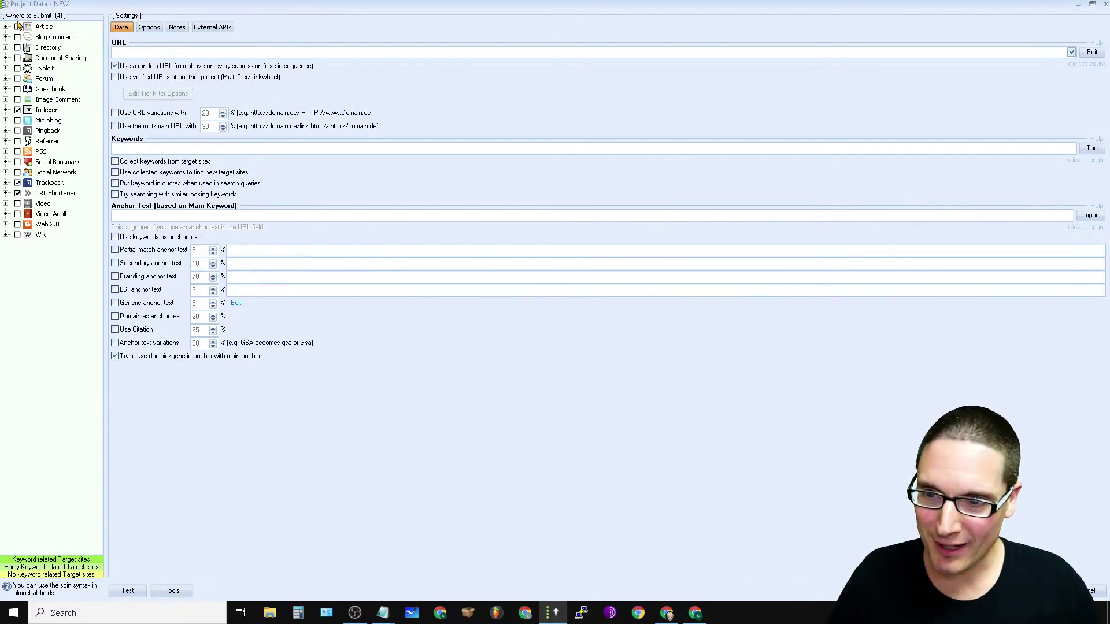
left_click(148, 27)
left_click(177, 28)
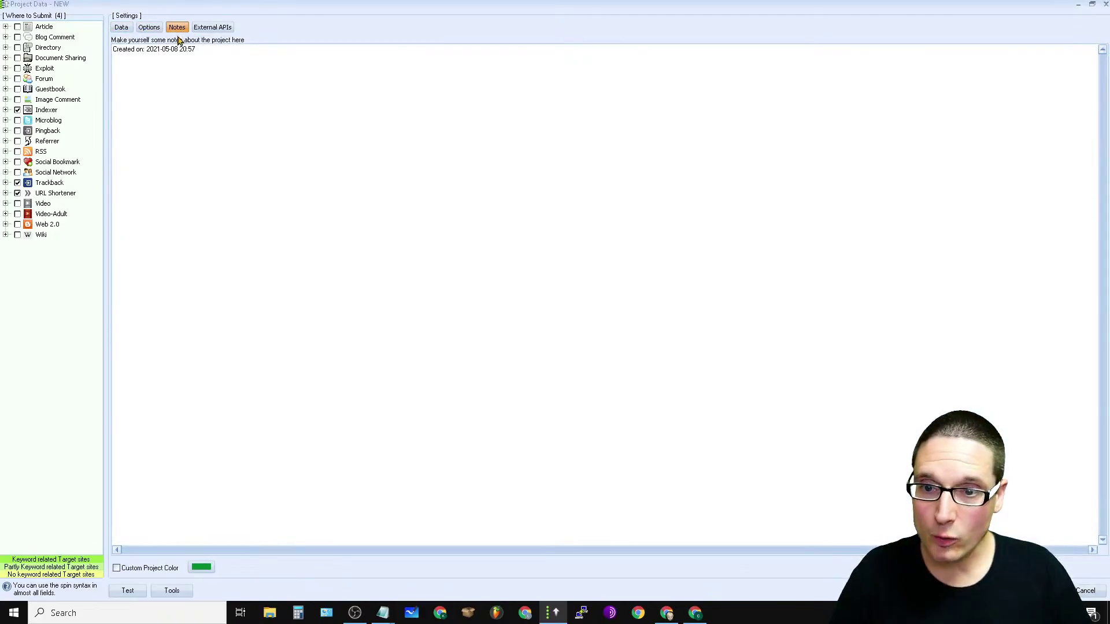
left_click(215, 29)
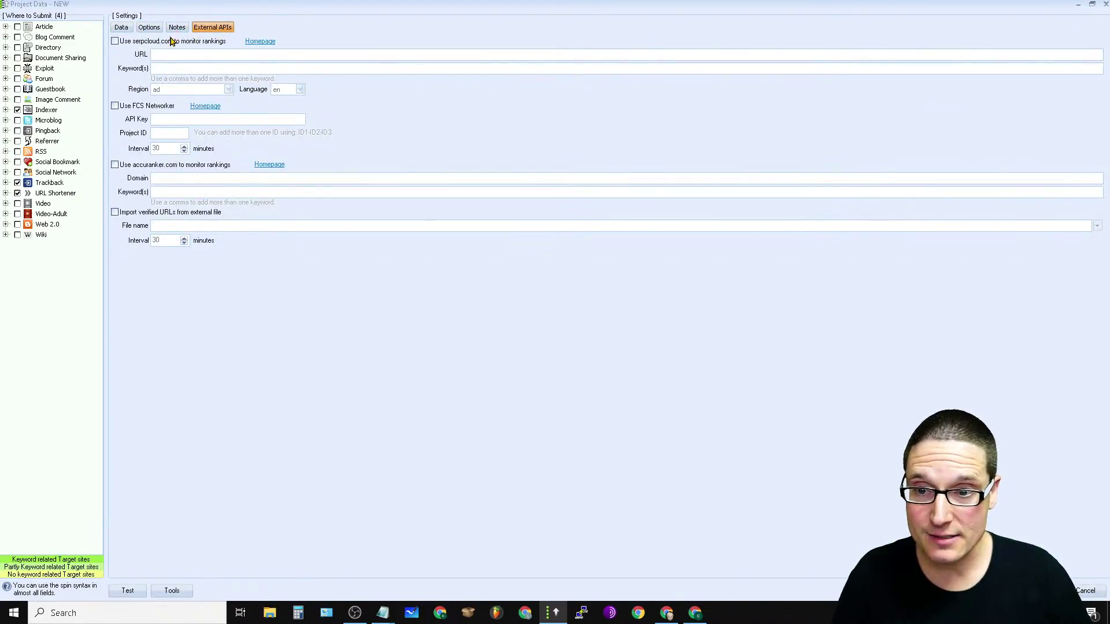
left_click(121, 28)
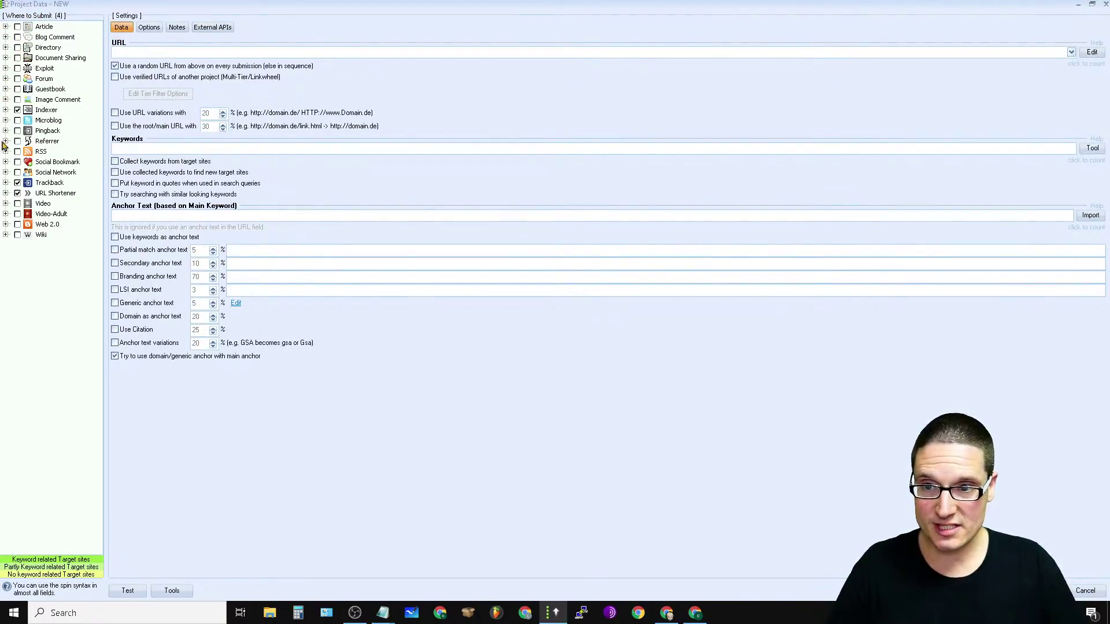
left_click(5, 27)
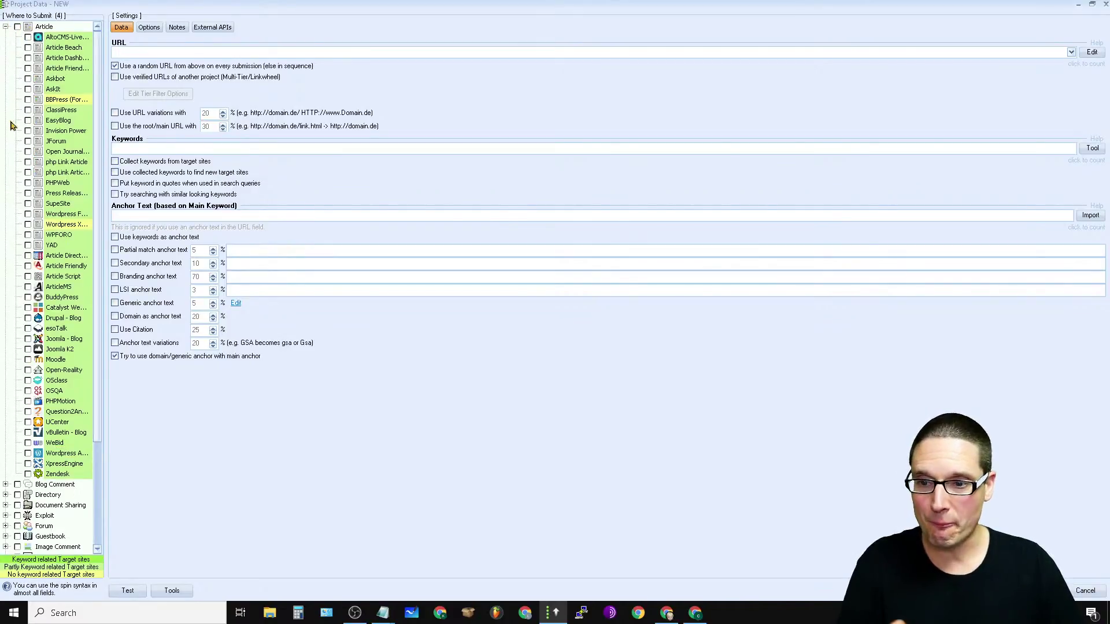
left_click(5, 27)
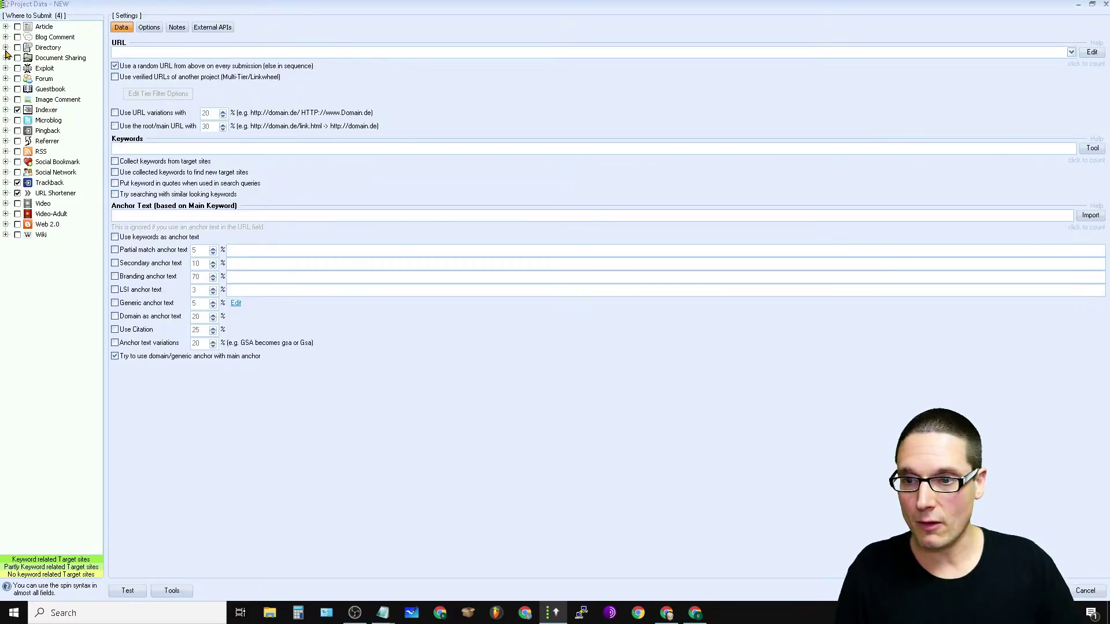
left_click(18, 26)
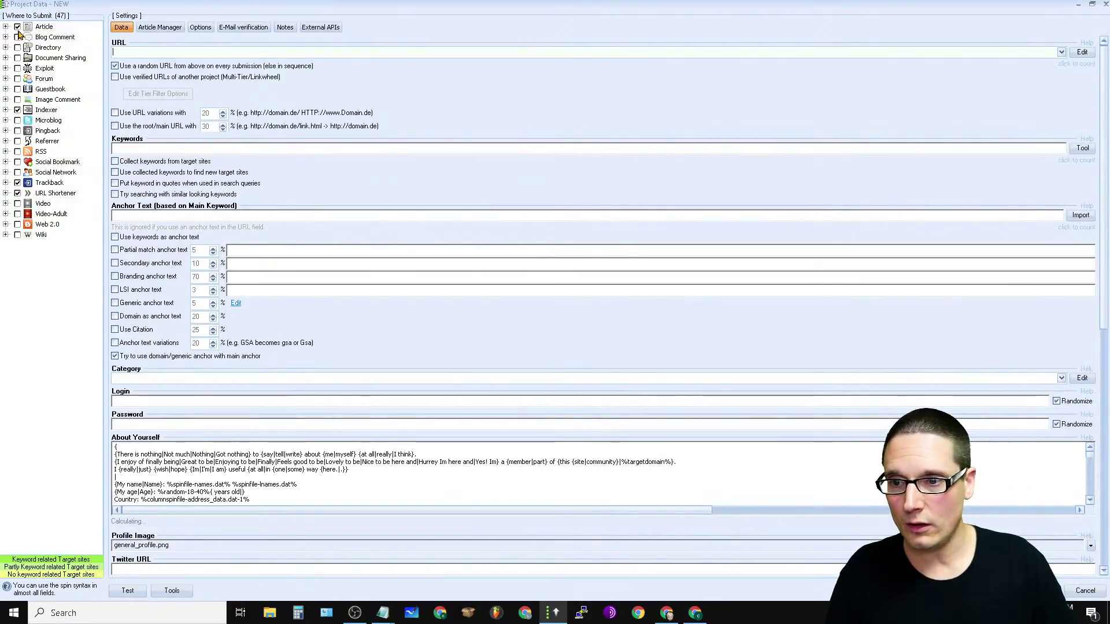
left_click(17, 37)
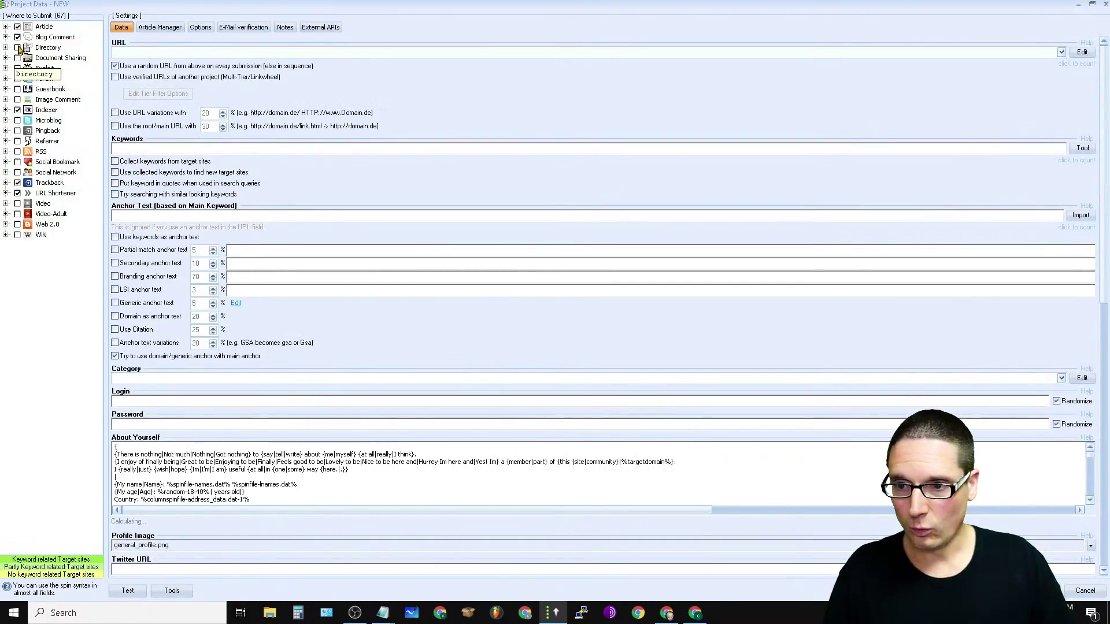
left_click(17, 48)
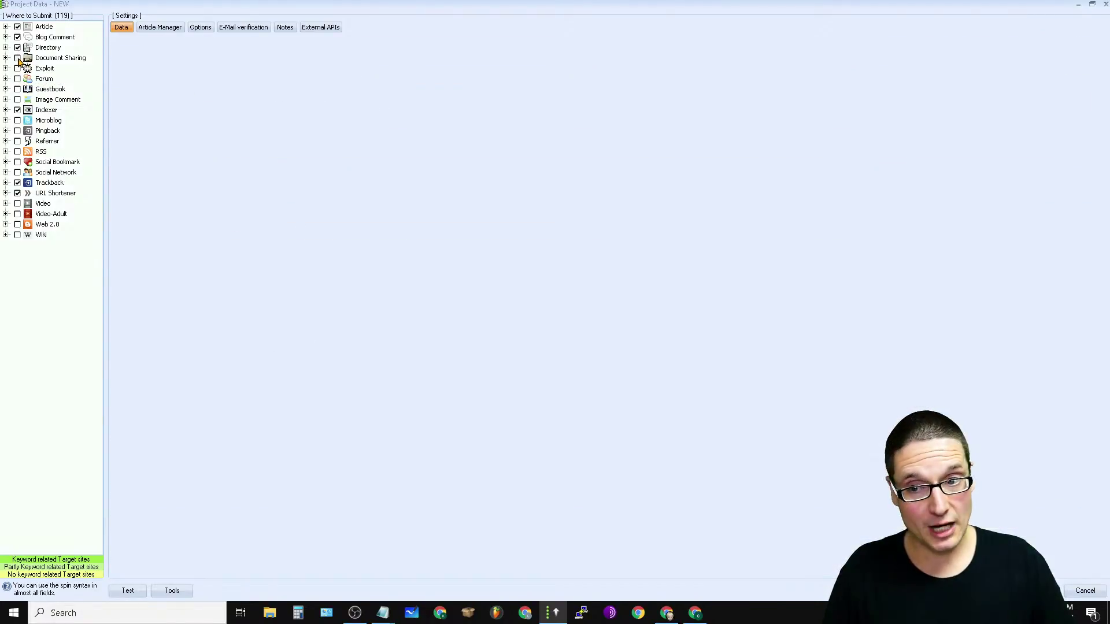
left_click(18, 58)
left_click(17, 68)
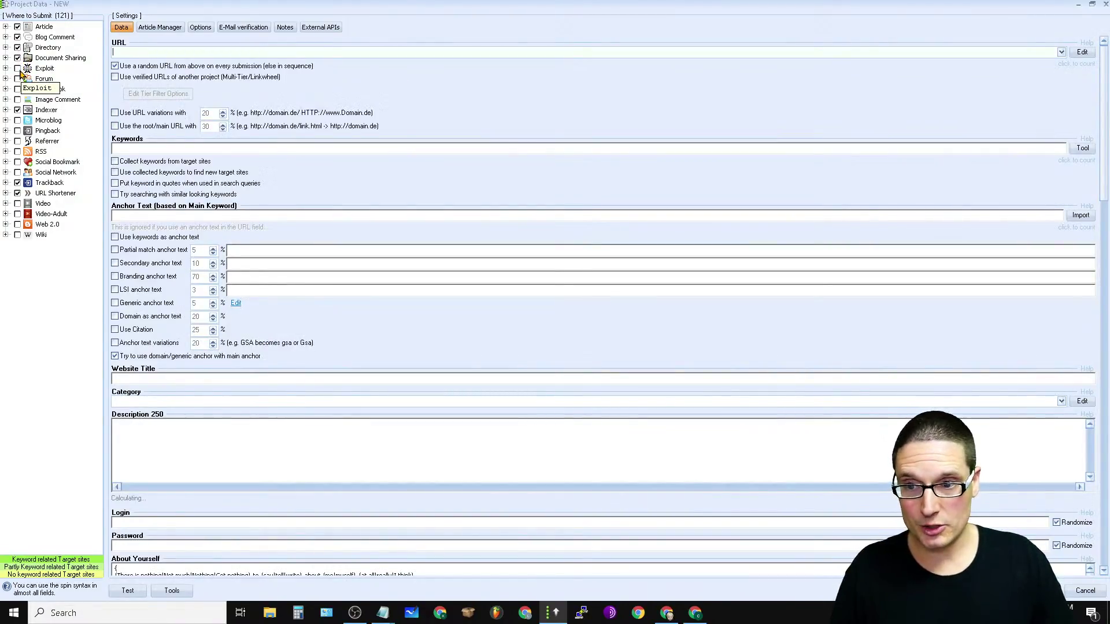
left_click(18, 79)
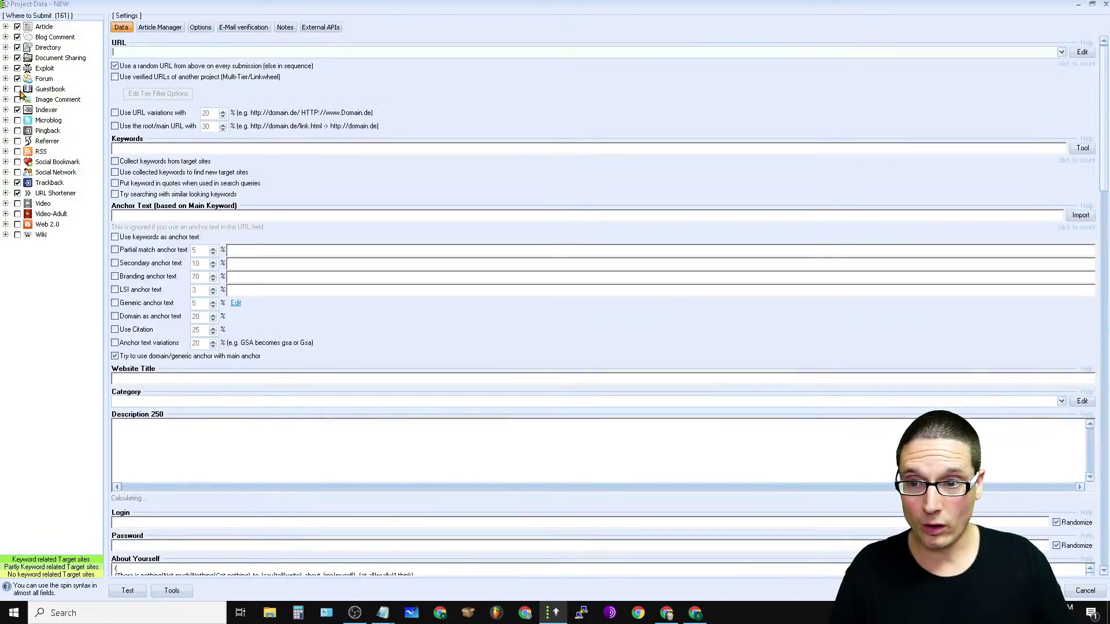
left_click(17, 90)
left_click(17, 100)
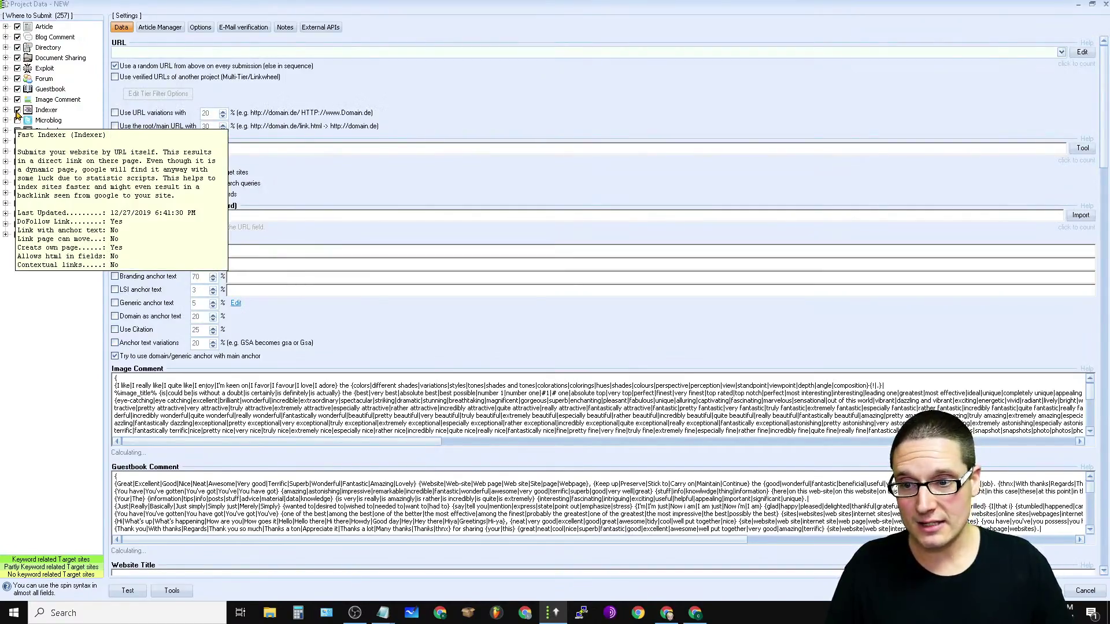
left_click(6, 110)
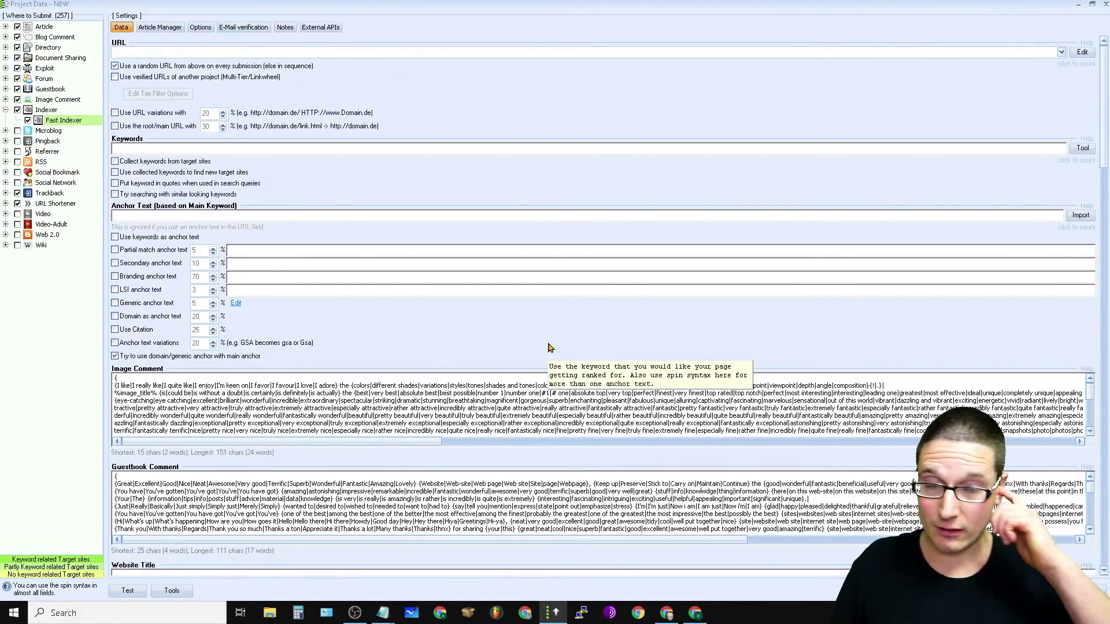
left_click(17, 130)
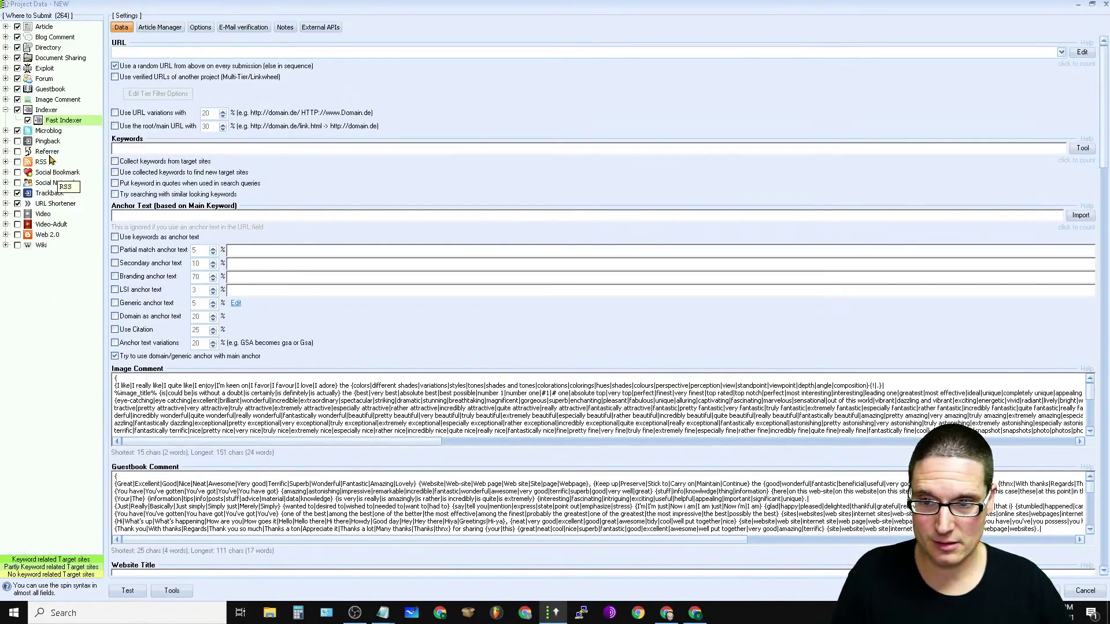
left_click(6, 152)
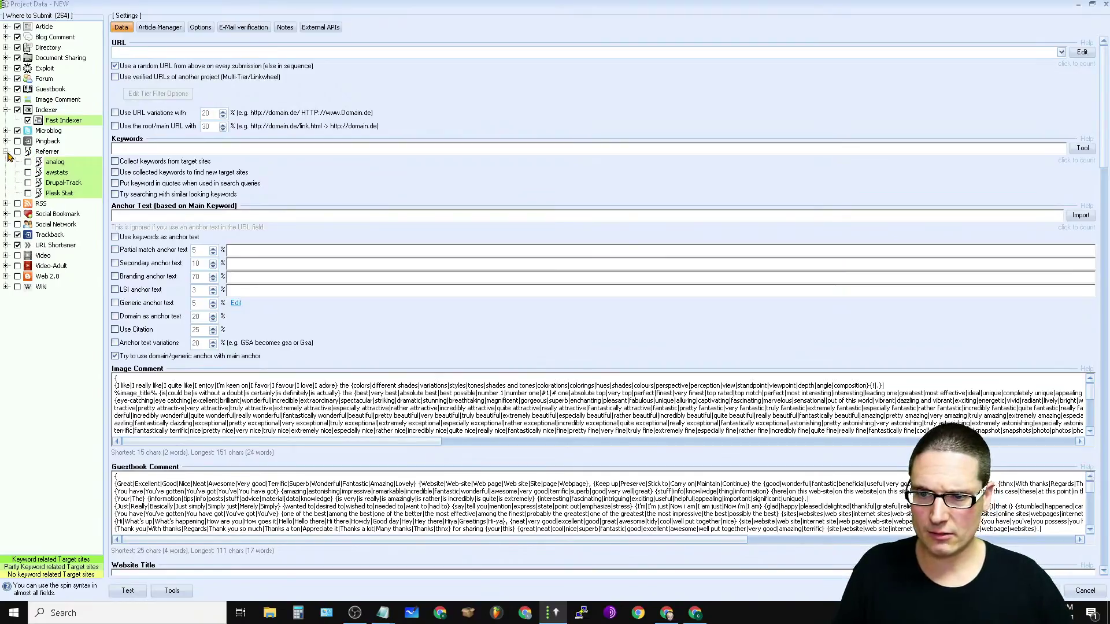
left_click(6, 152)
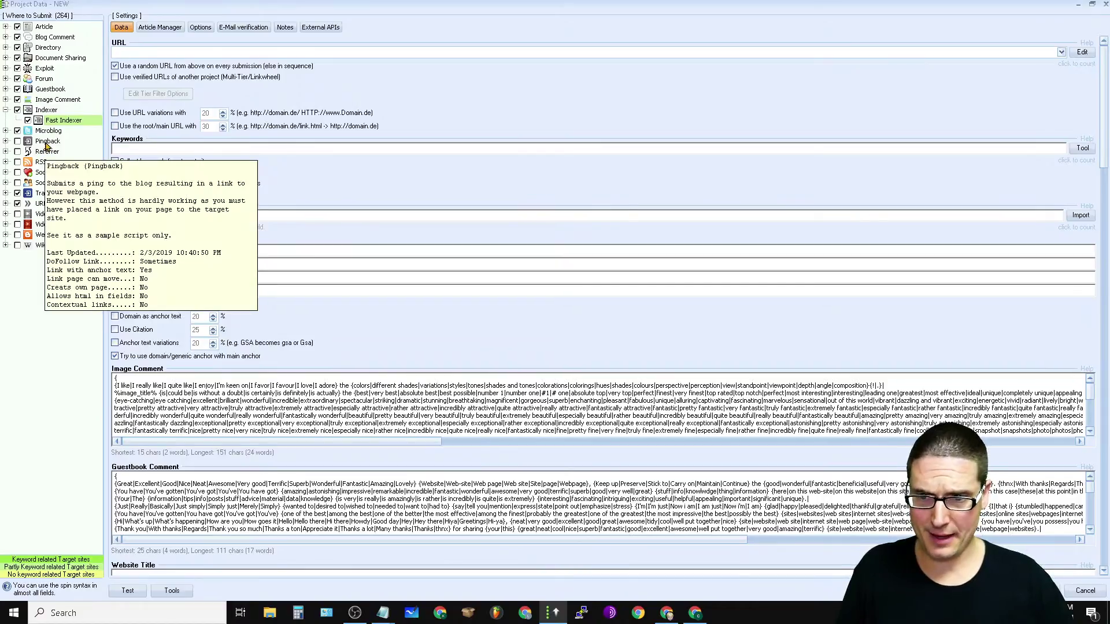
left_click(18, 163)
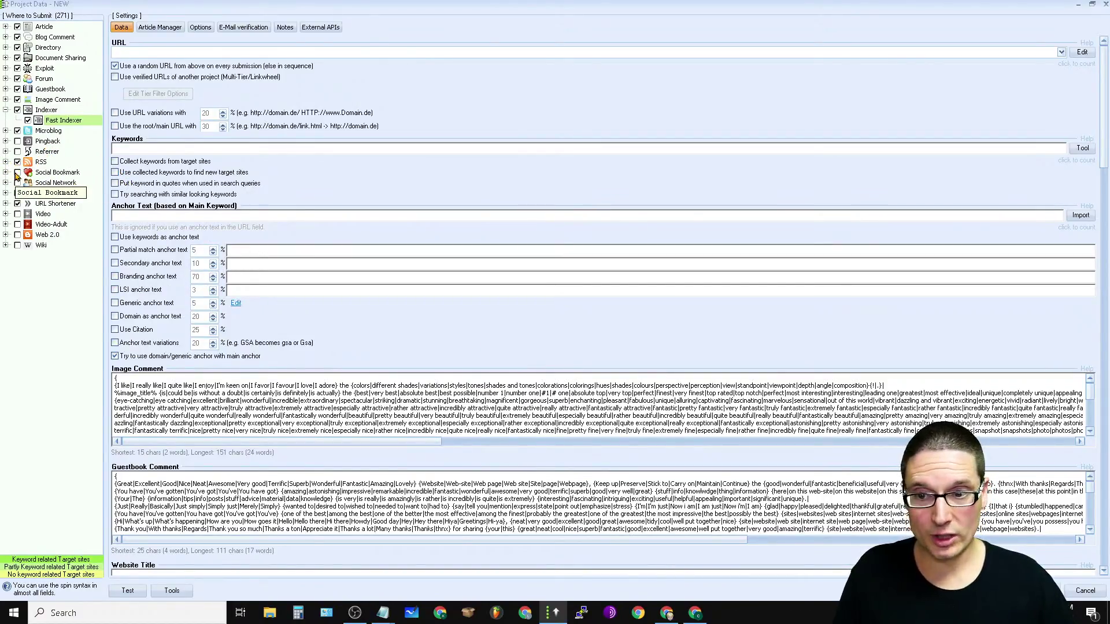
left_click(18, 173)
left_click(18, 193)
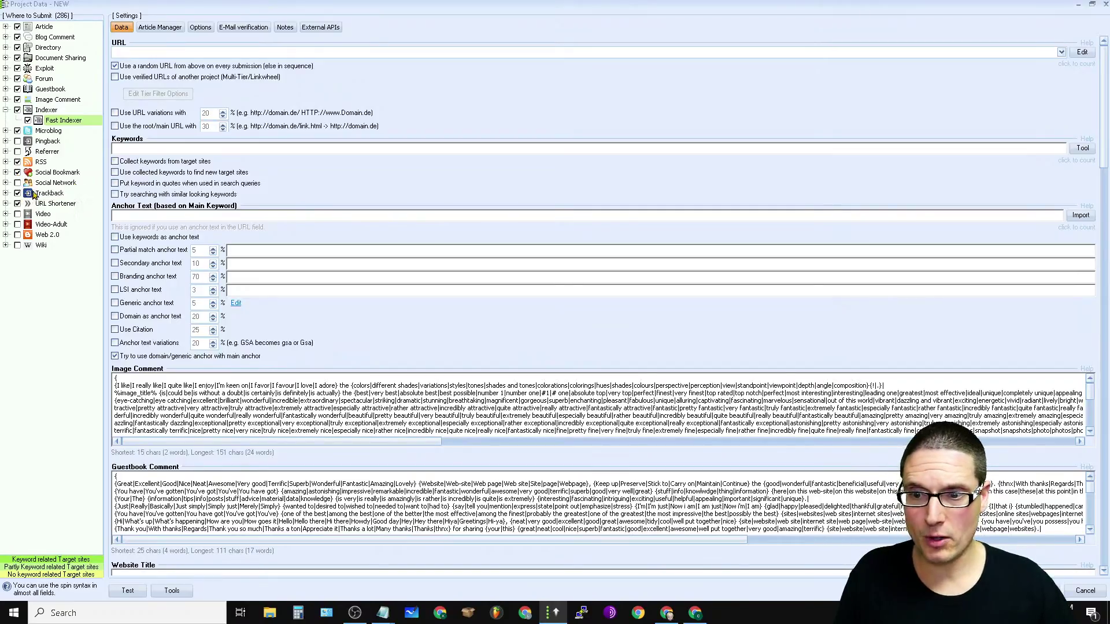
left_click(18, 183)
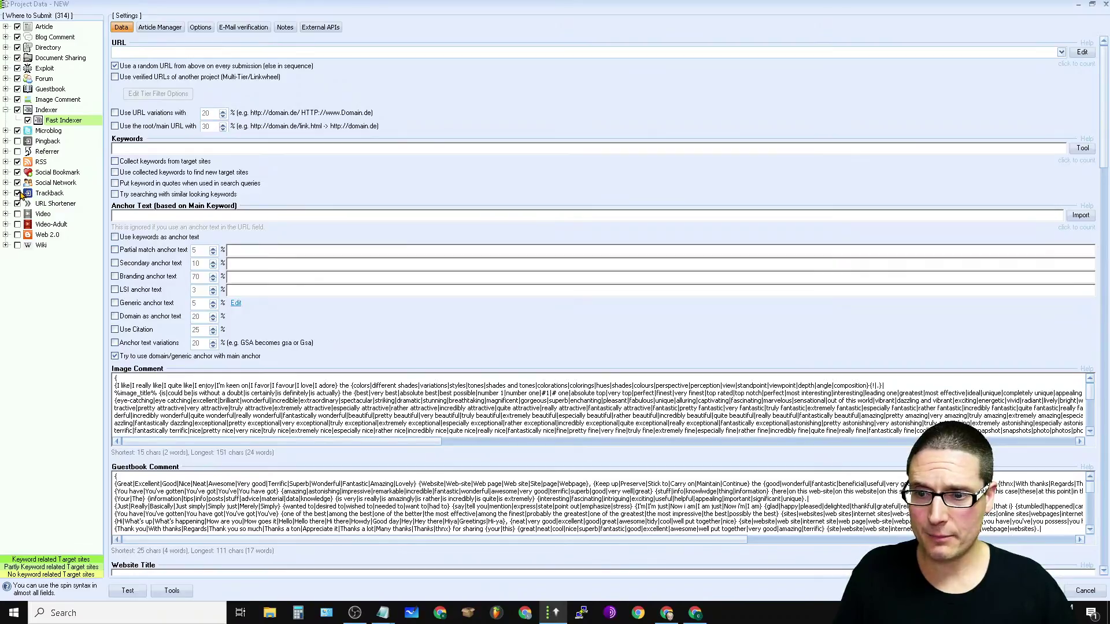
left_click(5, 194)
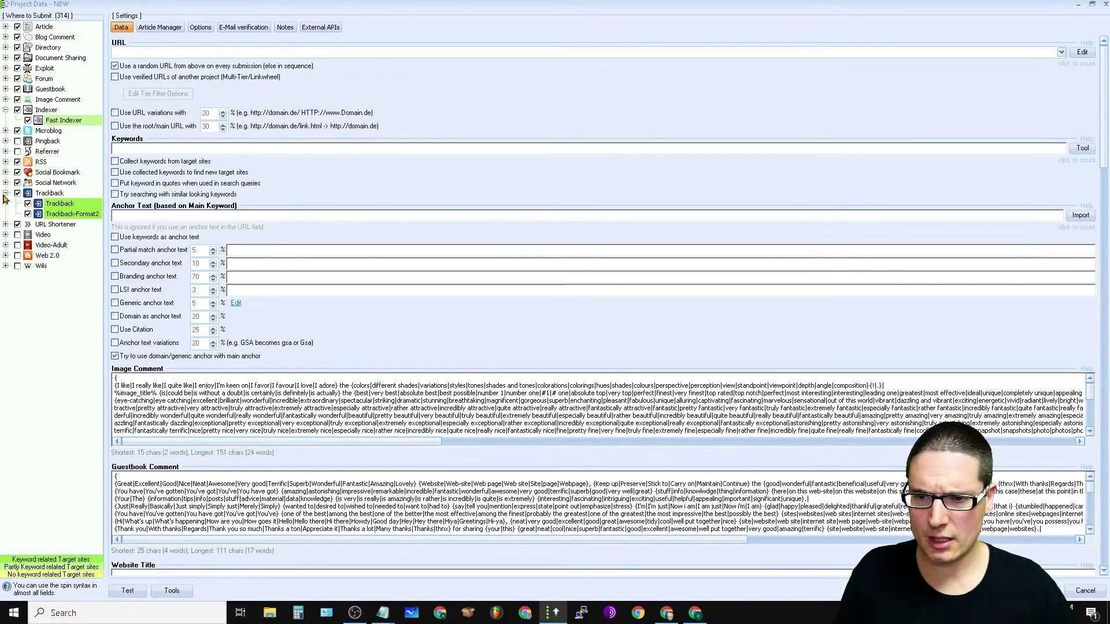
left_click(4, 194)
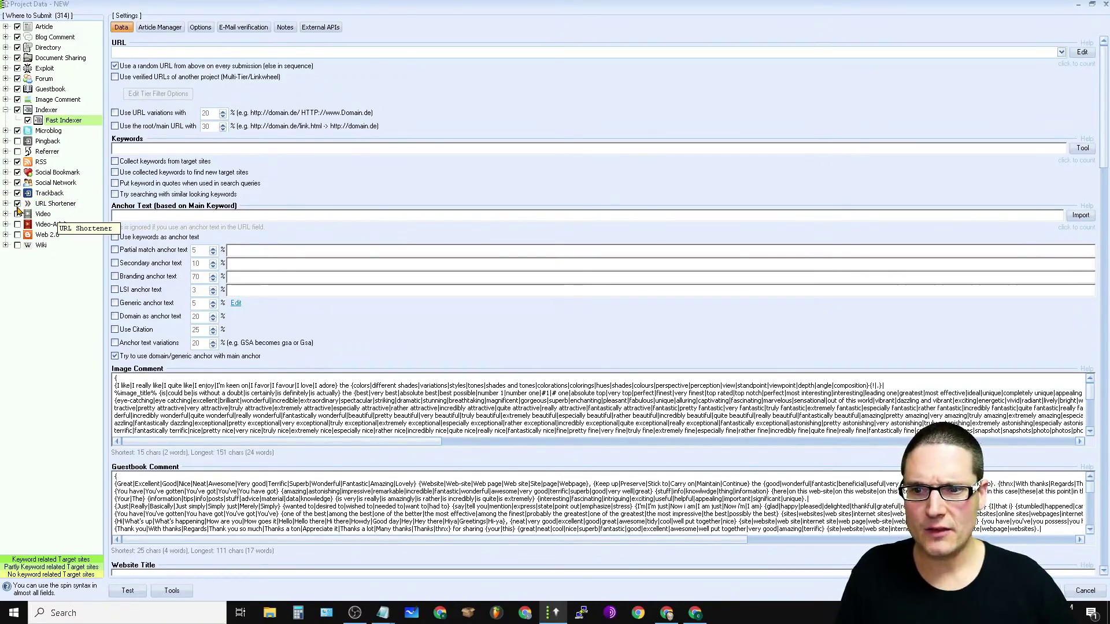
left_click(18, 204)
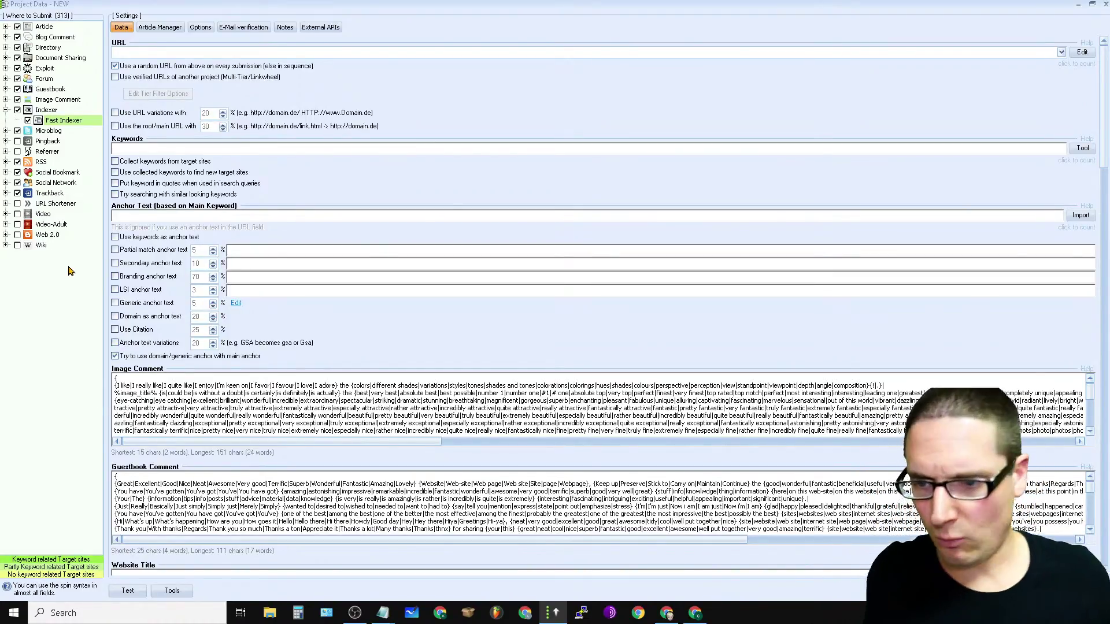
left_click(18, 214)
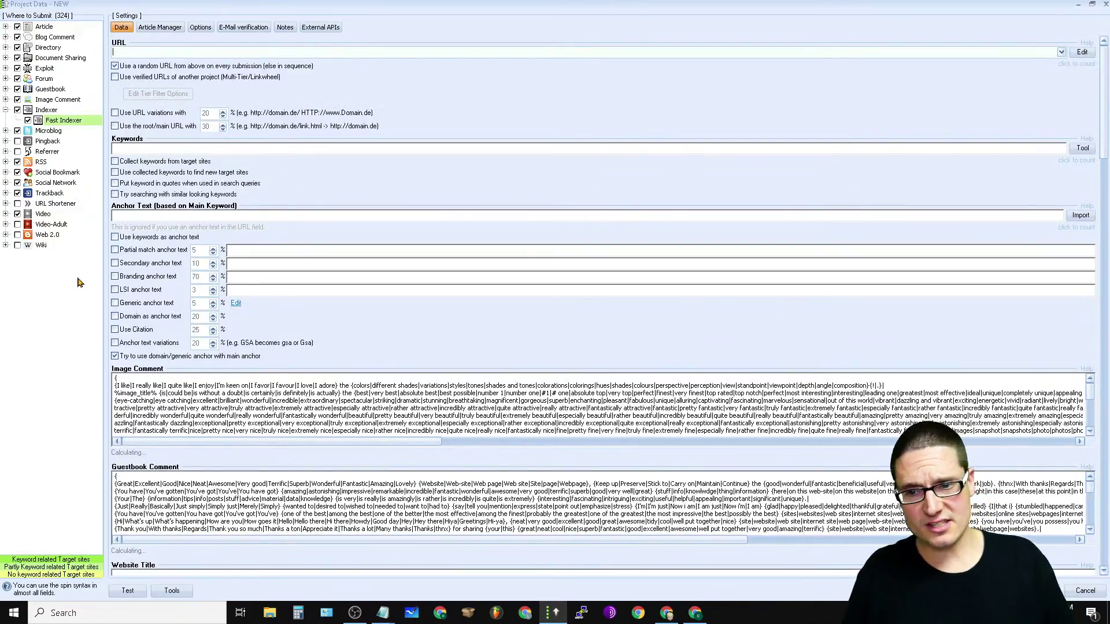
left_click(17, 236)
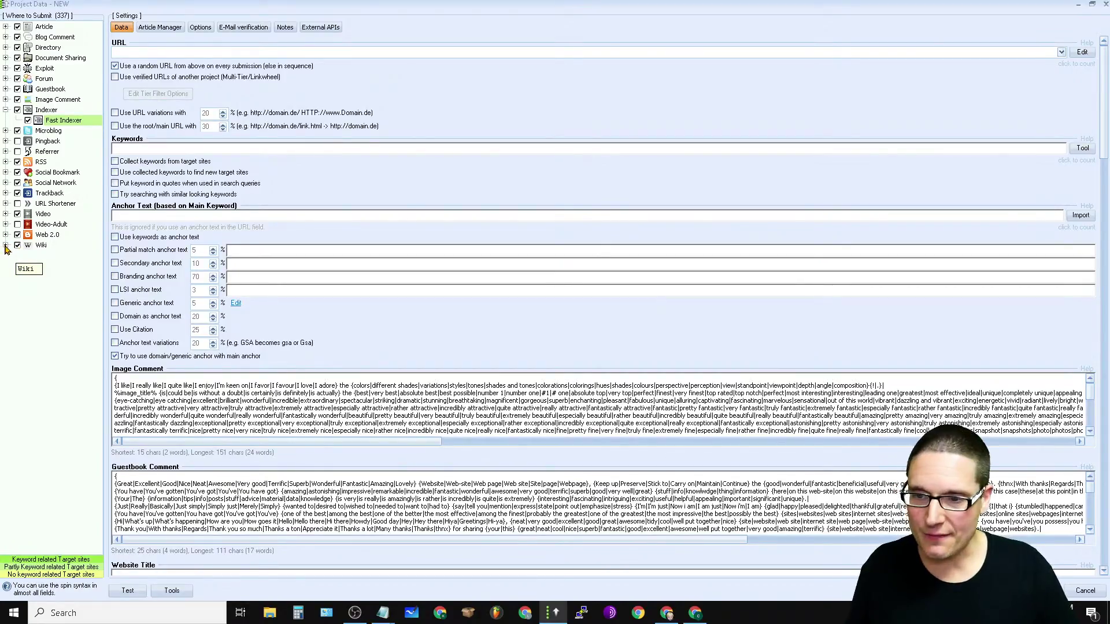
left_click(5, 245)
left_click(5, 246)
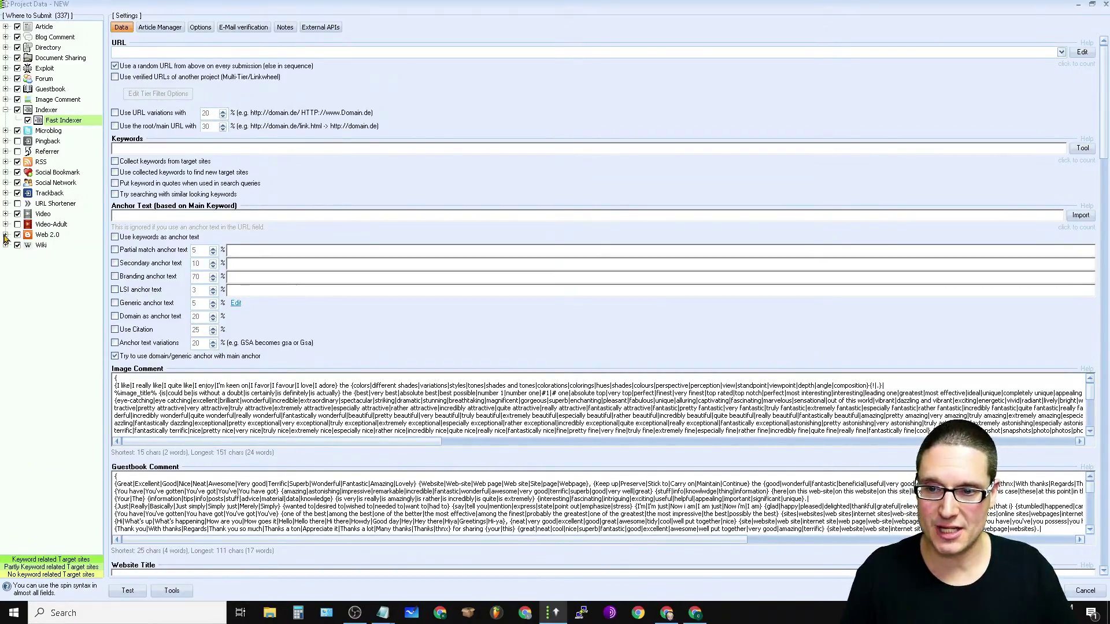
left_click(5, 235)
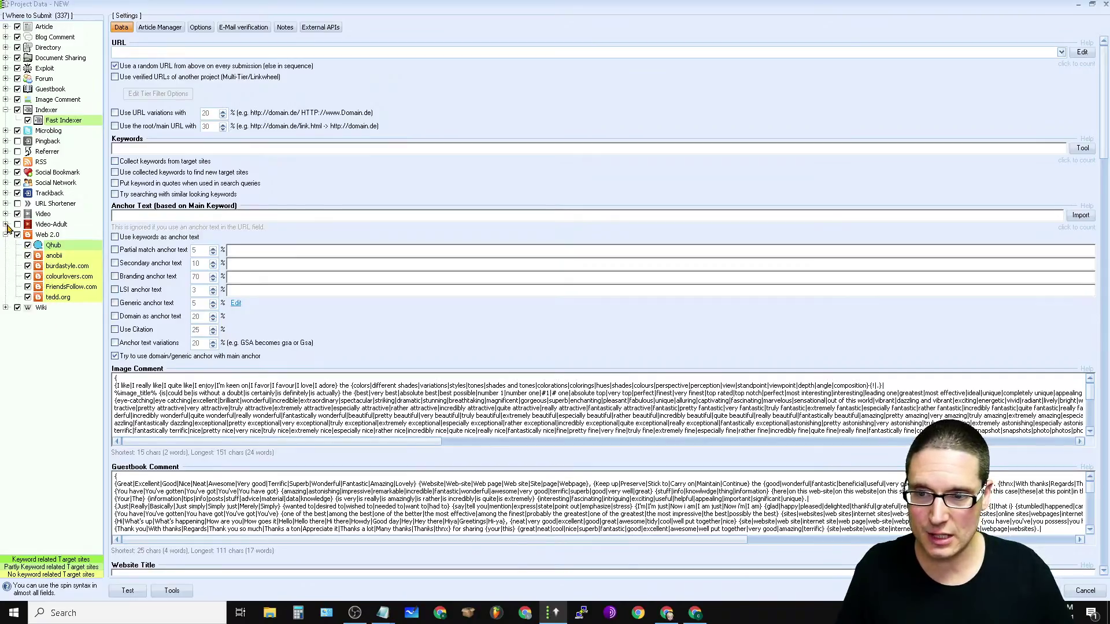
left_click(6, 226)
left_click(6, 225)
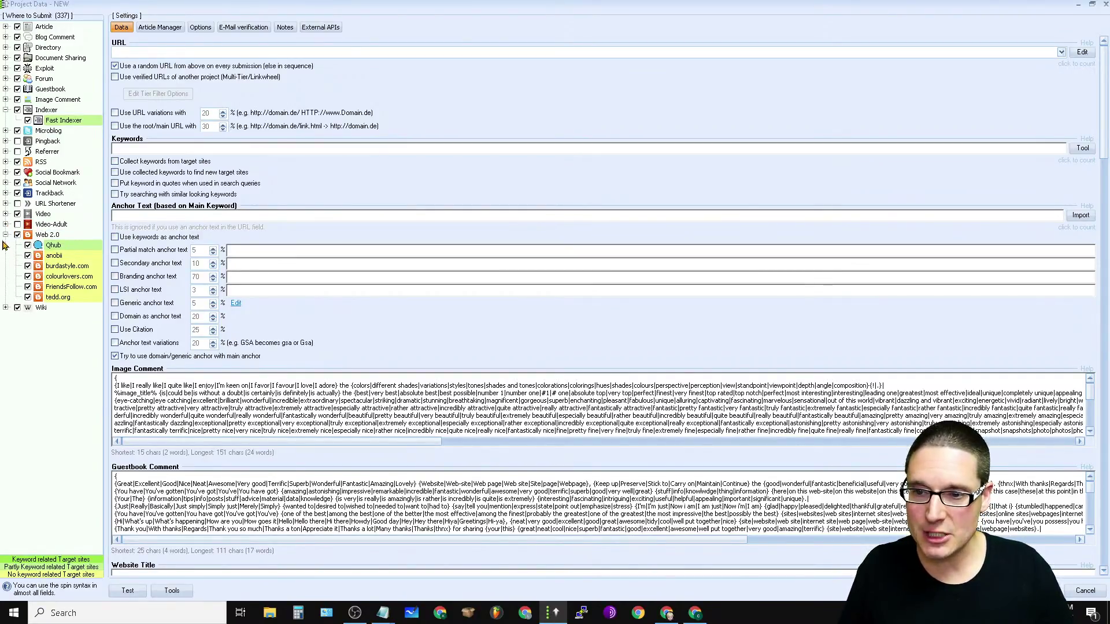
left_click(5, 235)
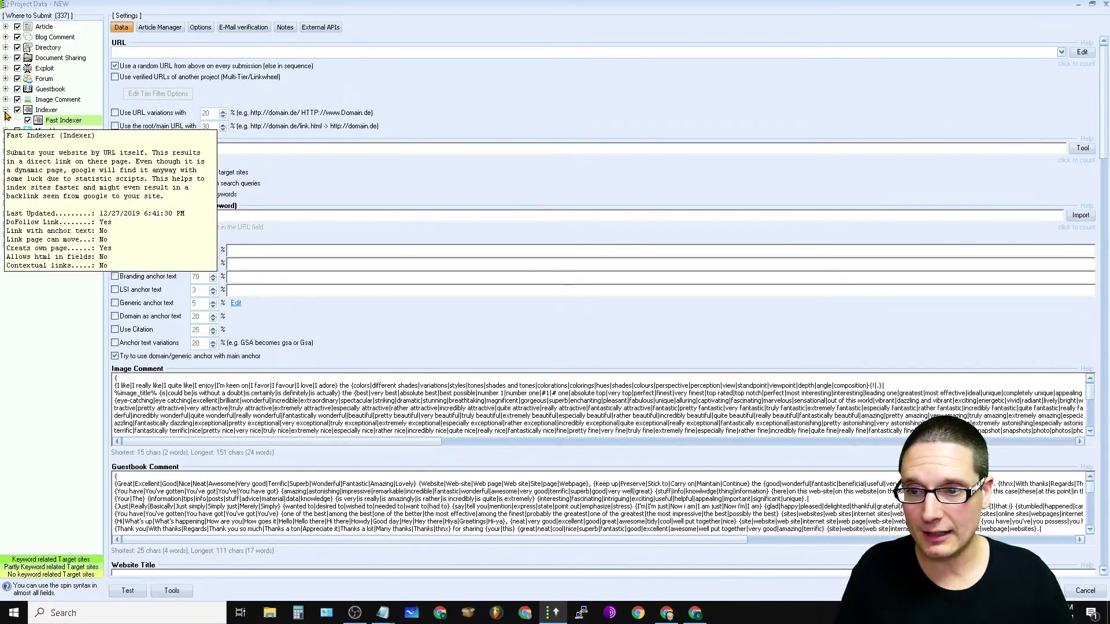
left_click(5, 112)
left_click(5, 100)
left_click(6, 100)
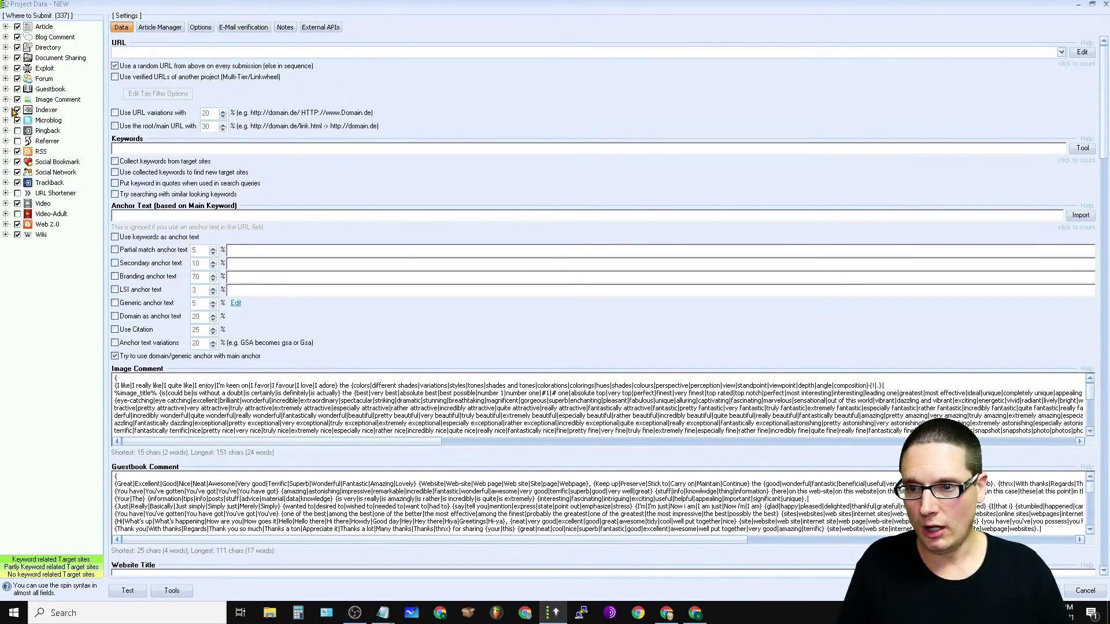
left_click(5, 79)
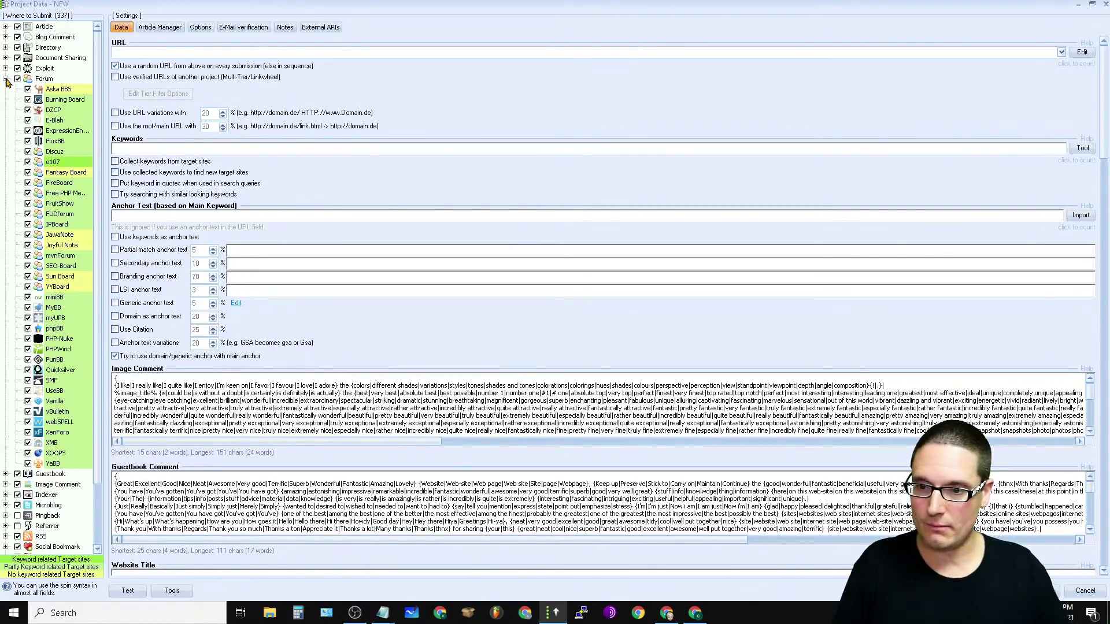
left_click(5, 79)
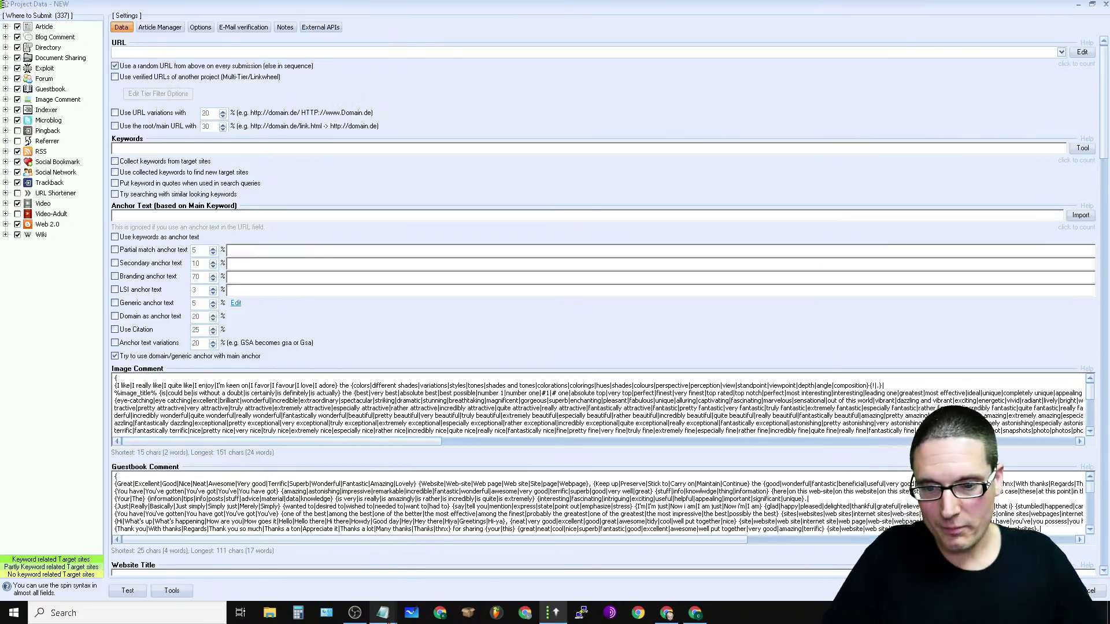
Step: Show Notepad's recent-files jump list from its taskbar icon
mouse_move(390, 610)
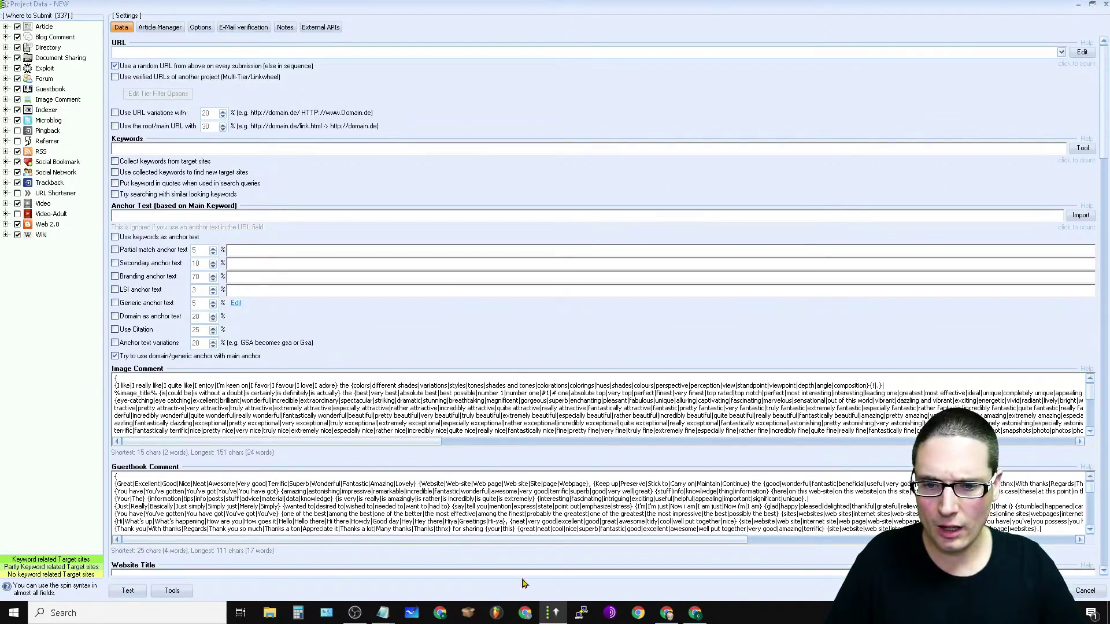
right_click(383, 613)
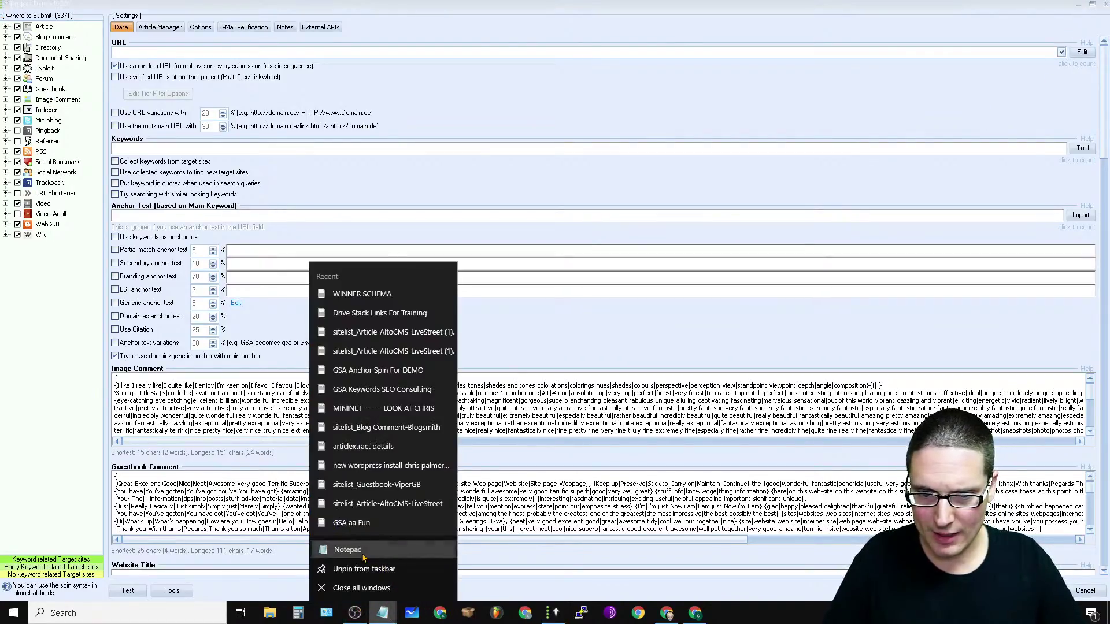
Step: In a blank Notepad note, enter the business name, street address, city and ZIP, and phone number
left_click(347, 550)
type("c")
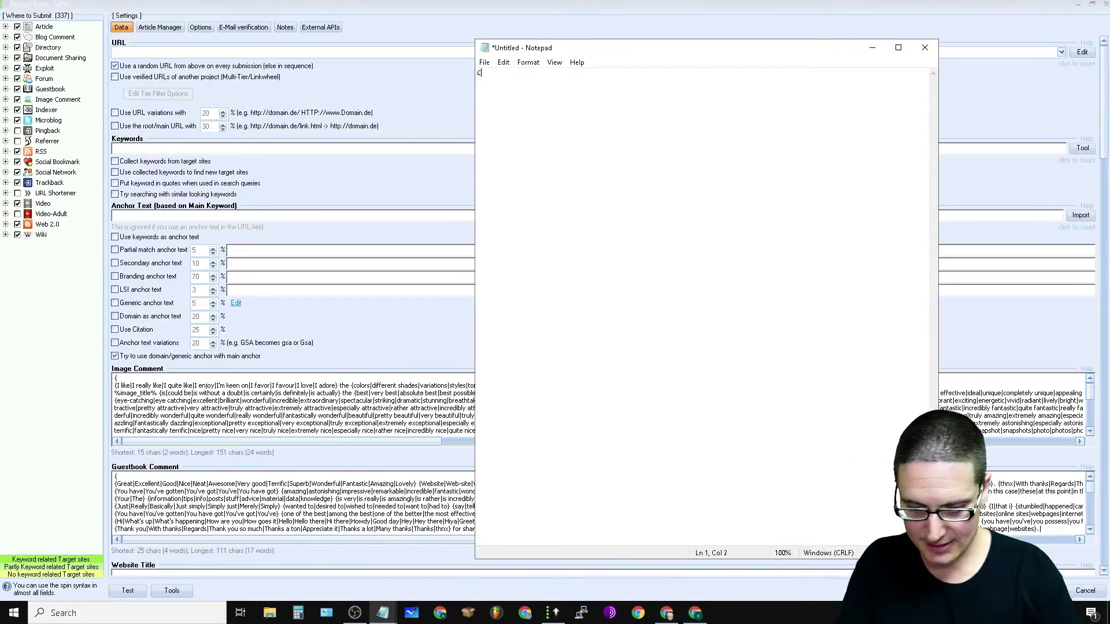
type("hris Palmer Marketing-SEO")
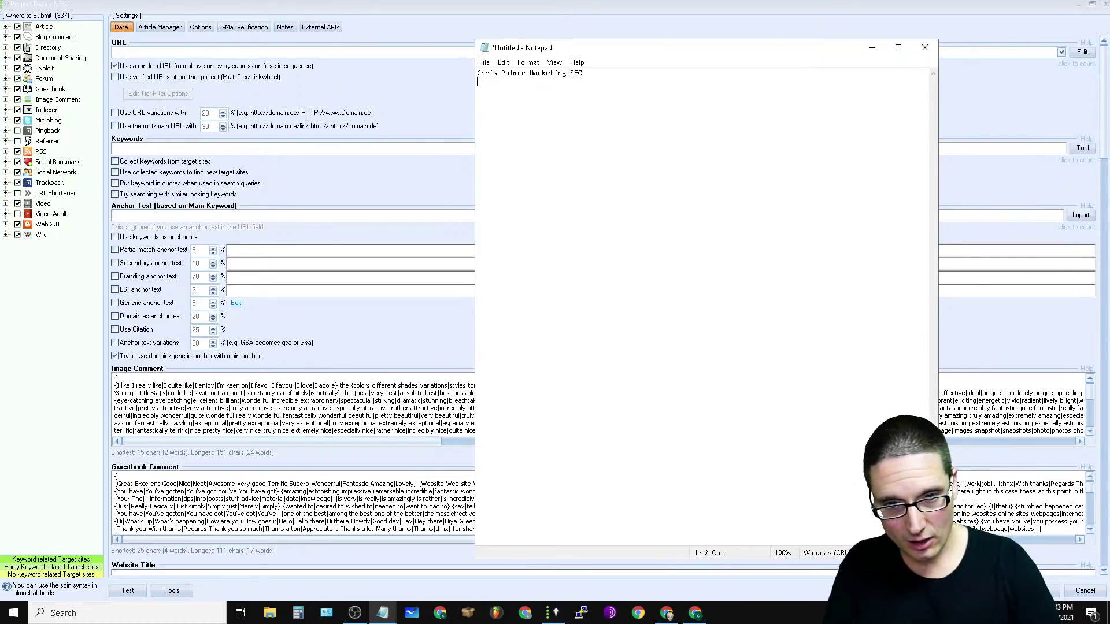
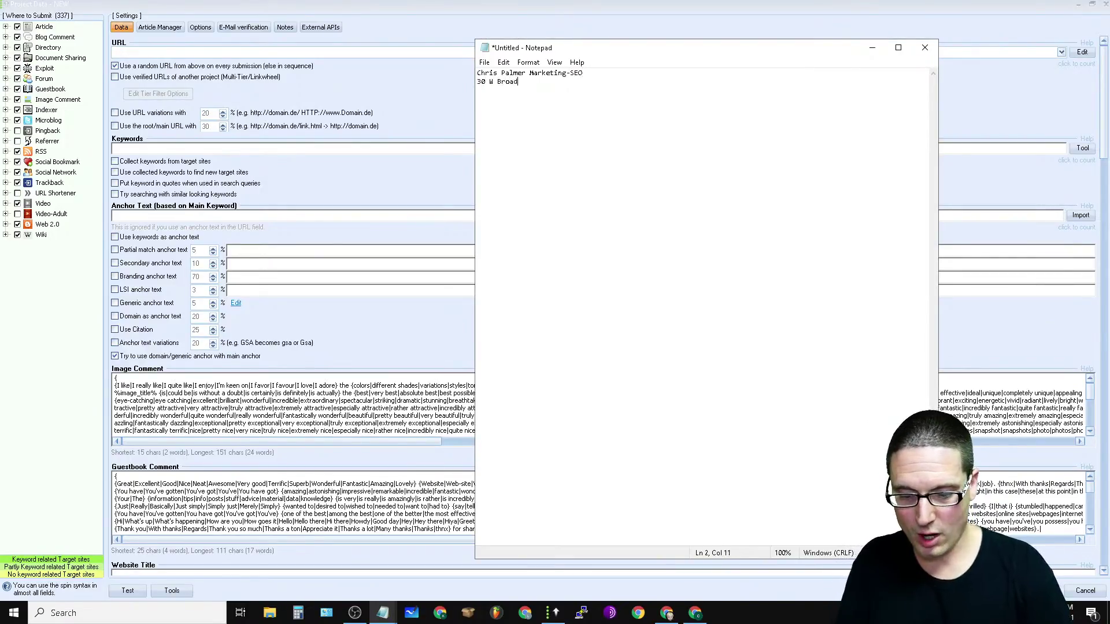
key("Return")
type("Tamaqua Pa 18252")
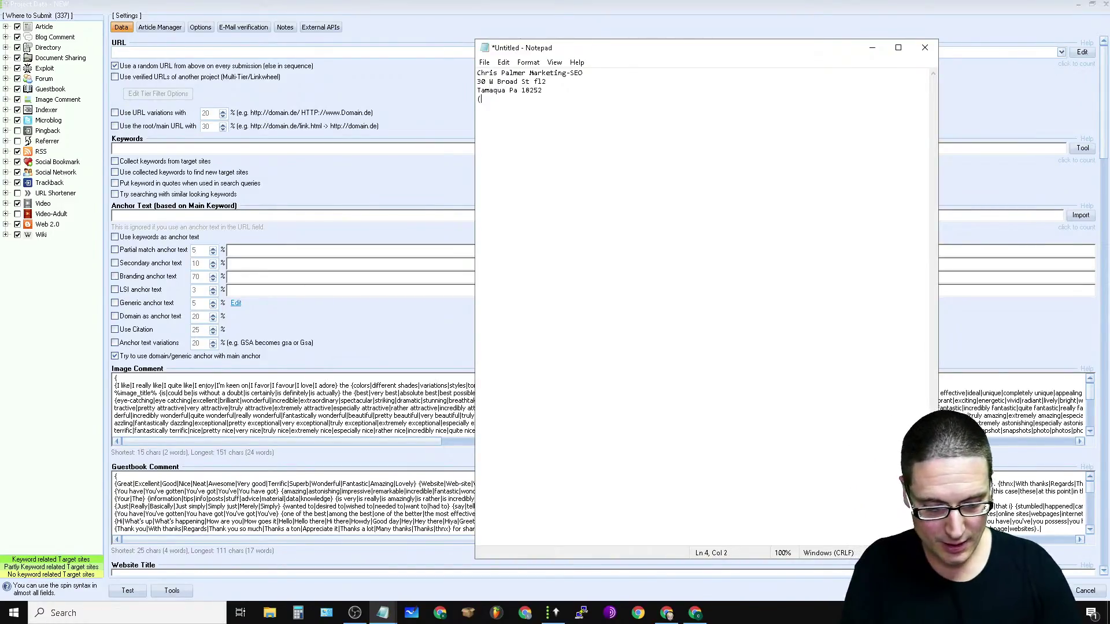
type("0) 81")
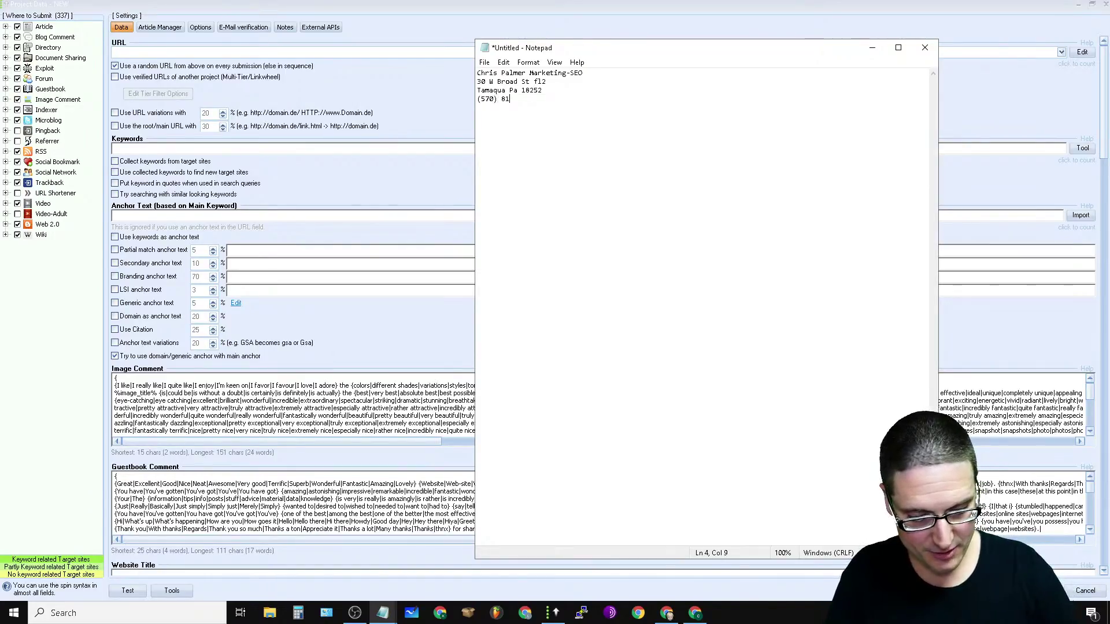
type("0-1080")
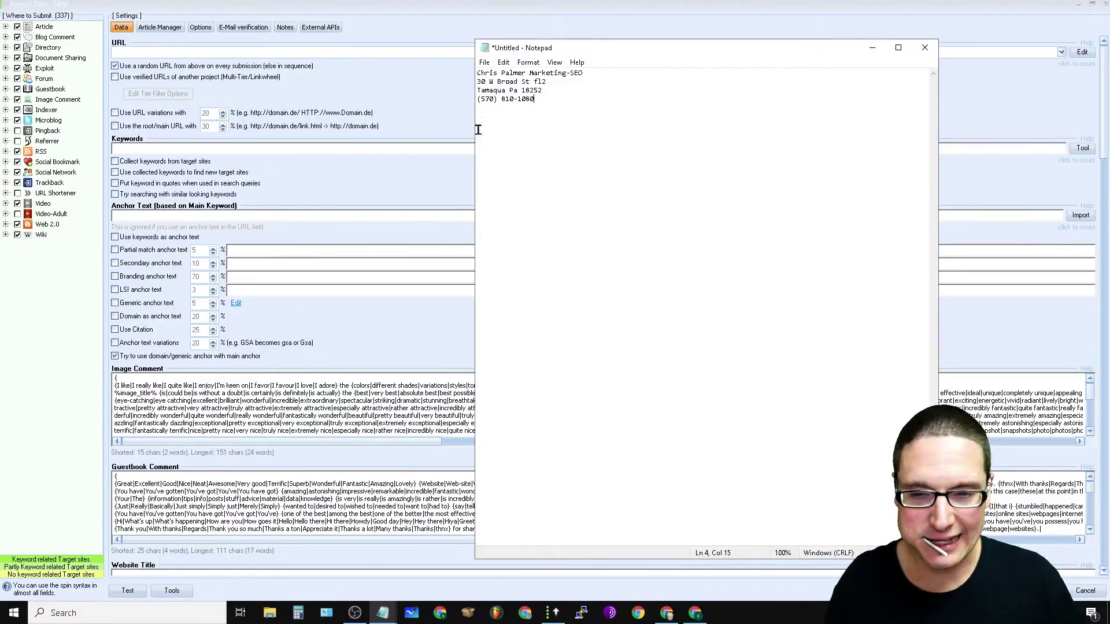
Step: Select and deselect the phone number line, then launch File Explorer from the taskbar
left_click_drag(527, 109, 465, 108)
left_click(556, 100)
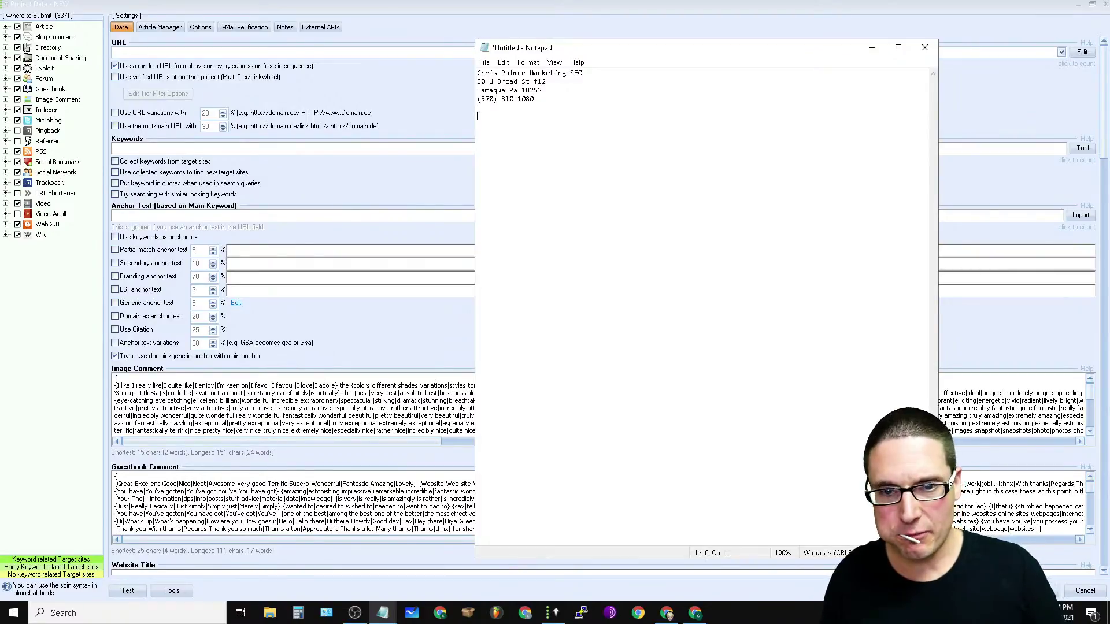
left_click(269, 613)
Step: Browse from Downloads to the Desktop folder and scroll to the GSA Anchor Spin For DEMO file
left_click(138, 170)
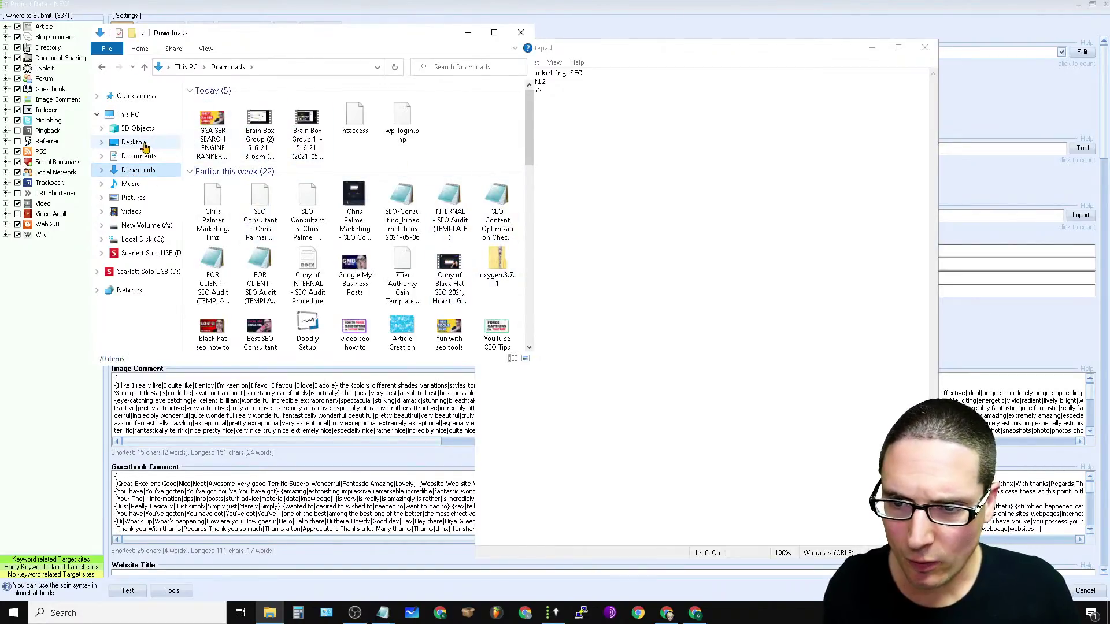
left_click(143, 143)
left_click_drag(528, 100, 555, 231)
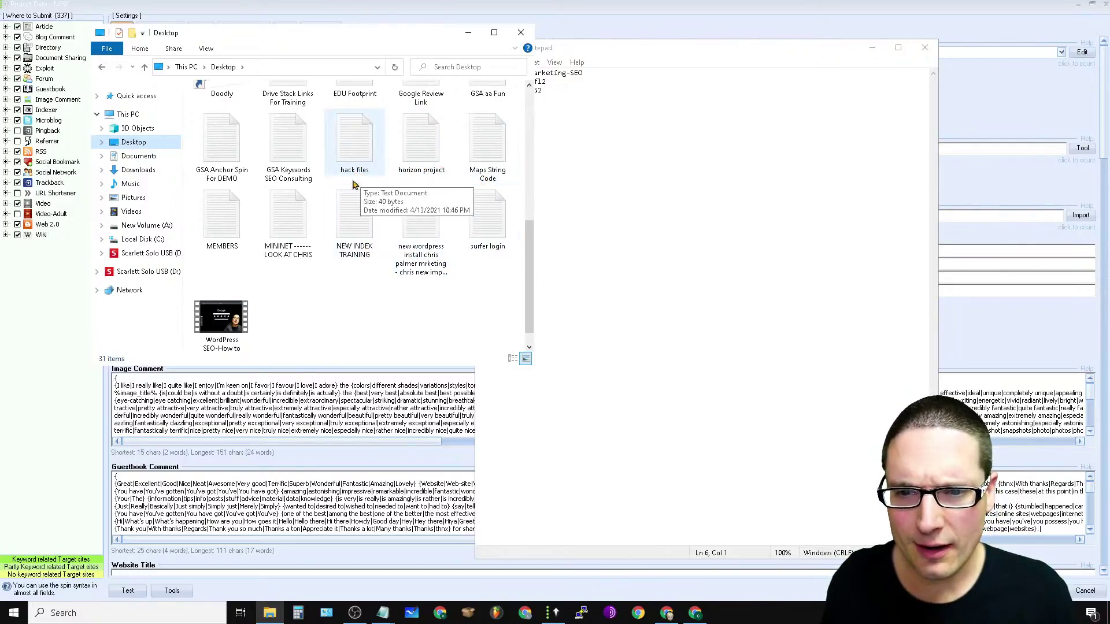
left_click_drag(528, 273, 527, 198)
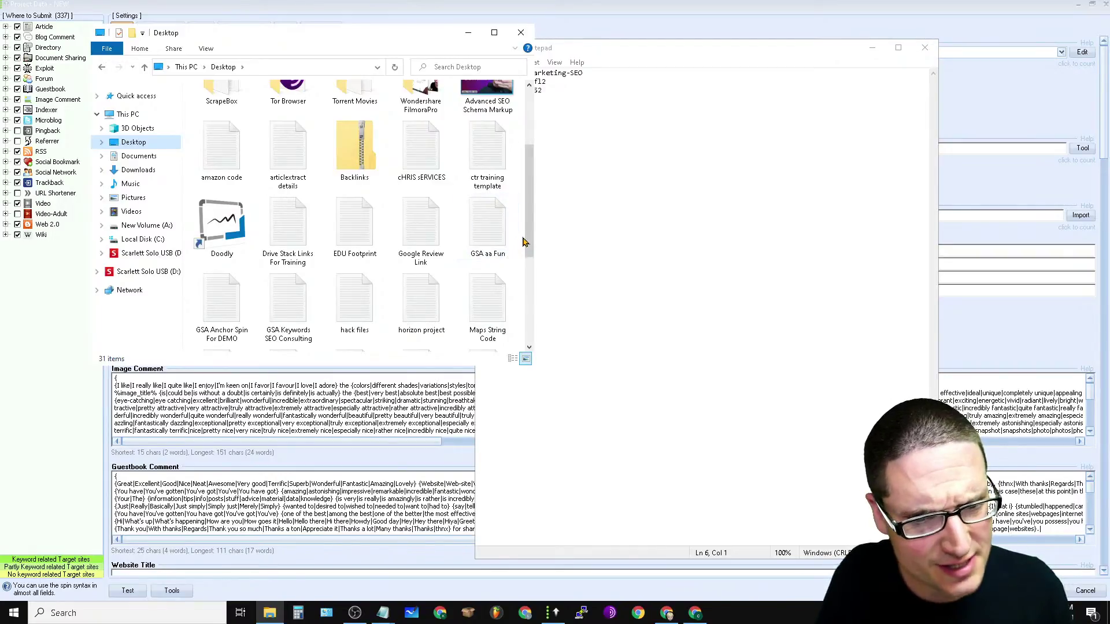
left_click_drag(531, 256, 533, 253)
Step: Open GSA Anchor Spin For DEMO and copy its anchor-link template line
double_click(222, 307)
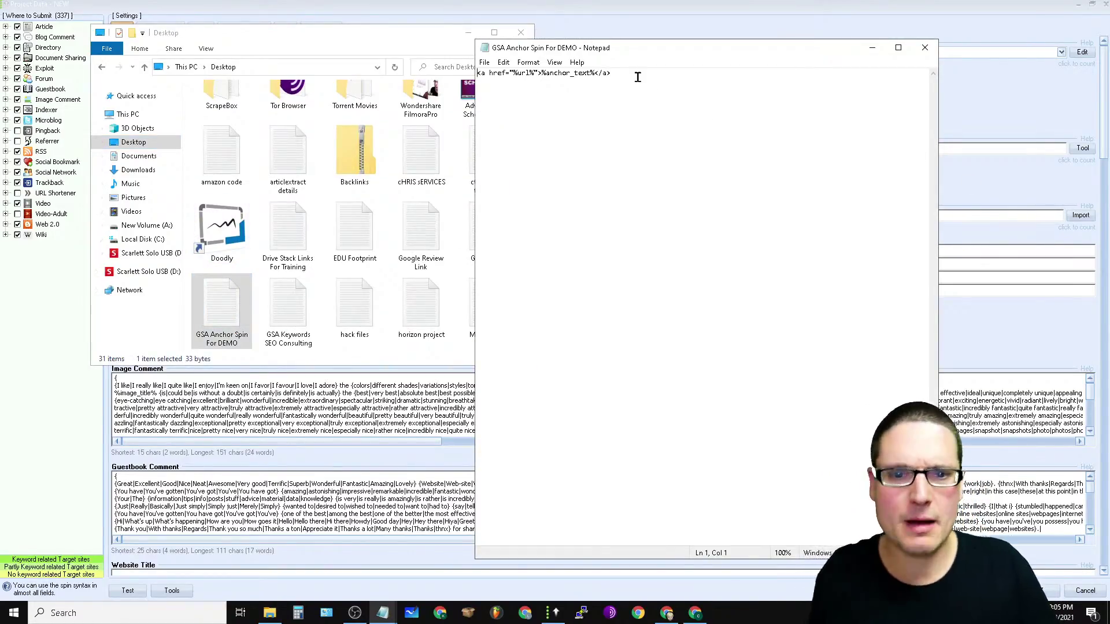
left_click_drag(642, 71, 446, 69)
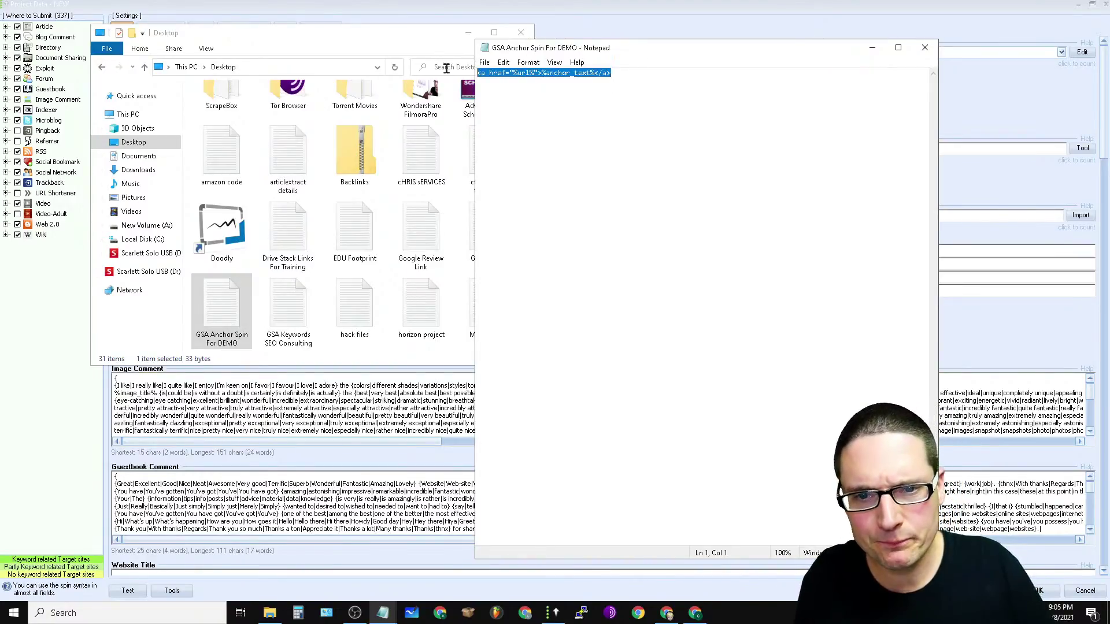
right_click(545, 72)
left_click(575, 111)
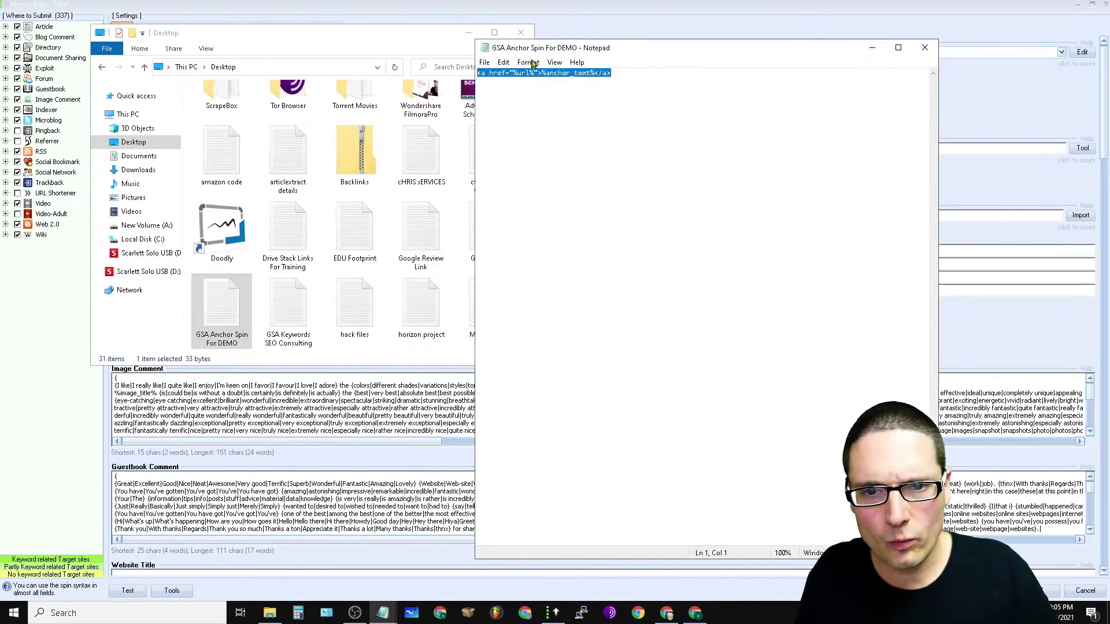
Step: Paste <a href="%url%">%anchor_text%</a> as the fifth line of the contact note
left_click(872, 47)
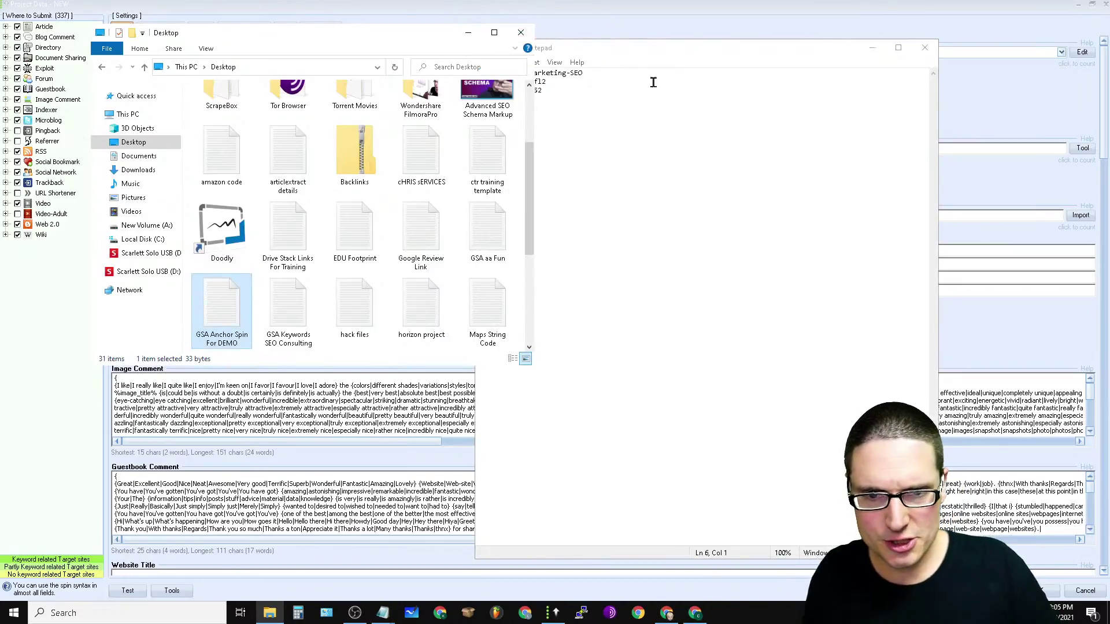
left_click(618, 96)
key("Return")
right_click(494, 102)
left_click(566, 160)
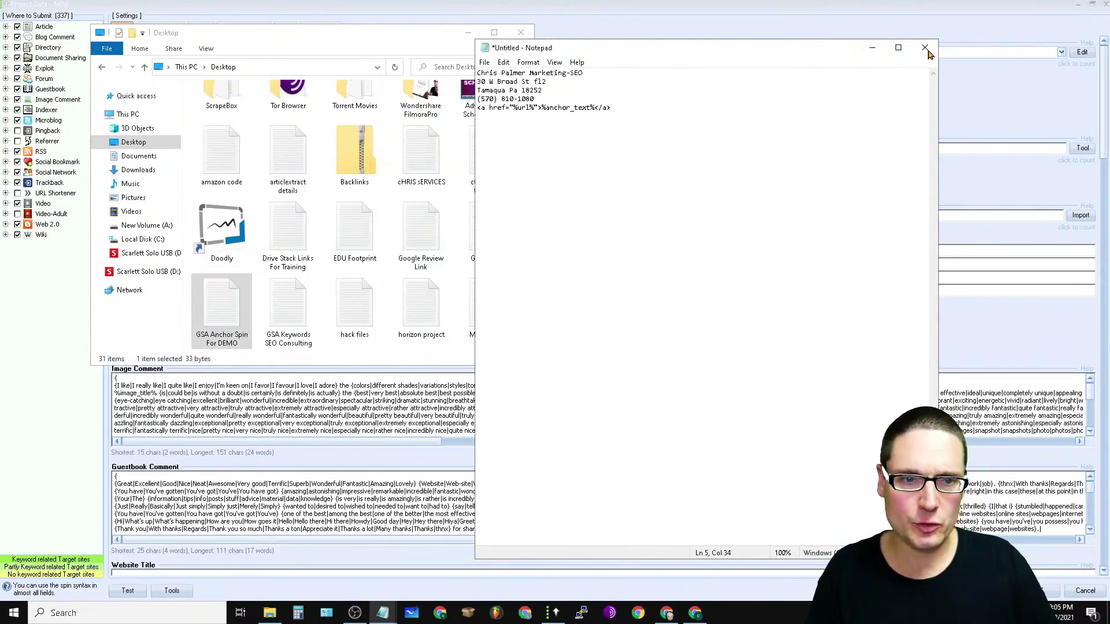
Step: Set the note's font to 16-pt Consolas, select the link line, and return to GSA
left_click(529, 62)
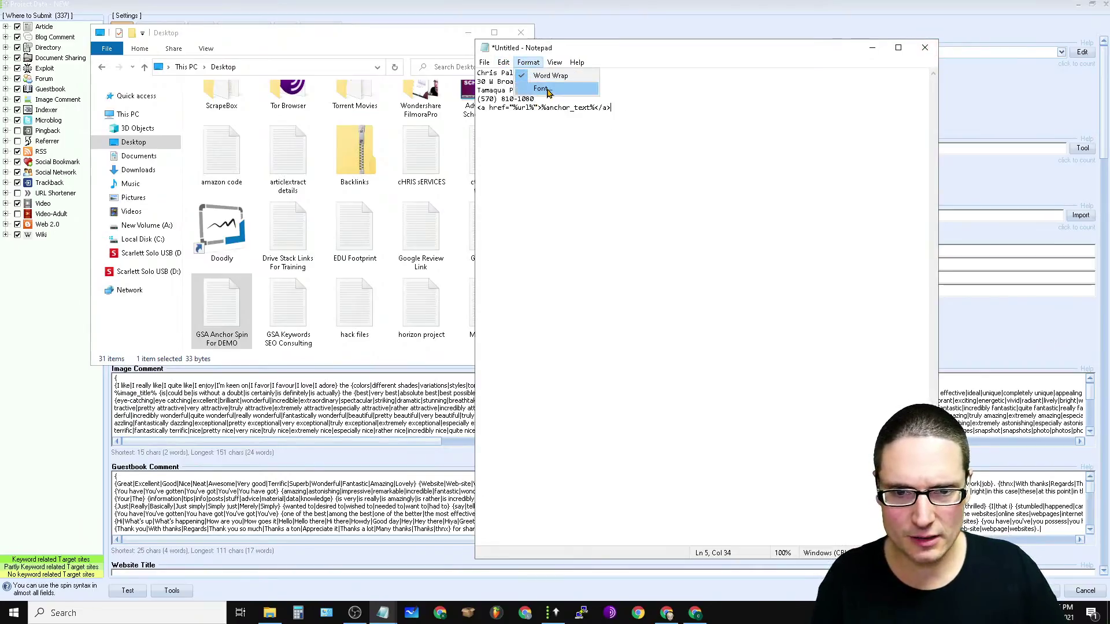
left_click(541, 88)
left_click(706, 216)
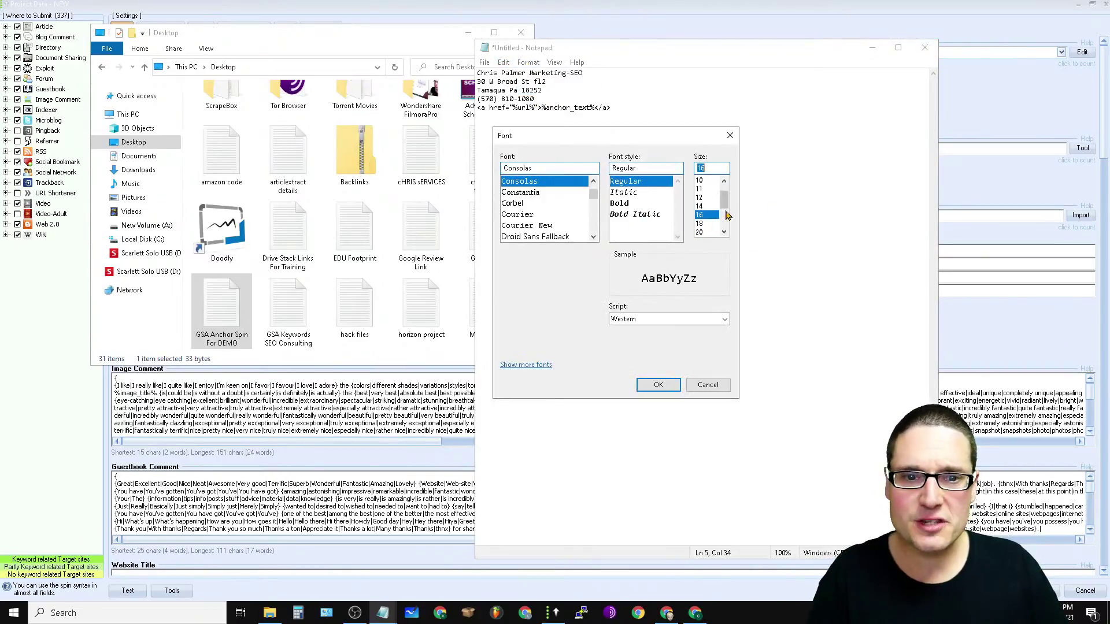
left_click(651, 386)
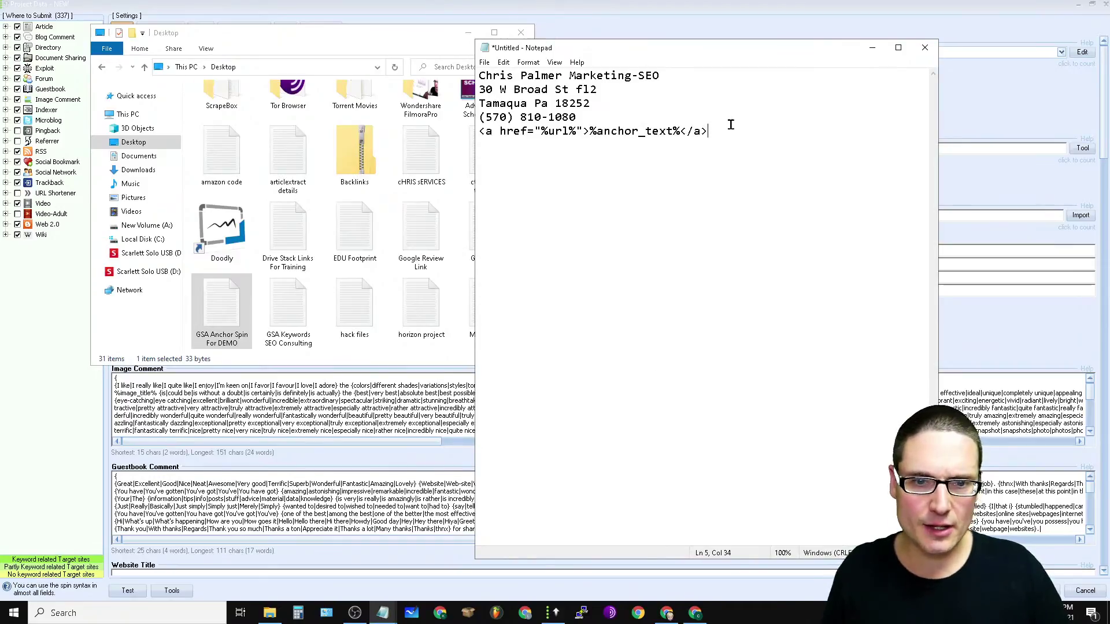
left_click_drag(724, 131, 408, 136)
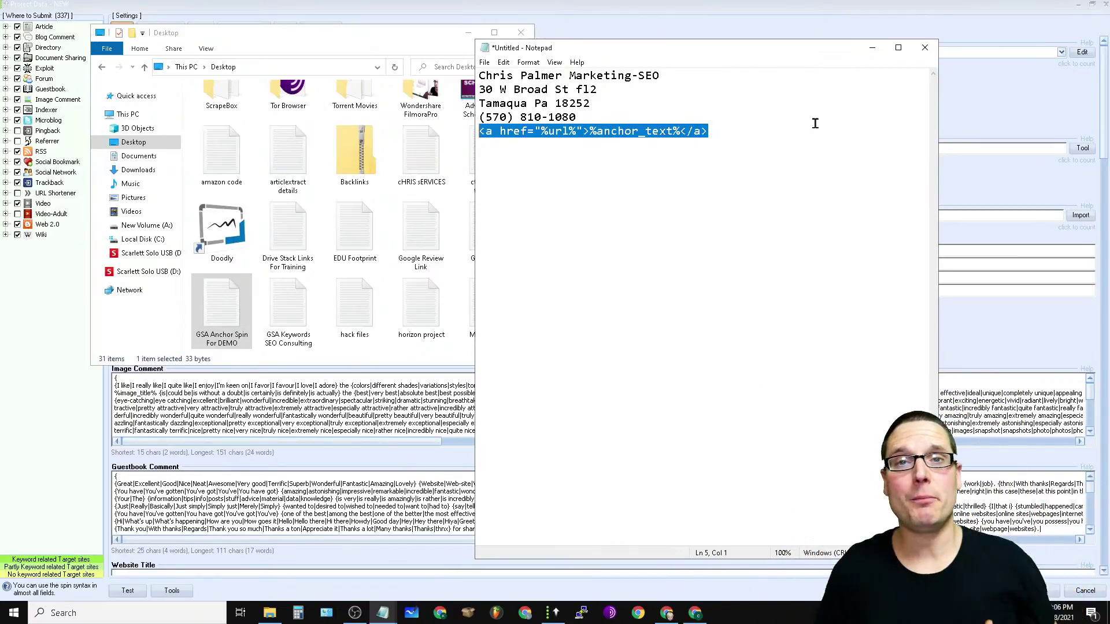
left_click(532, 6)
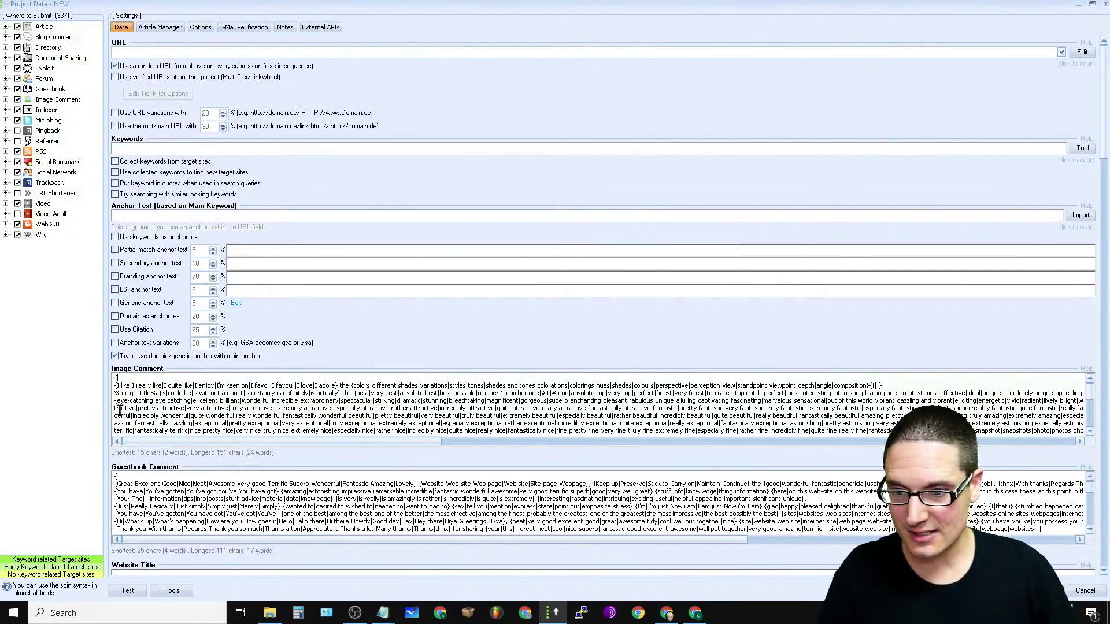
Step: Paste the <a href="%url%">%anchor_text%</a> snippet from the Anchor Spin note into the project URL field
scroll(185, 528, "down", 15)
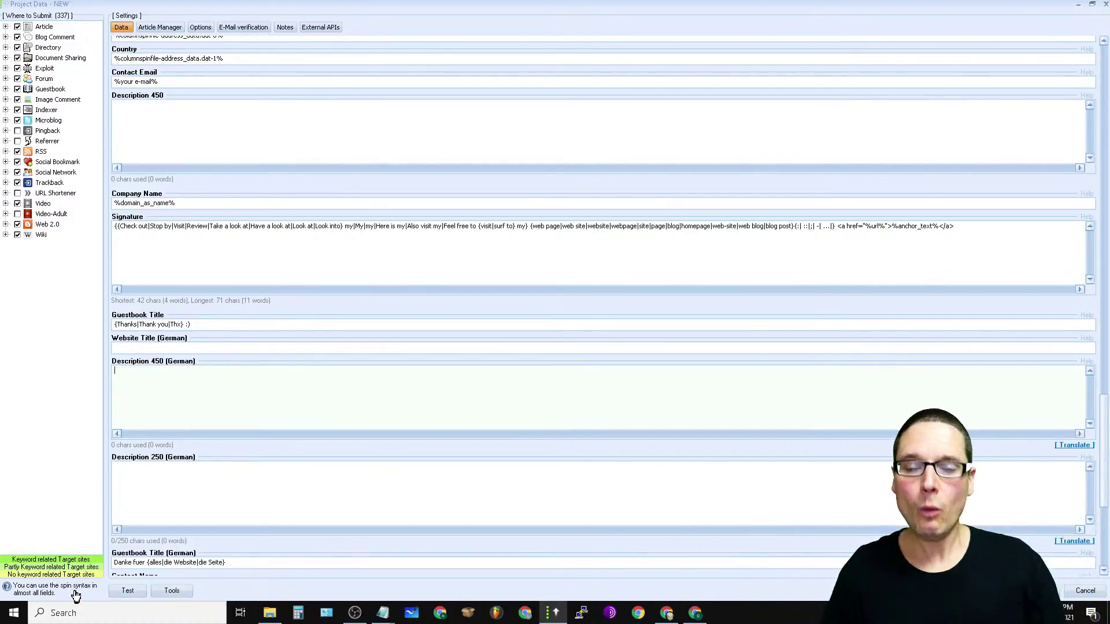
mouse_move(383, 613)
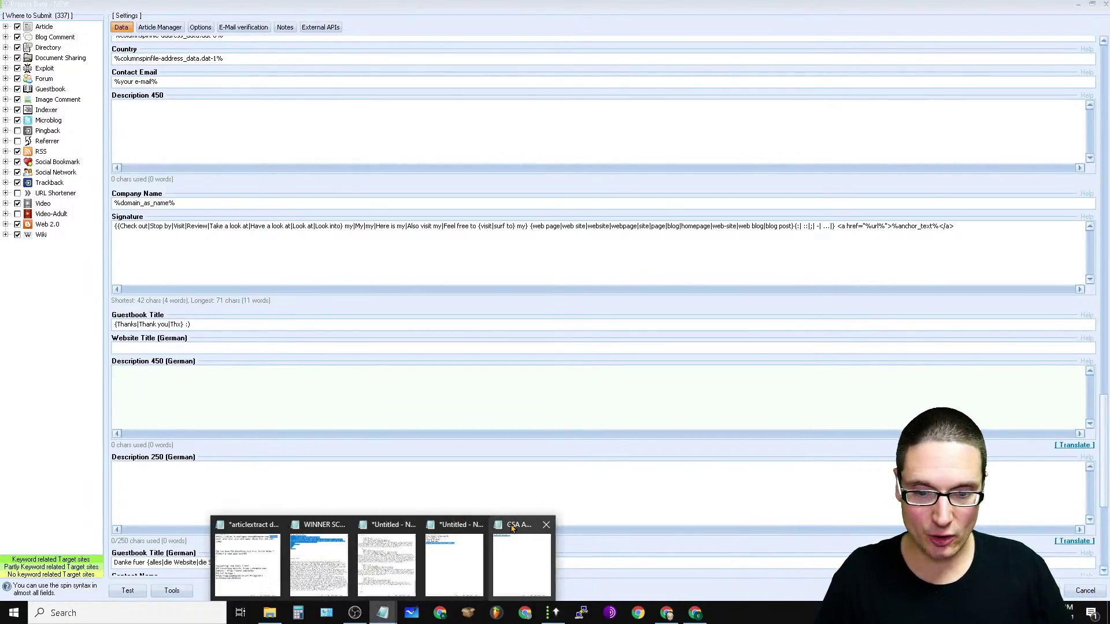
left_click(524, 556)
left_click(617, 138)
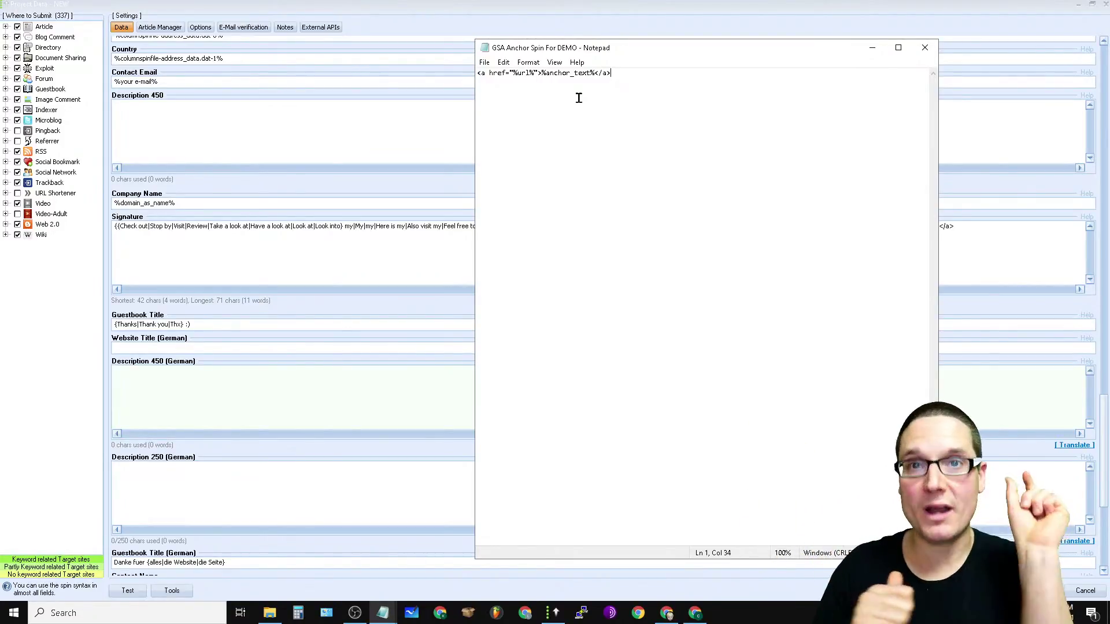
left_click(925, 47)
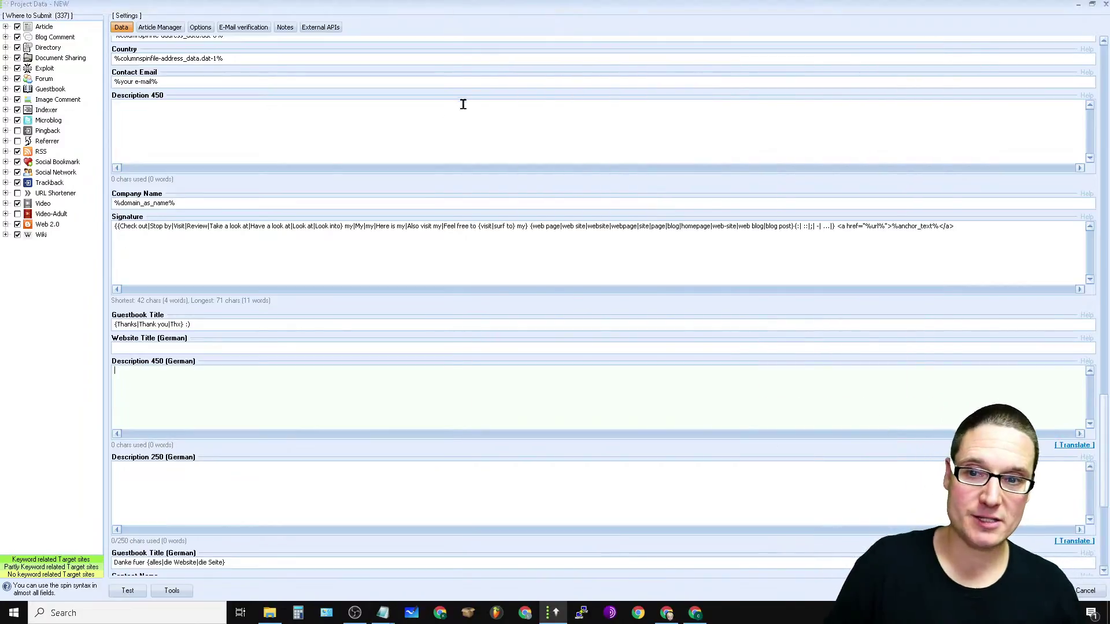
scroll(880, 352, "up", 15)
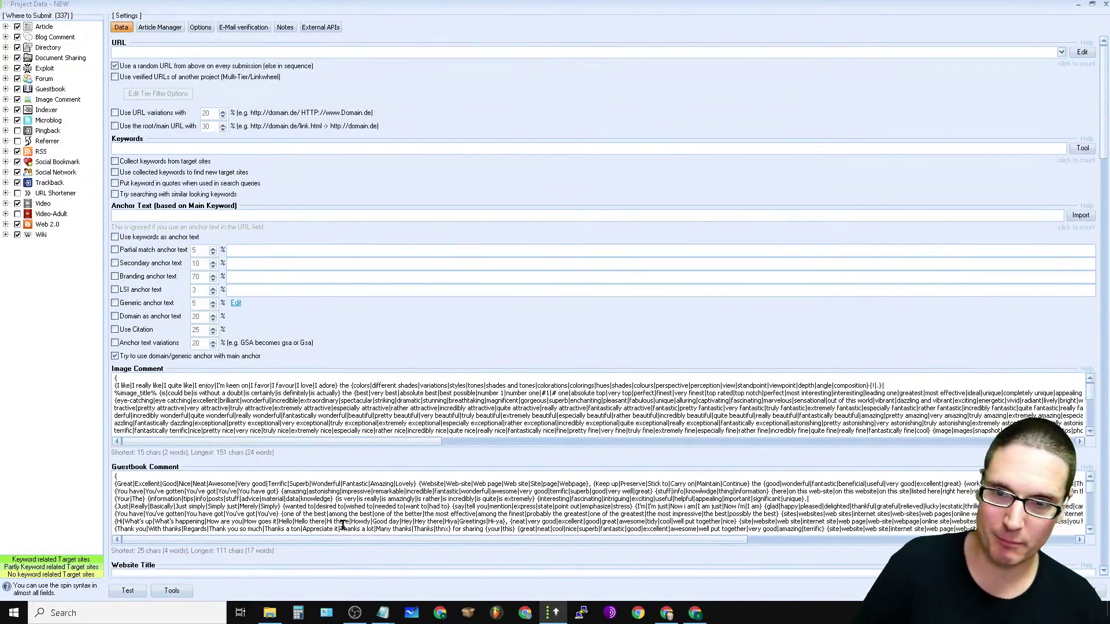
left_click(153, 54)
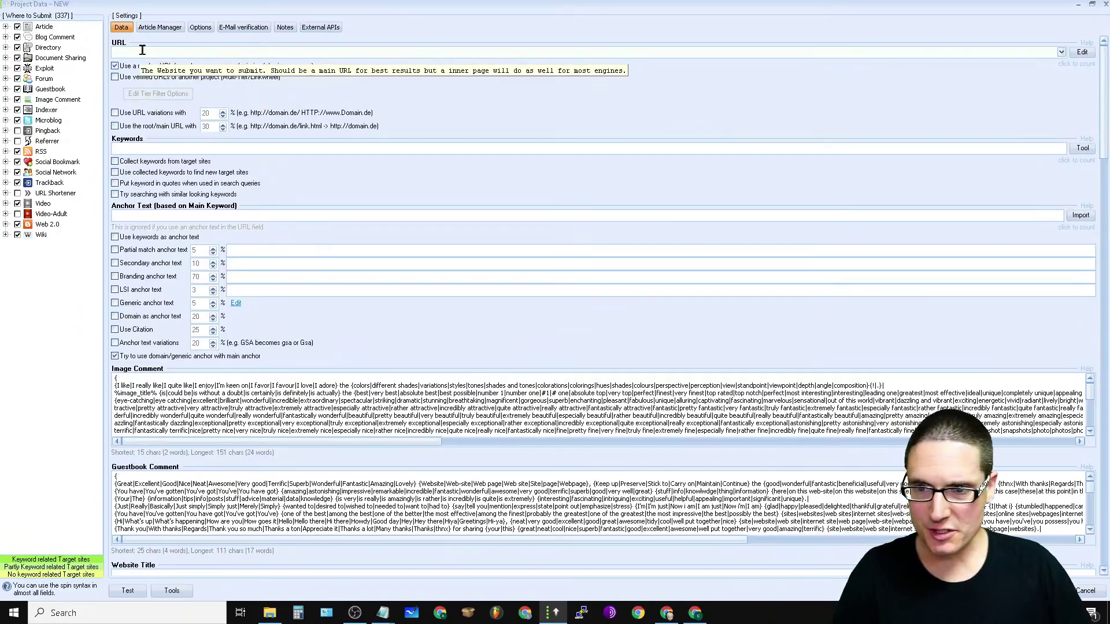
right_click(138, 53)
left_click(191, 104)
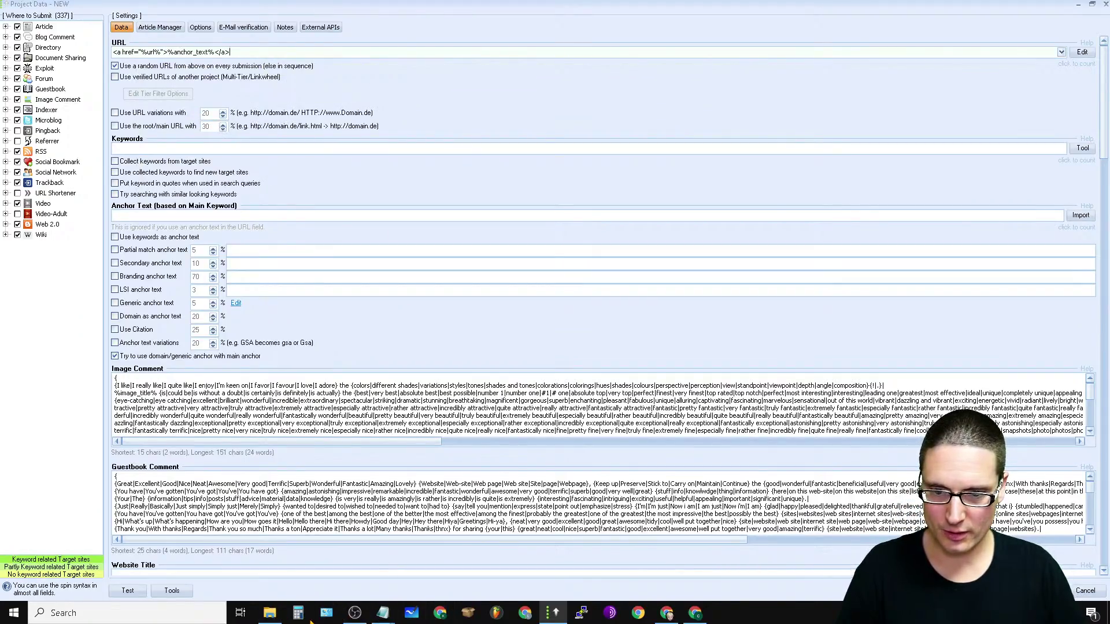
left_click(671, 615)
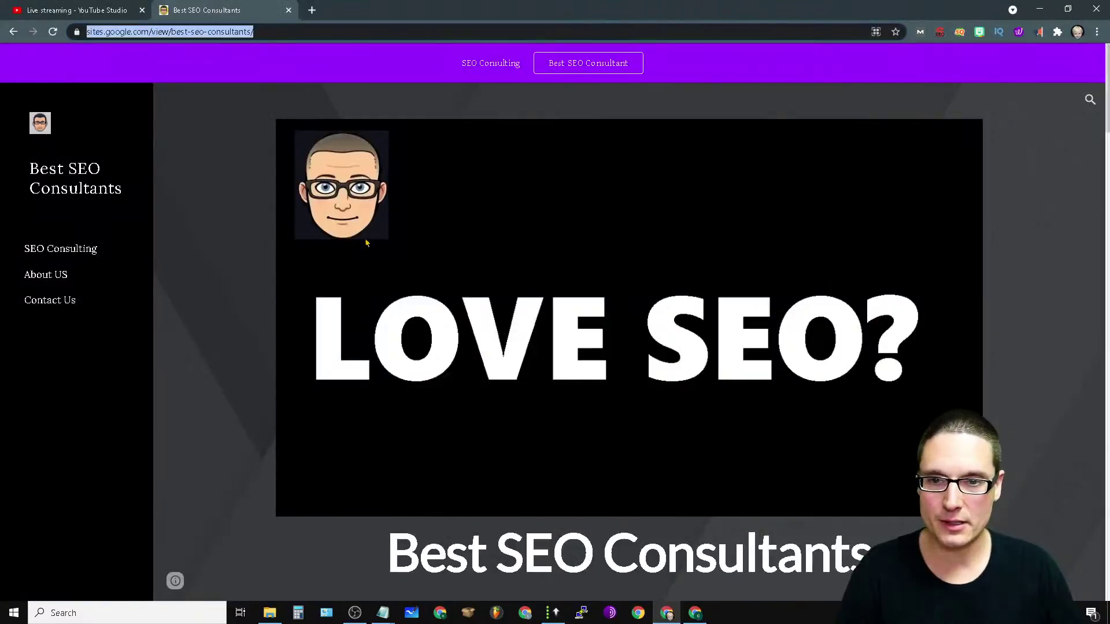
right_click(209, 35)
left_click(268, 94)
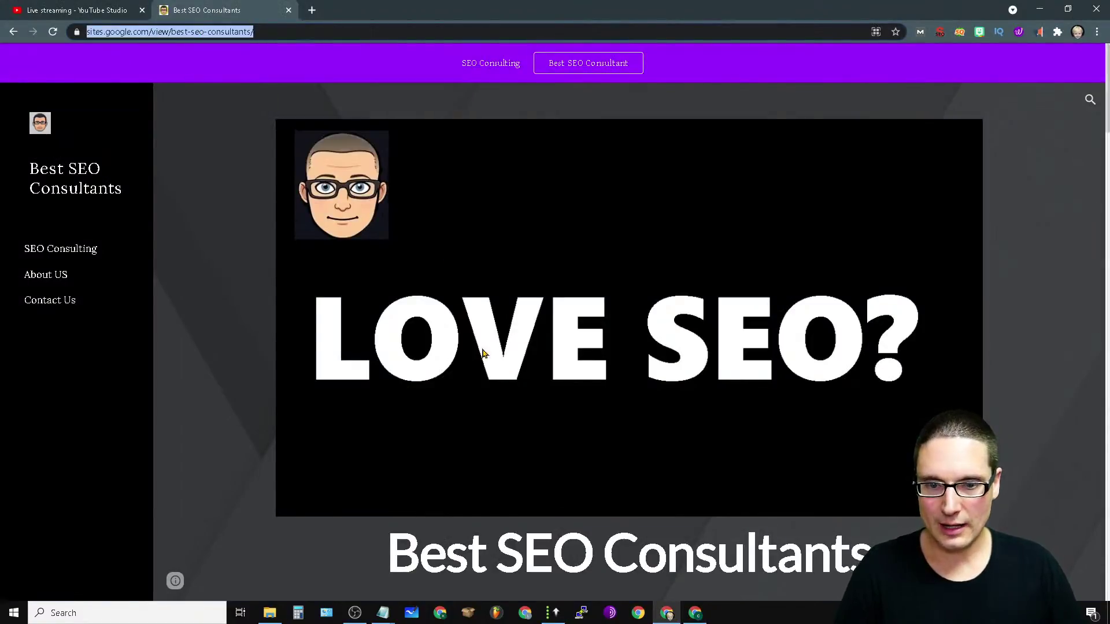
left_click(554, 613)
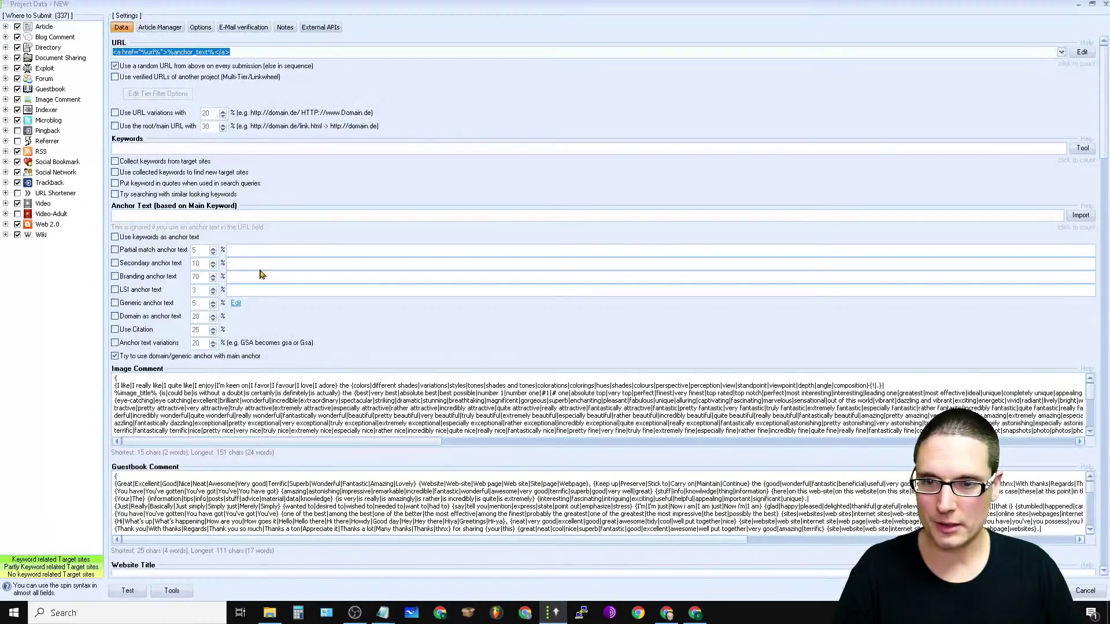
right_click(289, 54)
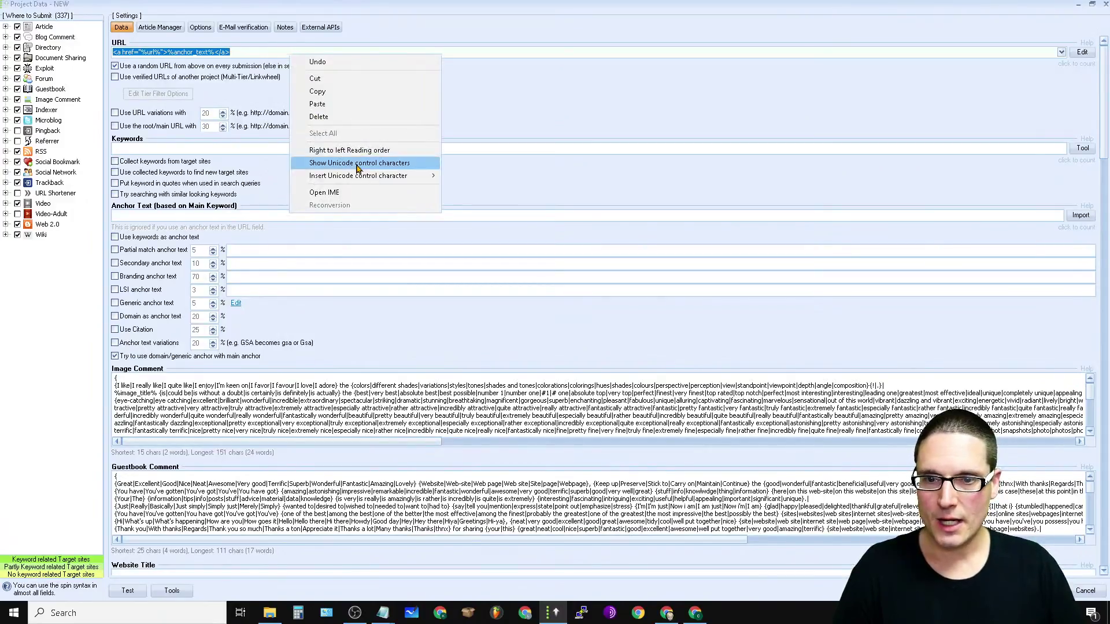
left_click(317, 104)
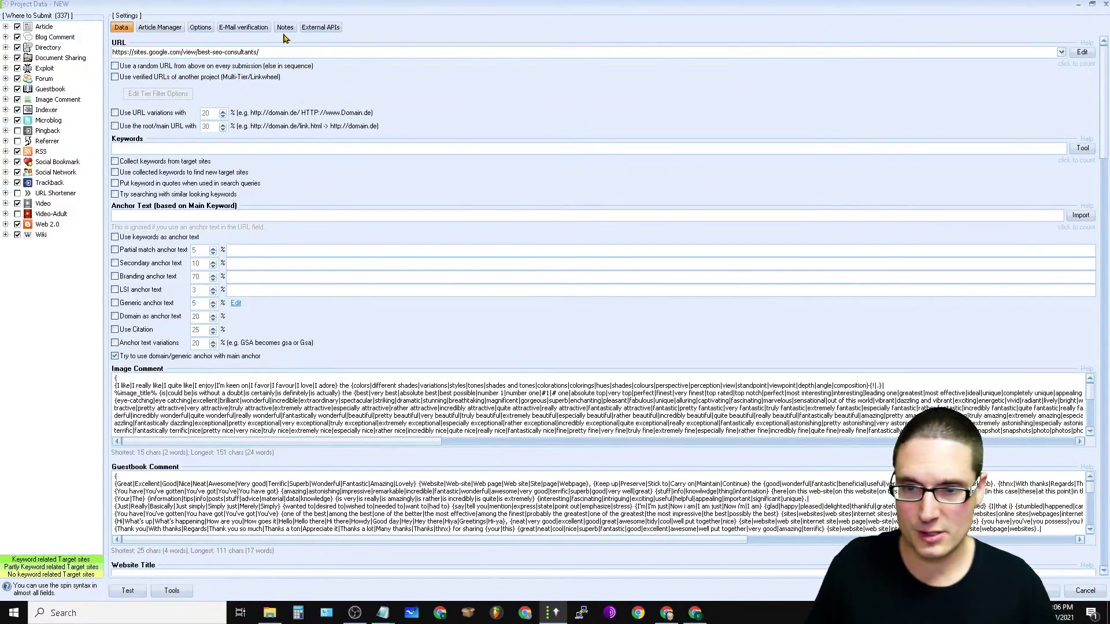
left_click(286, 51)
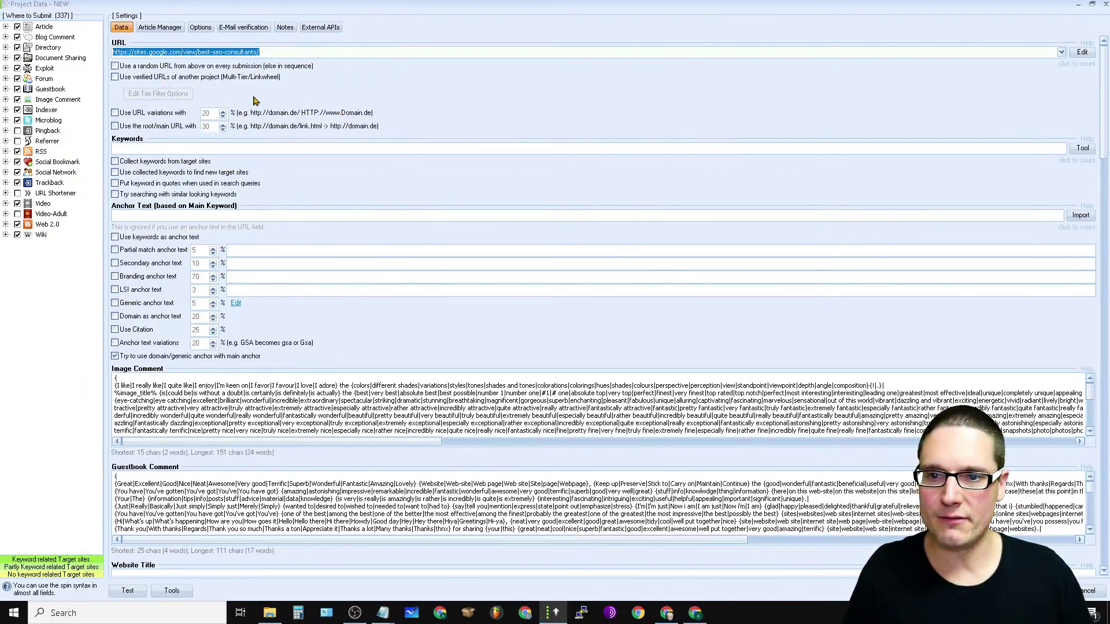
Step: Cancel two attempts at using another project's verified URLs, then restore the Project Data window
left_click(115, 77)
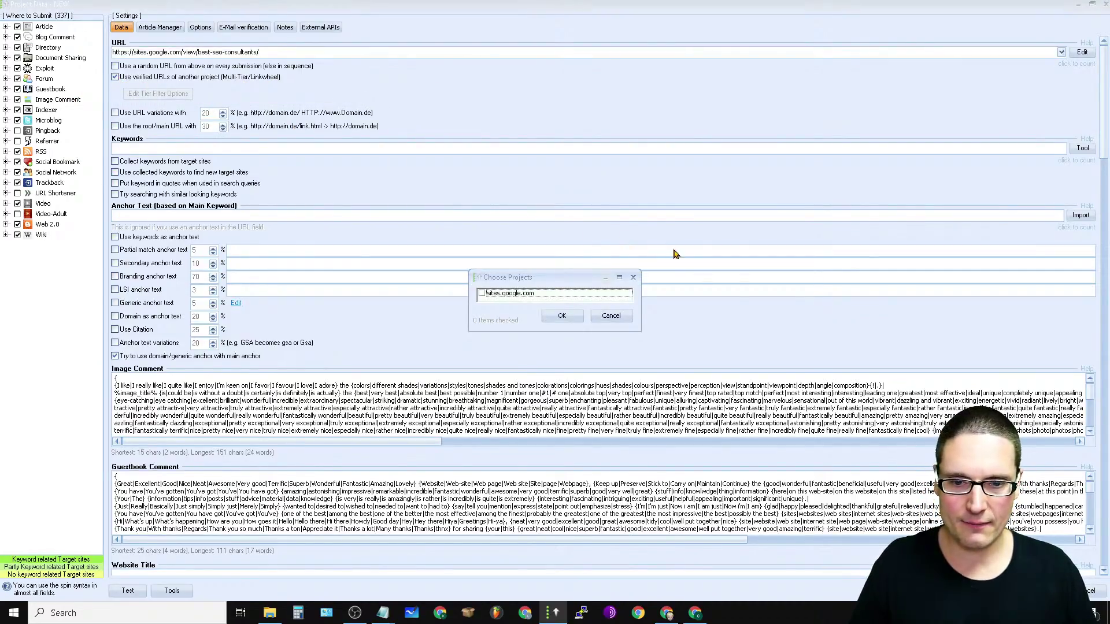
left_click(612, 316)
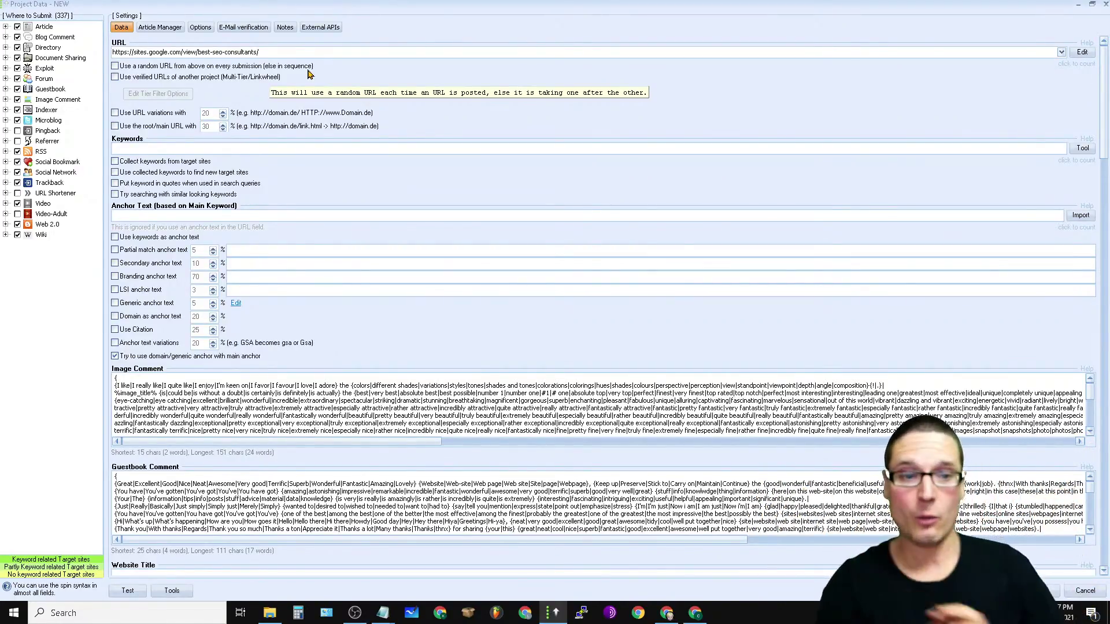
left_click(131, 81)
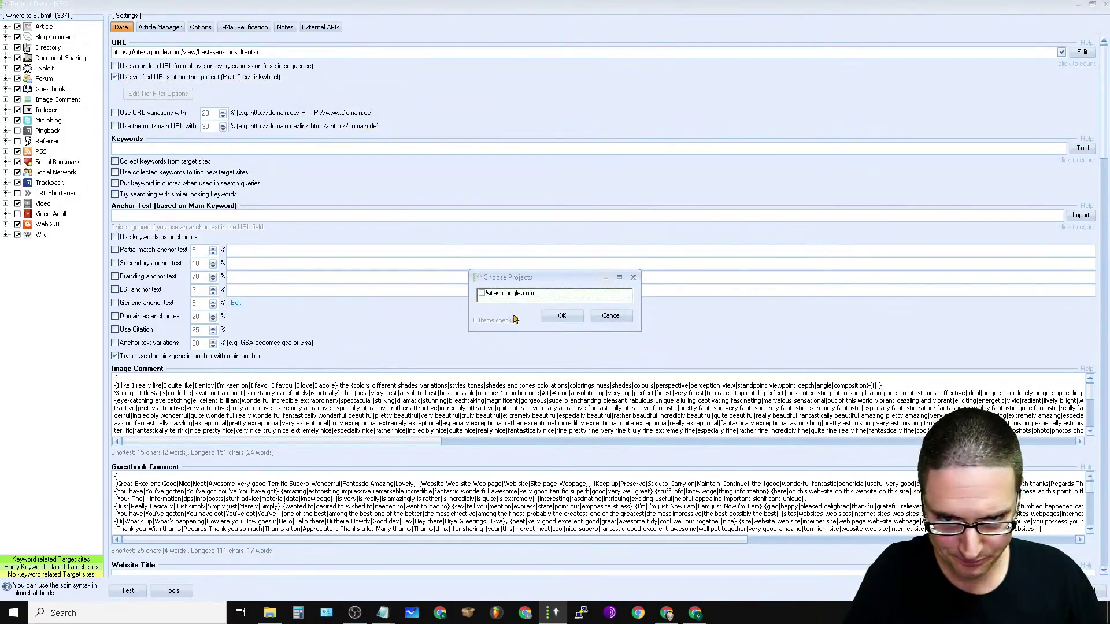
left_click(610, 316)
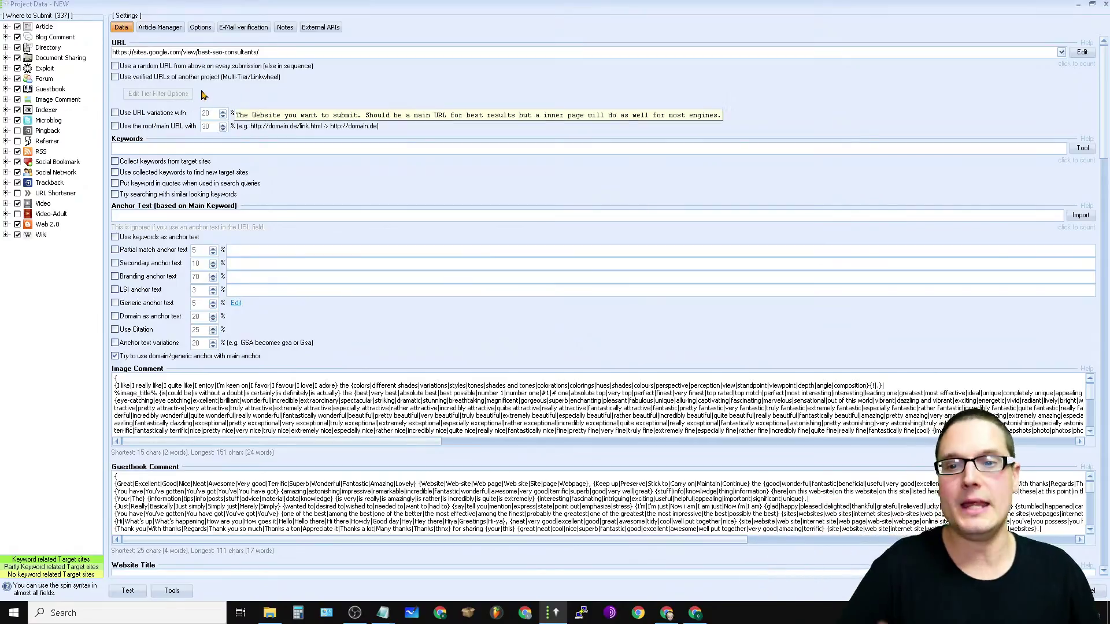
left_click(713, 606)
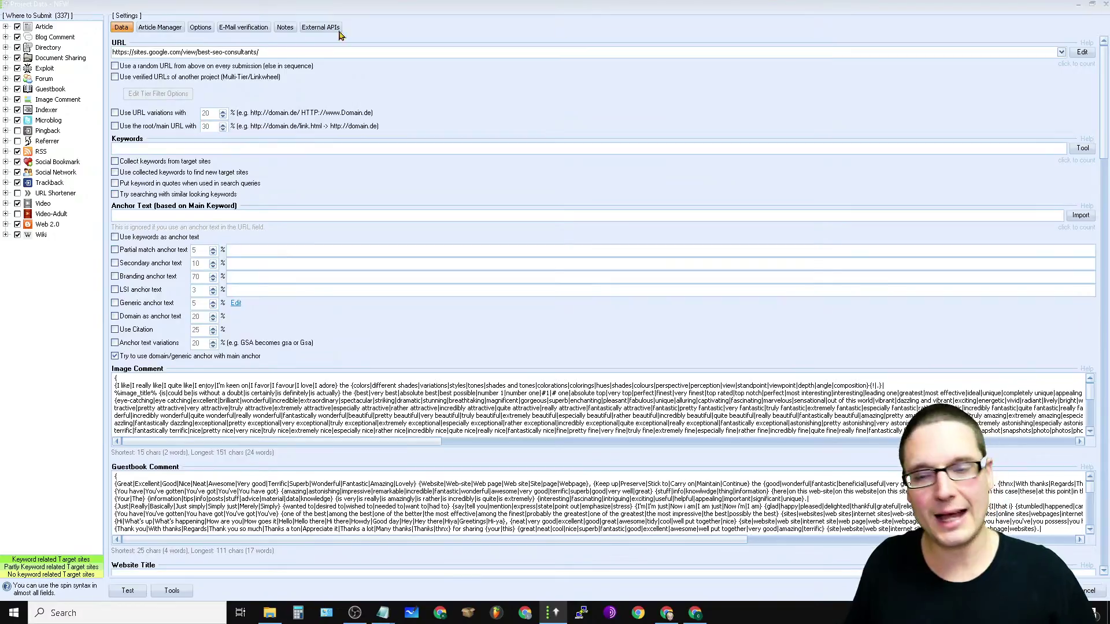
left_click_drag(430, 7, 477, 185)
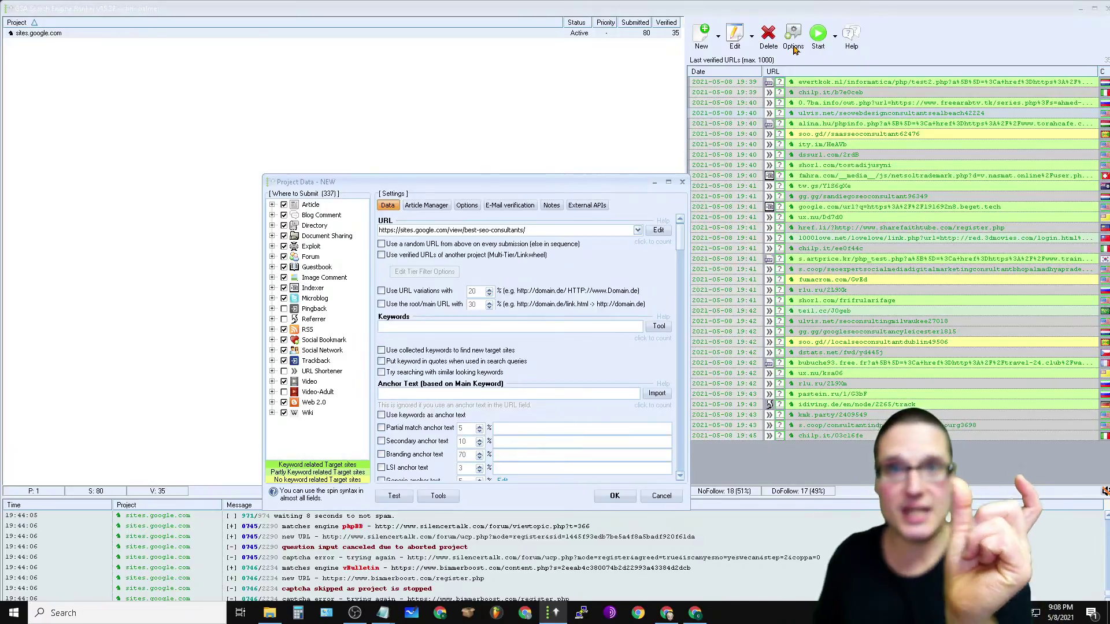
Step: Maximize the Project Data window again and check the best-seo-consultants address in the URL field
left_click(668, 182)
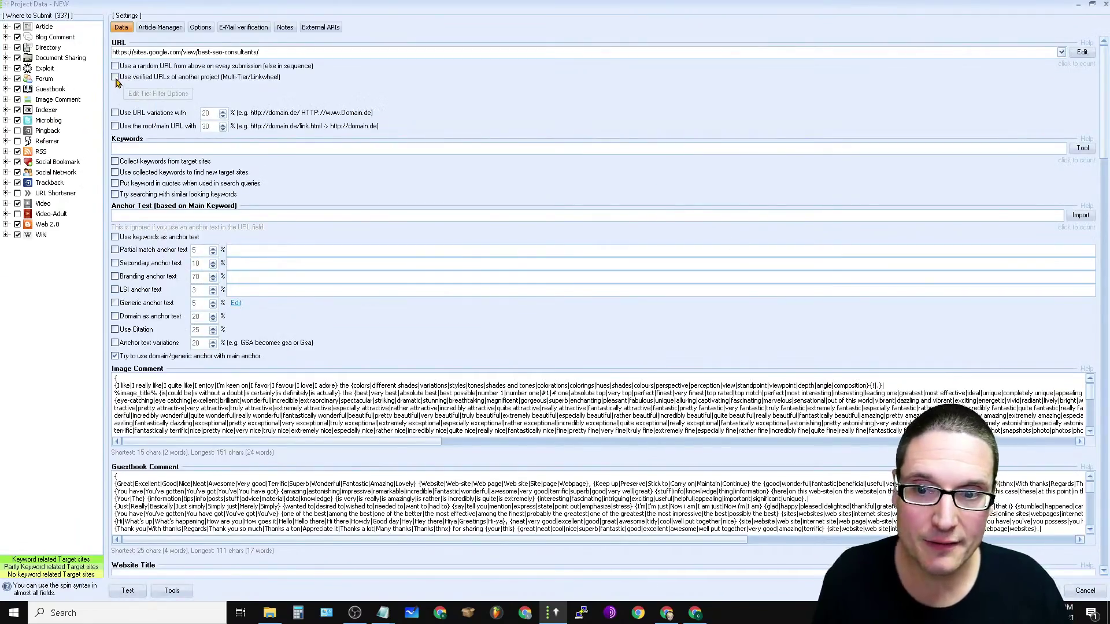
mouse_move(408, 71)
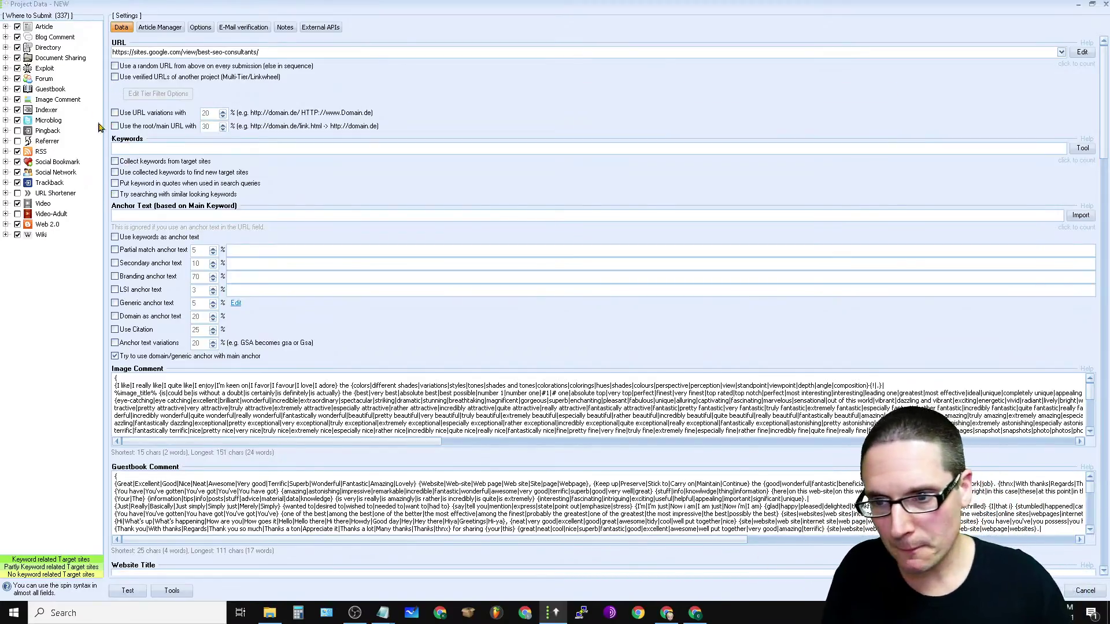
left_click(283, 51)
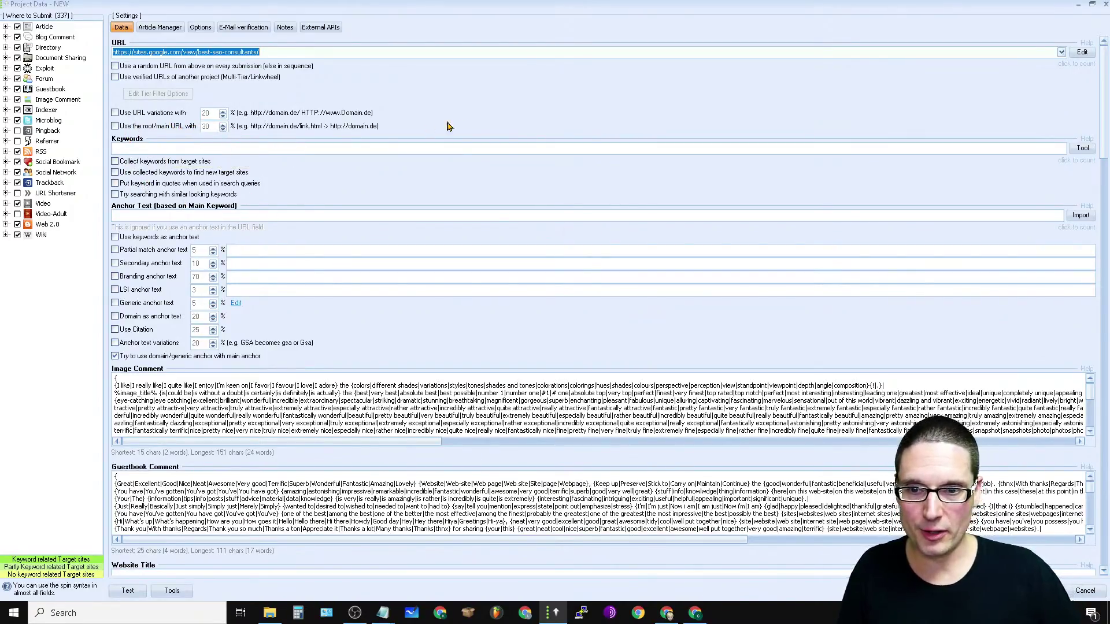
left_click(329, 145)
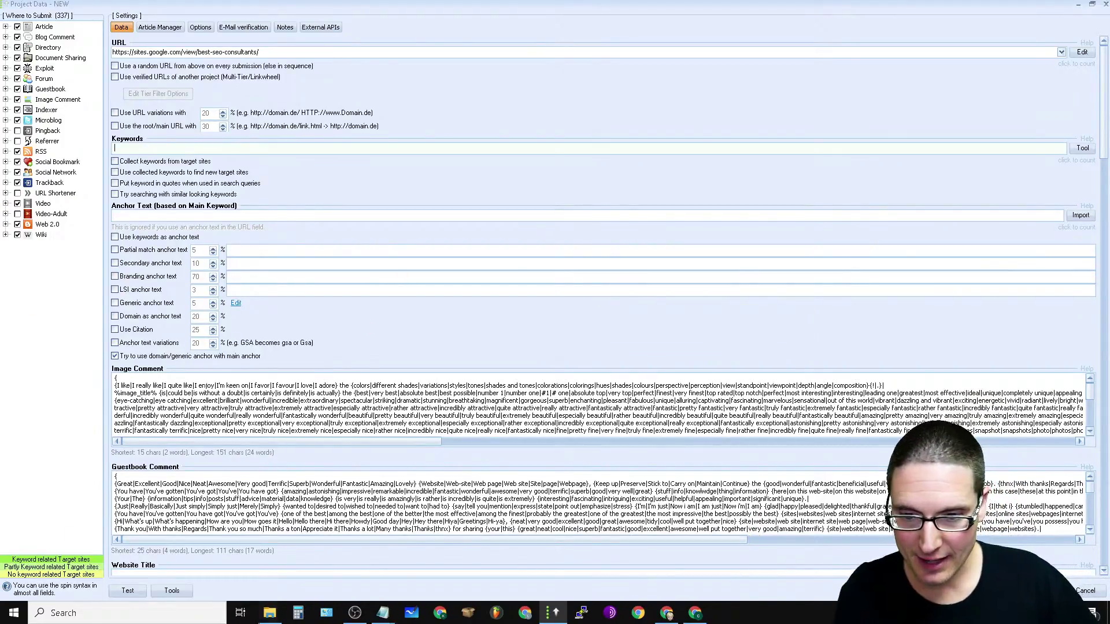
left_click(269, 613)
Step: Show the Downloads folder, select the SEO-Consulting broad-match XLSX file, and move Explorer right
left_click(141, 176)
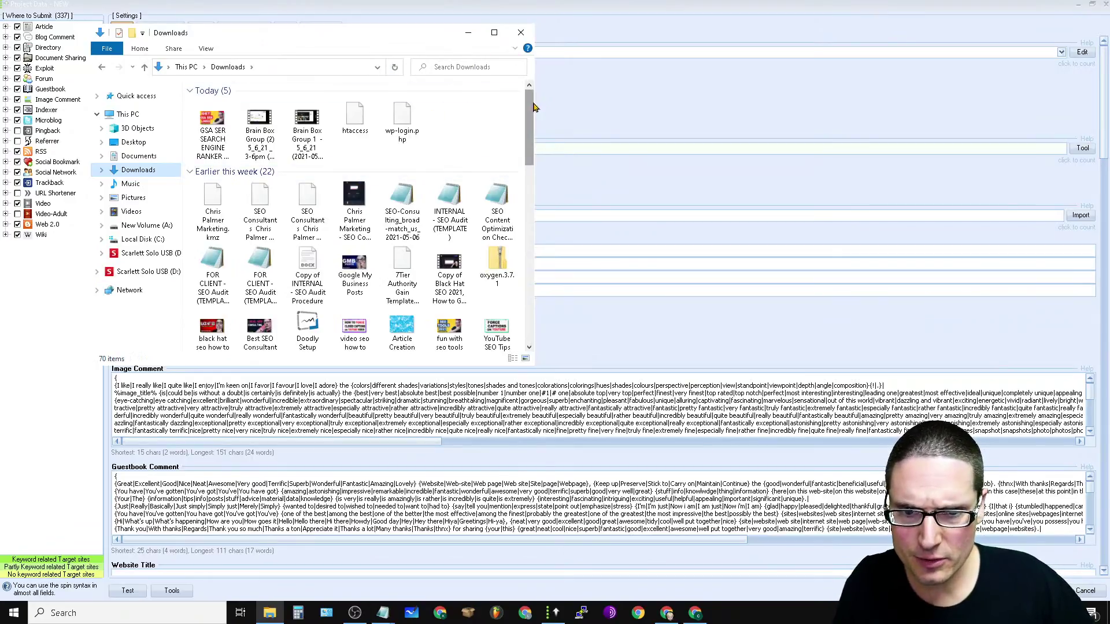
left_click_drag(533, 108, 533, 120)
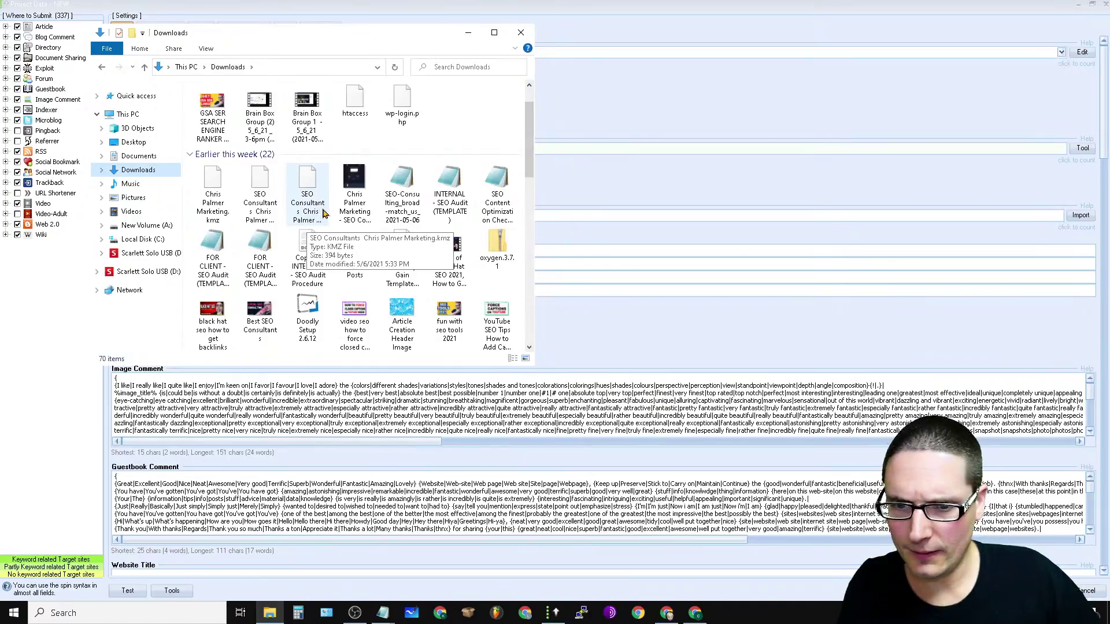
left_click(408, 202)
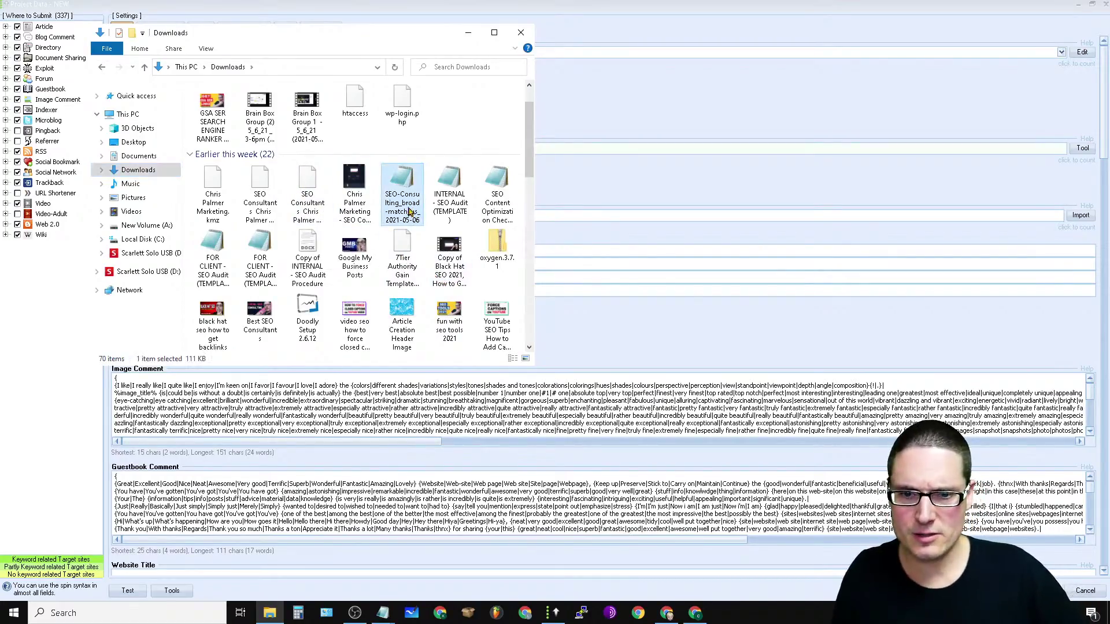
left_click_drag(420, 40, 879, 110)
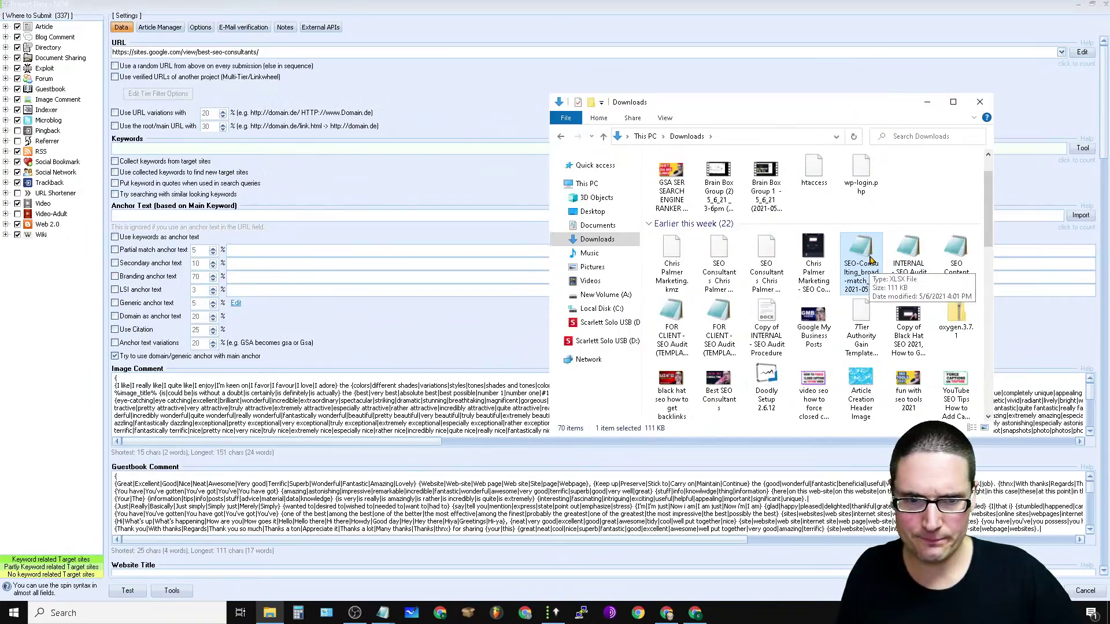
Step: In the queries spreadsheet, clear the Top queries heading from row 1
left_click(1081, 217)
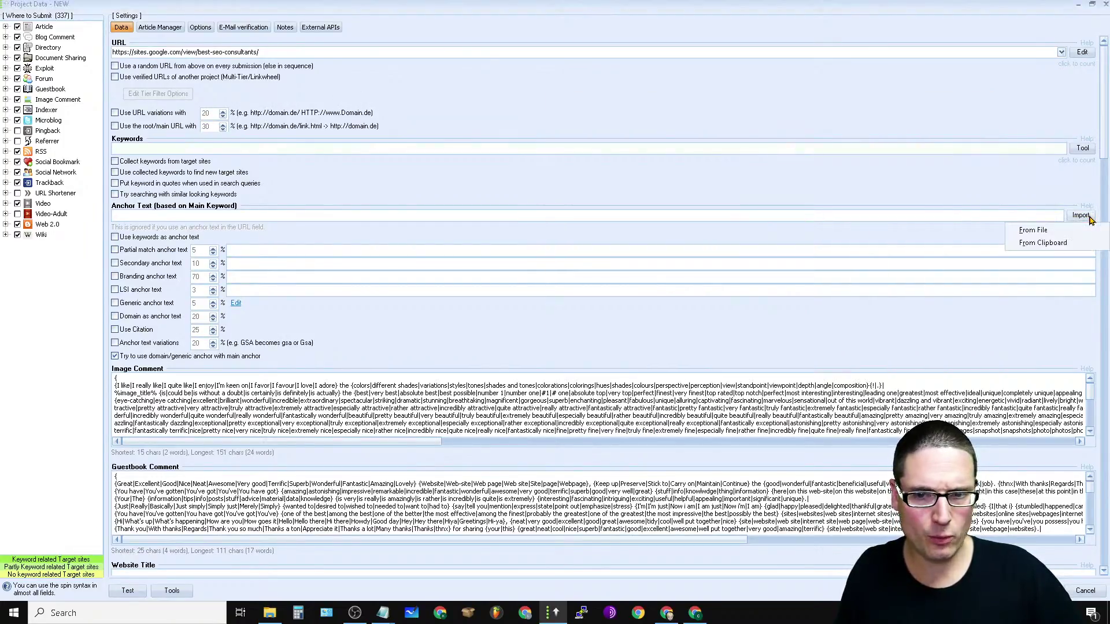
key("alt+Tab")
left_click(259, 53)
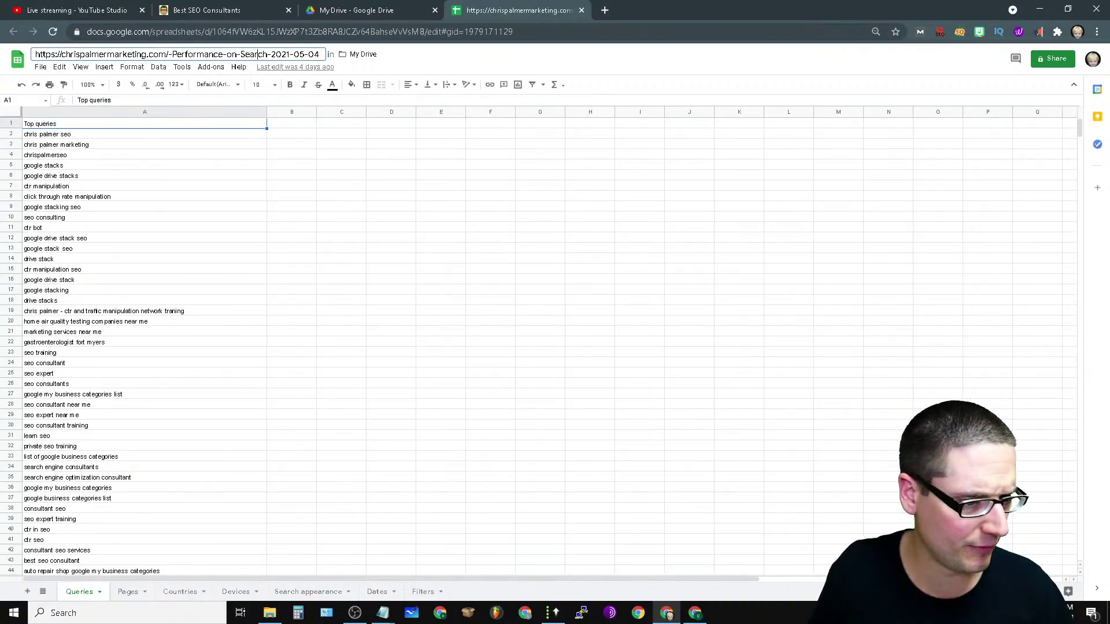
left_click(48, 127)
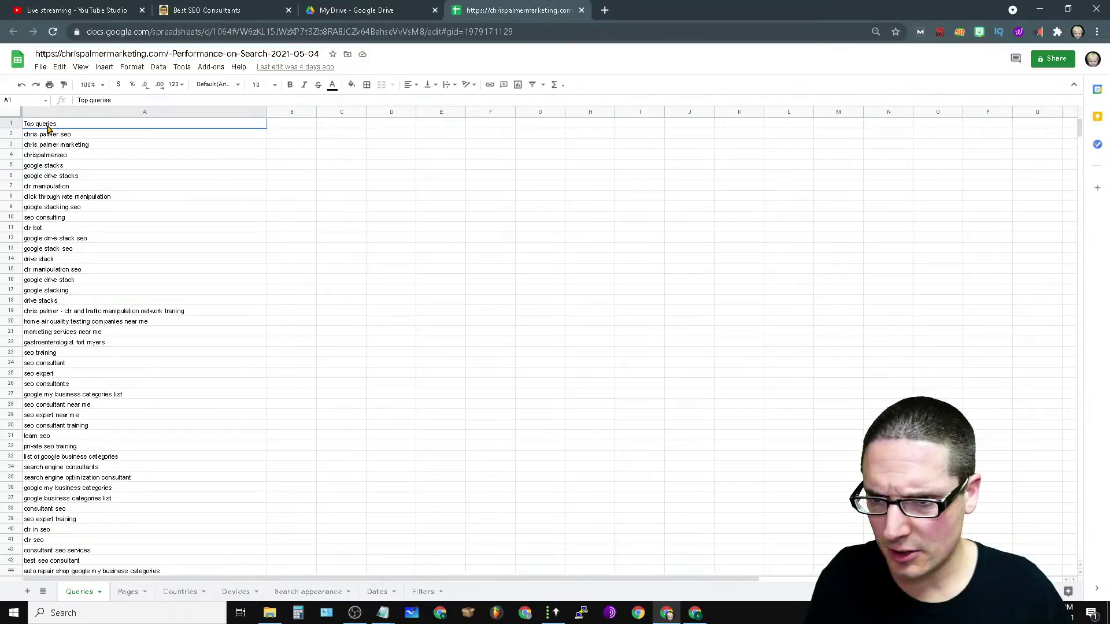
left_click(12, 124)
right_click(14, 124)
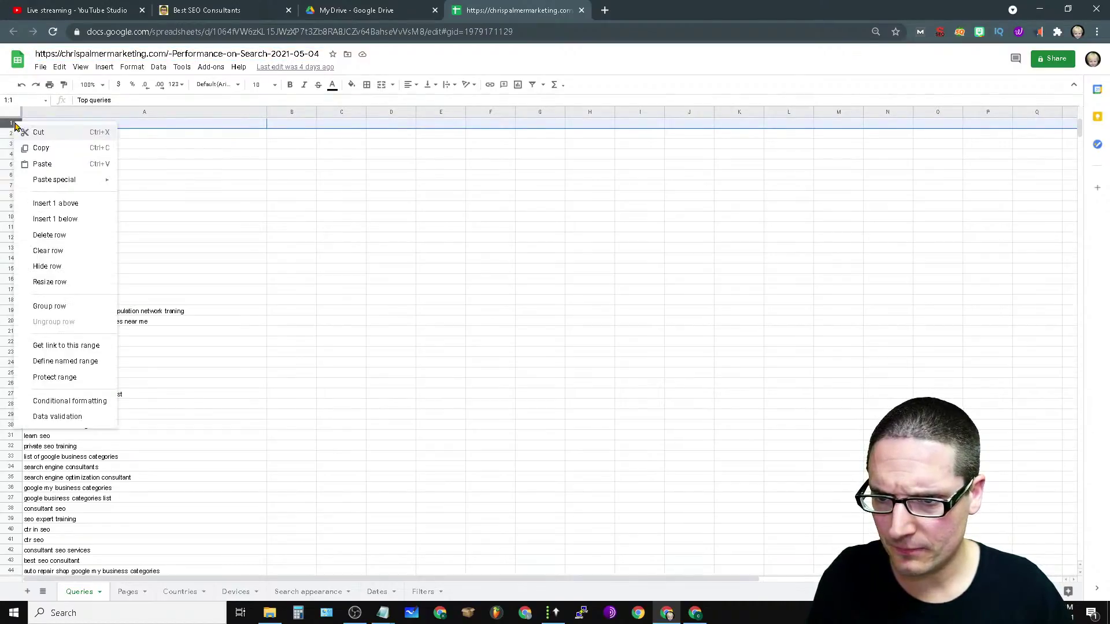
key("Escape")
key("Delete")
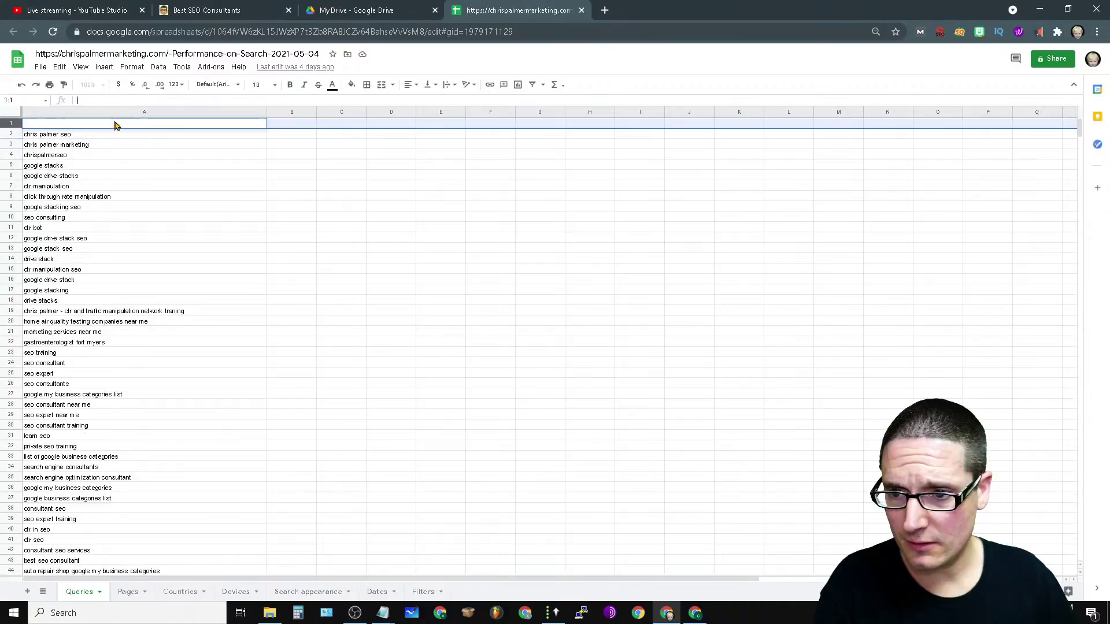
Step: Copy the entire query list and return to the GSA project form
left_click(13, 116)
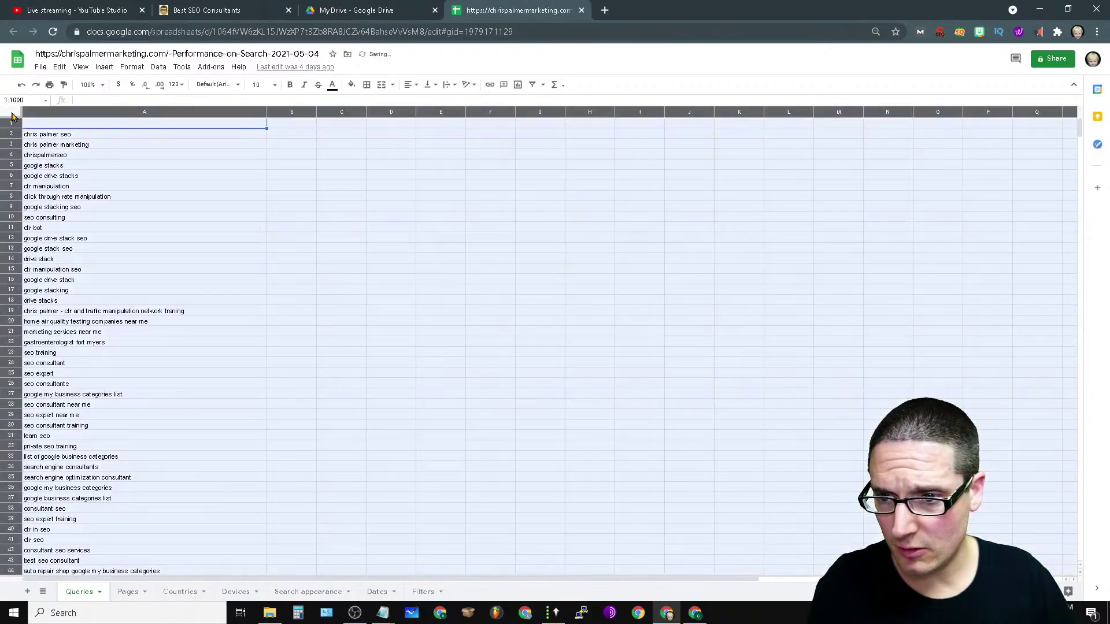
right_click(108, 171)
left_click(134, 193)
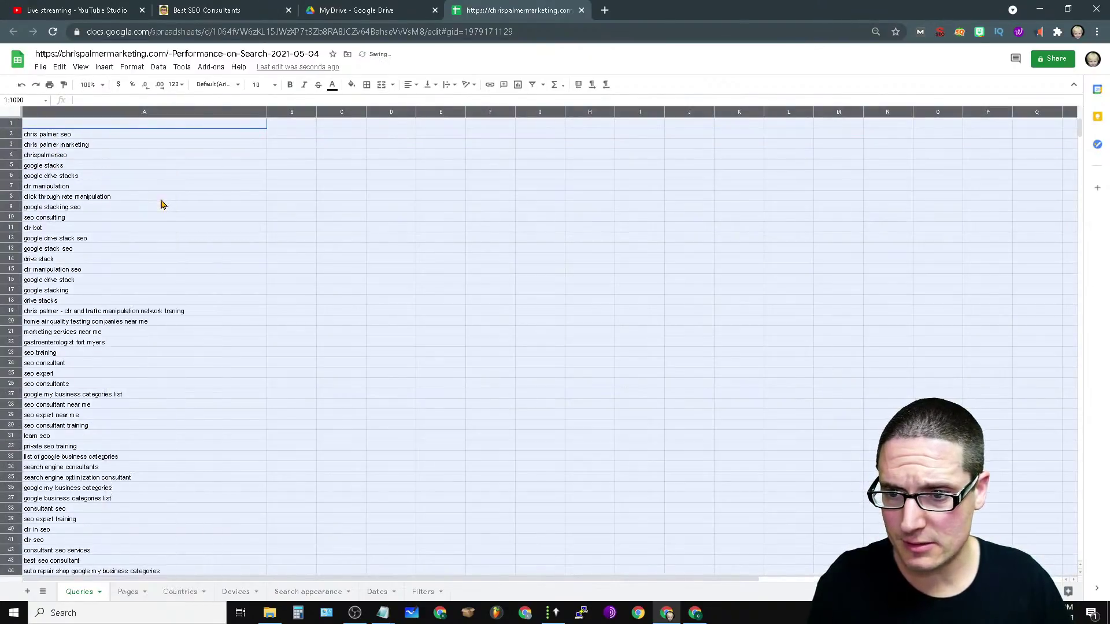
left_click(554, 613)
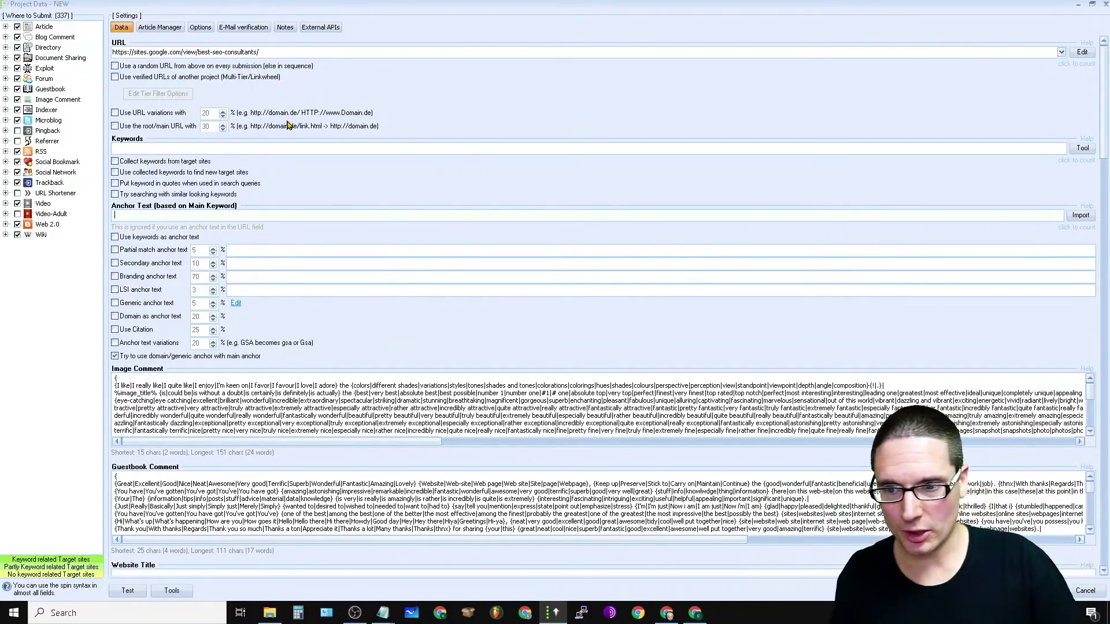
Step: Import the 343 copied queries as keywords and enable collected keywords for finding new targets
left_click(1082, 149)
left_click(636, 271)
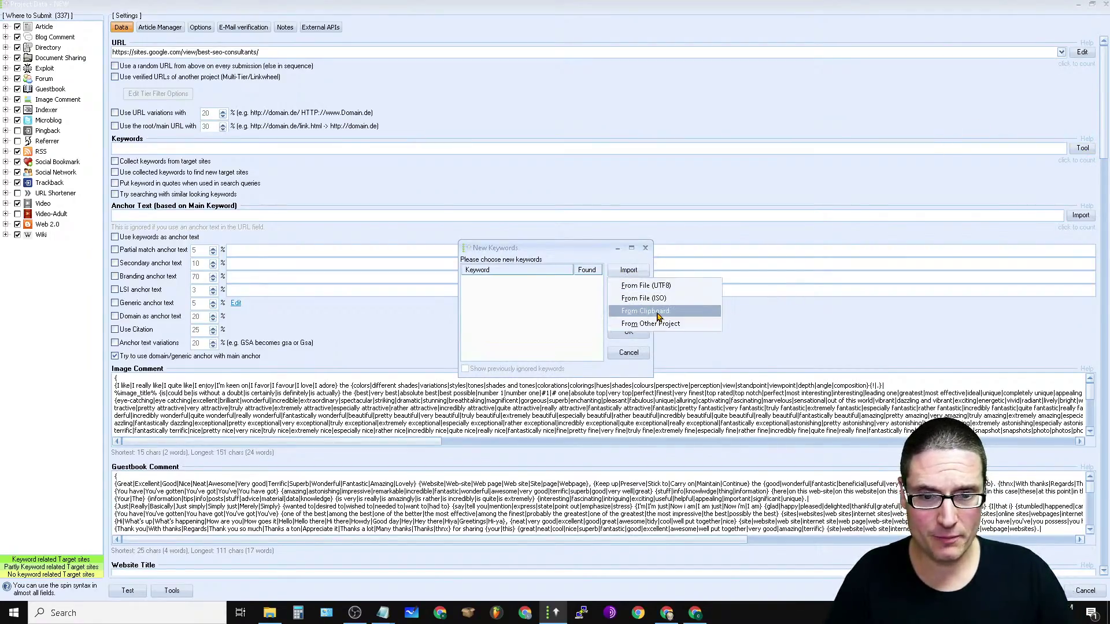
left_click(659, 313)
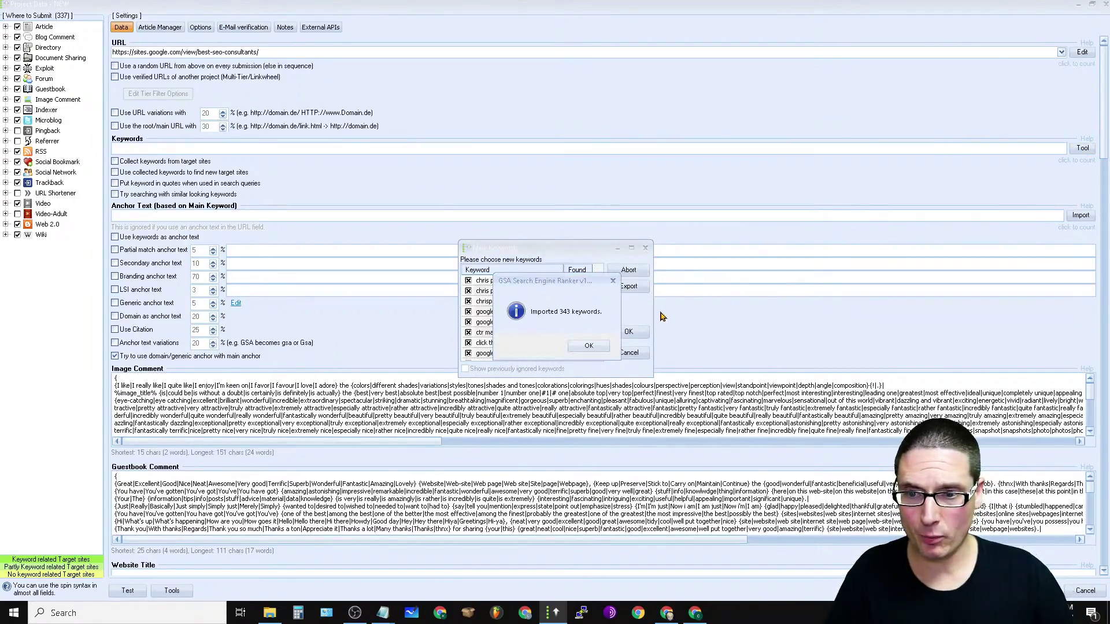
left_click(586, 347)
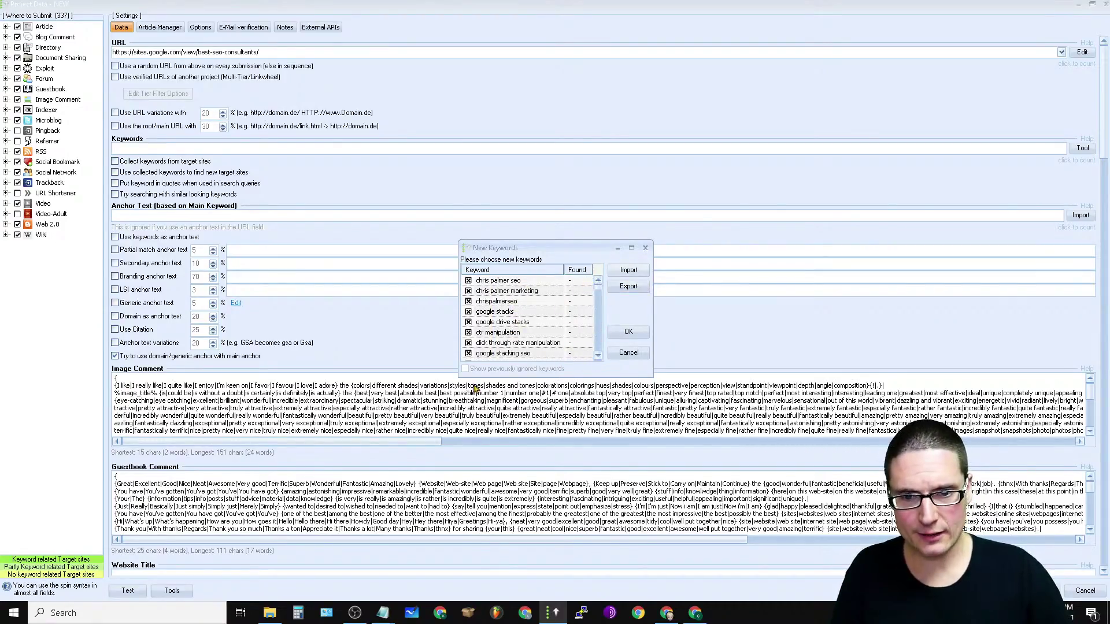
left_click(629, 332)
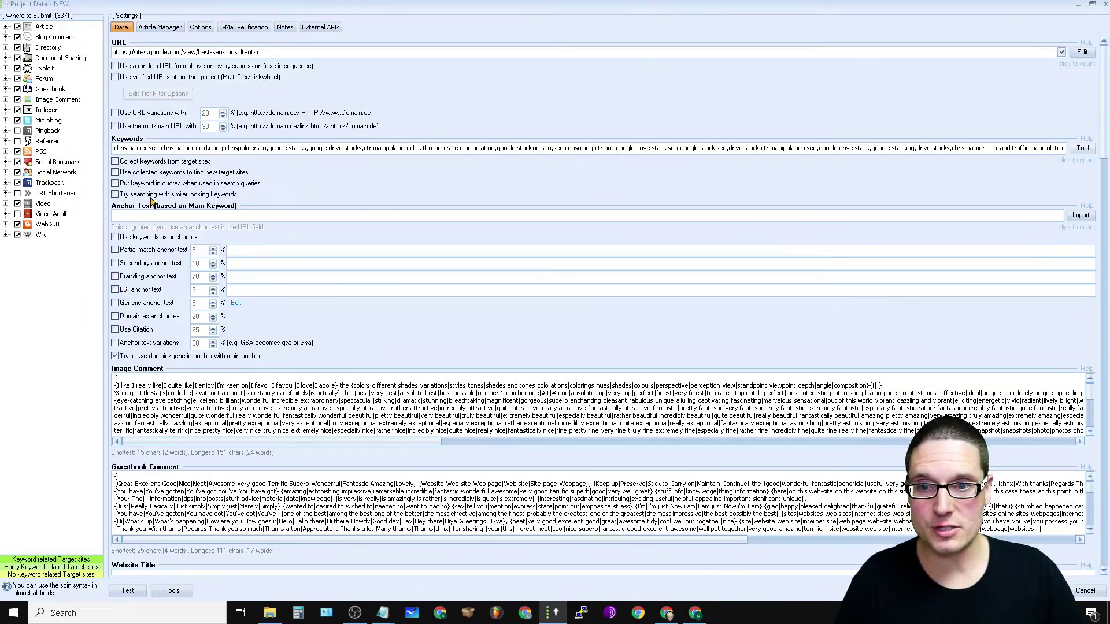
left_click(116, 173)
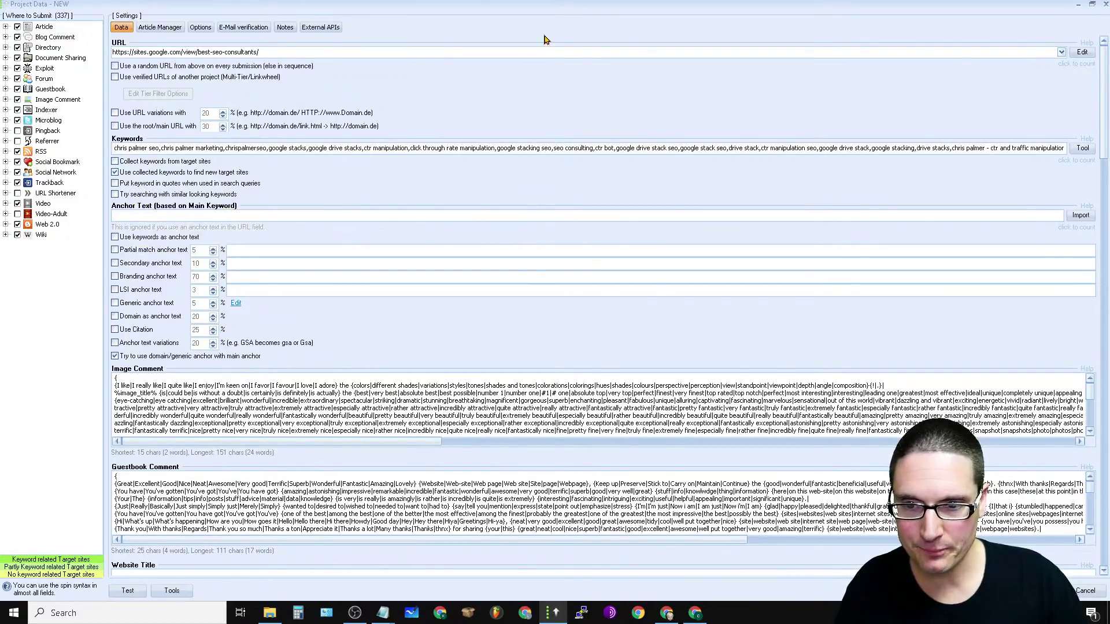
Step: Import the 343 copied queries as anchor texts and tick 'Use keywords as anchor text'
left_click(1092, 215)
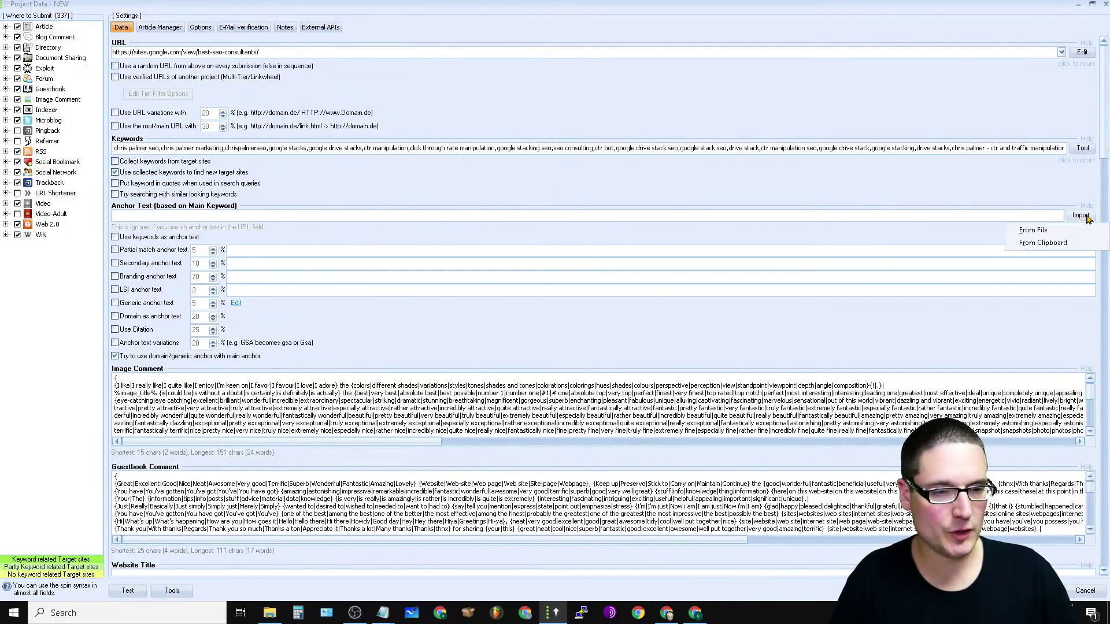
left_click(1078, 249)
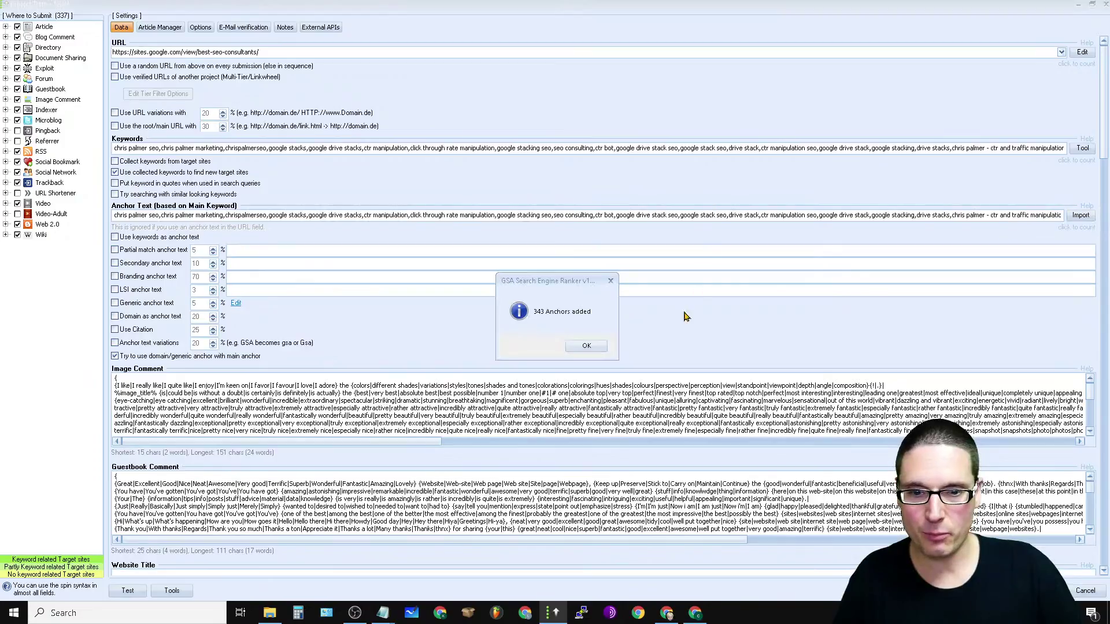
left_click(590, 346)
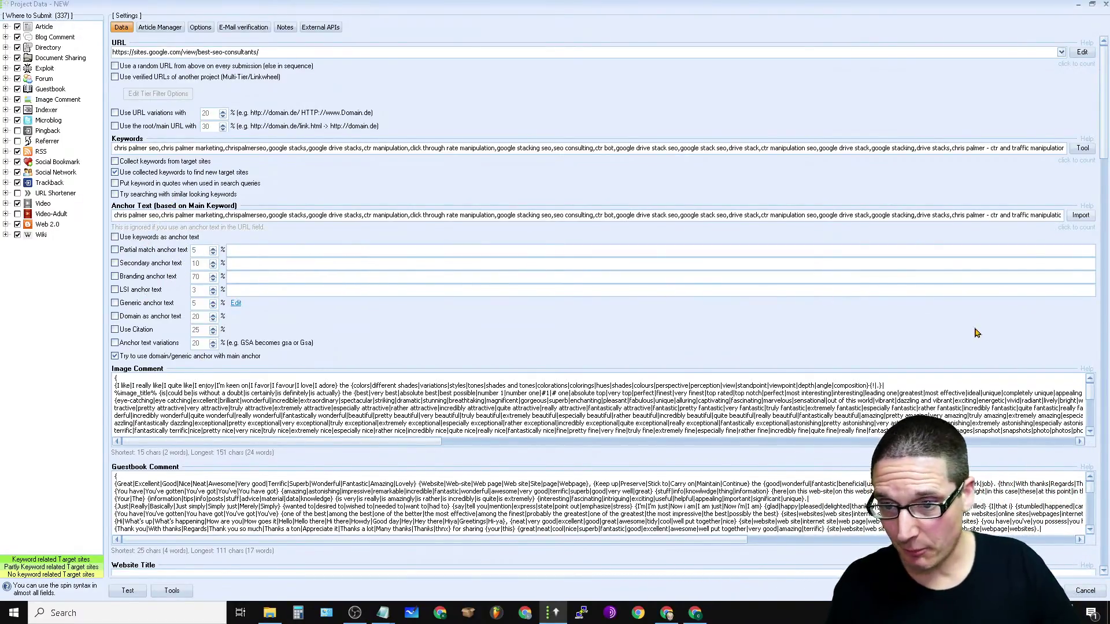
left_click(115, 238)
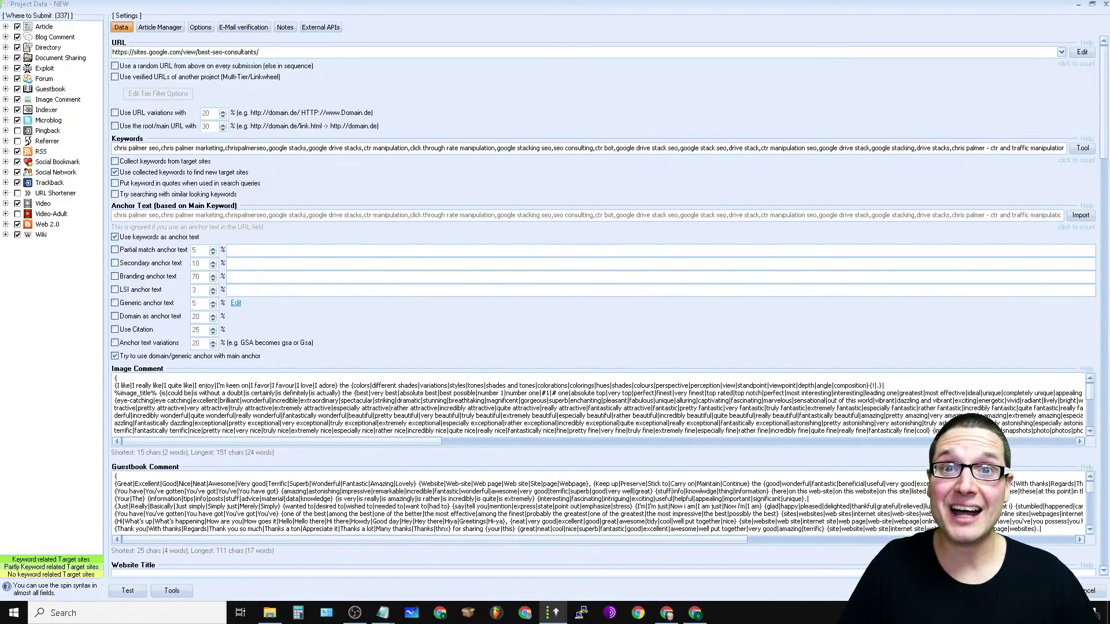
scroll(156, 272, "down", 8)
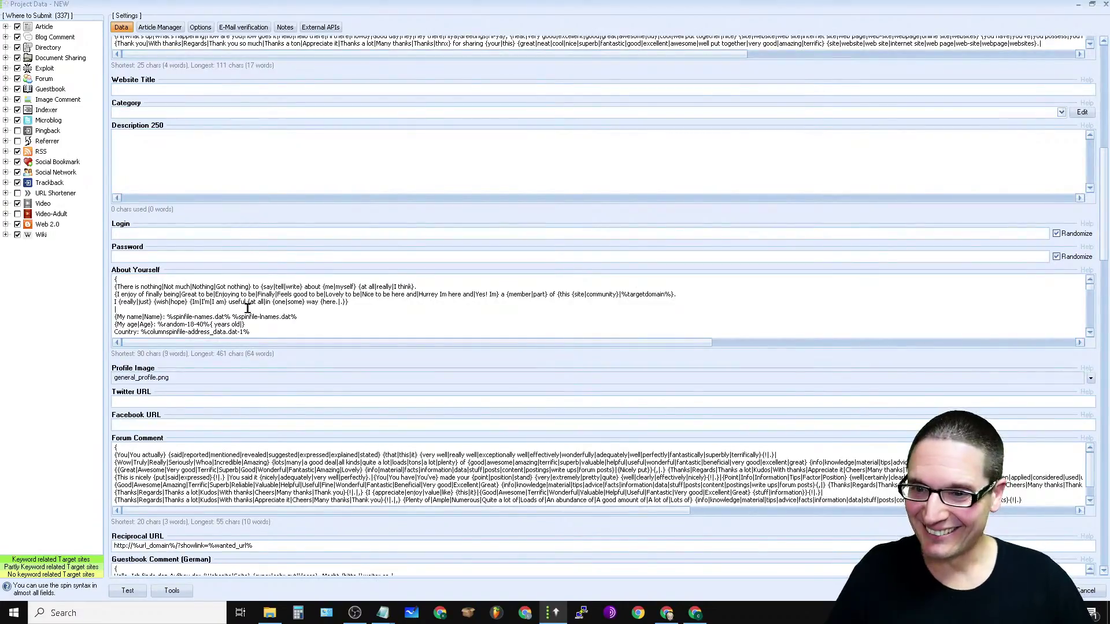
scroll(248, 308, "up", 8)
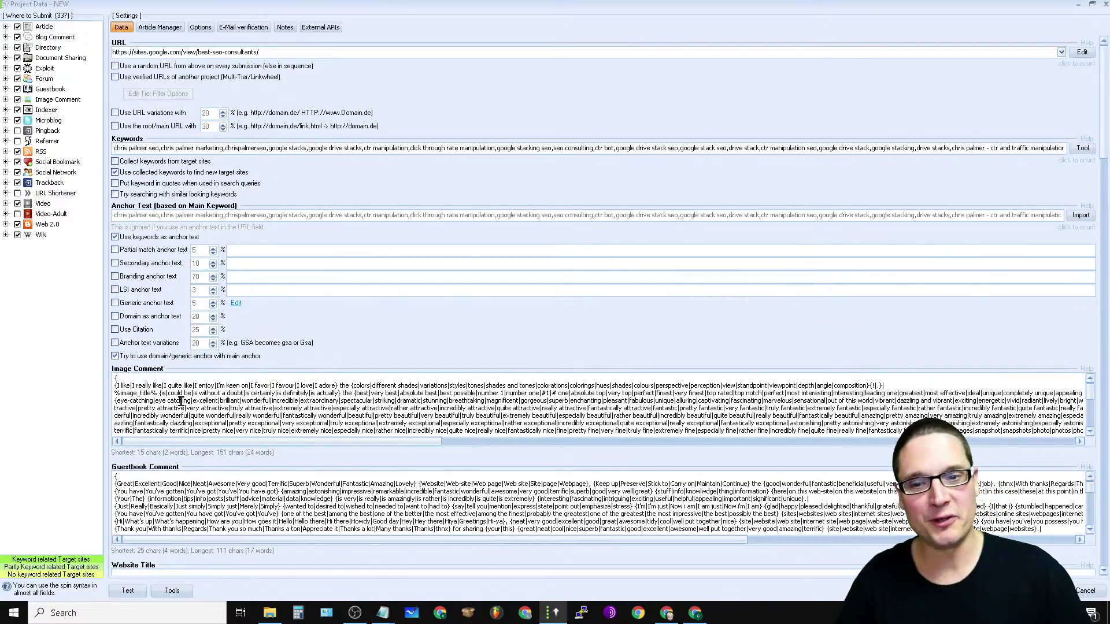
scroll(863, 293, "down", 5)
scroll(566, 425, "up", 5)
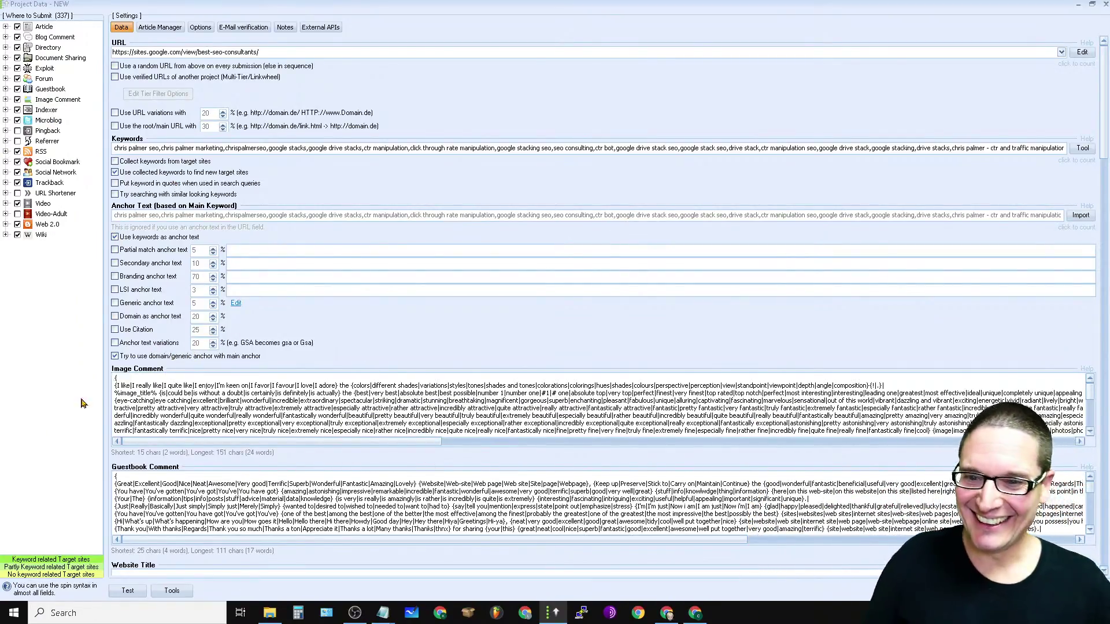
scroll(175, 398, "down", 5)
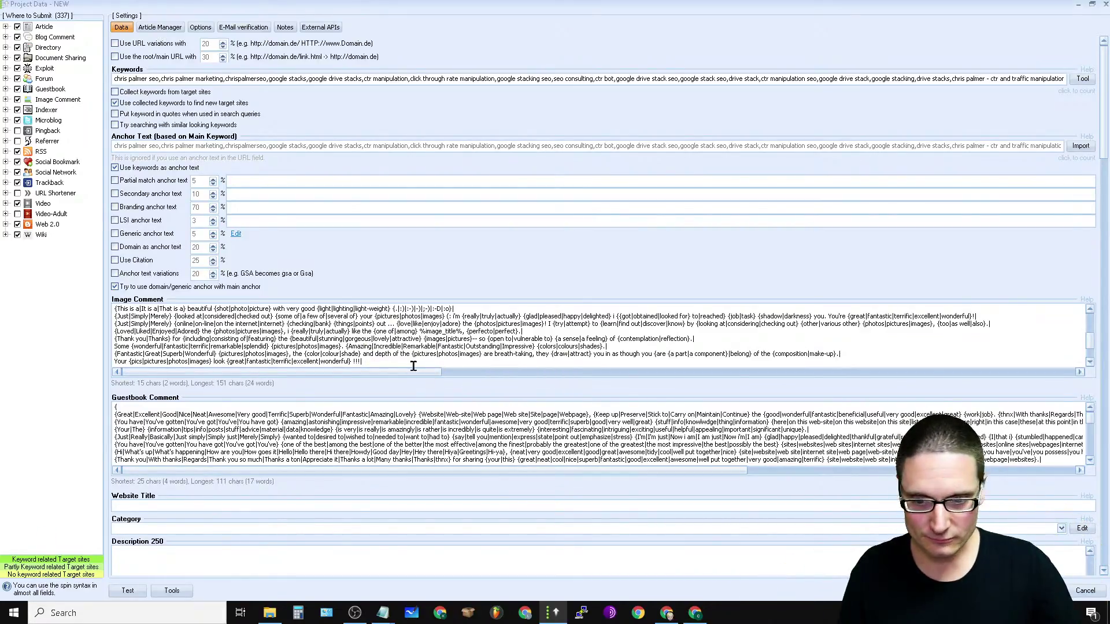
left_click(384, 614)
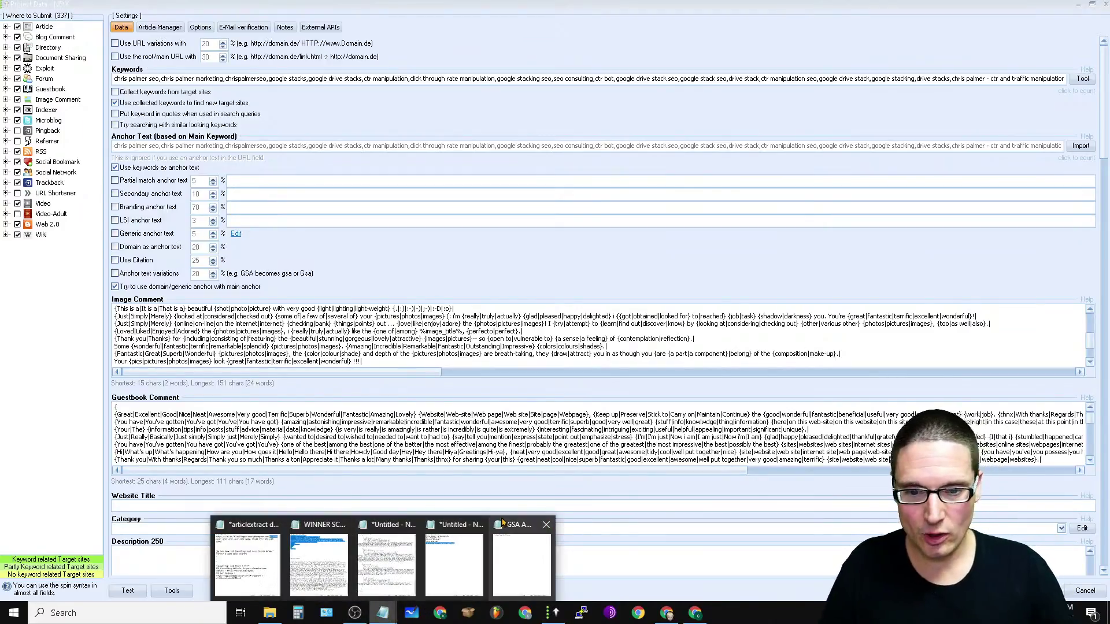
Step: Copy the five Notepad lines: business name, address, phone and the anchor-link template
left_click(446, 531)
left_click(731, 187)
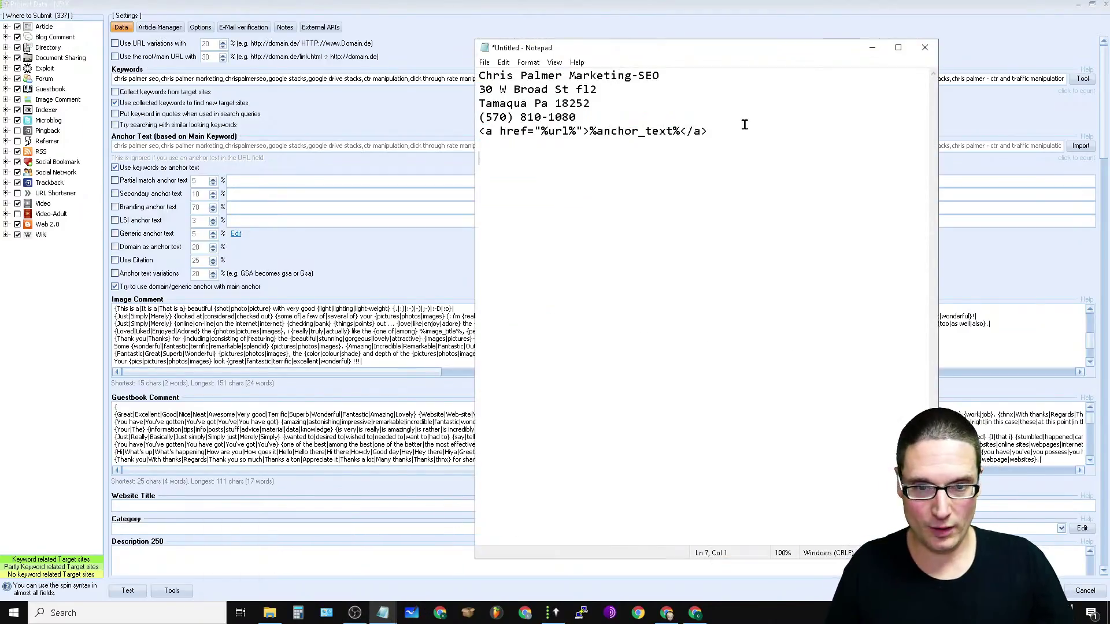
key("ctrl+a")
right_click(531, 91)
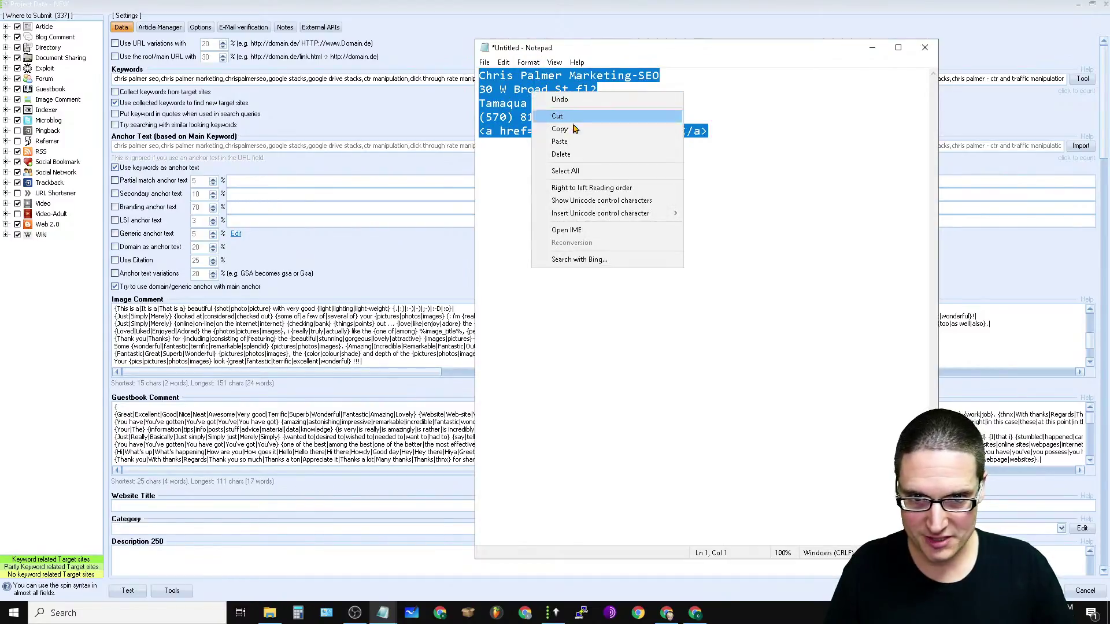
left_click(580, 130)
left_click(701, 149)
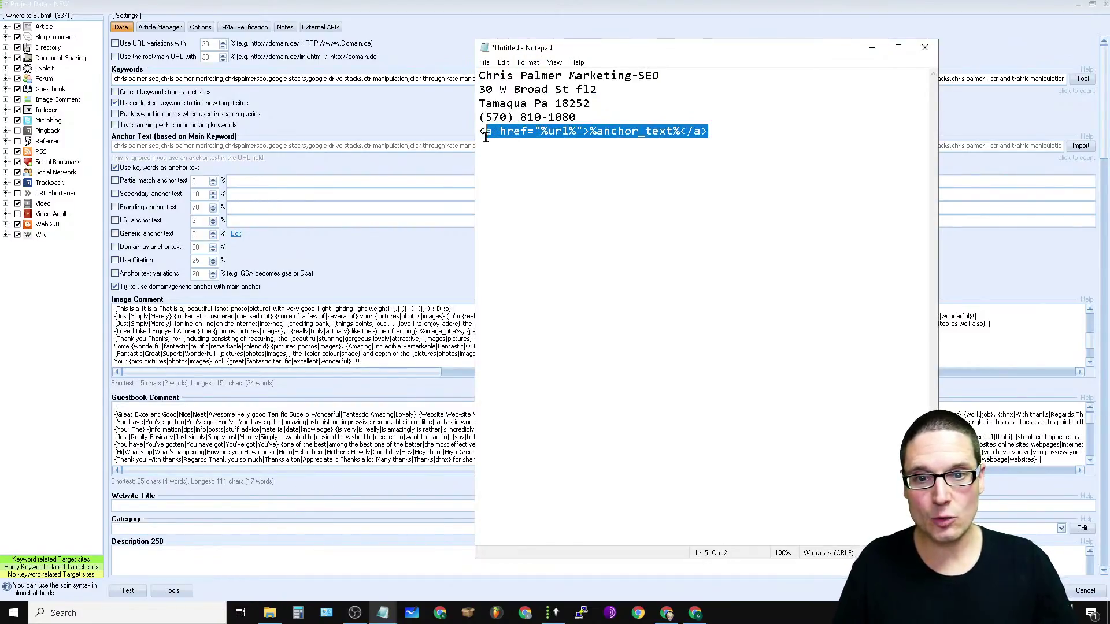
left_click_drag(721, 122, 437, 62)
left_click_drag(749, 149, 453, 73)
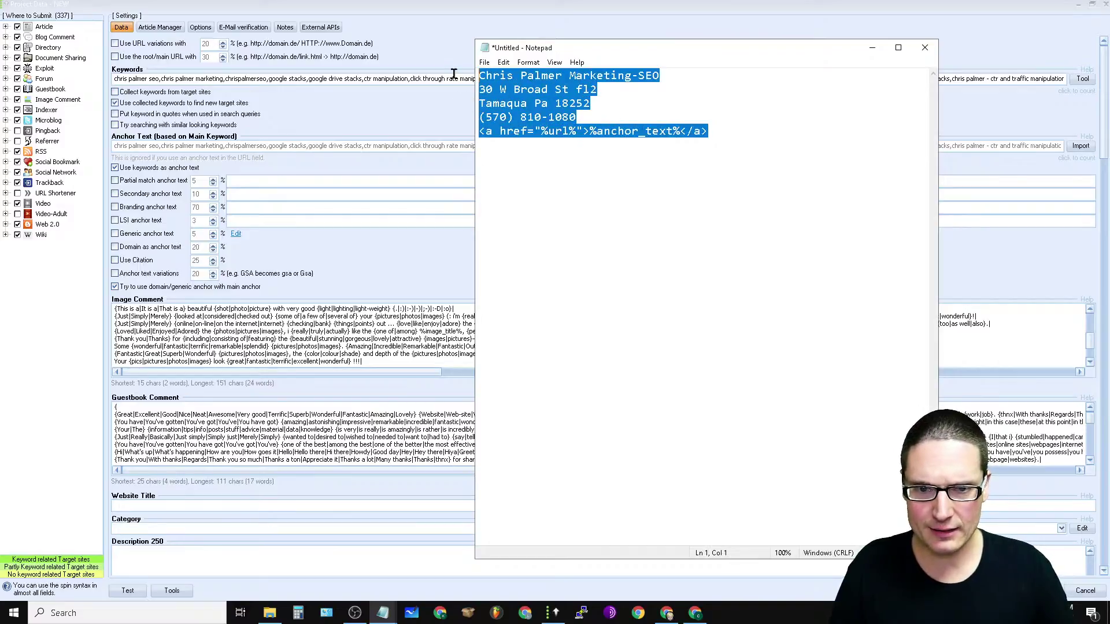
right_click(505, 93)
left_click(540, 132)
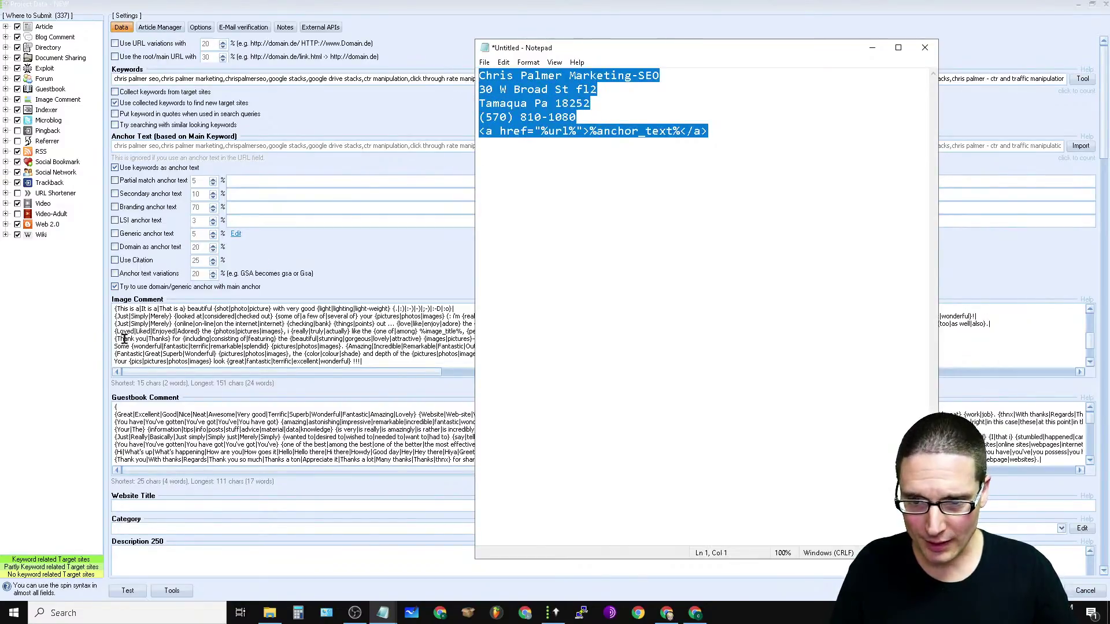
left_click(209, 334)
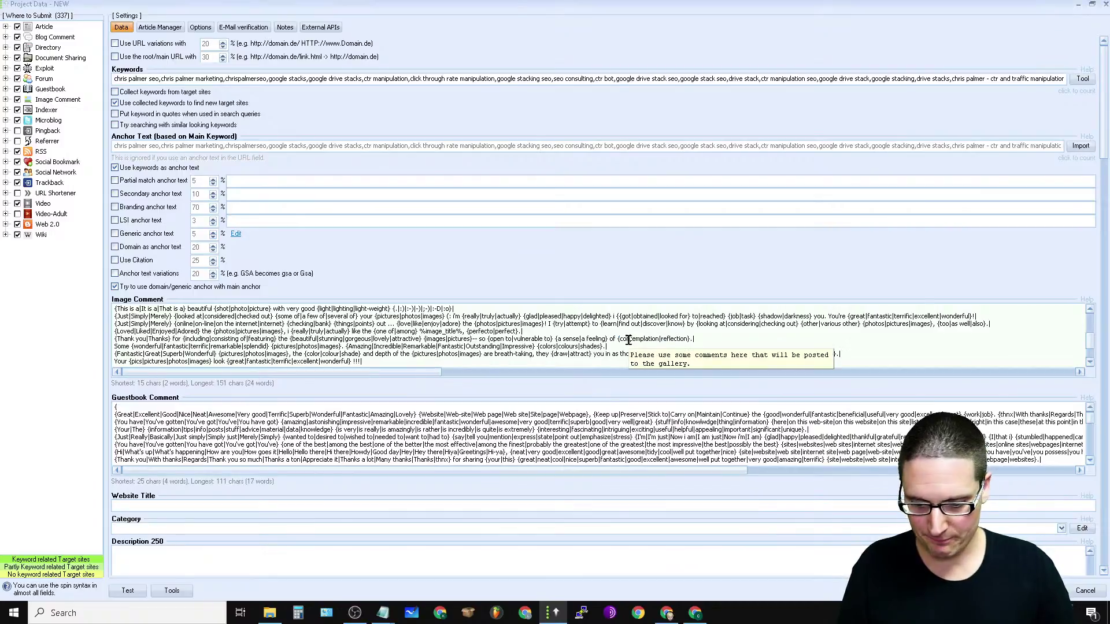
Step: Replace the Image Comment text with the copied contact lines and anchor-link template
key("ctrl+a")
right_click(496, 346)
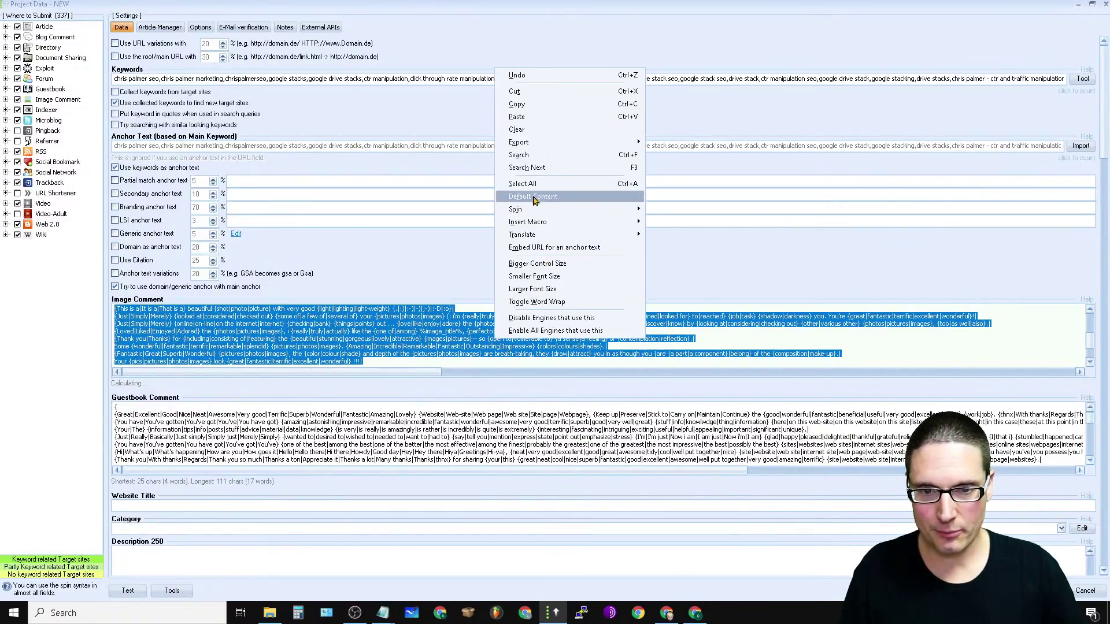
left_click(533, 119)
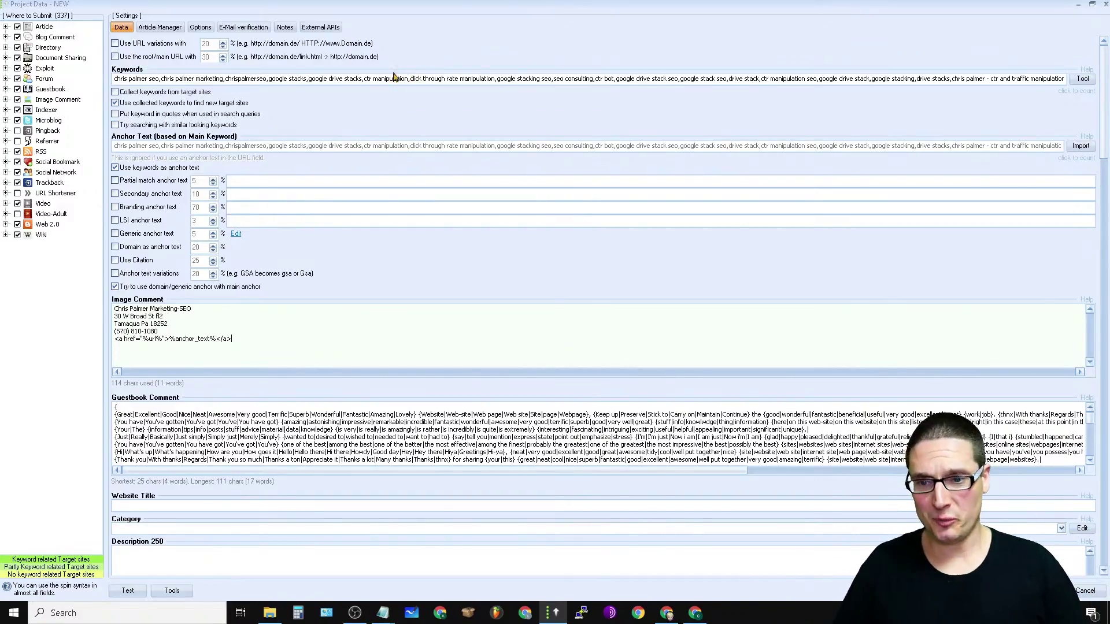
Step: Replace the Guestbook Comment spin text with the same business contact block
mouse_move(168, 403)
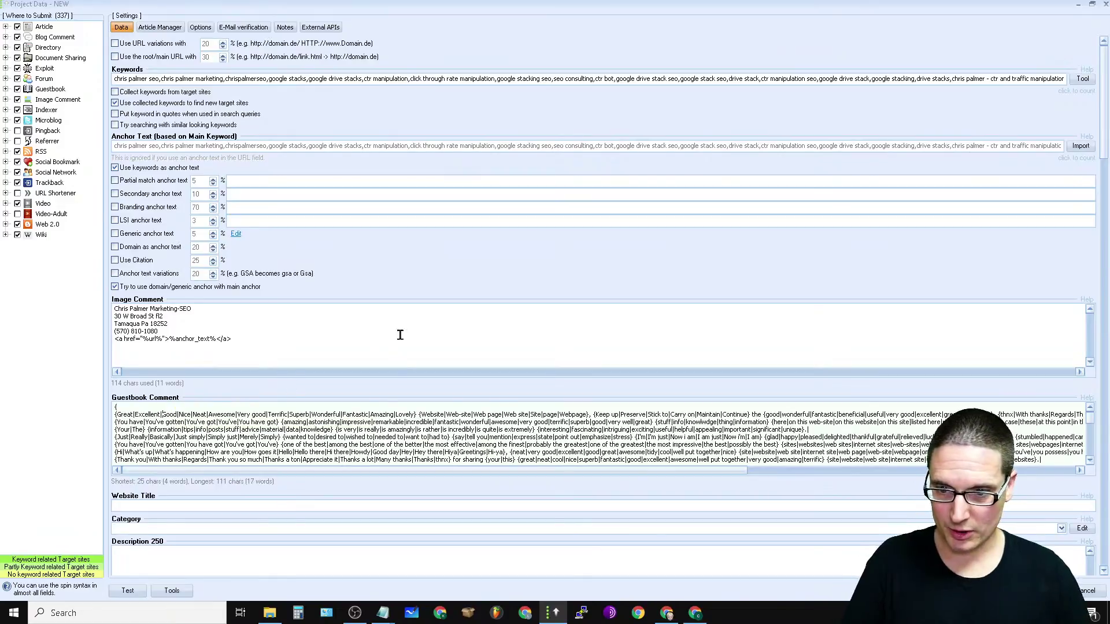
key("ctrl+a")
right_click(315, 422)
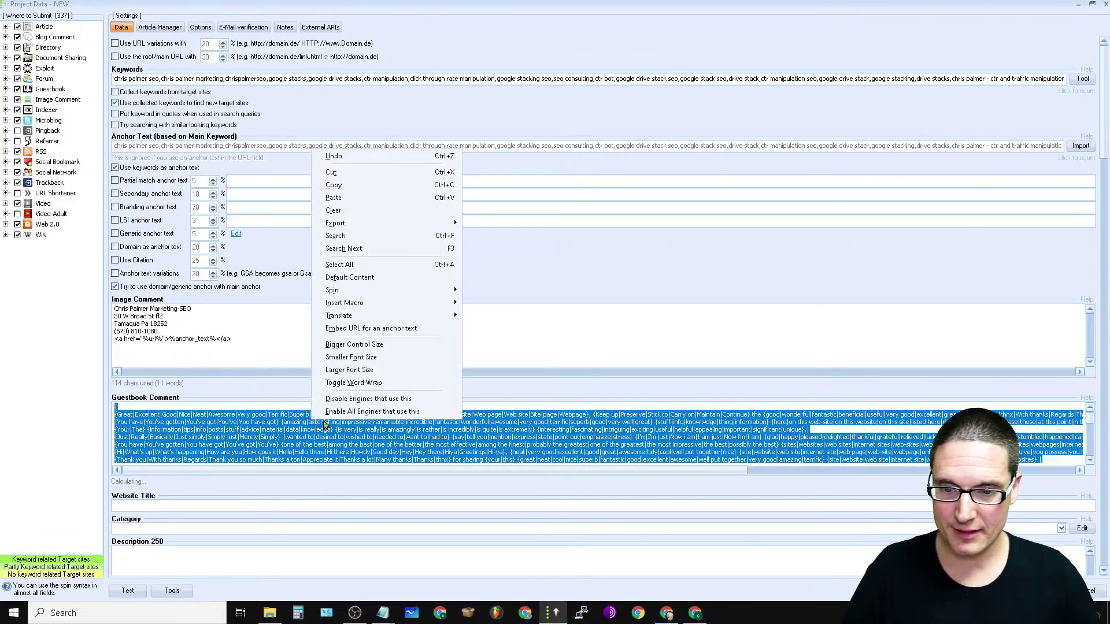
left_click(370, 199)
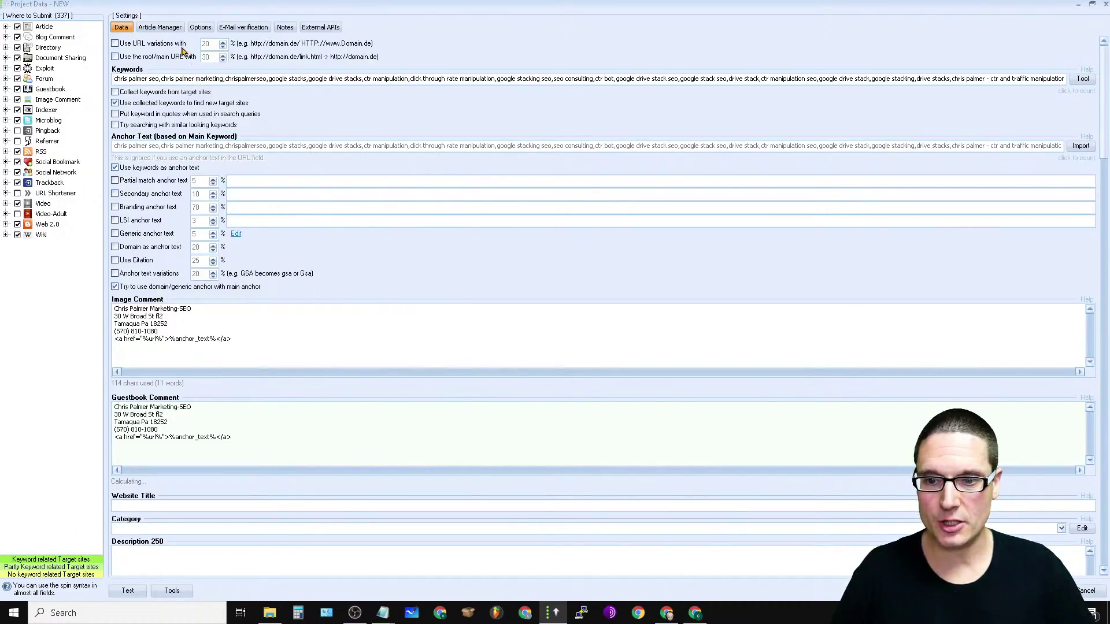
mouse_move(212, 128)
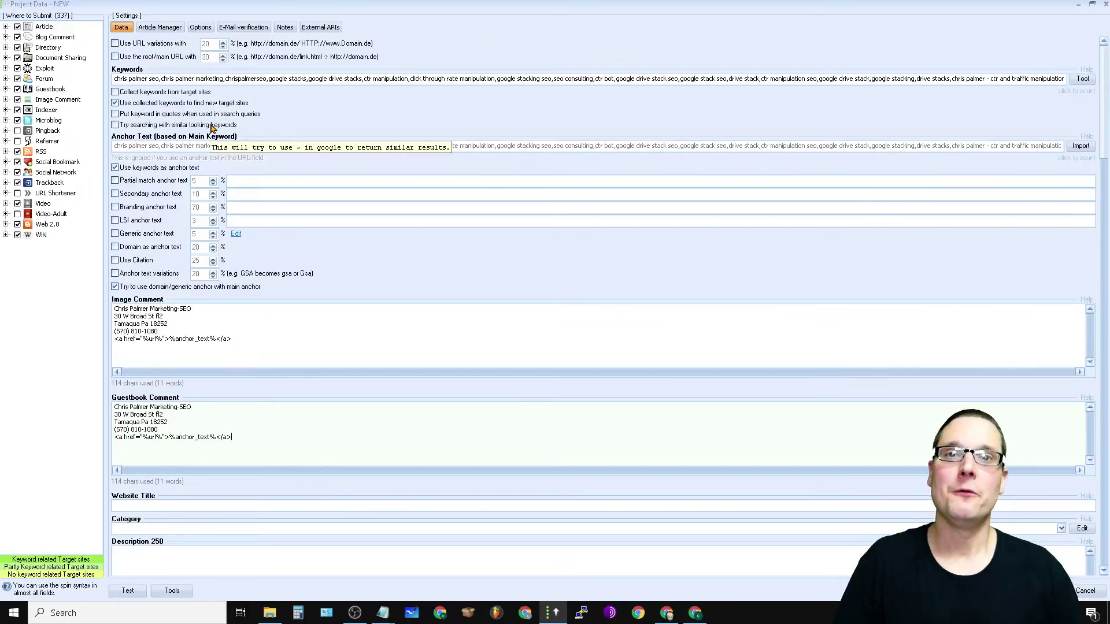
Step: Type the Website Title 'SEO Consulting |' followed by the business name
scroll(701, 354, "down", 2)
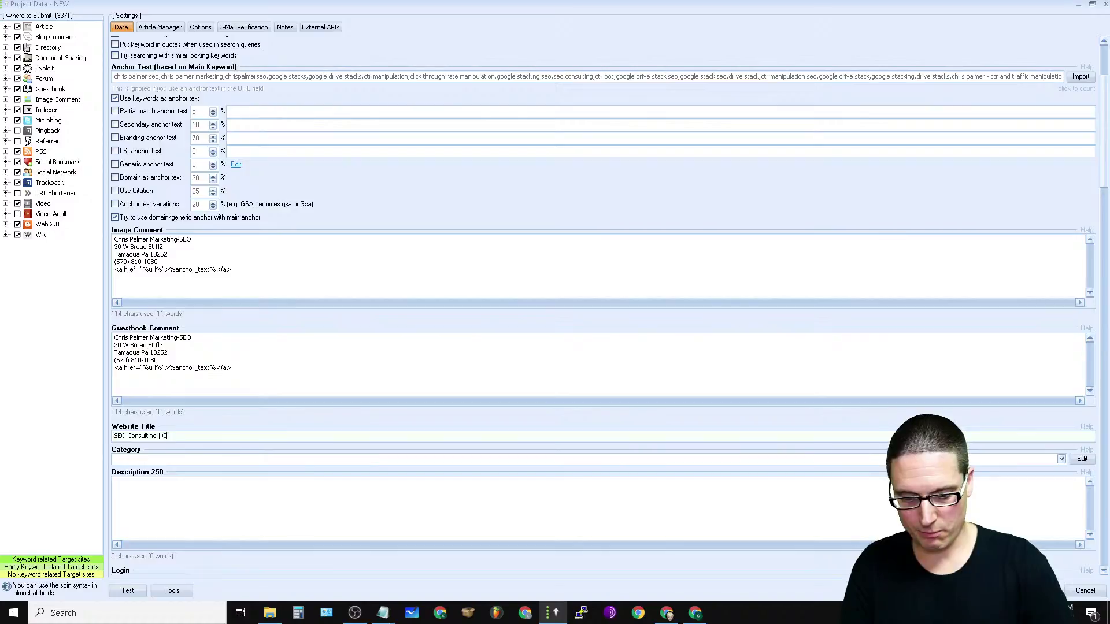
type("Palmer Marketing")
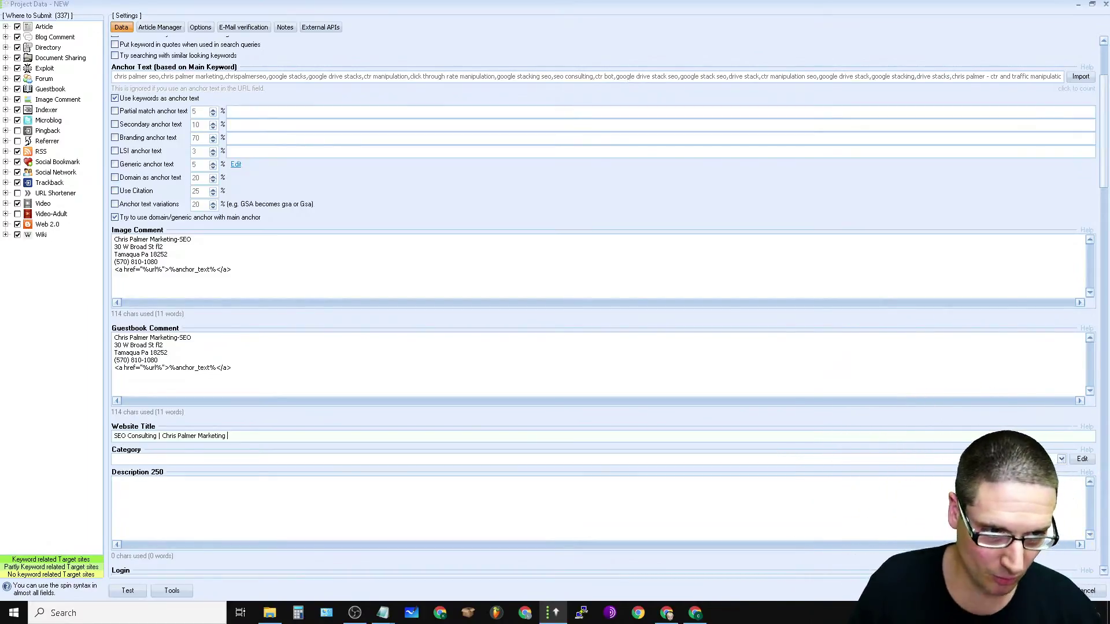
scroll(795, 510, "down", 3)
scroll(702, 134, "down", 3)
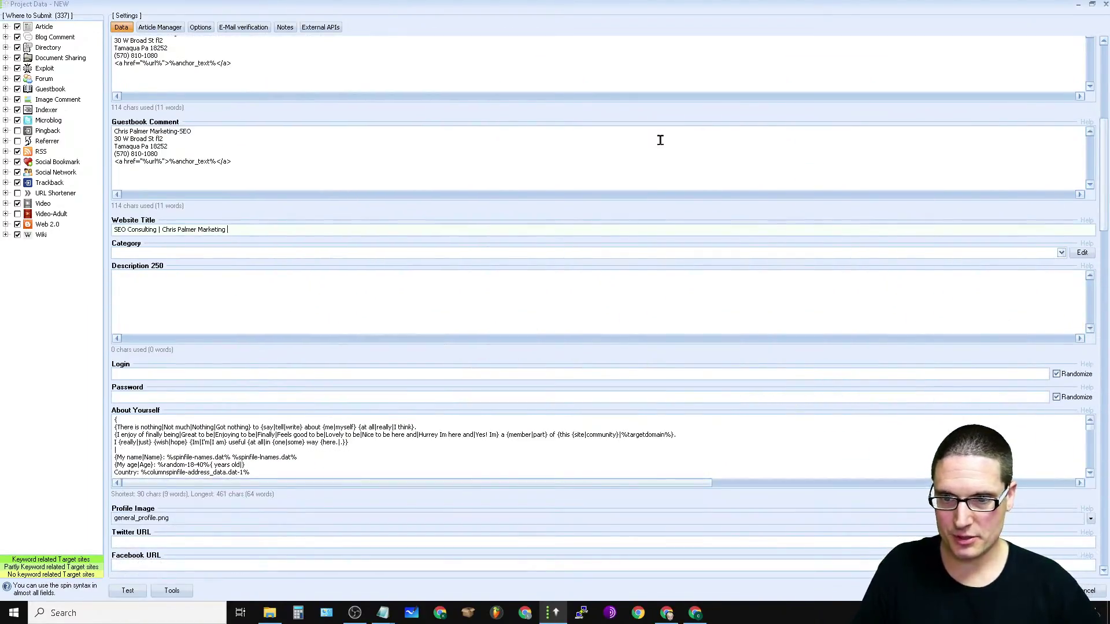
Step: Open the Category editor and select its Root category level
left_click(1060, 254)
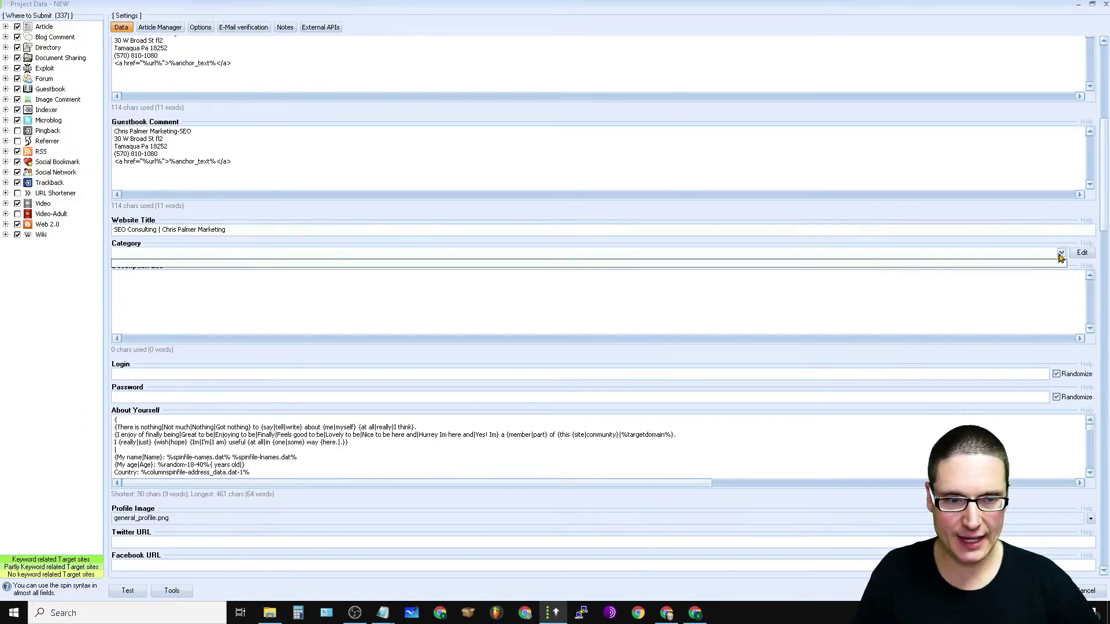
left_click(1082, 254)
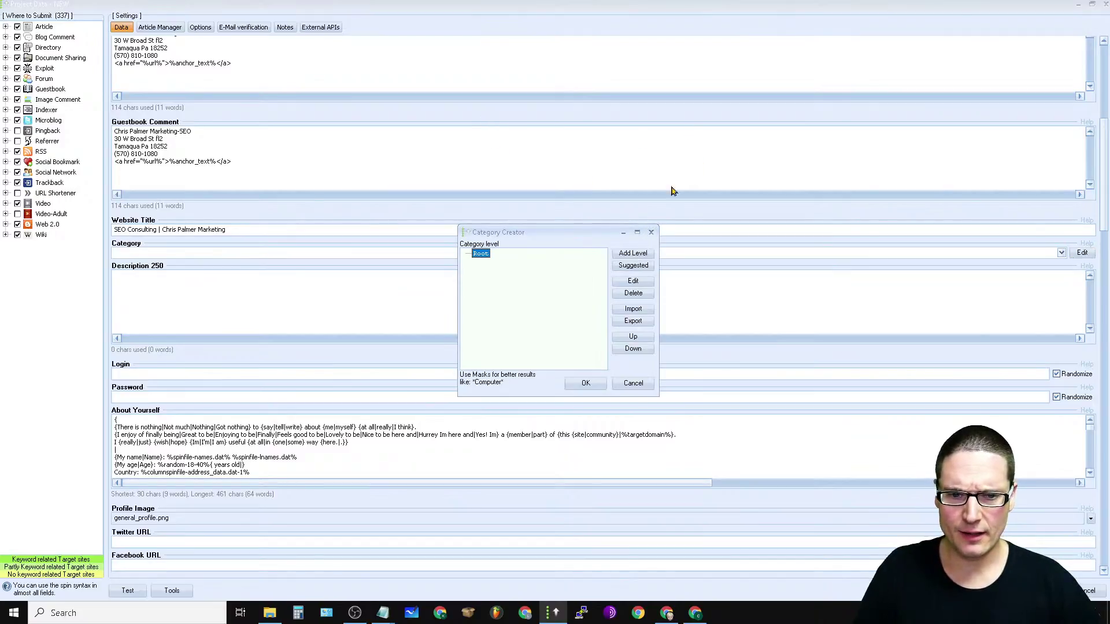
left_click(585, 384)
left_click(1062, 254)
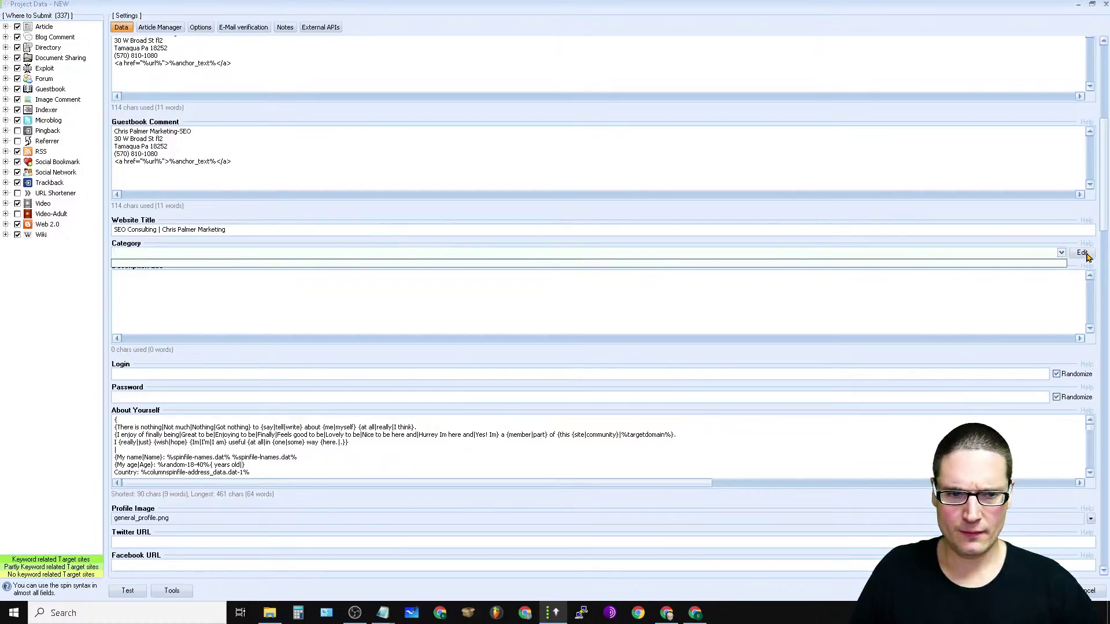
left_click(1086, 253)
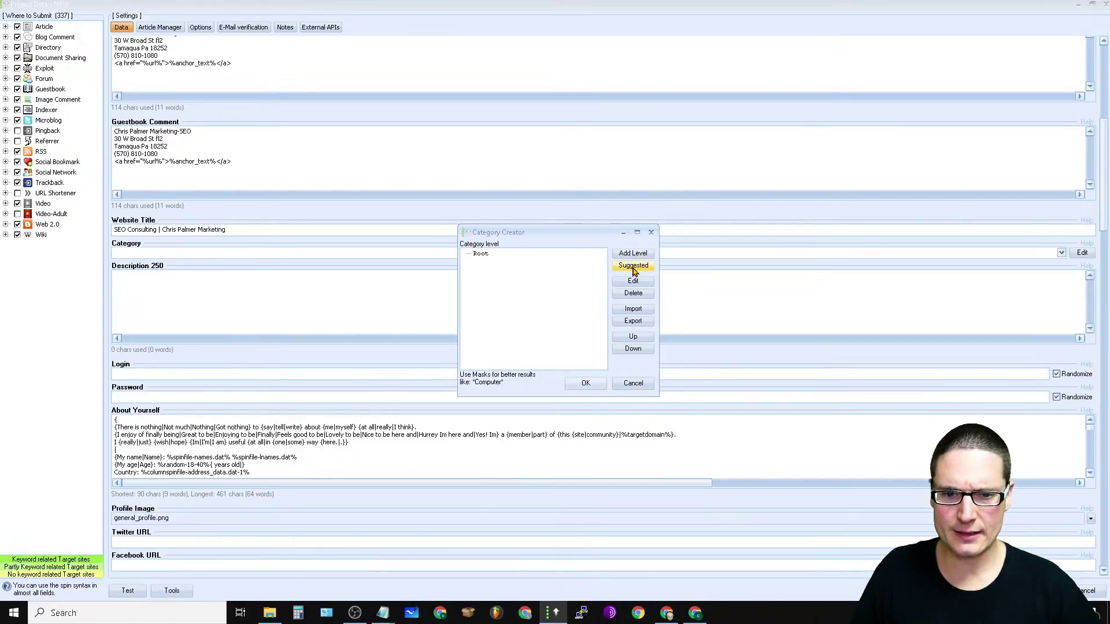
left_click(587, 384)
left_click(1081, 254)
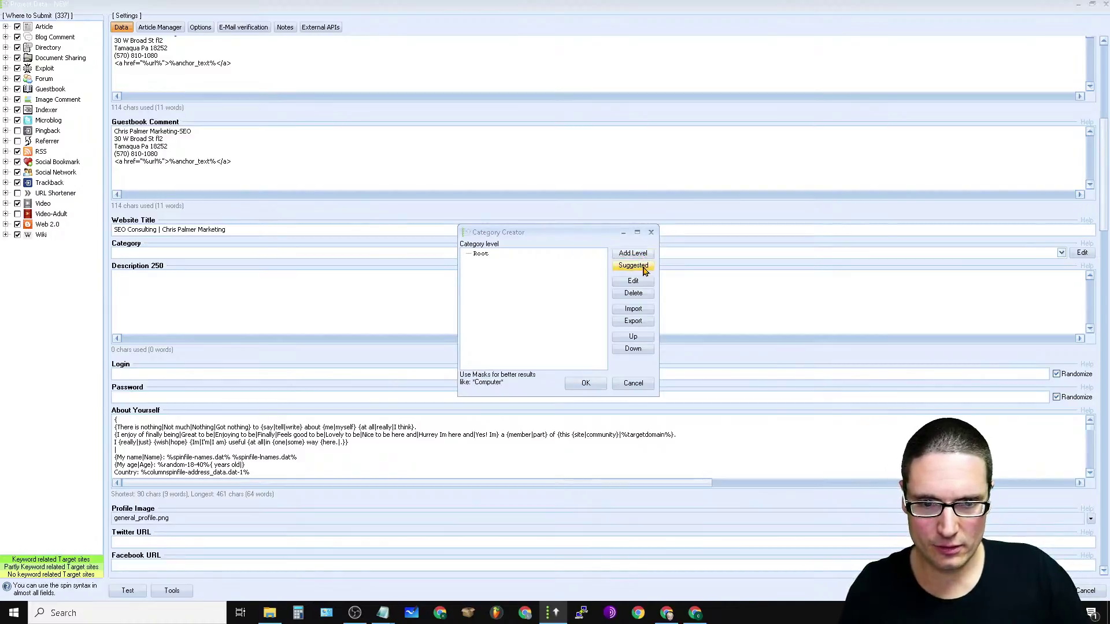
left_click(479, 253)
left_click(630, 255)
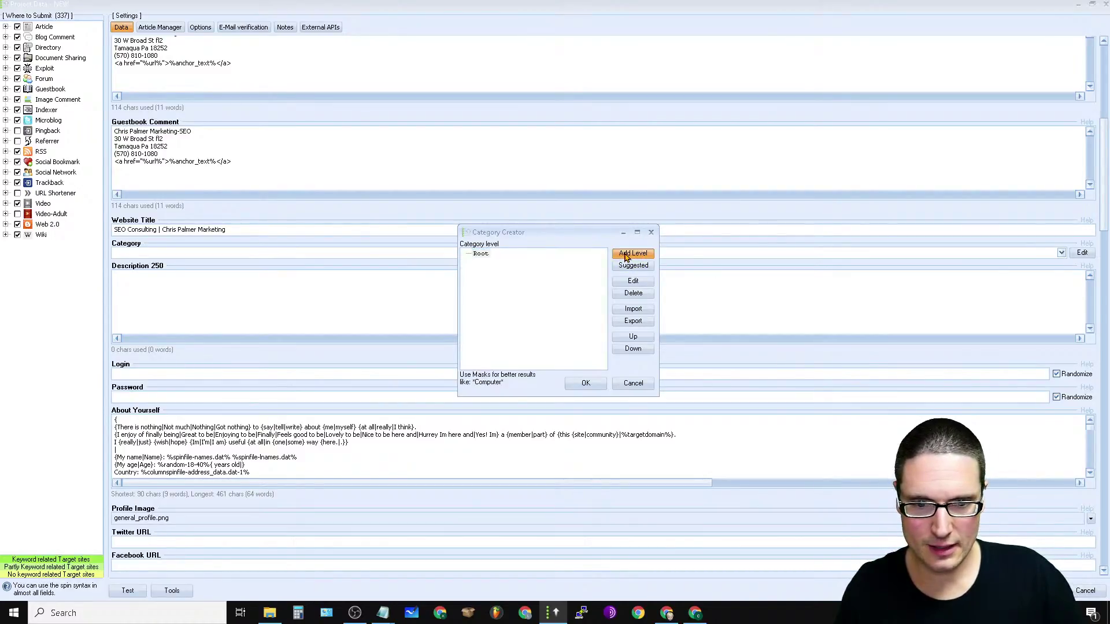
left_click(578, 335)
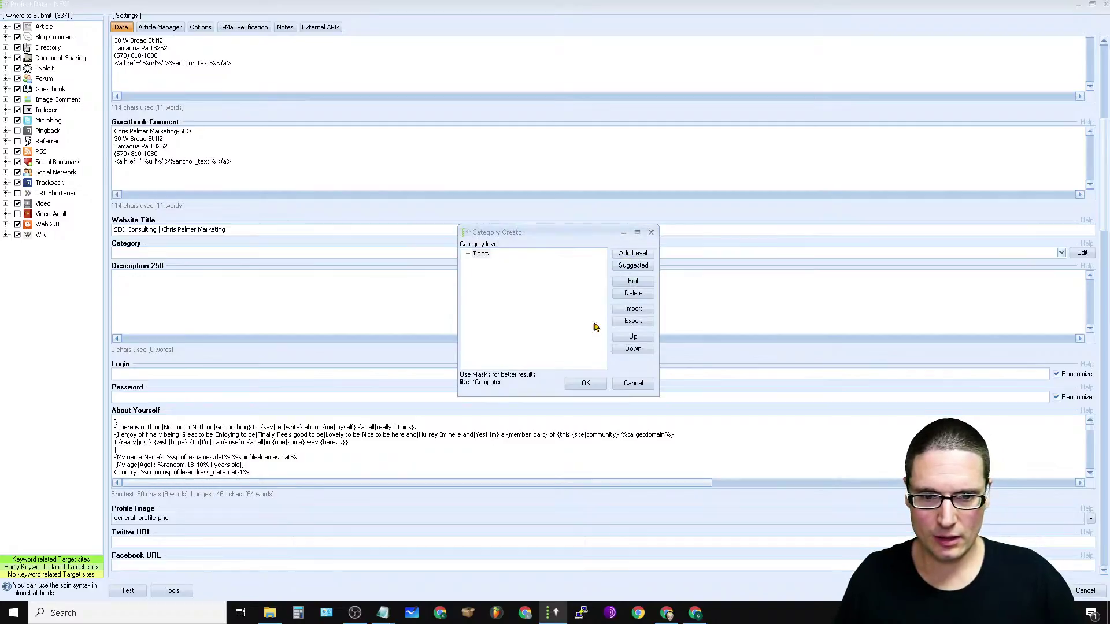
Step: From the suggested categories, tick Home Based Business, Marketing, Sales and Small Business
left_click(633, 265)
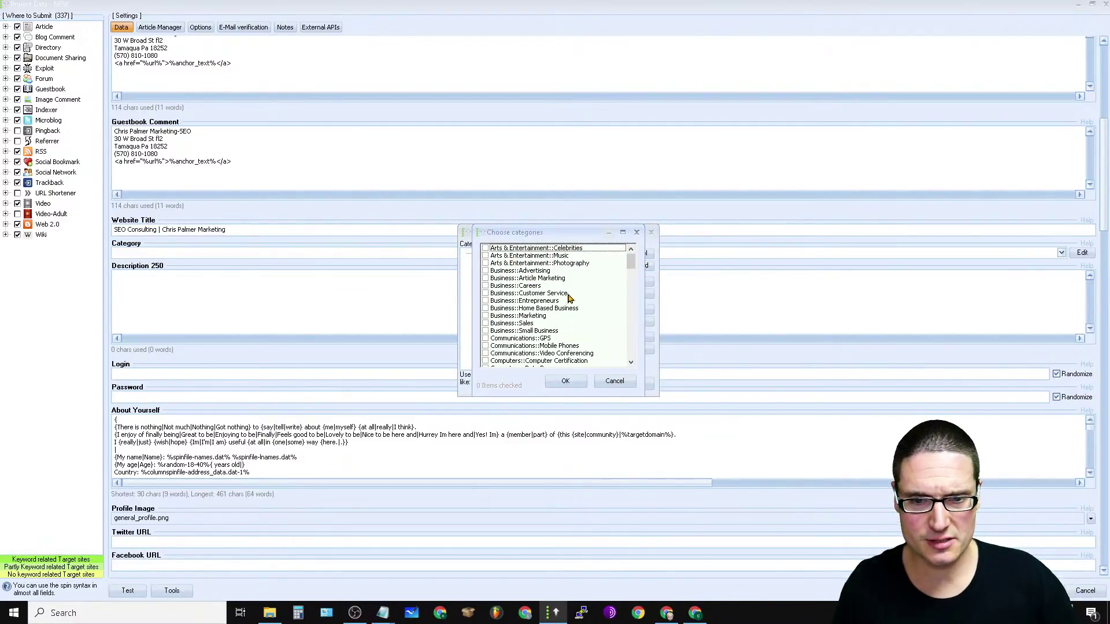
left_click(486, 309)
left_click(486, 316)
left_click(486, 323)
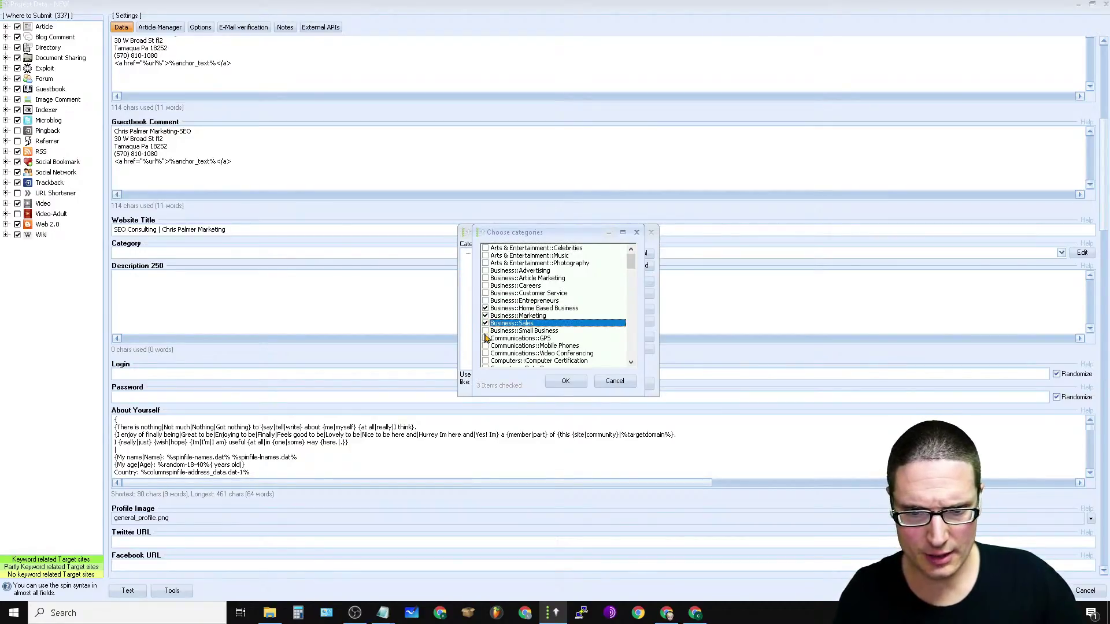
left_click(486, 330)
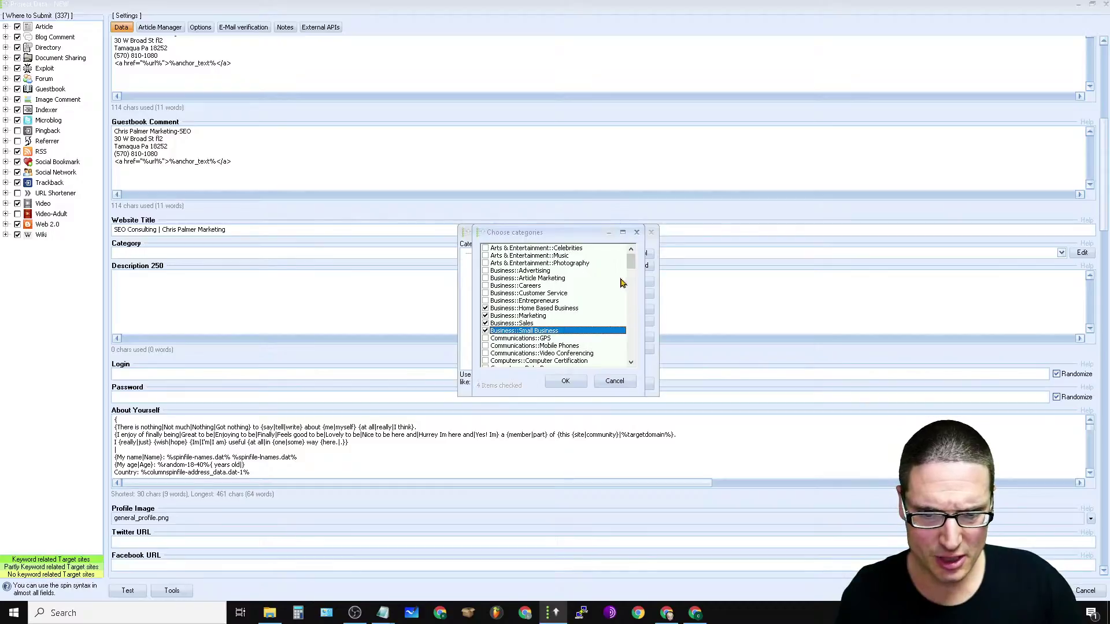
mouse_move(631, 264)
left_mouse_down()
mouse_move(626, 356)
mouse_move(627, 310)
mouse_move(632, 322)
left_mouse_up()
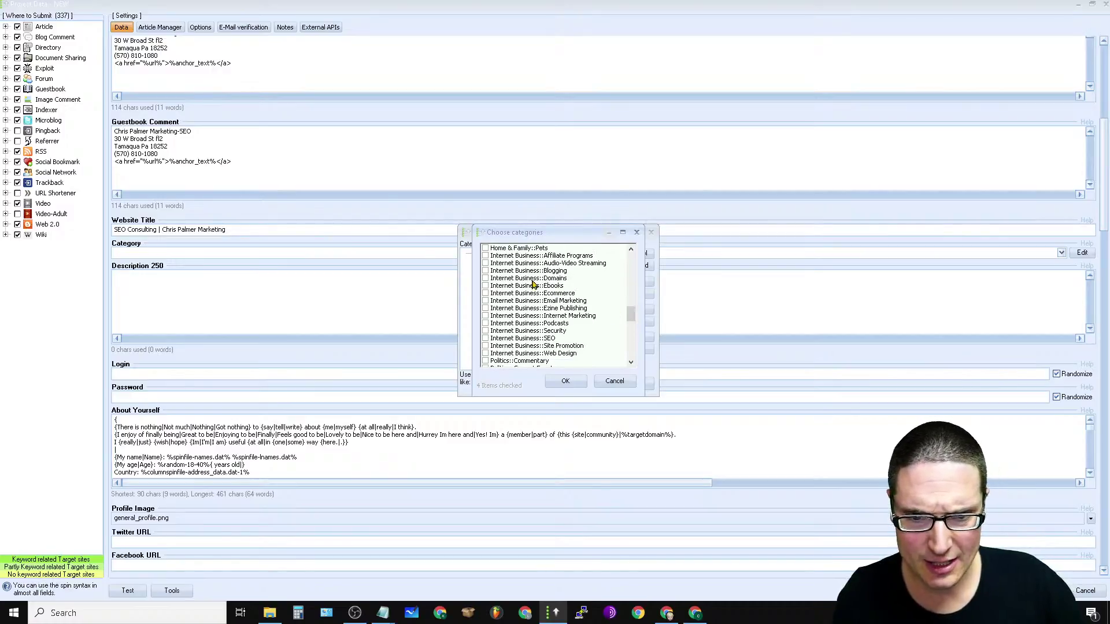
Step: Tick Affiliate Programs, Audio-Video Streaming, Blogging, Domains, Ebooks, Ecommerce, Email Marketing and Ezine Publishing
left_click(485, 256)
left_click(485, 263)
left_click(485, 271)
left_click(486, 278)
left_click(485, 286)
left_click(486, 293)
left_click(485, 300)
left_click(486, 308)
Step: Tick Internet Marketing, Podcasts, Security, Site Promotion and Web Design, then confirm the category set
left_click(486, 316)
left_click(486, 323)
left_click(486, 330)
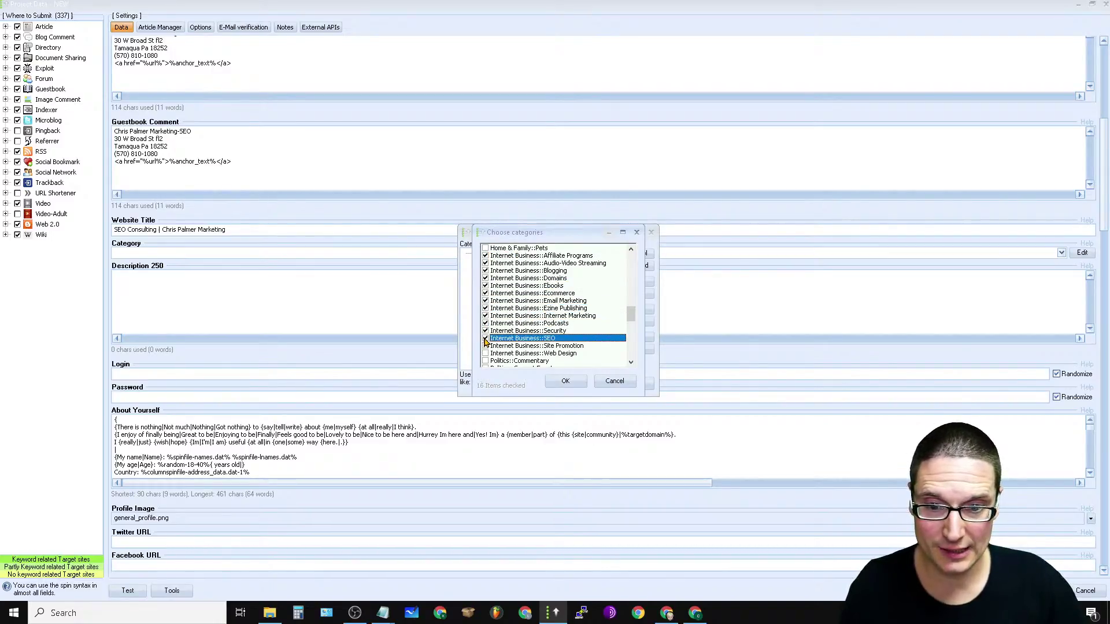
left_click(486, 346)
left_click(486, 353)
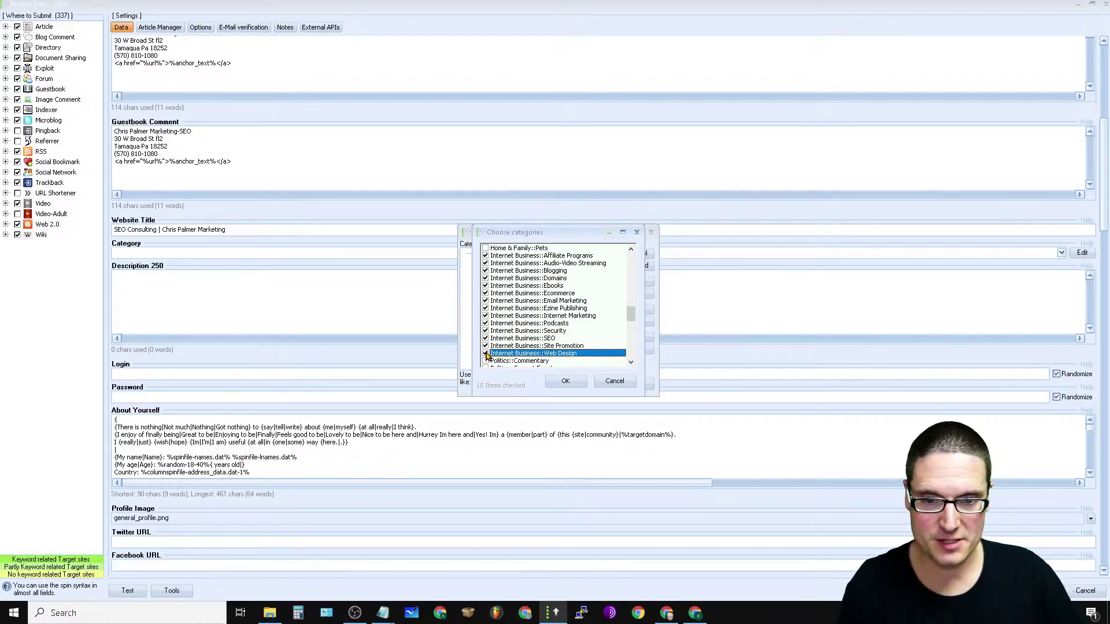
left_click_drag(631, 316, 631, 261)
left_click(564, 382)
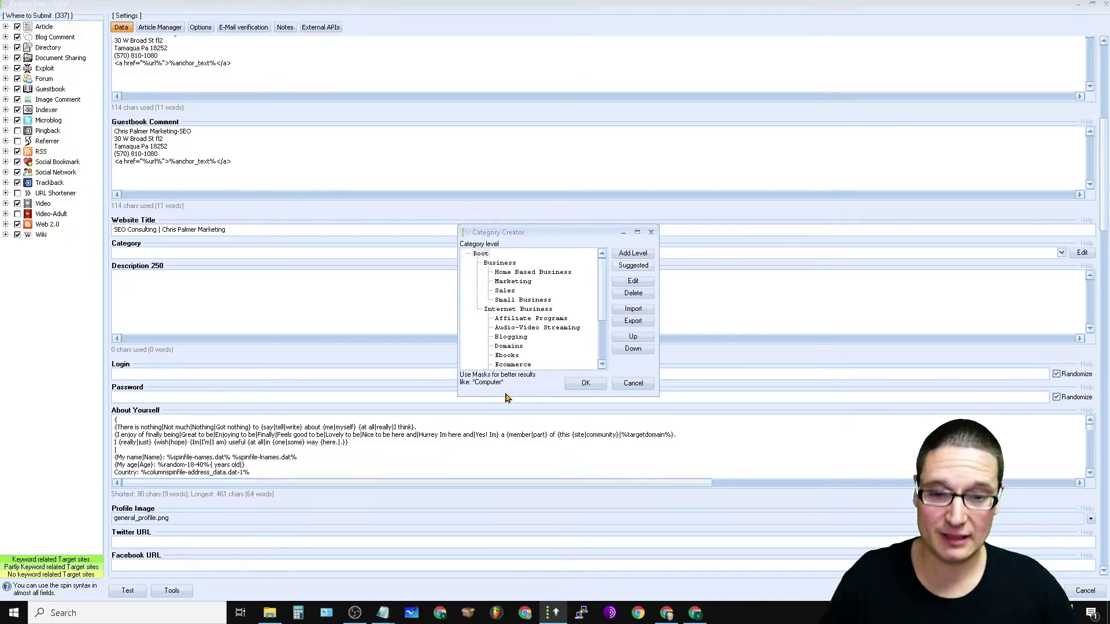
left_click(586, 383)
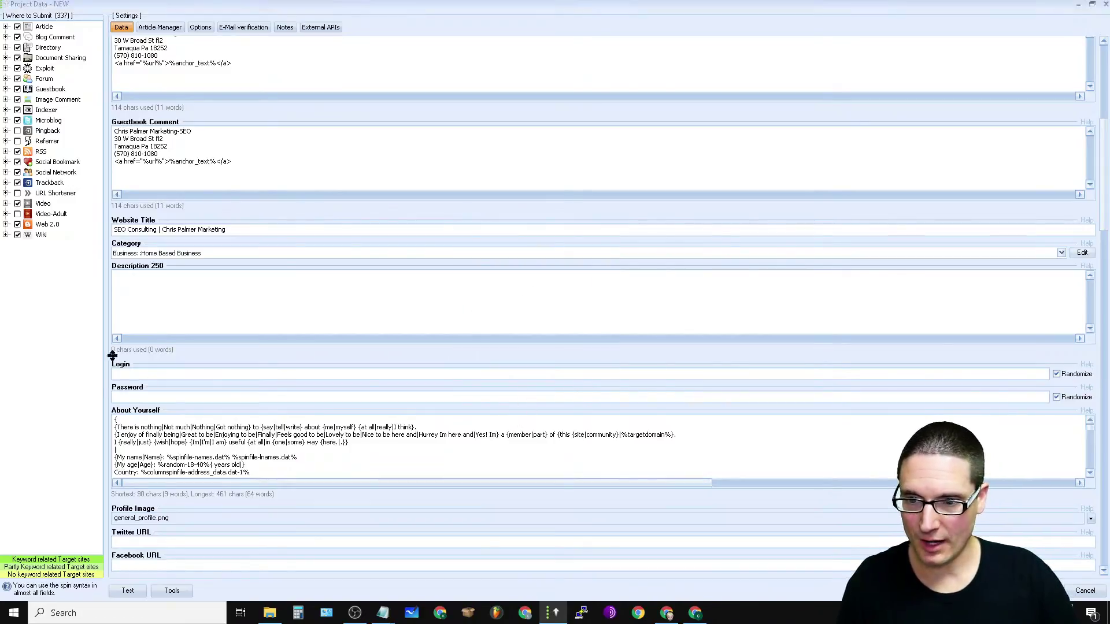
Step: Paste the business address block with its anchor link into Description 250, 114 characters
right_click(181, 287)
left_click(250, 334)
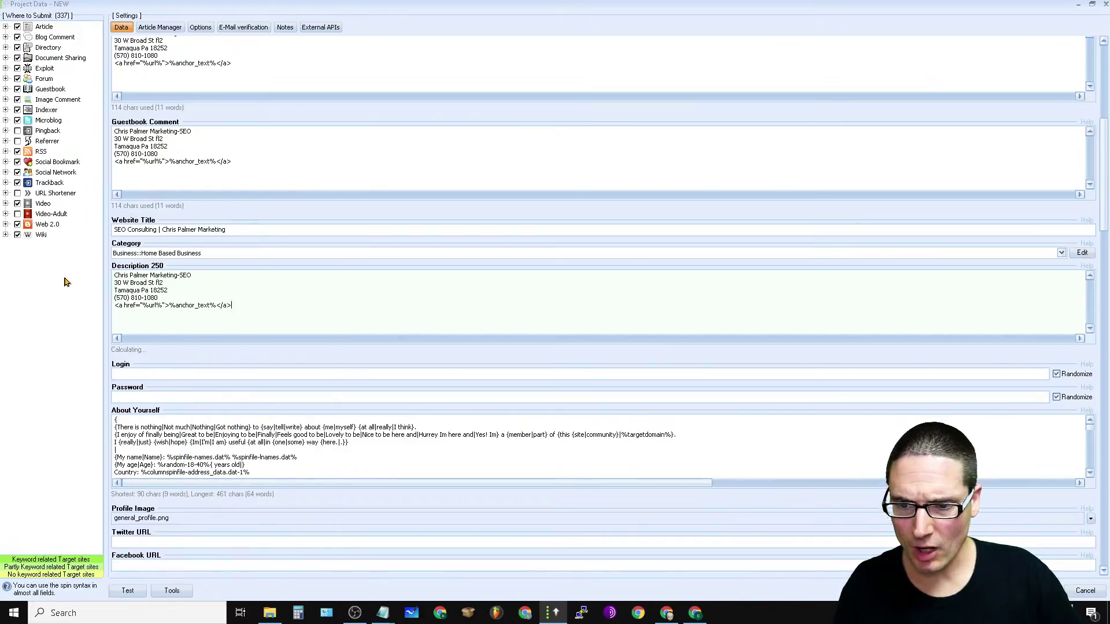
left_click_drag(253, 300, 84, 236)
left_click(319, 313)
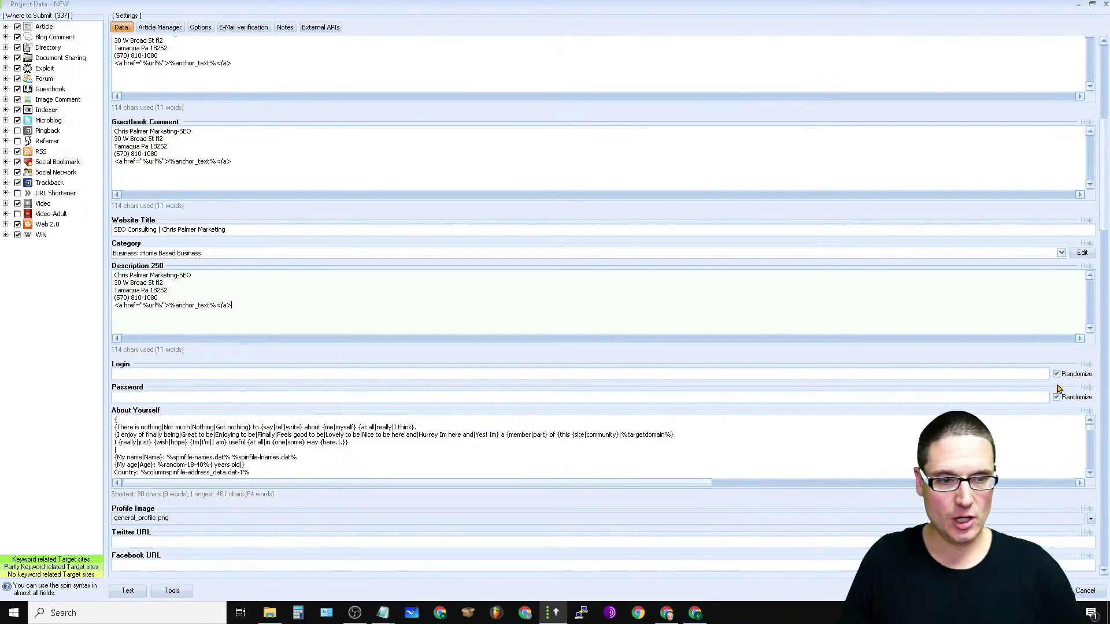
scroll(1058, 387, "up", 10)
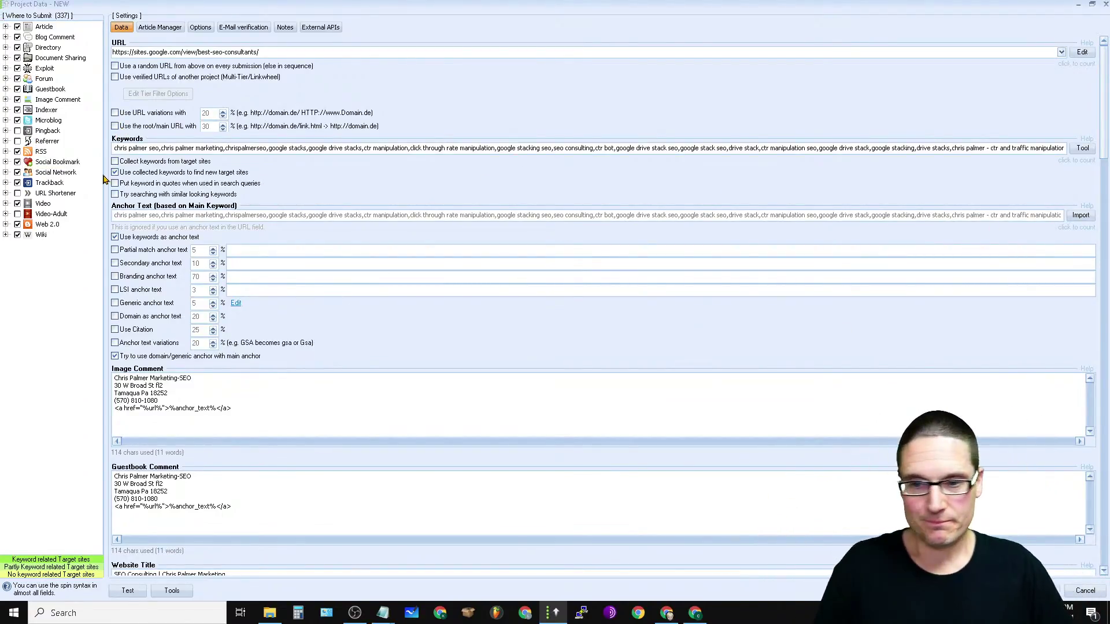
Step: Add blank lines after the About Yourself intro and paste the address block with anchor link
left_click_drag(1107, 77, 1107, 201)
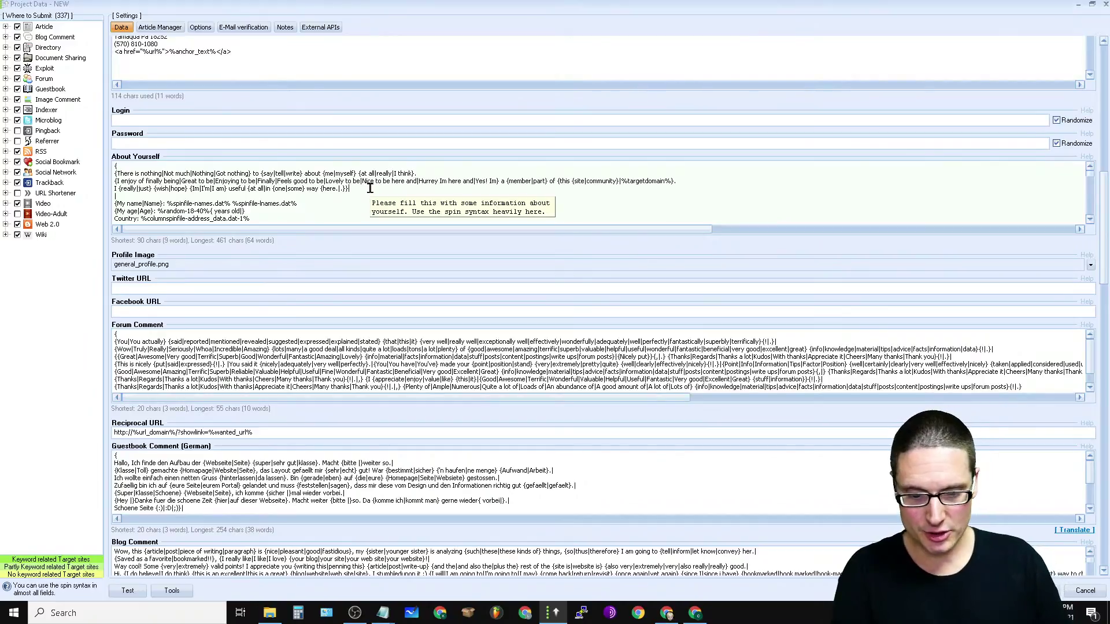
key("Return")
key("Return")
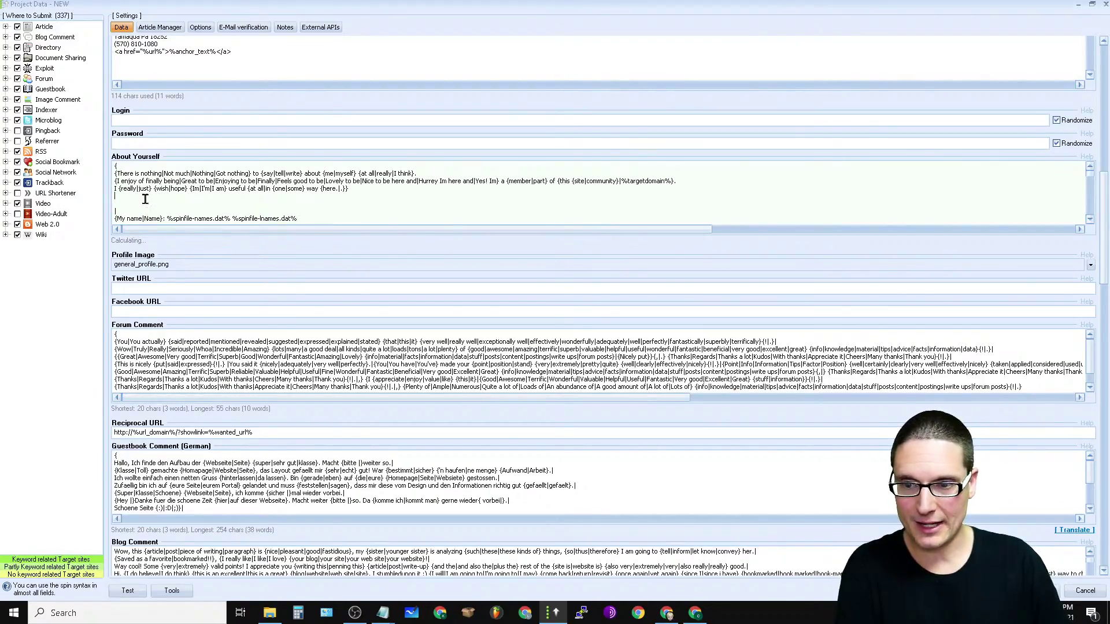
right_click(145, 198)
left_click(174, 248)
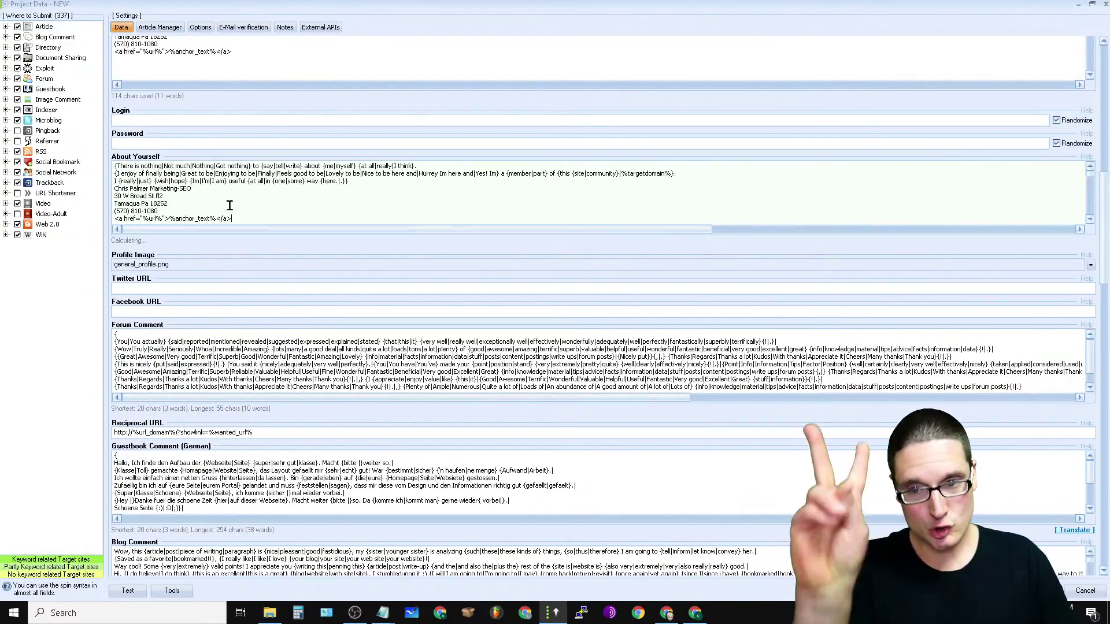
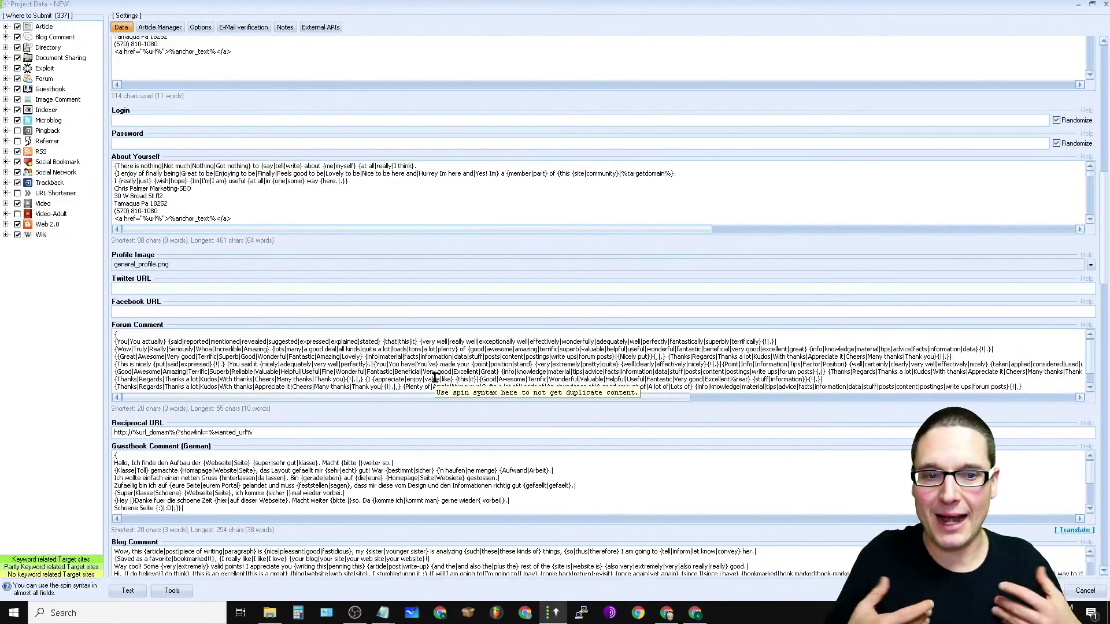
Step: Set the Profile Image to the round SEO logo PNG from Desktop > website images > PHOTOS
left_click(1090, 267)
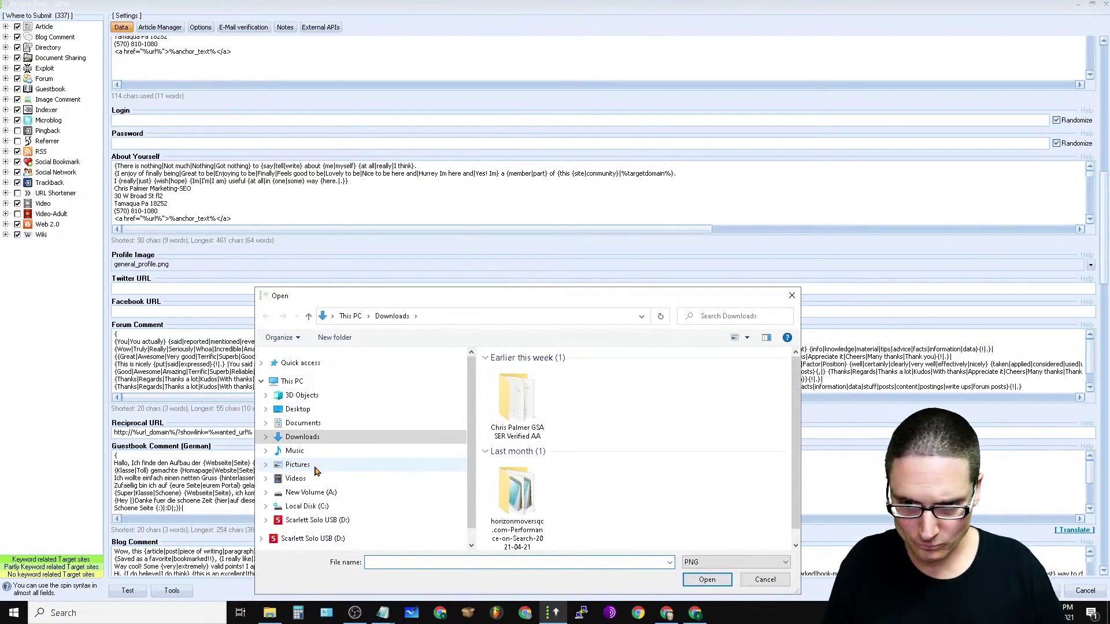
left_click(295, 465)
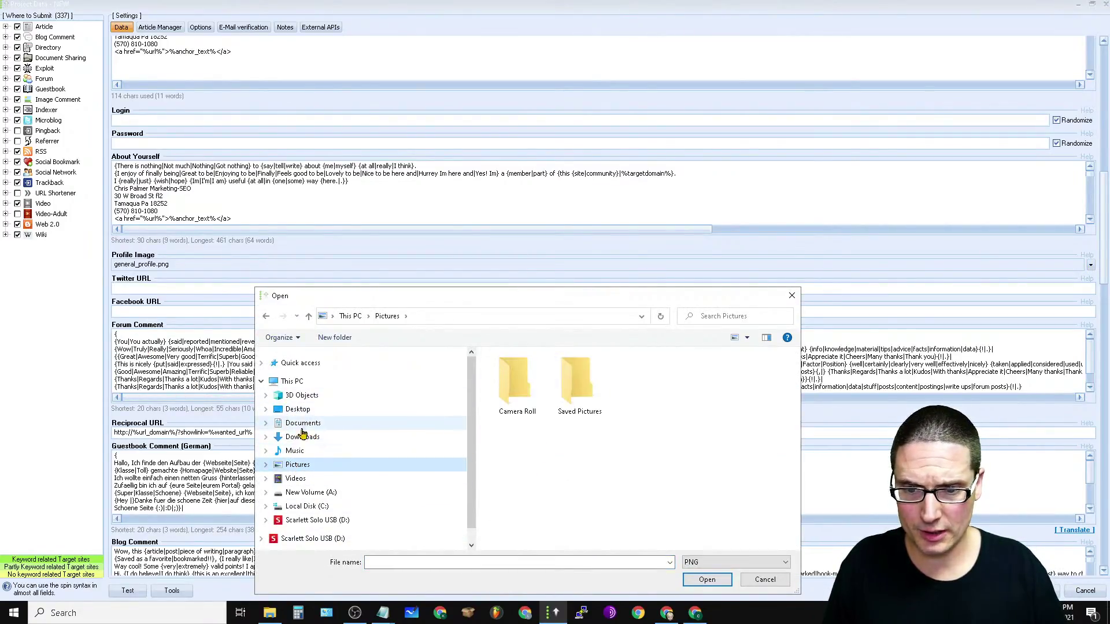
left_click(297, 409)
double_click(586, 425)
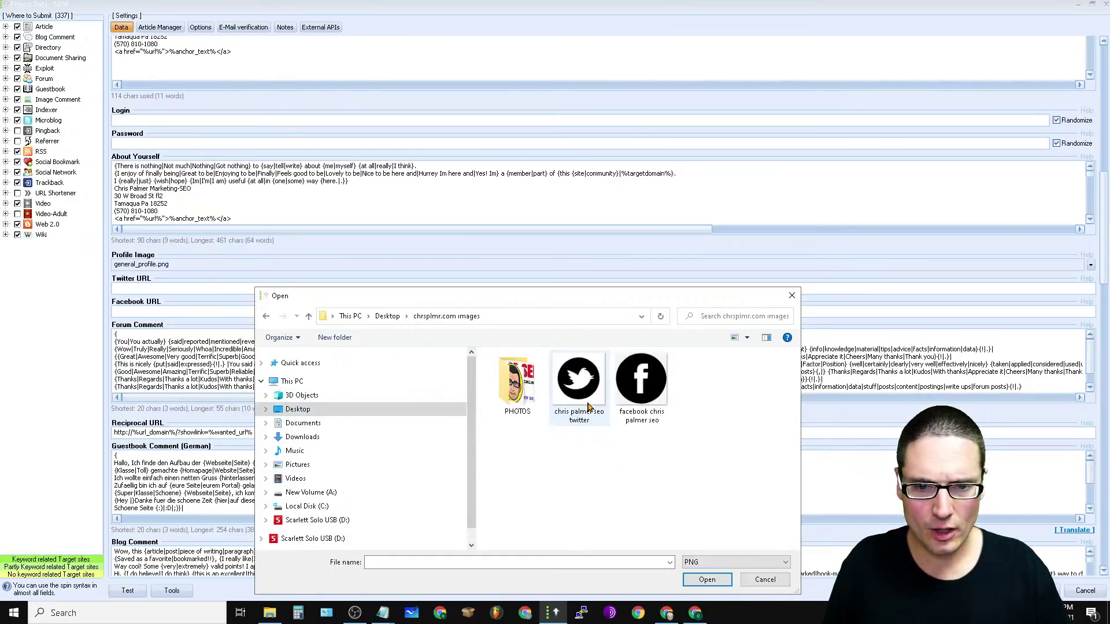
double_click(512, 412)
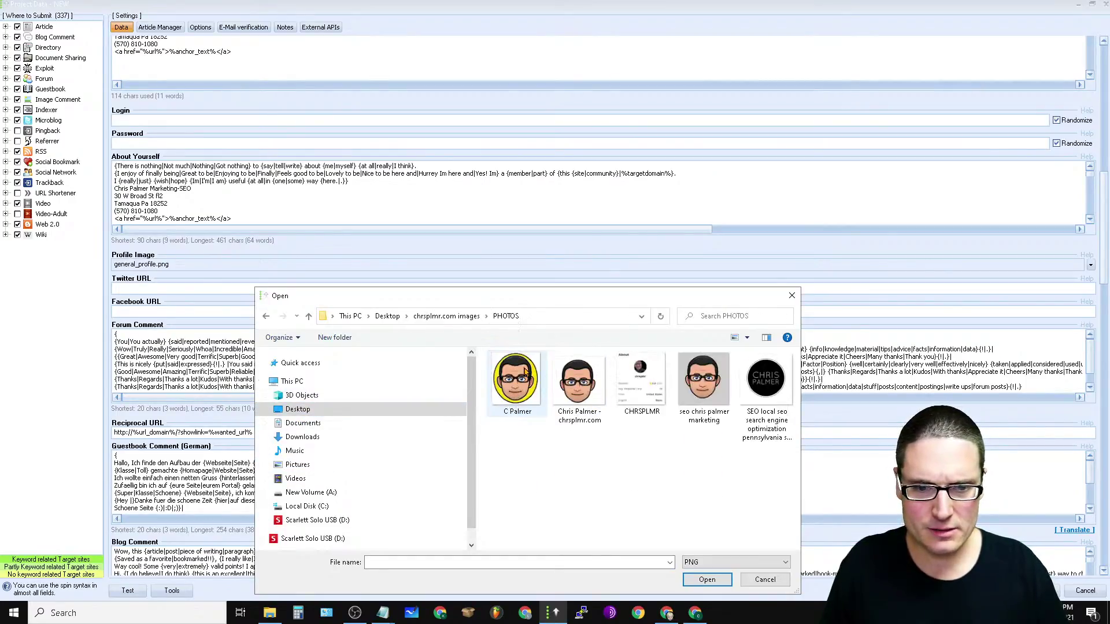
left_click(642, 403)
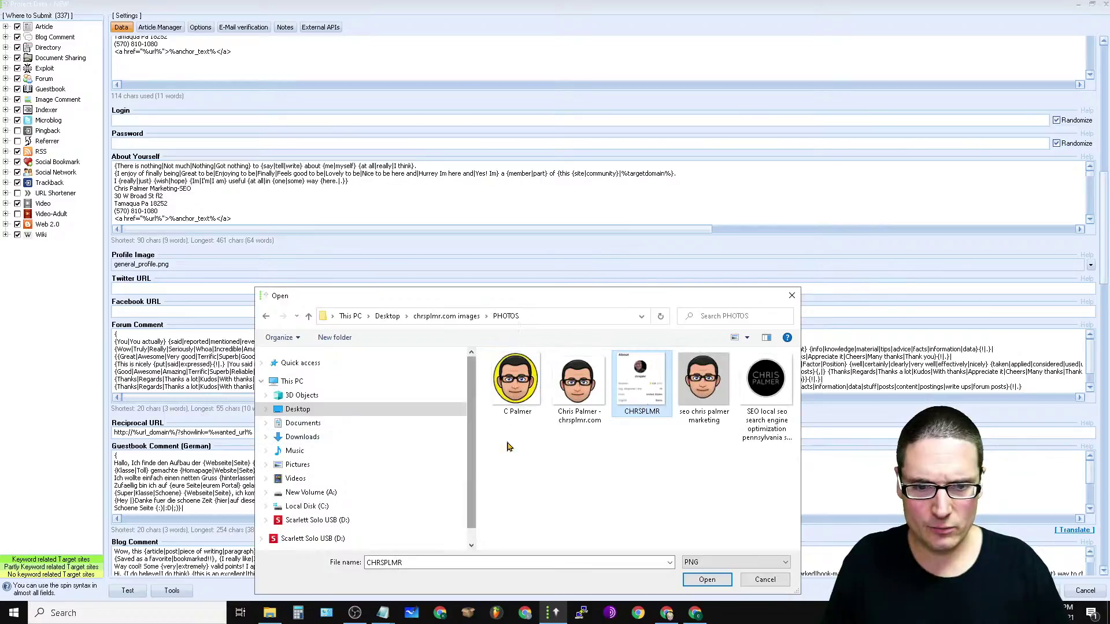
left_click(759, 444)
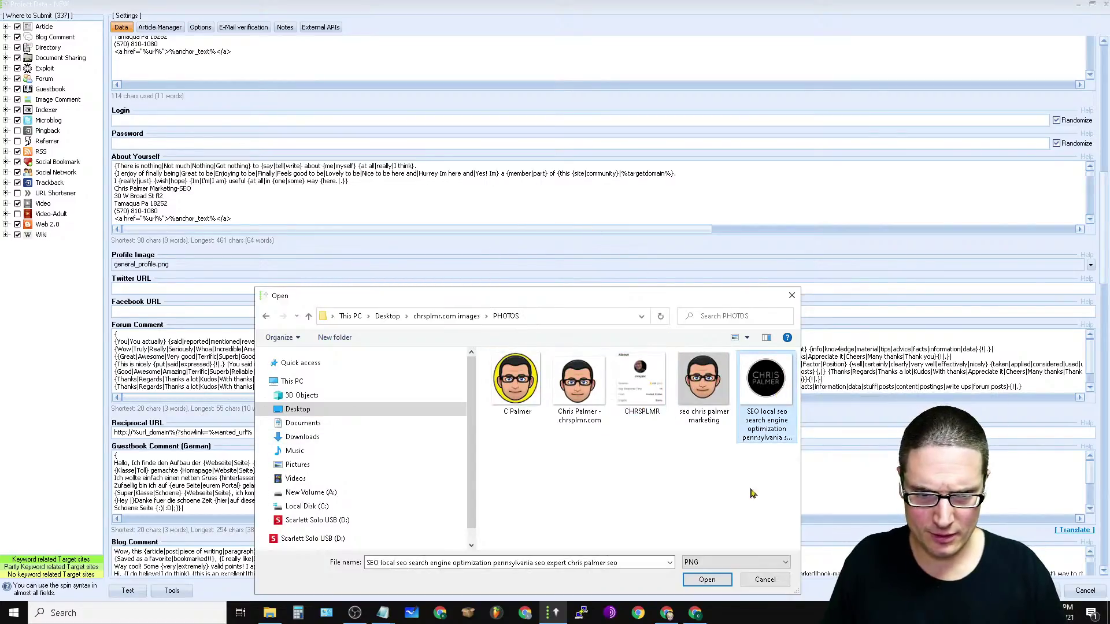
left_click(711, 580)
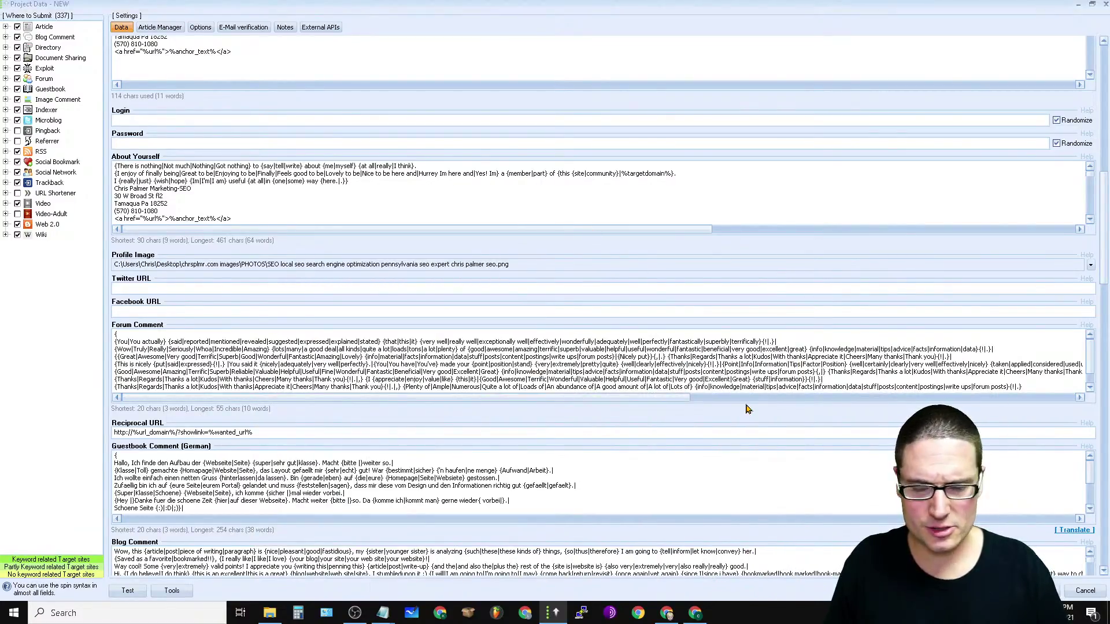
Step: Enter the business's Twitter profile link and Facebook group link in the Twitter URL and Facebook URL fields
left_click(179, 284)
type("ttps://twitter.com/seopalmer")
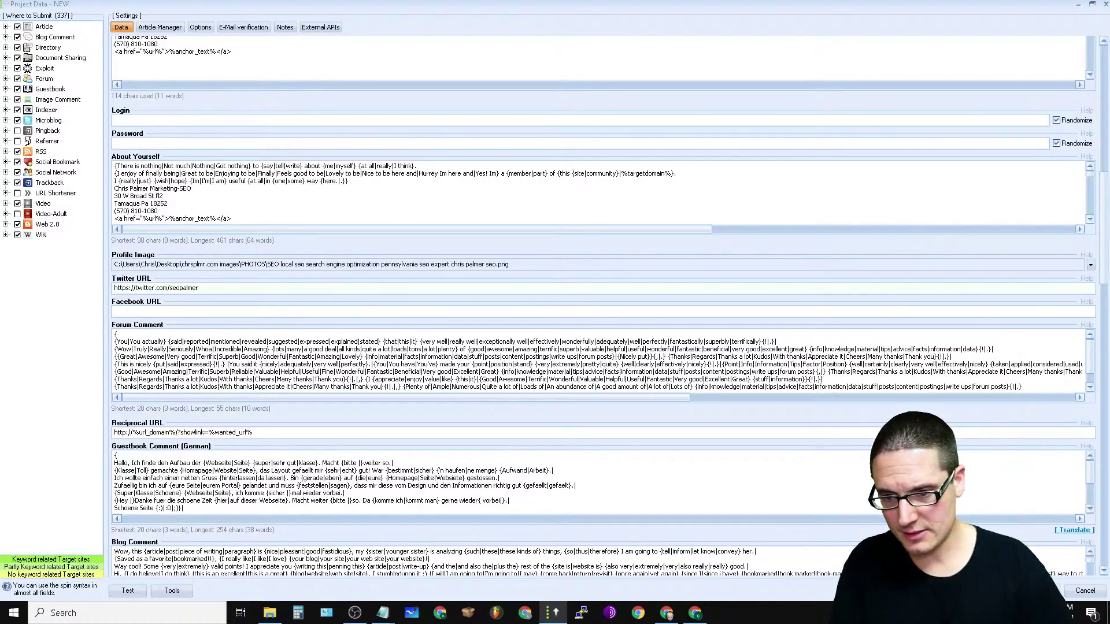
left_click(168, 312)
type("htt")
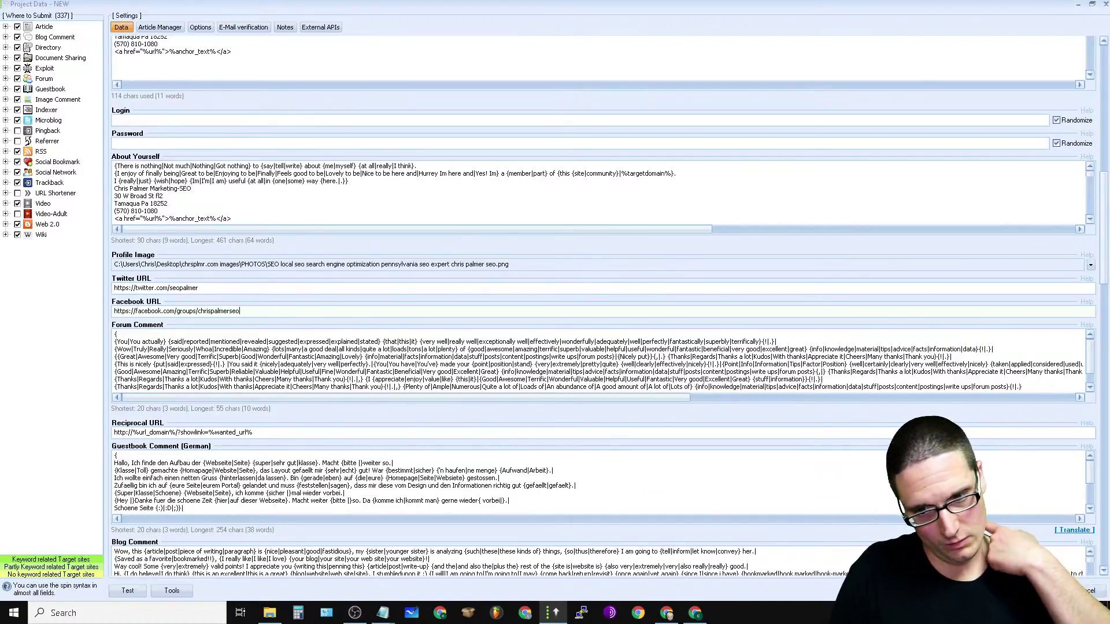
Step: Paste the business address block into the Forum Comment and delete the old spintax below it
right_click(856, 380)
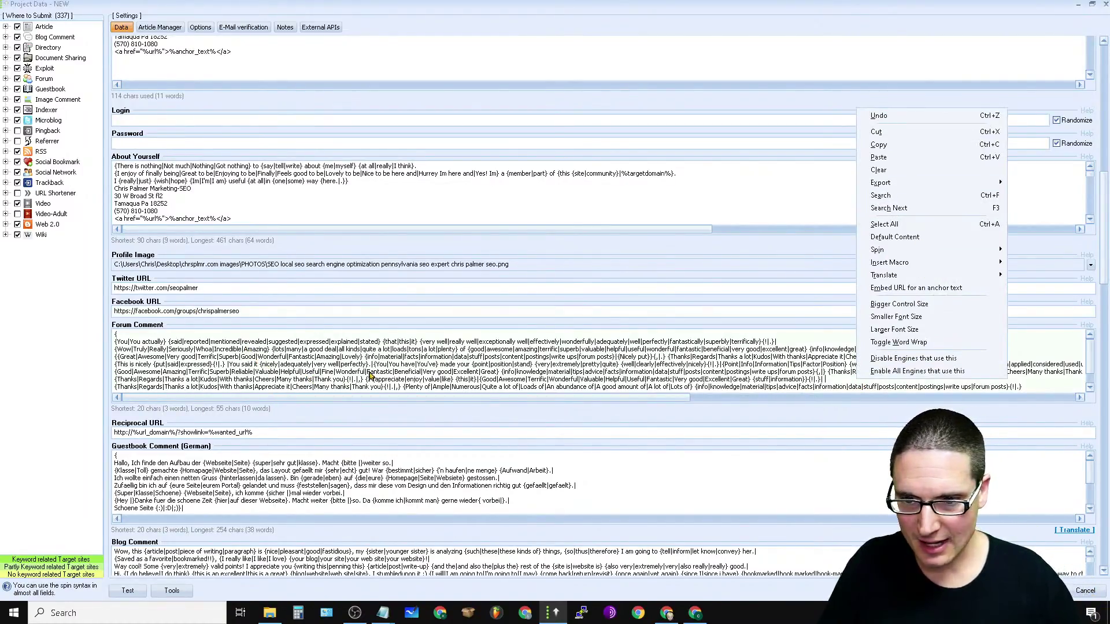
left_click(179, 336)
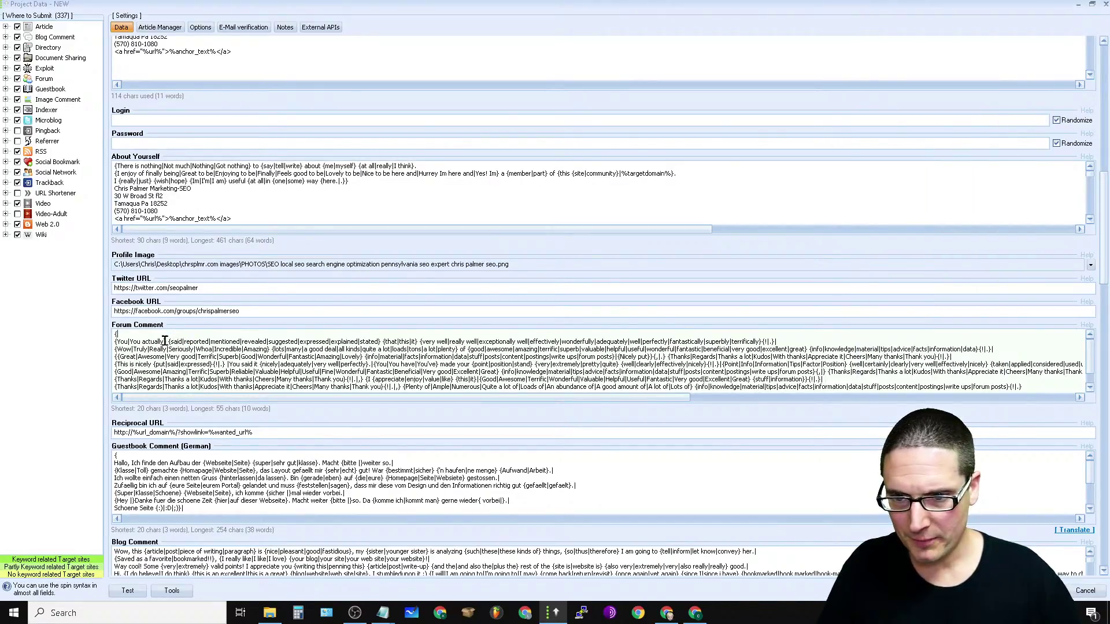
right_click(168, 335)
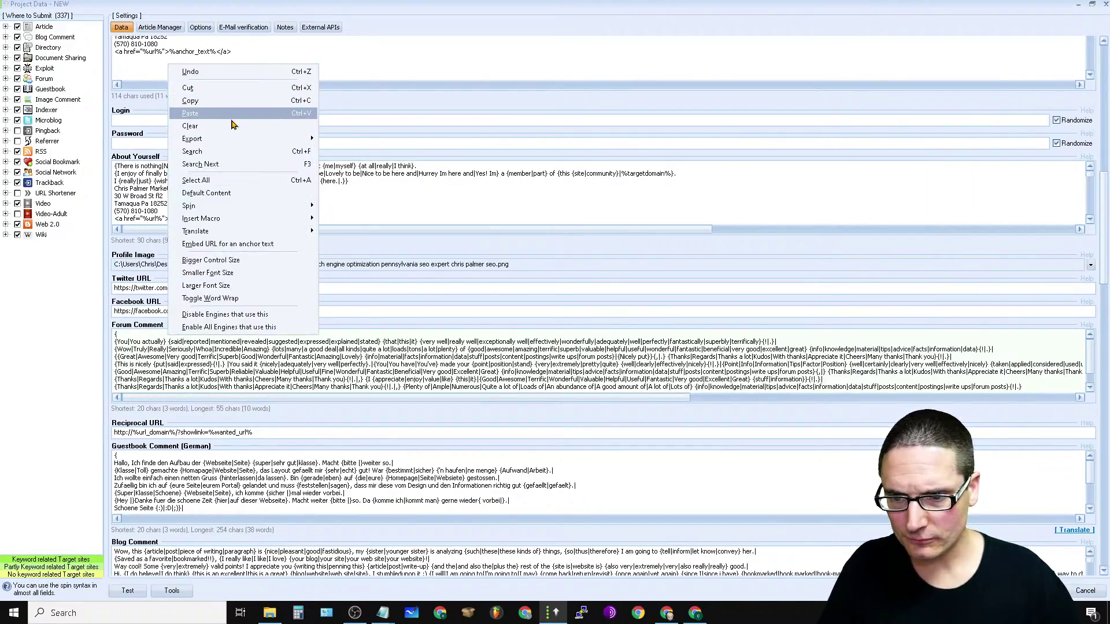
left_click(231, 118)
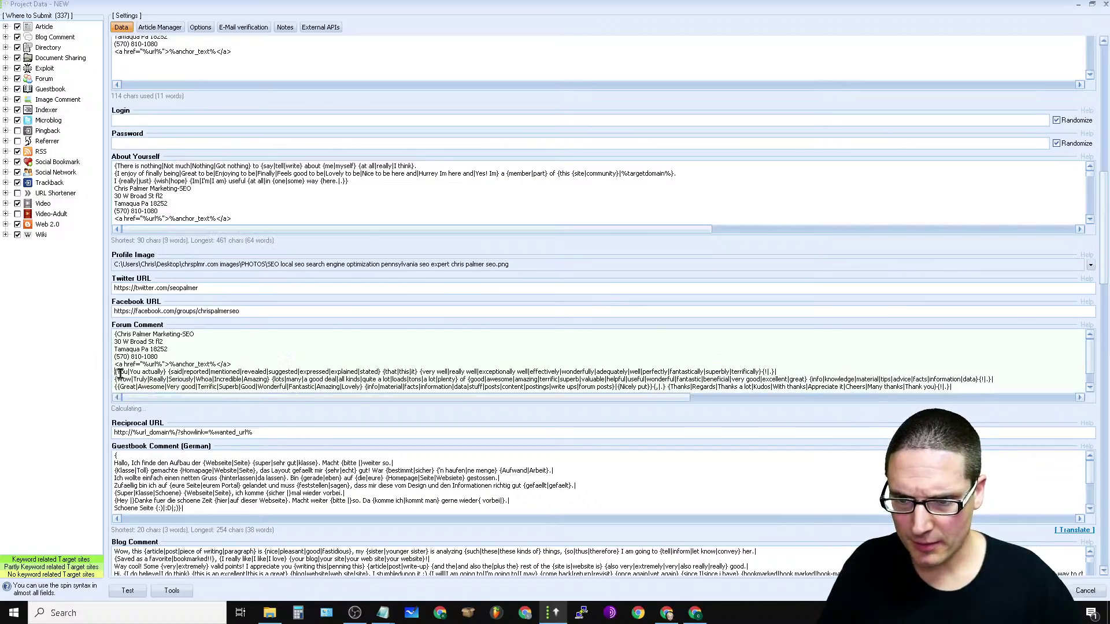
left_click_drag(114, 375, 899, 421)
key("Delete")
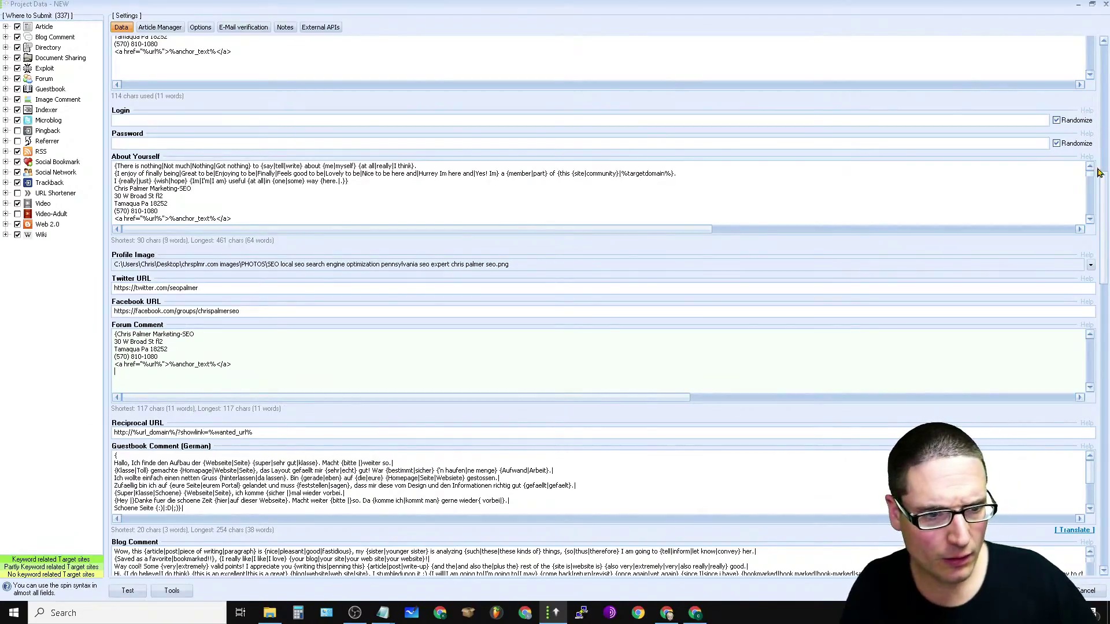
Step: Replace the German Guestbook Comment text with the pasted address block
left_click_drag(1105, 206, 1099, 270)
left_click_drag(115, 154, 556, 282)
key("Delete")
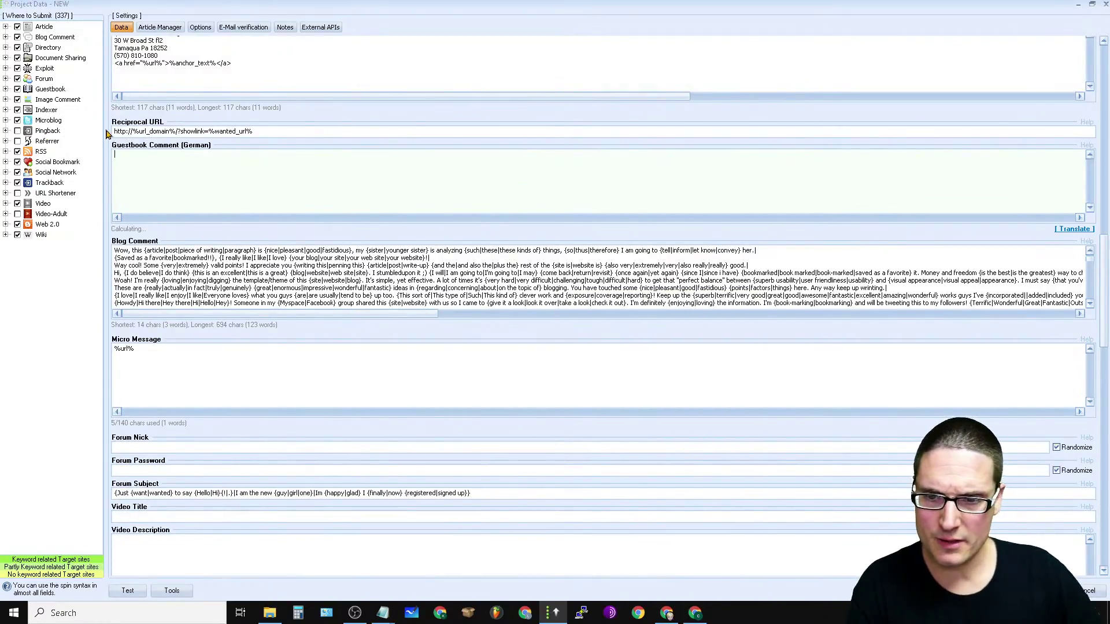
right_click(140, 157)
left_click(217, 210)
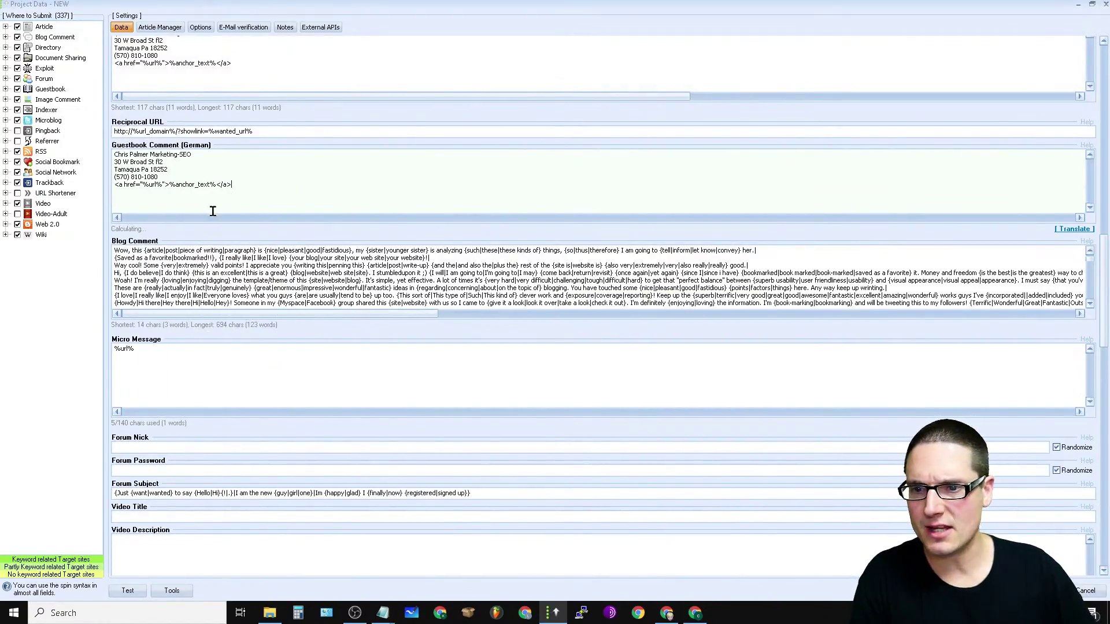
Step: Replace the Blog Comment and the Micro Message's %url% placeholder with the address block
left_click_drag(115, 251, 295, 318)
key("ctrl+v")
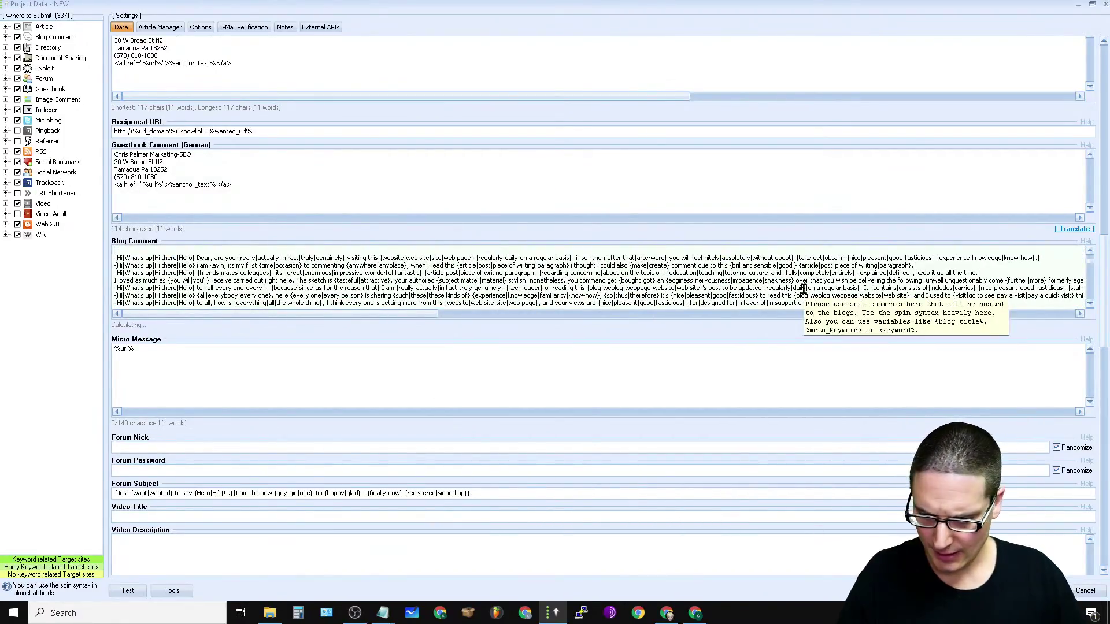
key("ctrl+a")
right_click(266, 267)
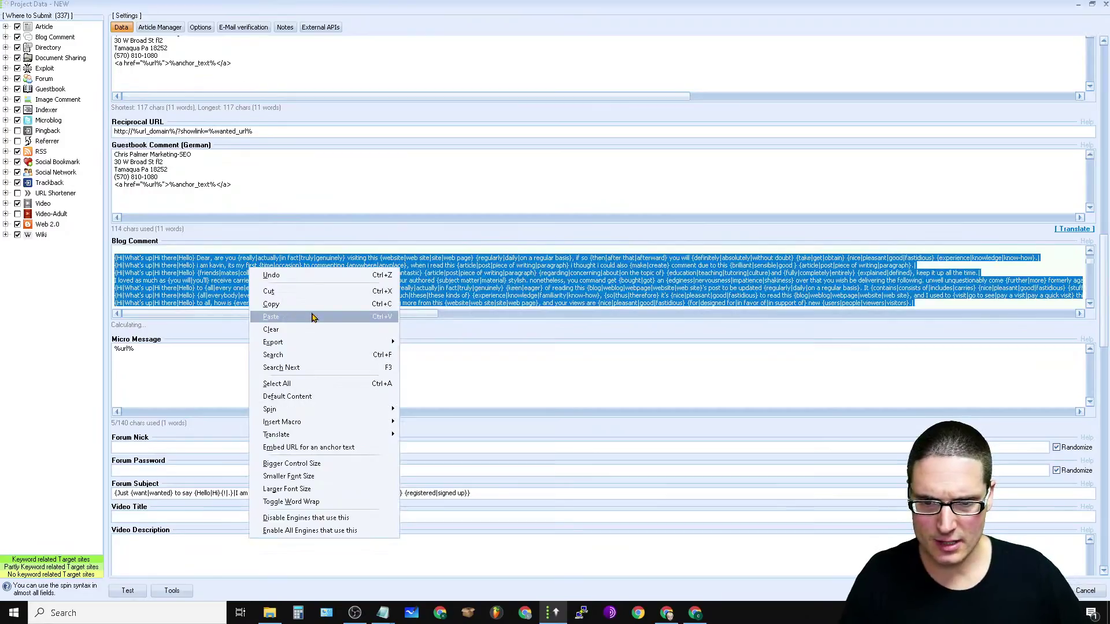
left_click(312, 317)
left_click_drag(159, 346, 121, 360)
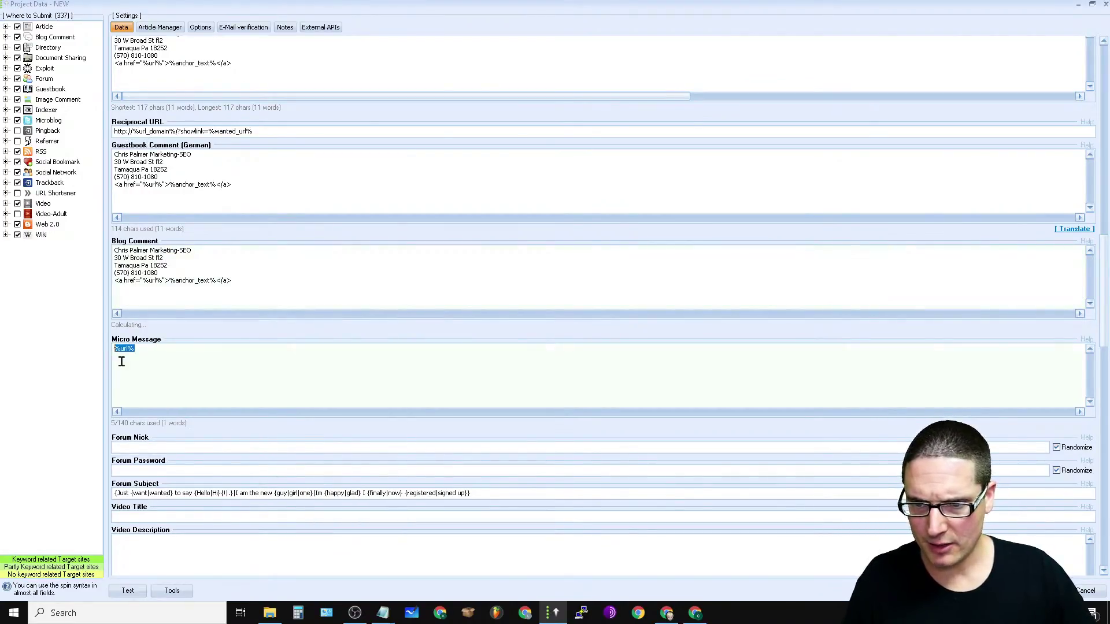
right_click(127, 349)
left_click(165, 125)
Step: Paste the business address block into the empty Video Description
scroll(342, 381, "down", 2)
scroll(342, 381, "down", 10)
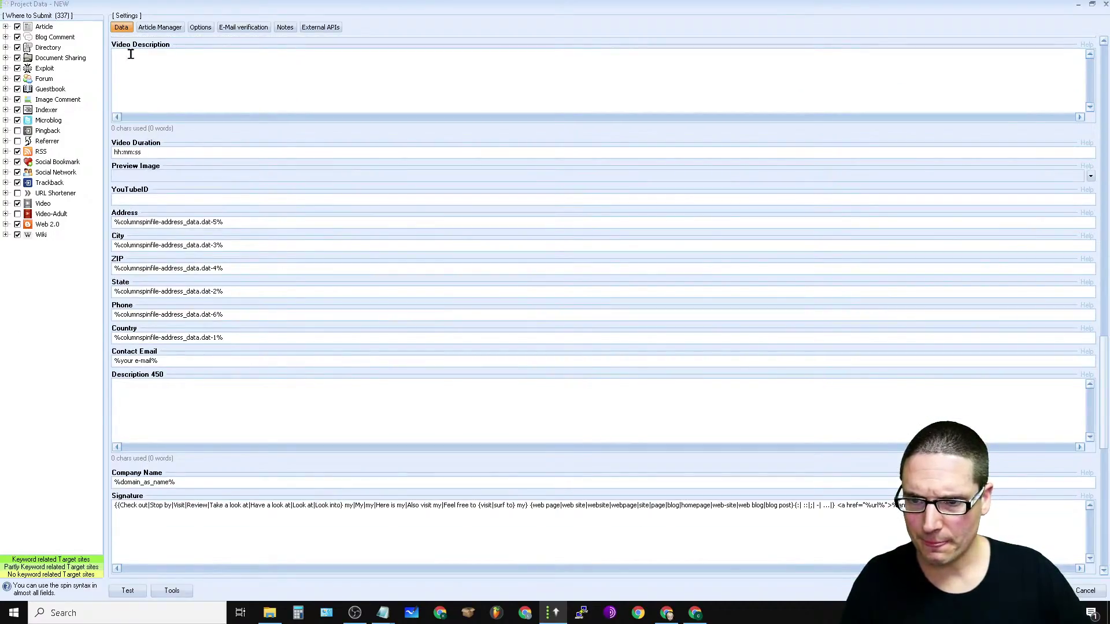
scroll(211, 243, "up", 2)
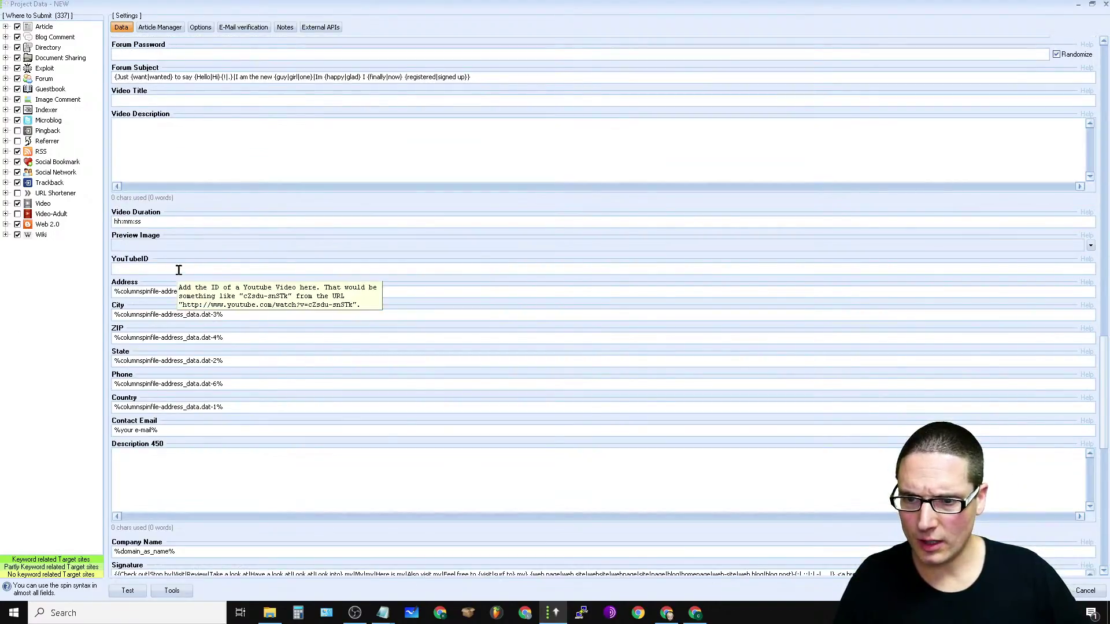
right_click(128, 134)
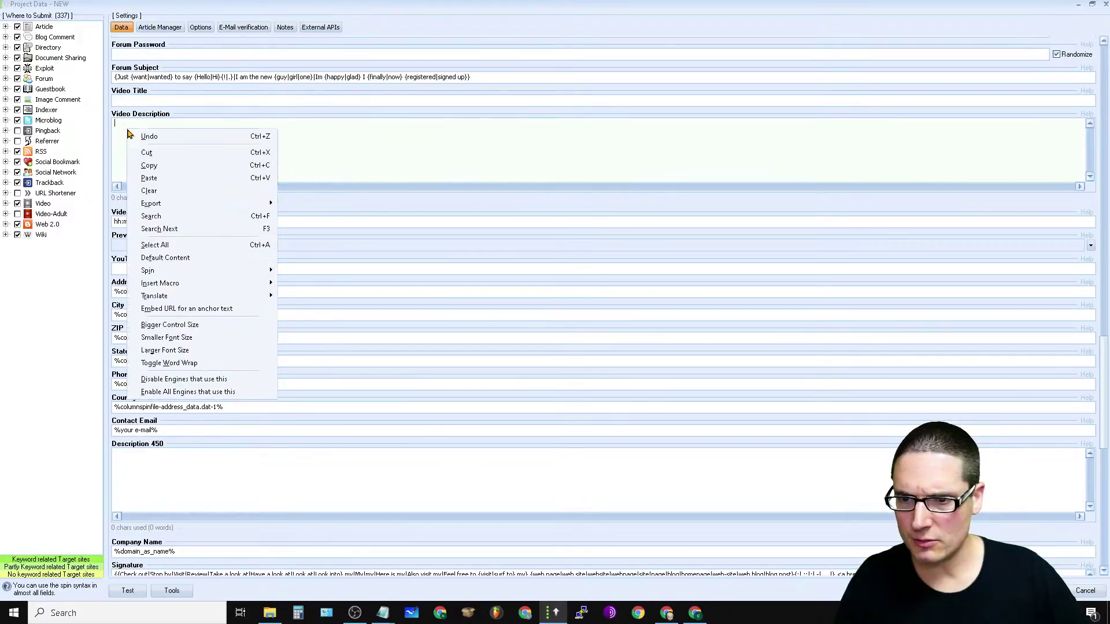
left_click(149, 177)
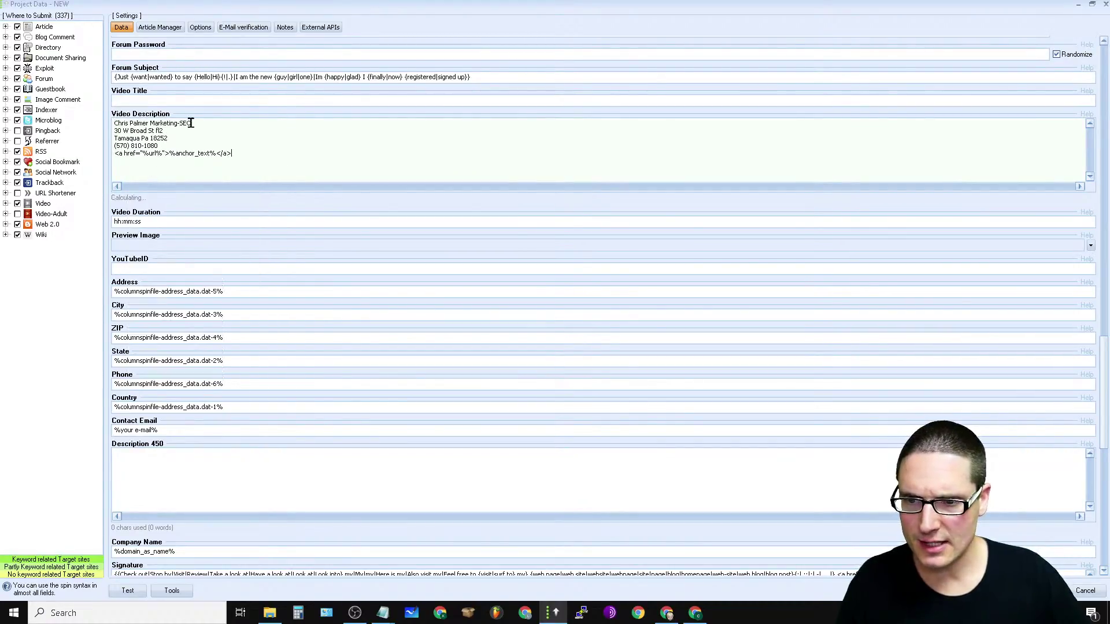
Step: Set the Video Title to 'Best SEO Consultants | SEO Consulting'
left_click(199, 103)
type("Best SEO Con")
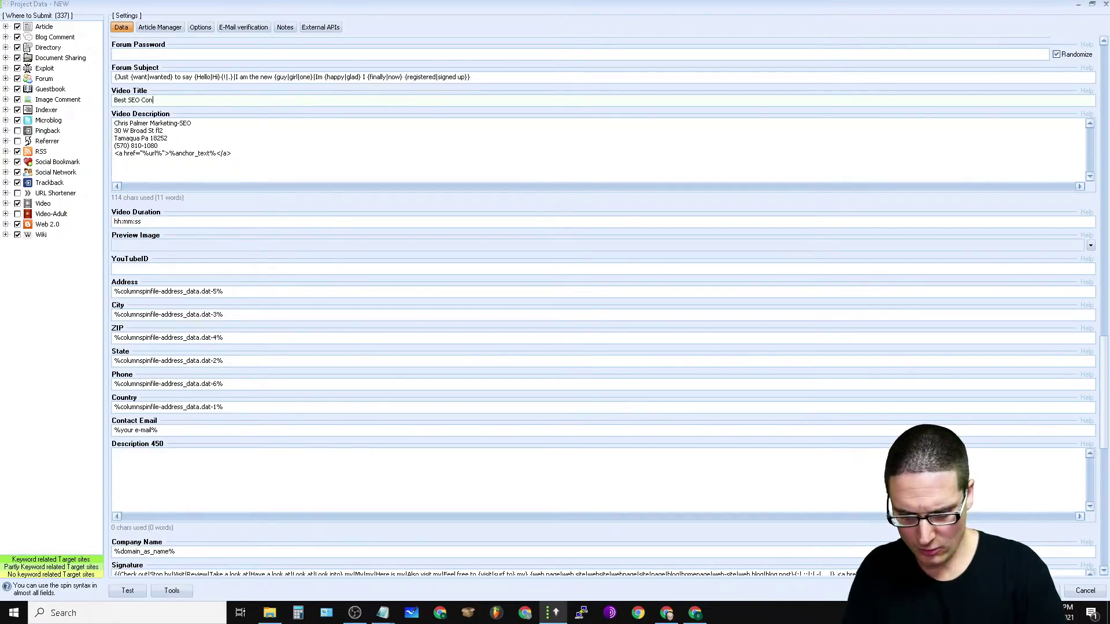
type("sultants")
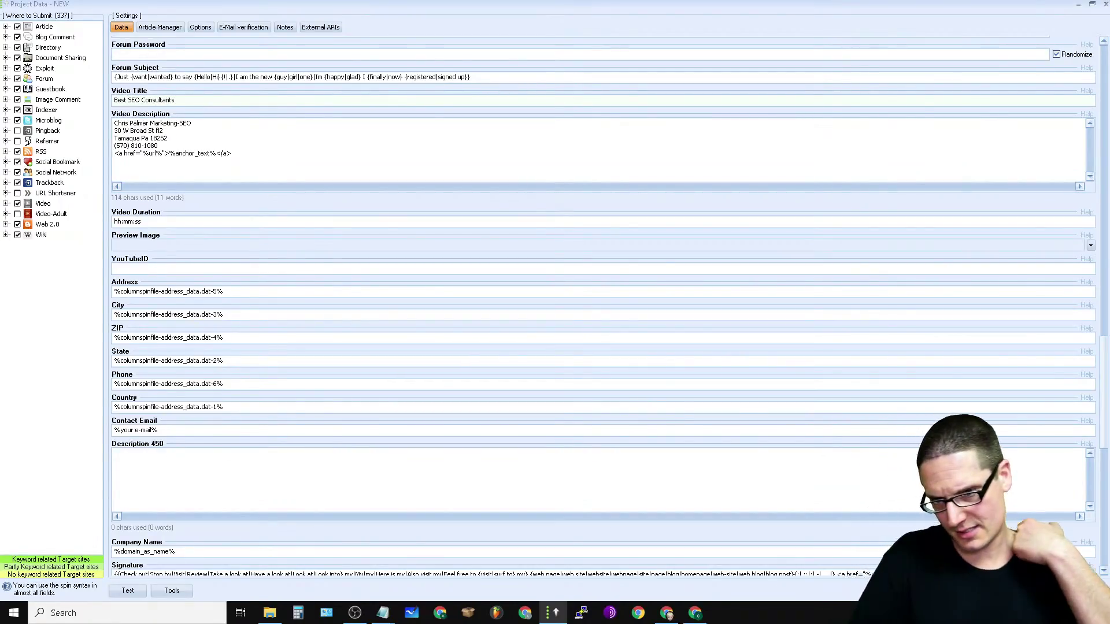
type(" | S")
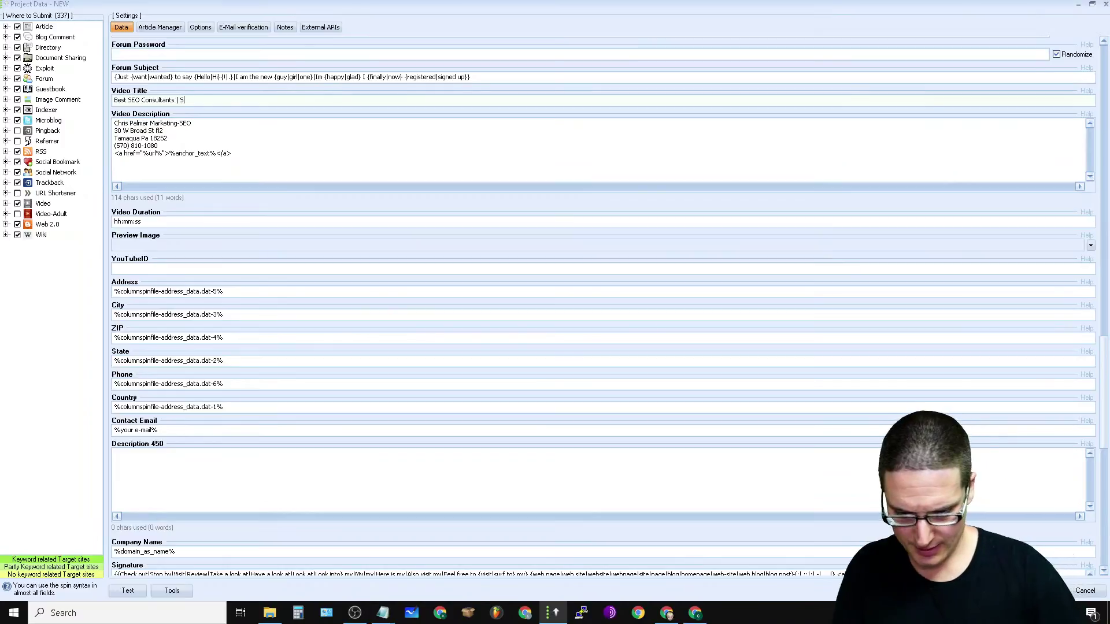
type("EO Consulting")
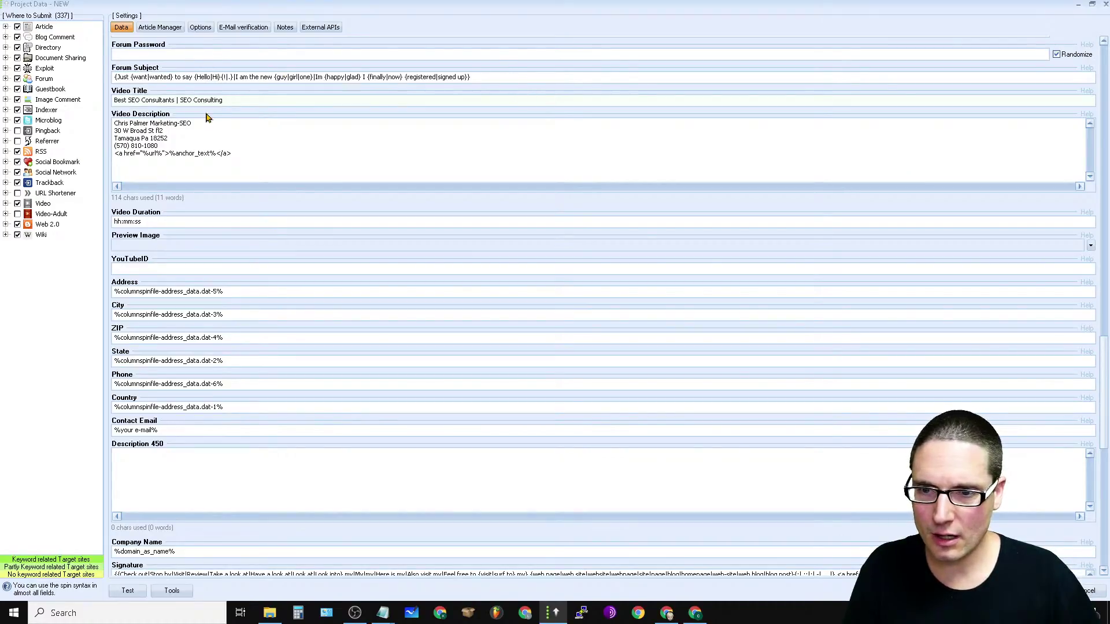
scroll(835, 220, "up", 2)
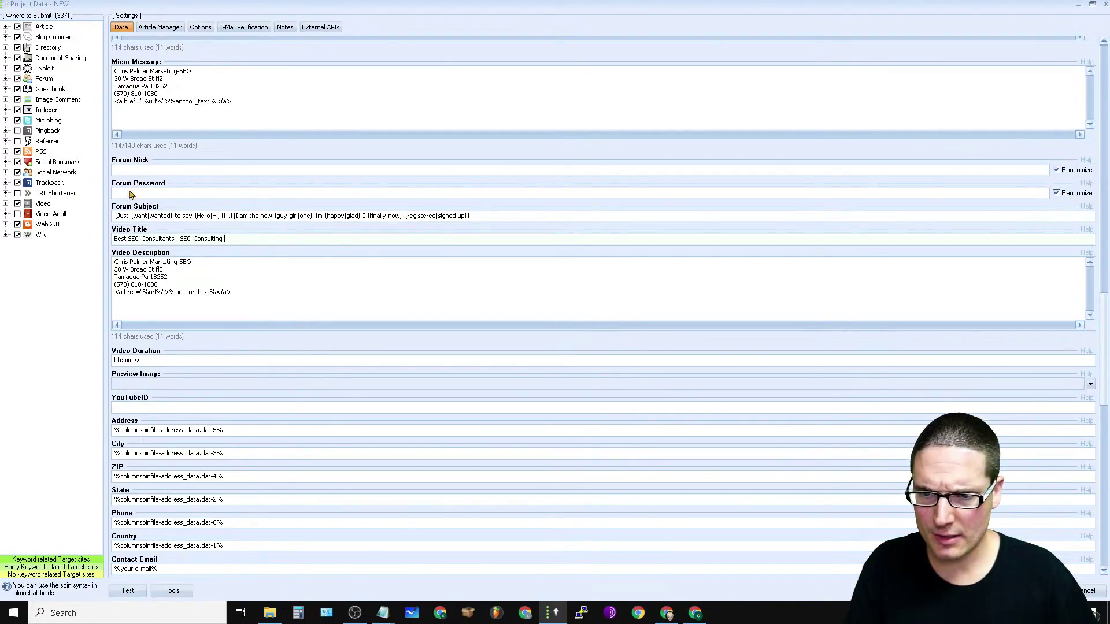
Step: Rewrite the Forum Subject as 'SEO Consulting | Digital Marketing', removing the misspelled words
left_click(496, 214)
key("ctrl+a")
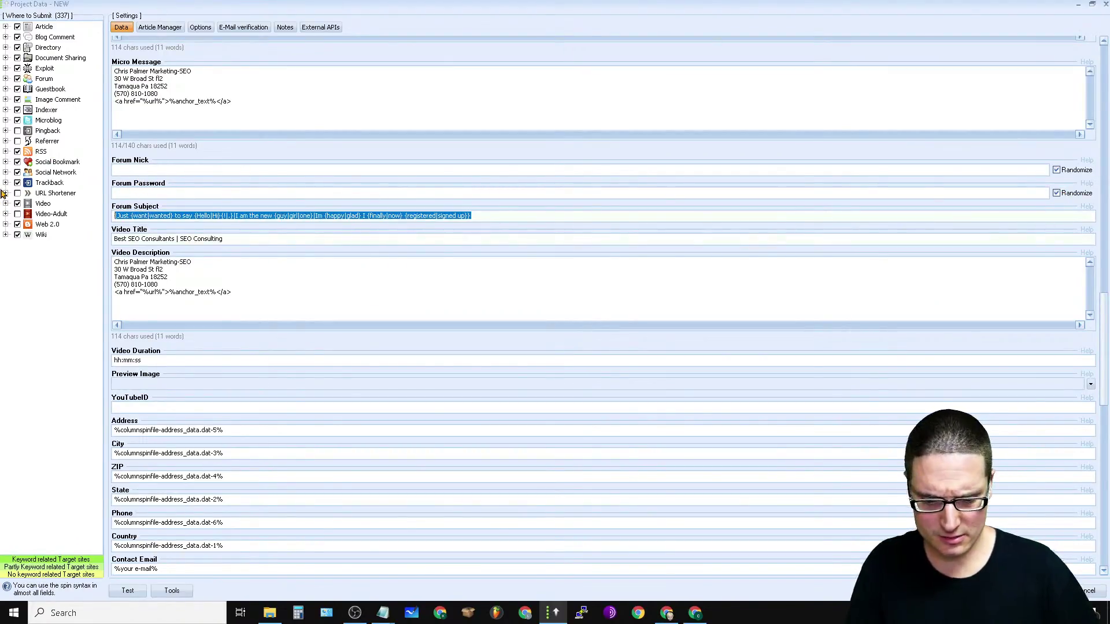
type("SEO")
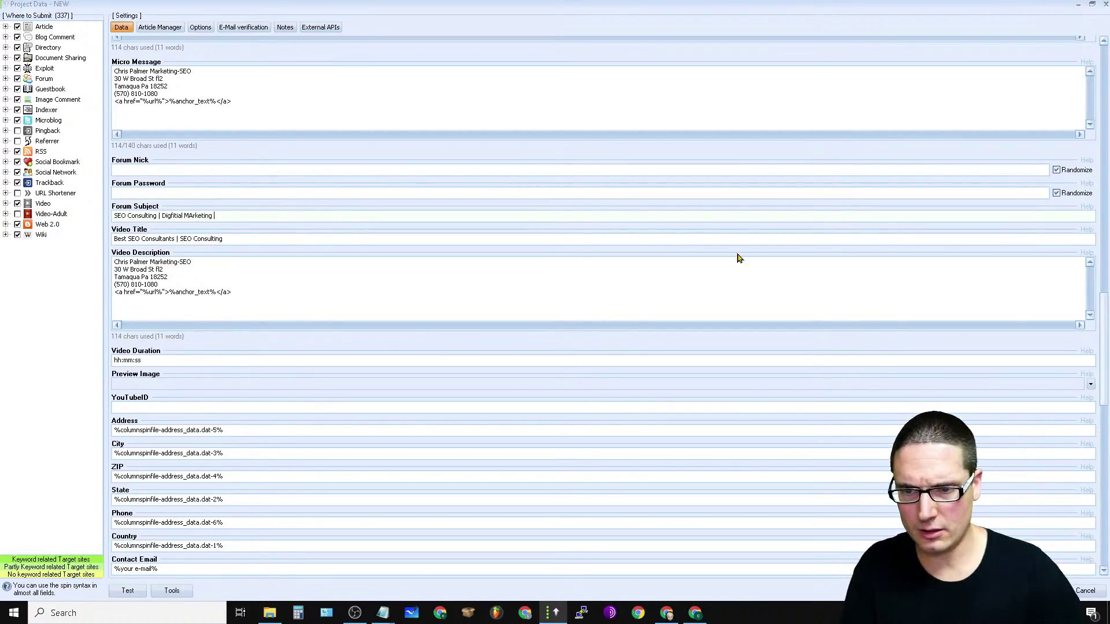
left_click_drag(270, 216, 166, 233)
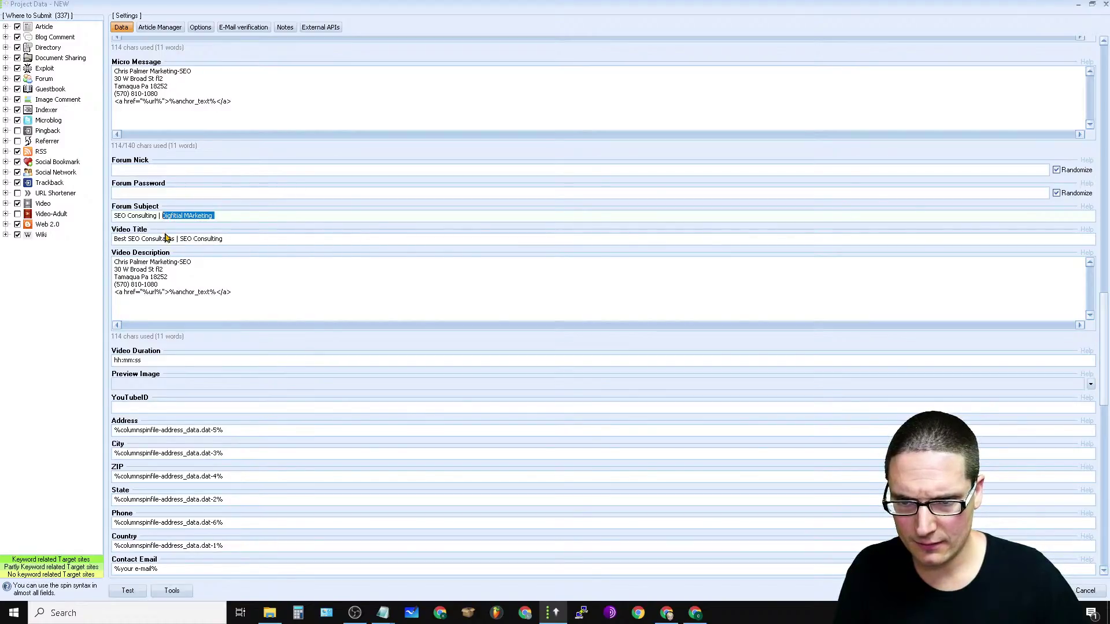
key("BackSpace")
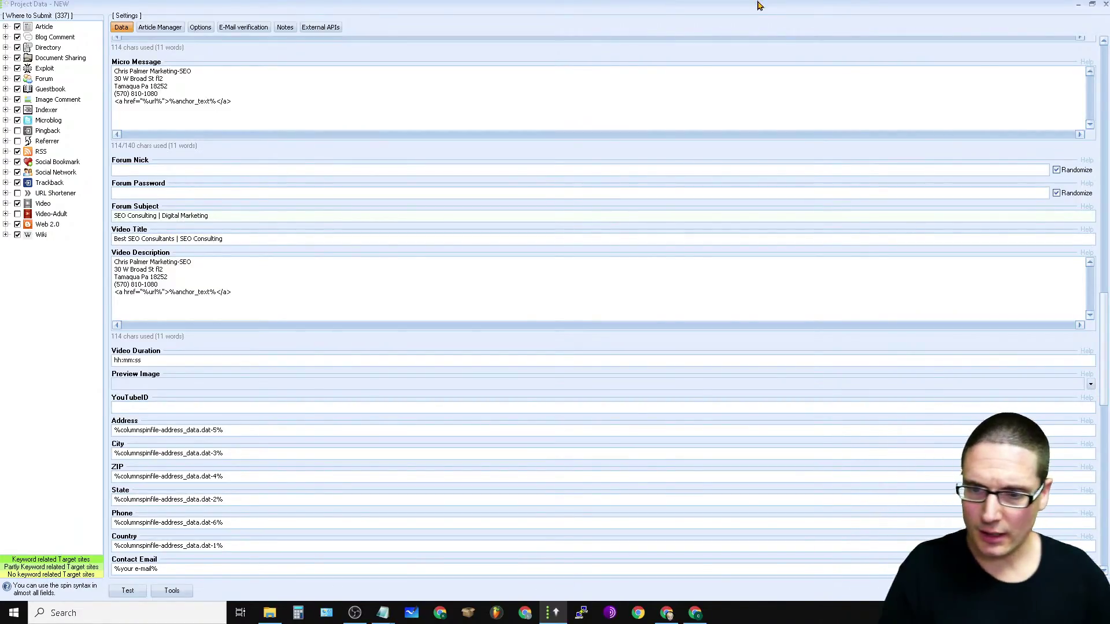
Step: Check the Video Title and Description, then bring the Google Sheets query list forward
left_click_drag(222, 237, 100, 251)
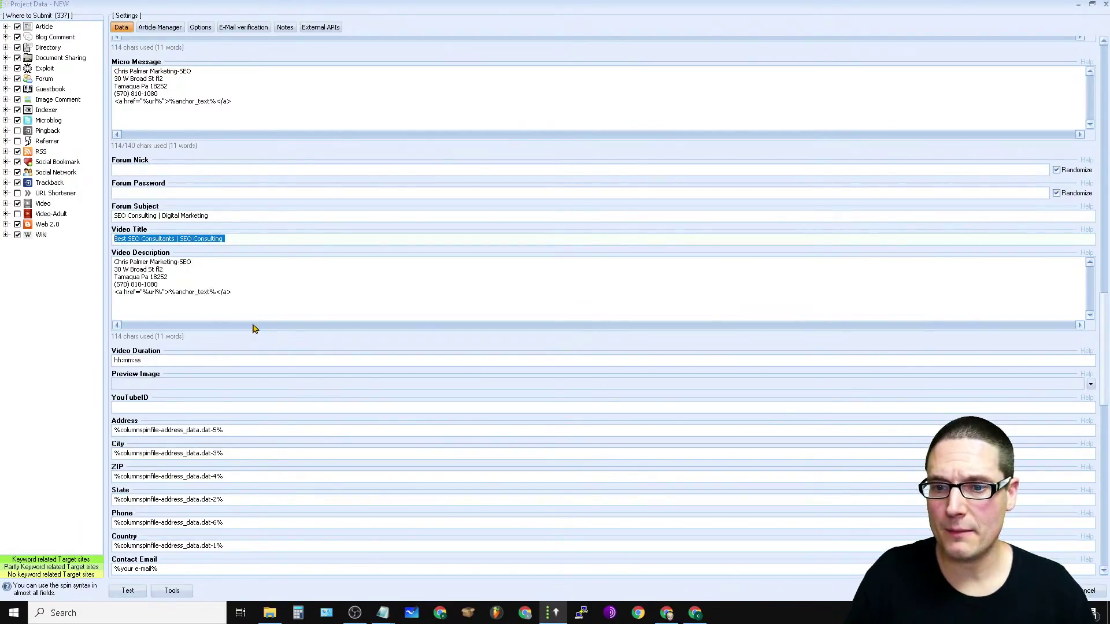
left_click(294, 307)
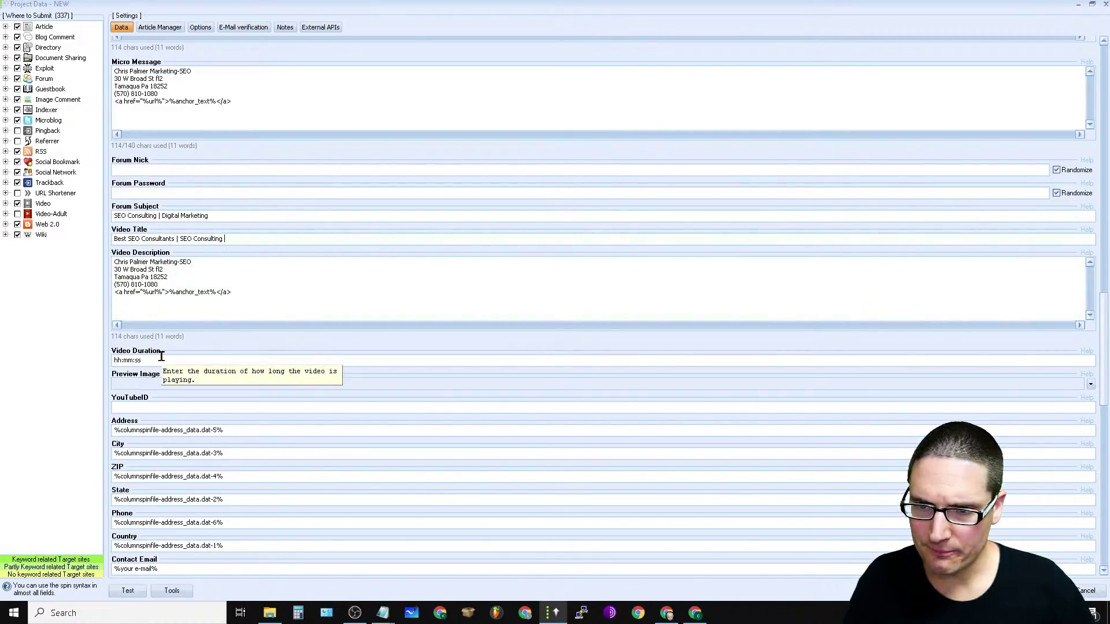
left_click(668, 614)
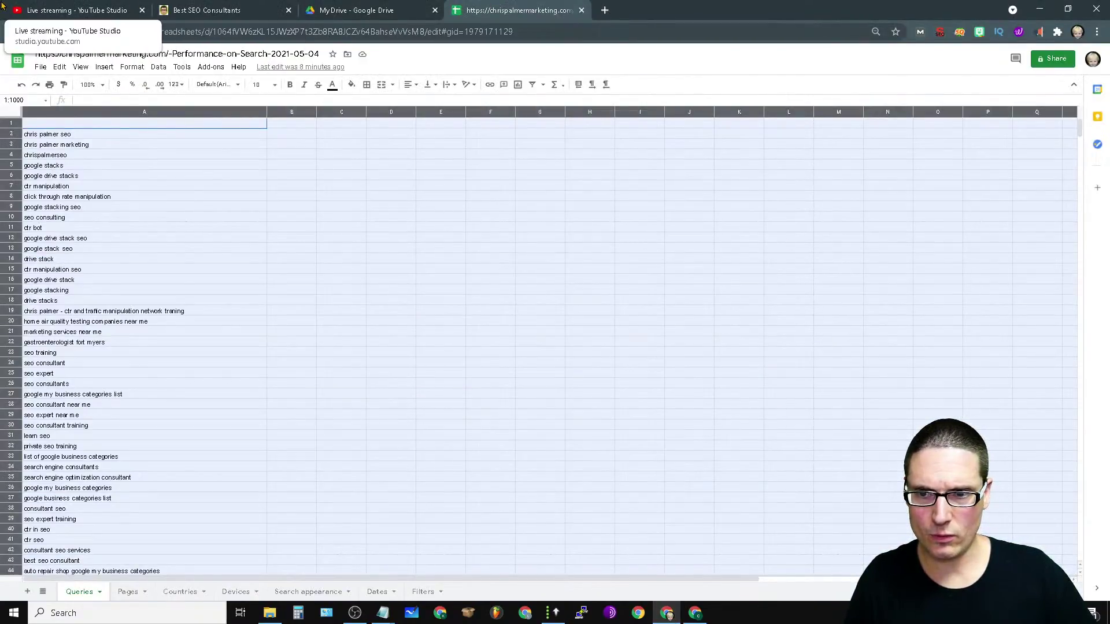
Step: Open the GSA SER Search Engine Ranker Backlinks Tutorial live stream from YouTube in a new tab and like it
left_click(604, 10)
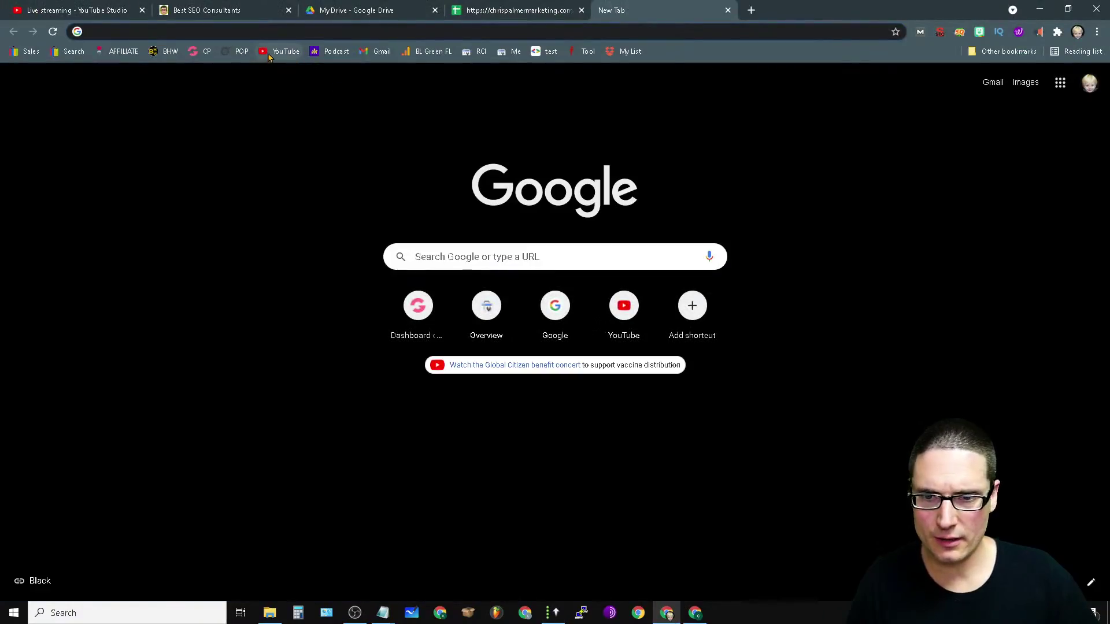
left_click(278, 52)
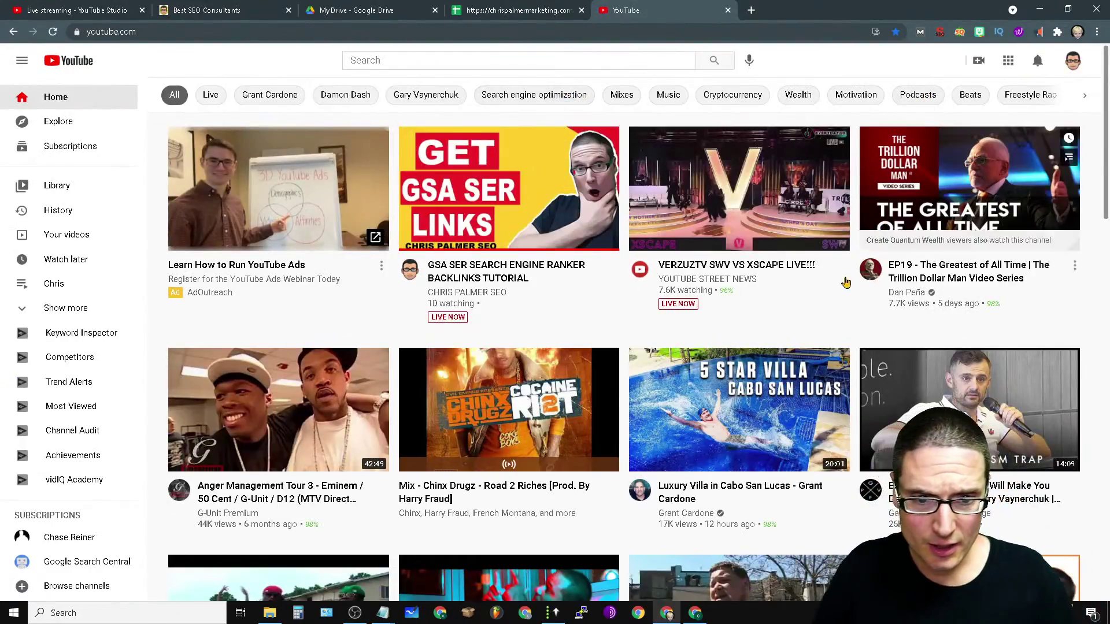
left_click(469, 285)
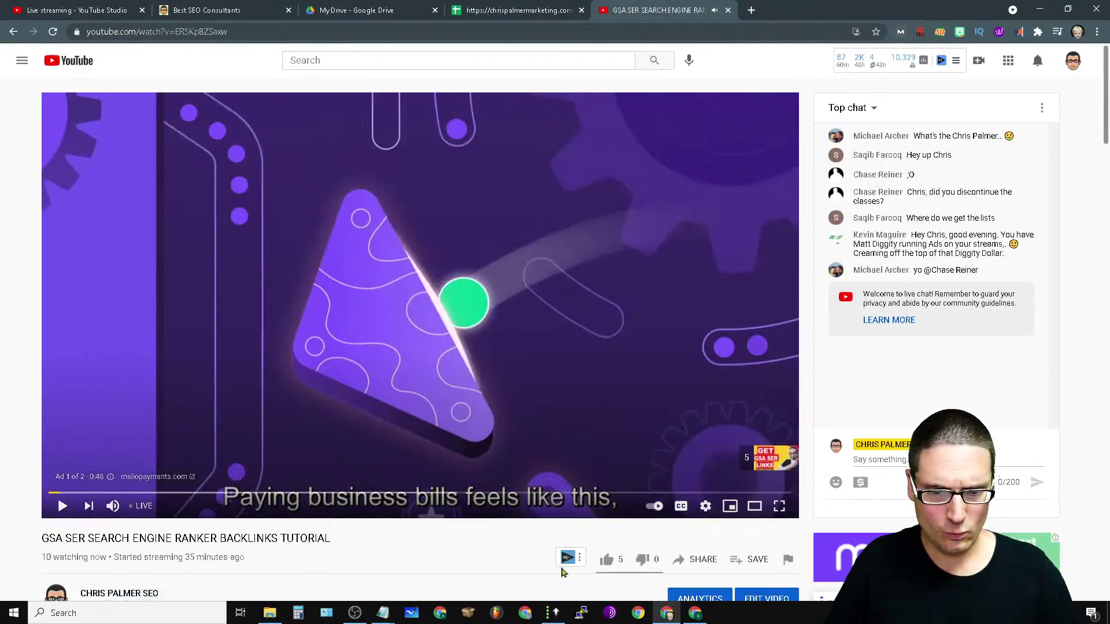
left_click(606, 560)
Step: Look over a viewer's question in the live chat, then open the account menu
scroll(366, 450, "down", 10)
scroll(229, 359, "up", 10)
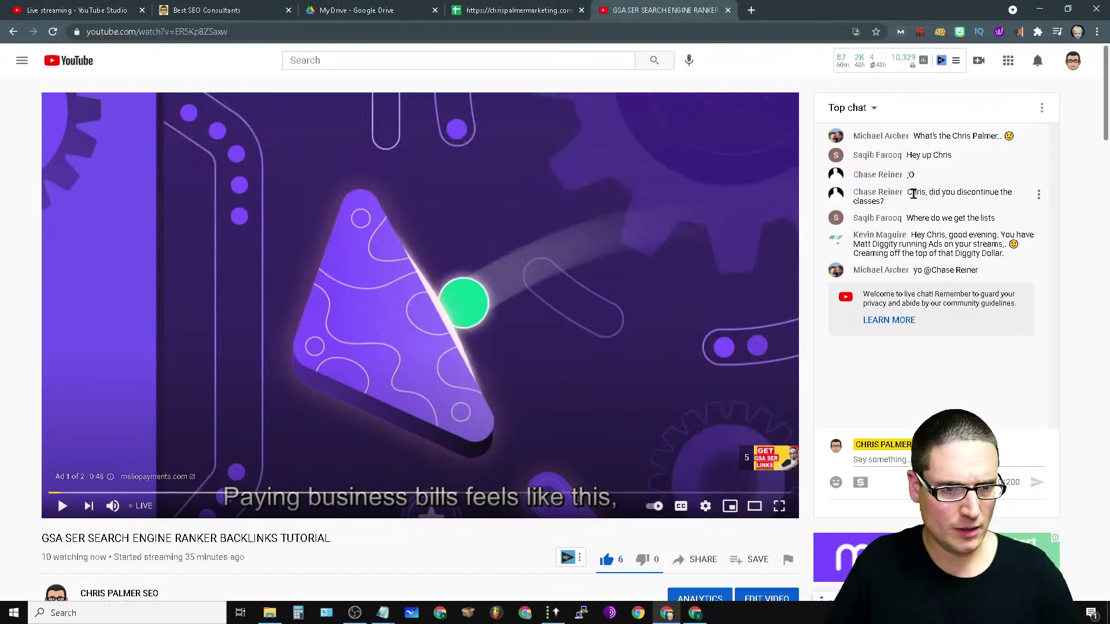
left_click_drag(910, 195, 1013, 192)
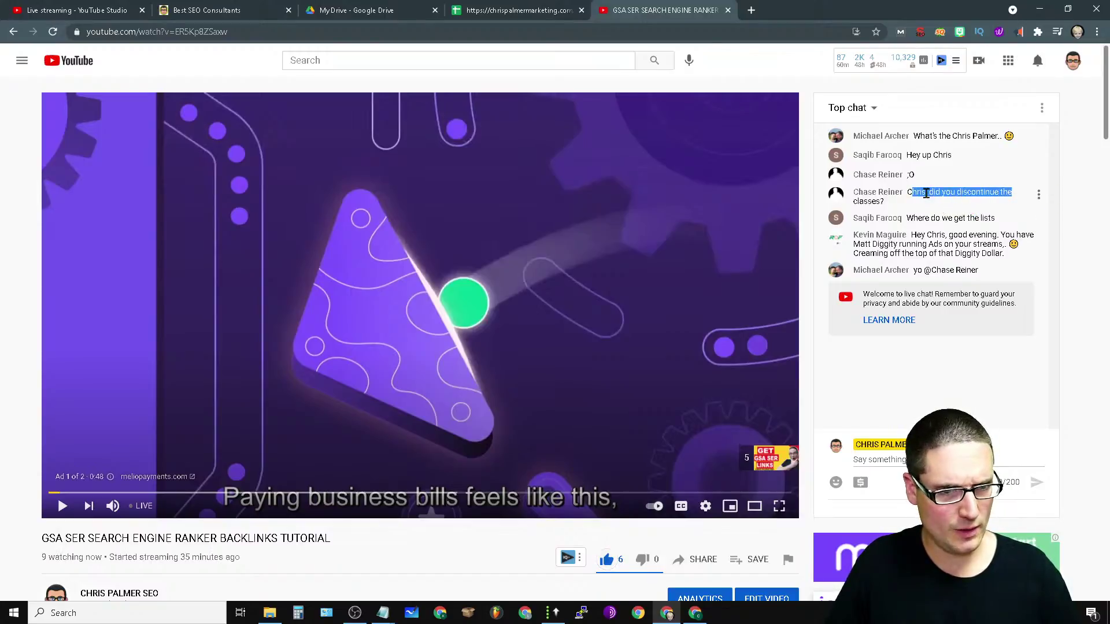
left_click(976, 176)
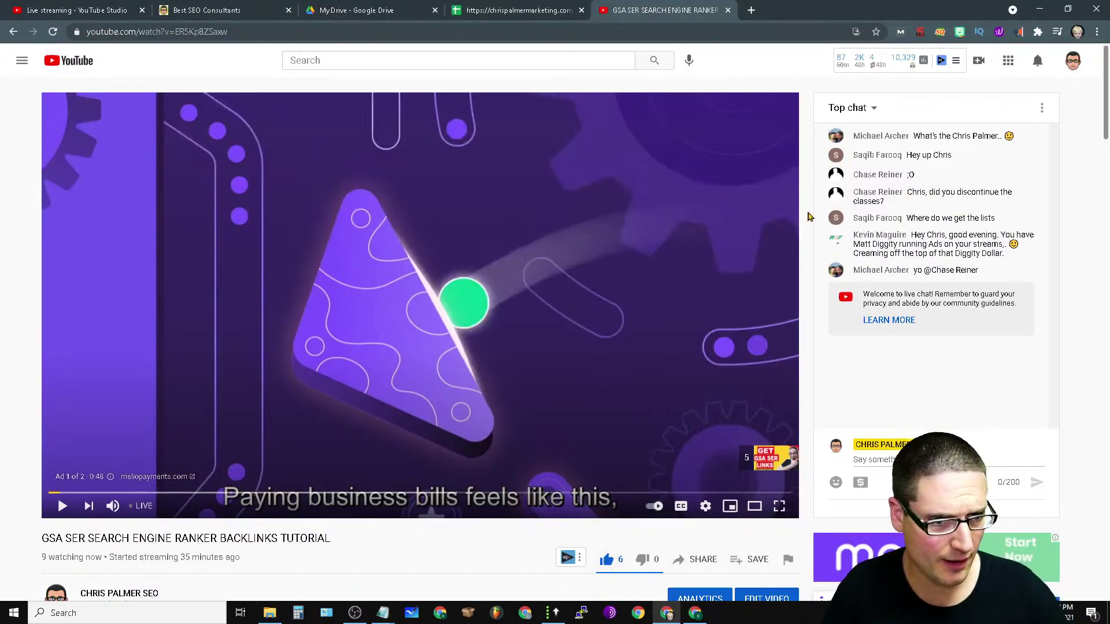
left_click(1073, 60)
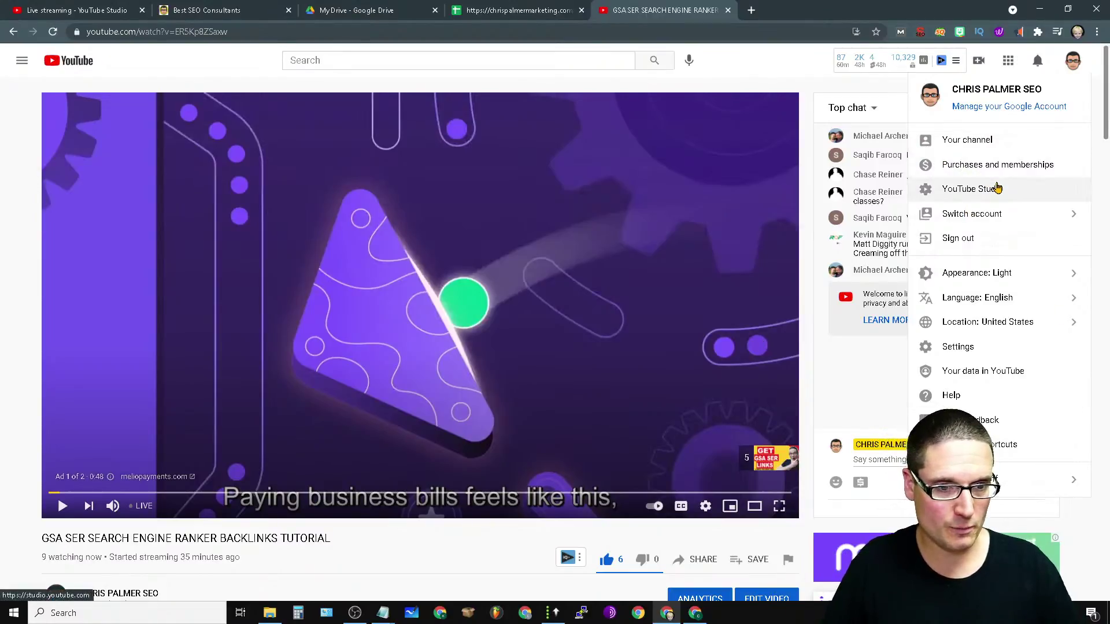
Step: Copy the Best SEO Consultant video link from YouTube Studio's Content list and return to GSA SER
left_click(998, 188)
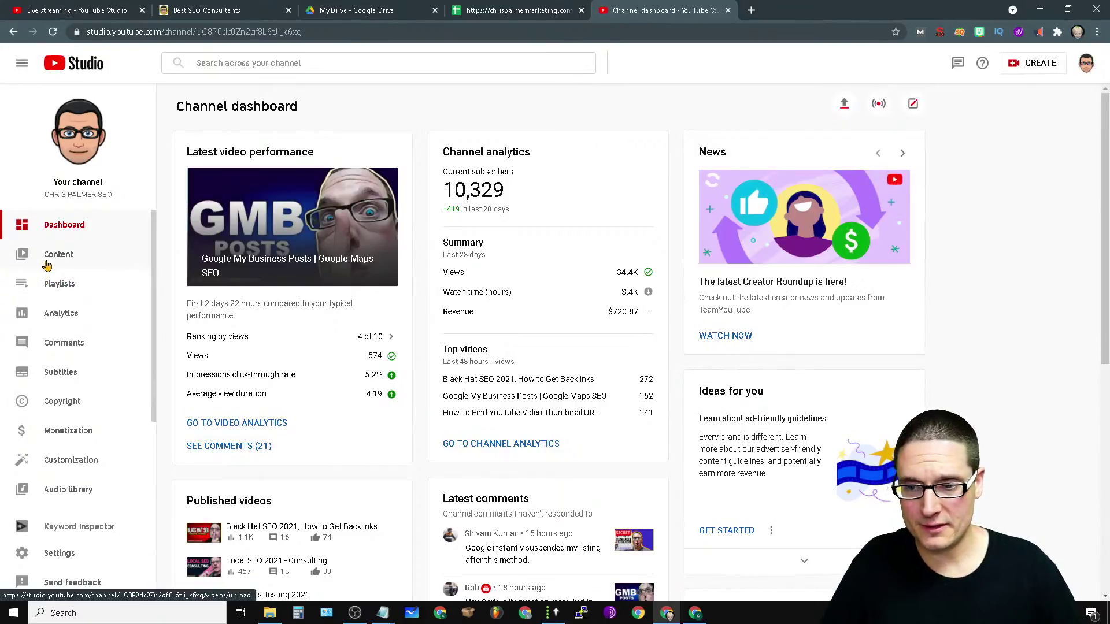
left_click(47, 263)
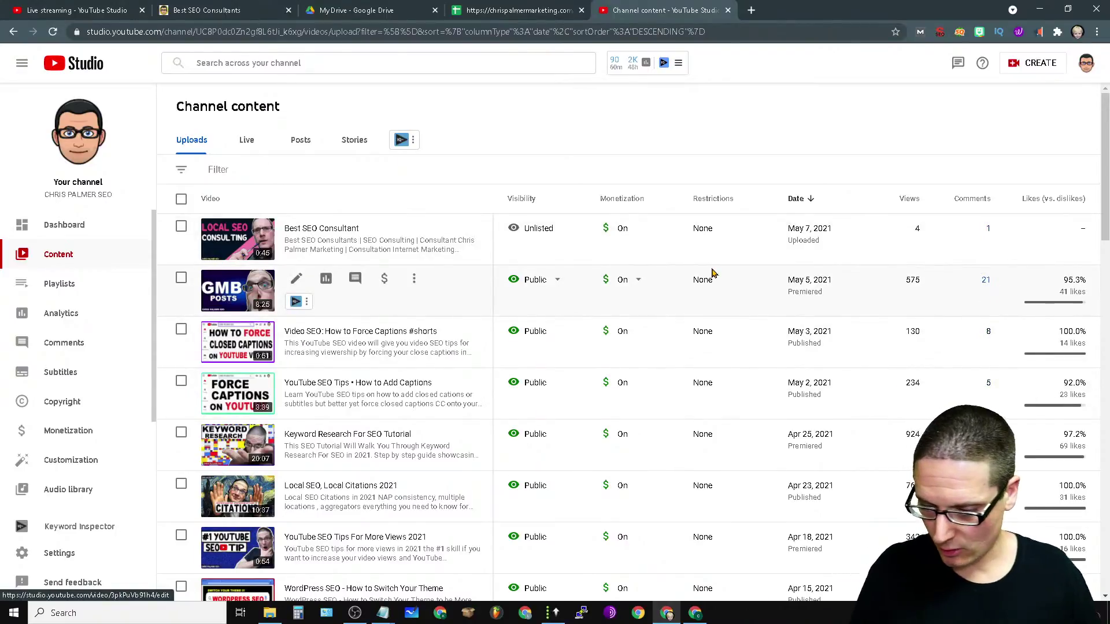
left_click(282, 246)
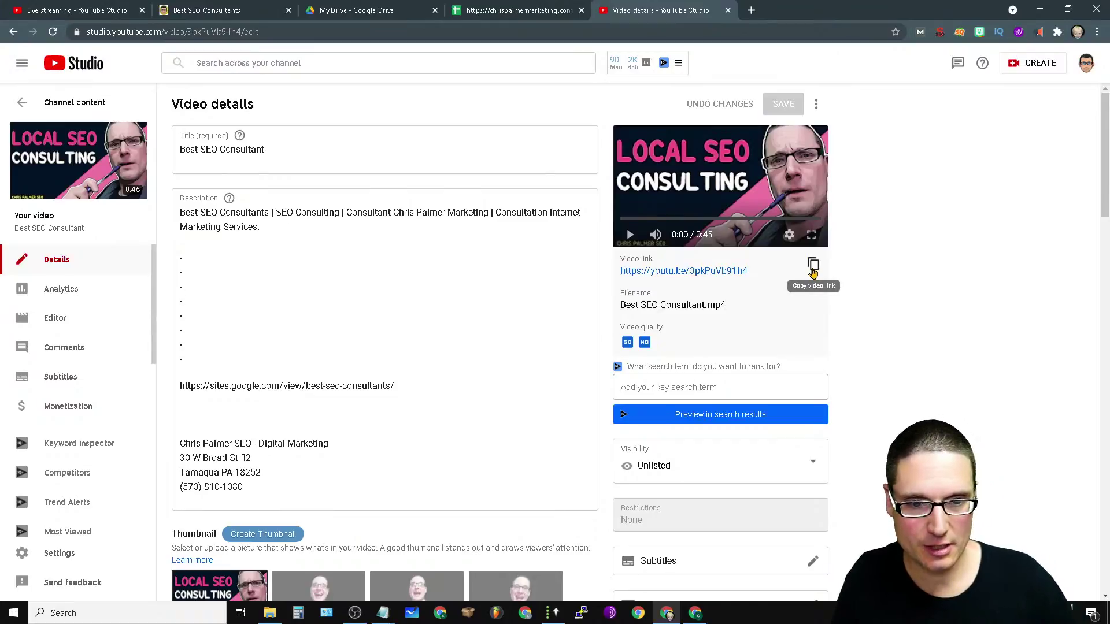
left_click(813, 267)
left_click(75, 10)
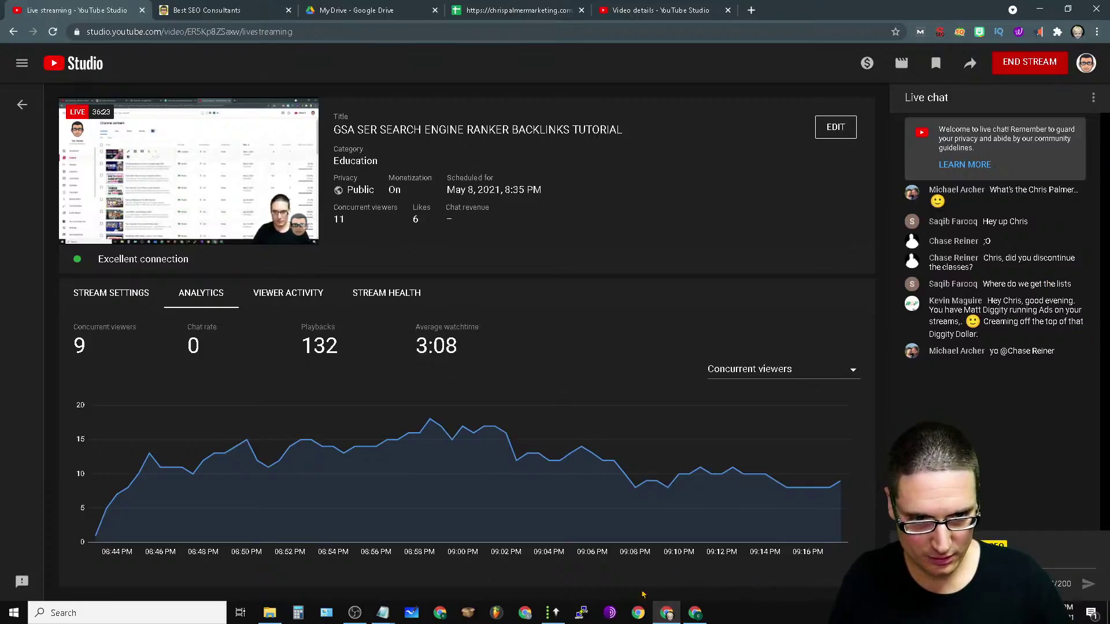
left_click(560, 607)
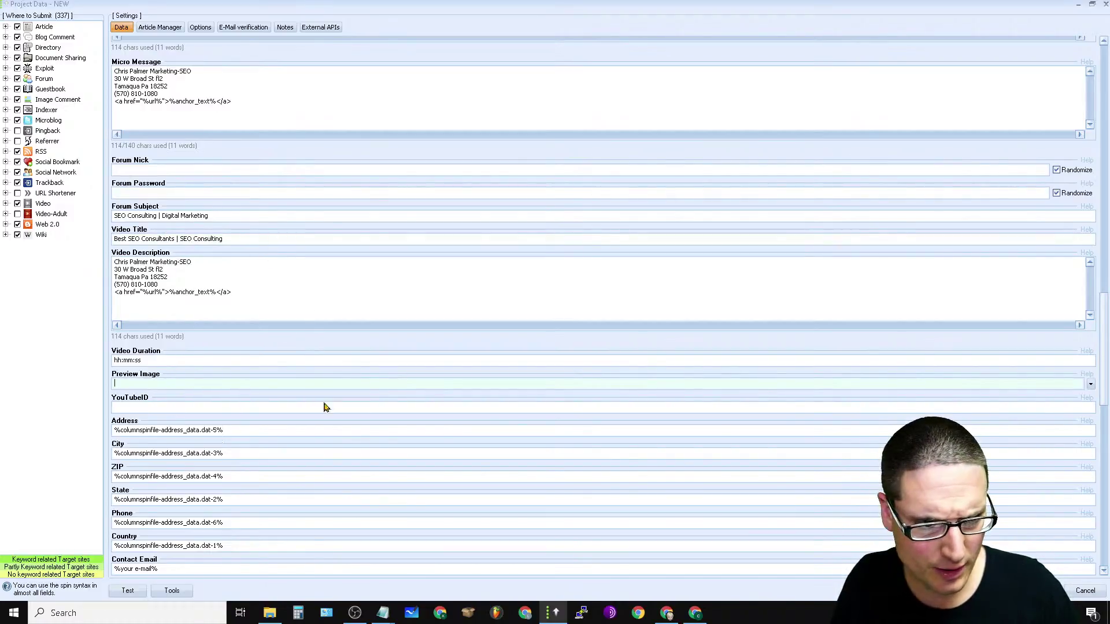
Step: Look for a preview image in Downloads, Desktop and the chrsplmr.com images folder
left_click(1091, 386)
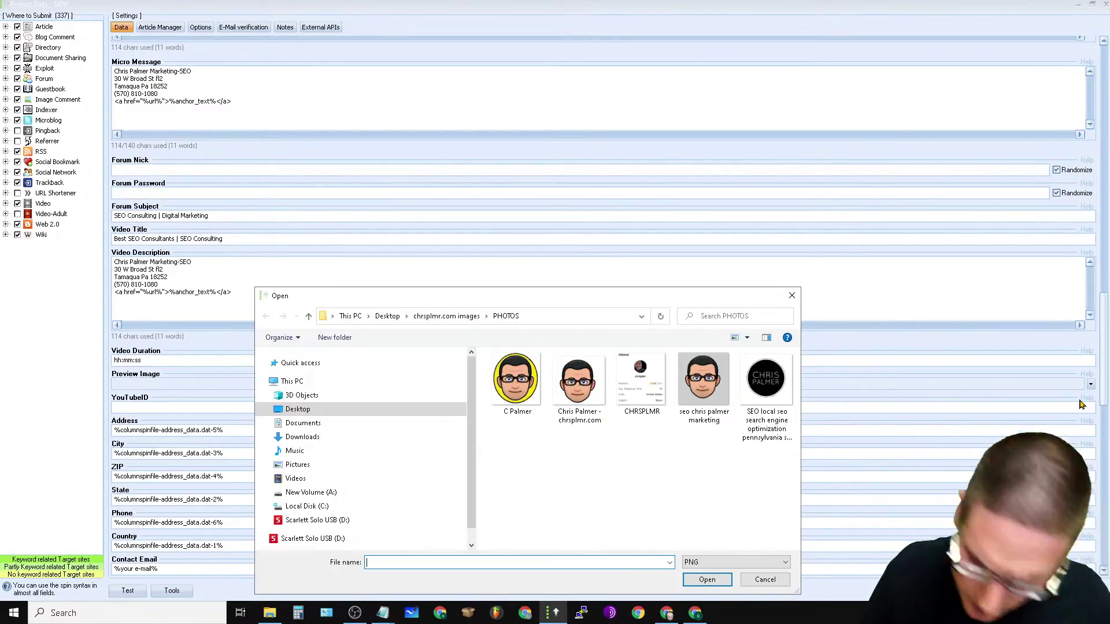
left_click(303, 438)
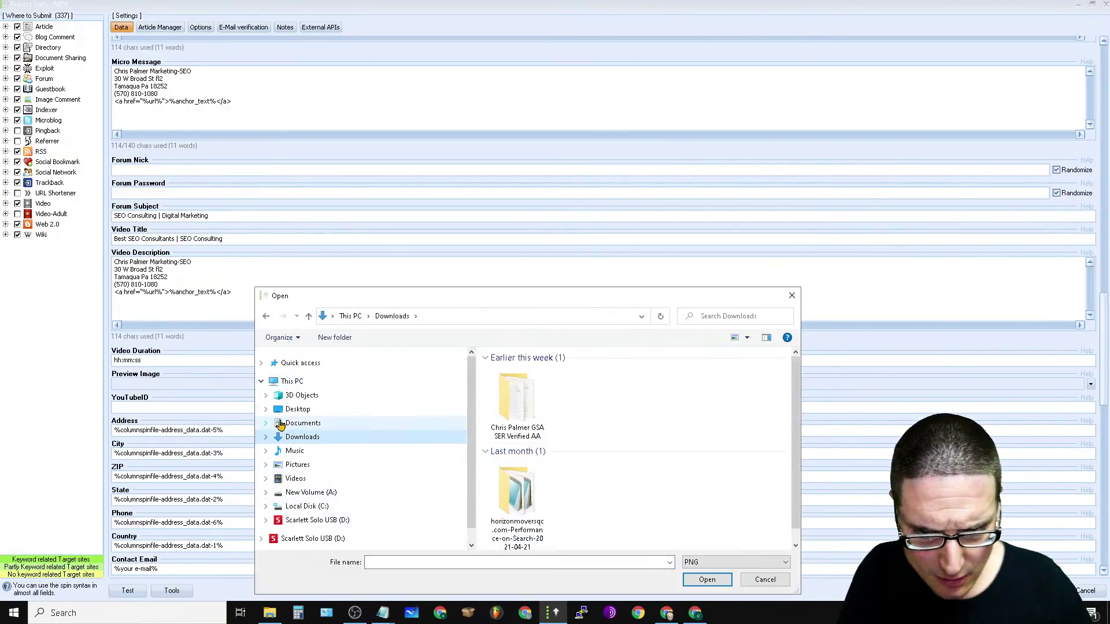
left_click(364, 409)
double_click(582, 414)
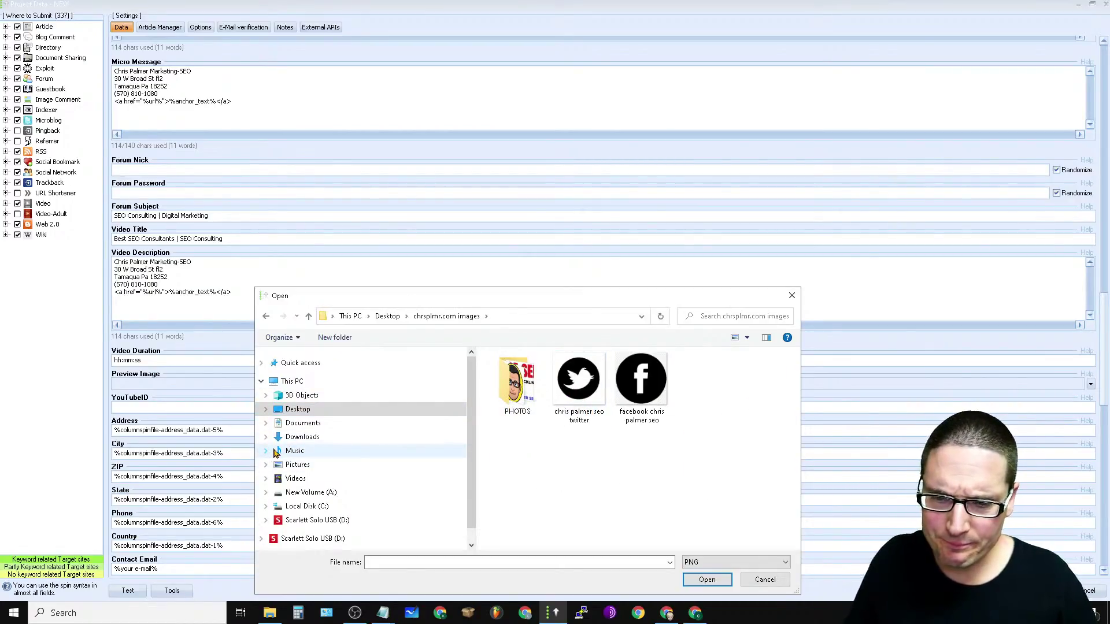
left_click(305, 437)
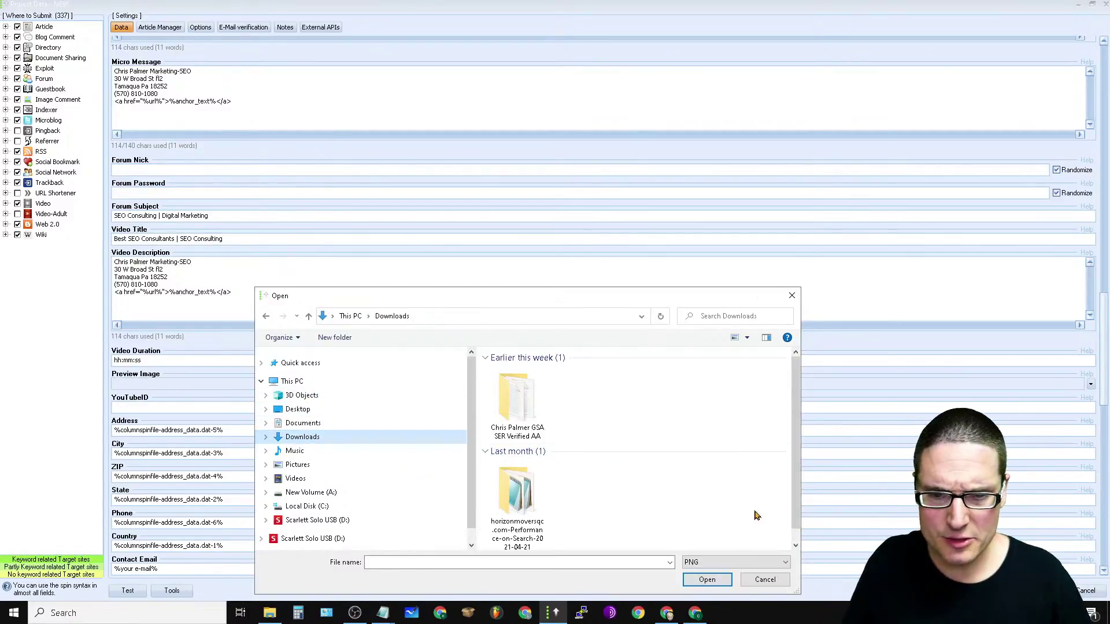
Step: Show all supported image types in Downloads and select Best SEO Consultants.jpg
scroll(782, 367, "down", 1)
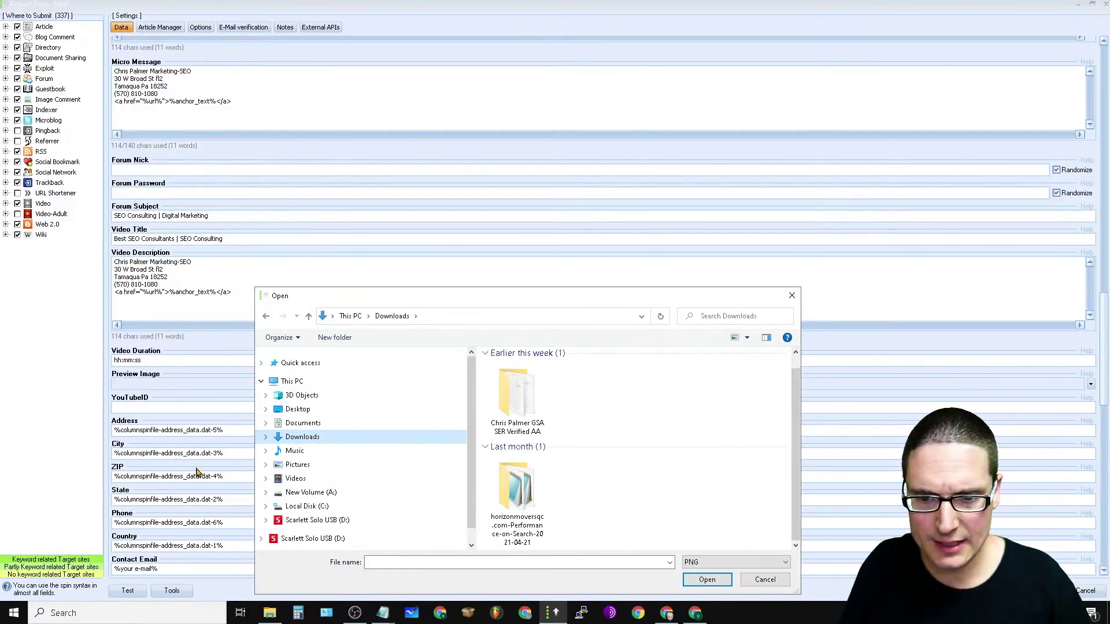
left_click(295, 424)
left_click(296, 410)
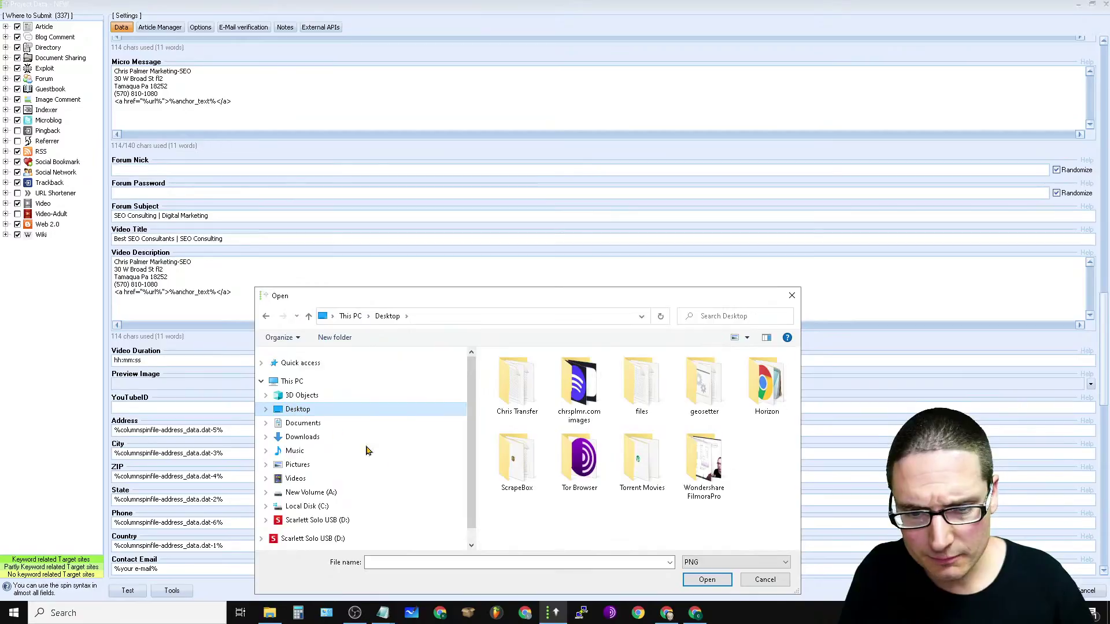
left_click(315, 438)
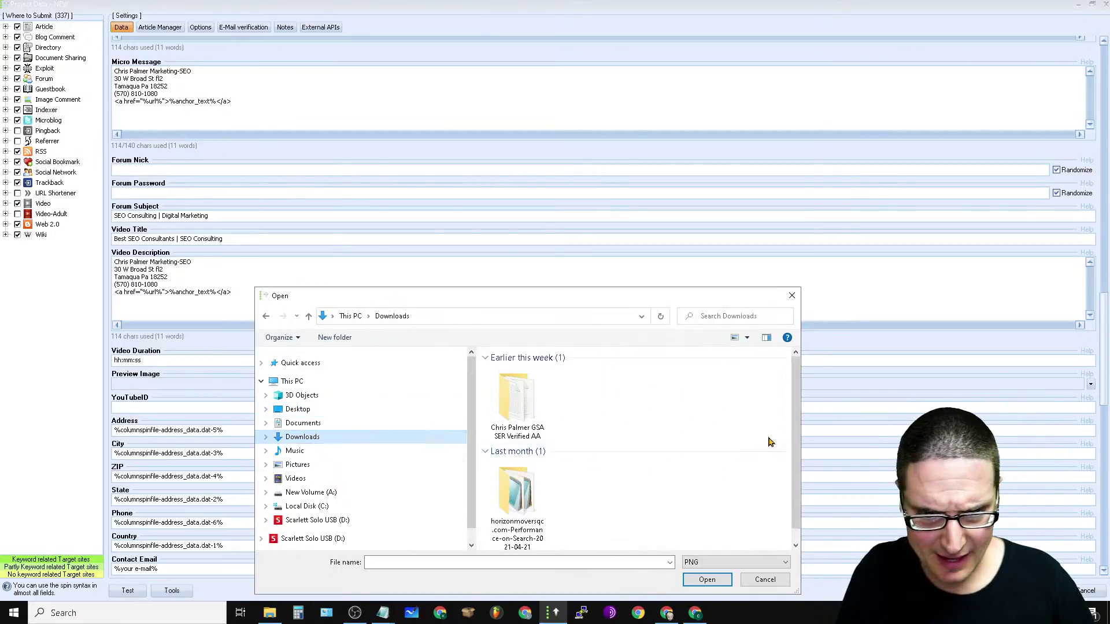
scroll(786, 405, "down", 1)
left_click(782, 562)
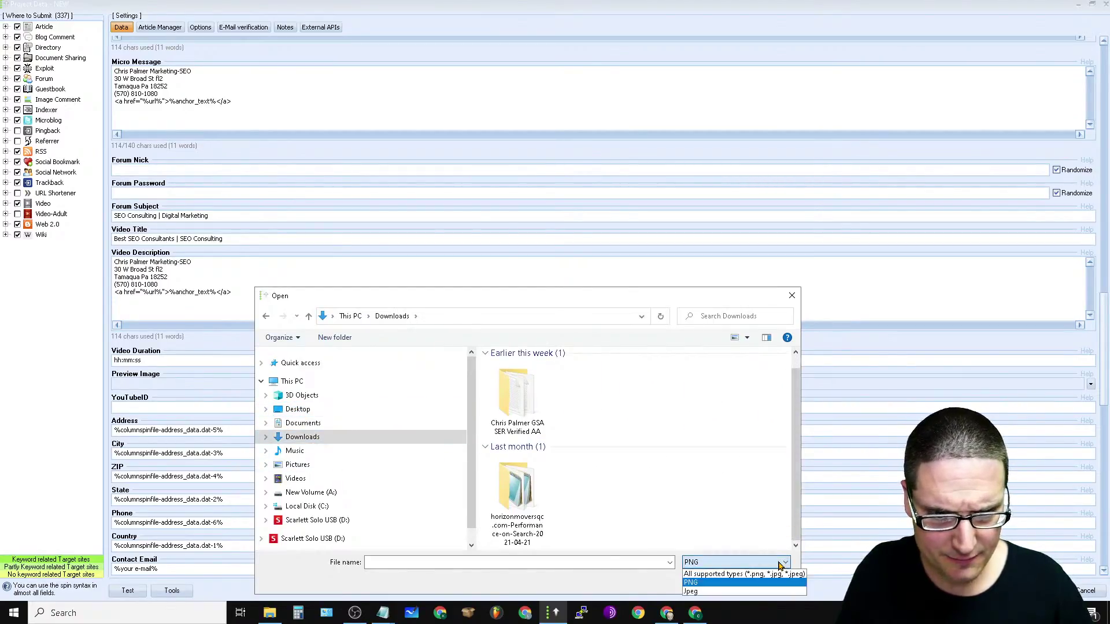
left_click(745, 574)
left_click(744, 495)
Step: Confirm the preview image, paste the video link into YouTubeID, and copy the Video Description text
left_click(707, 580)
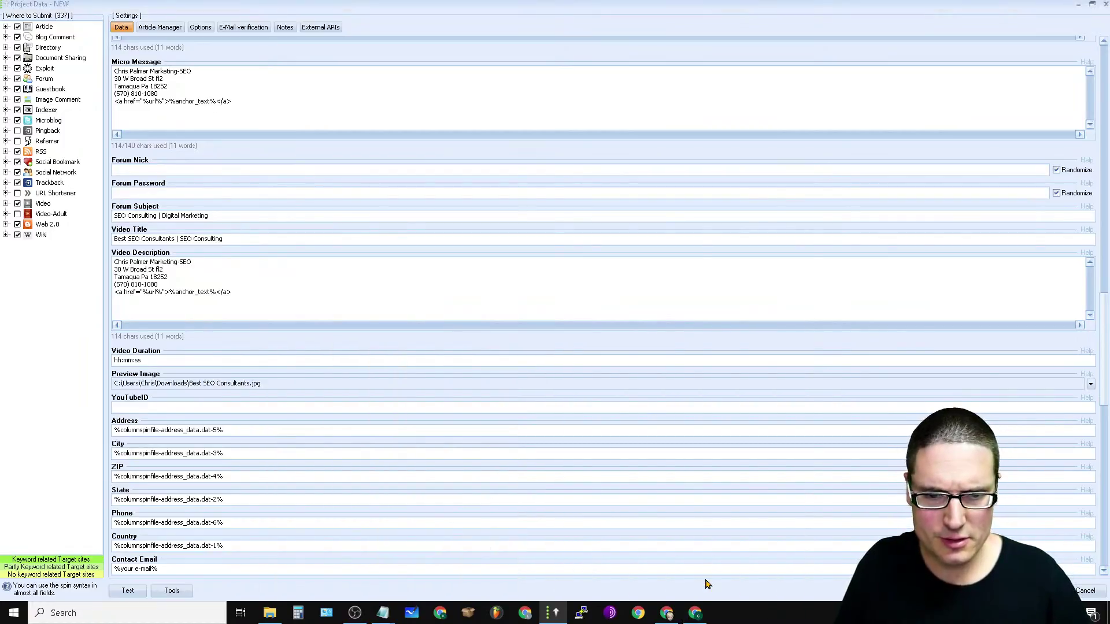
right_click(162, 411)
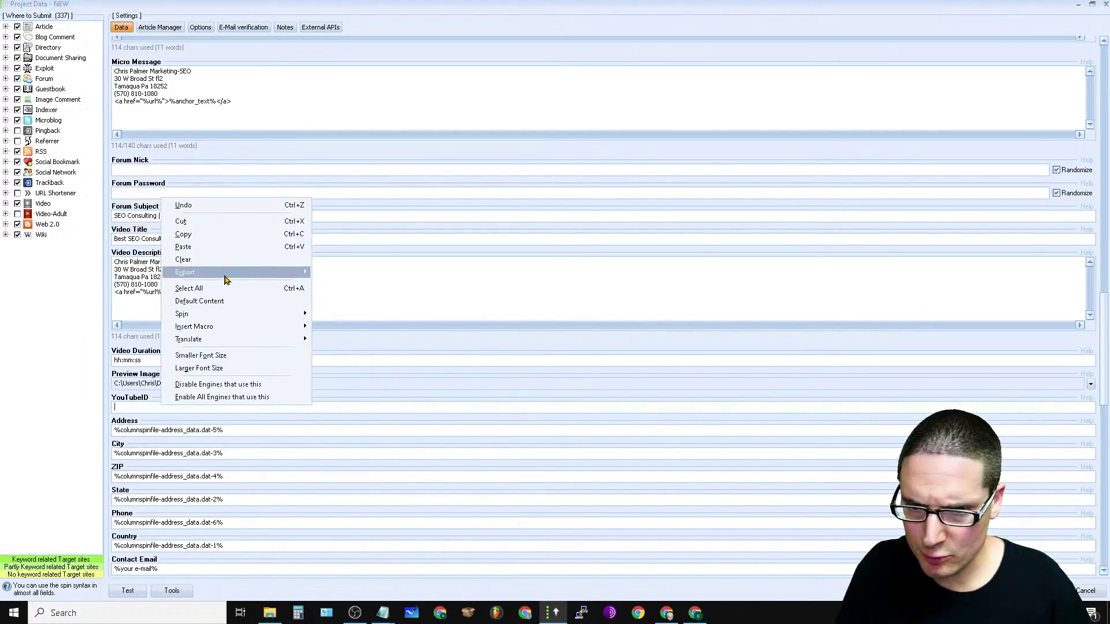
left_click(193, 250)
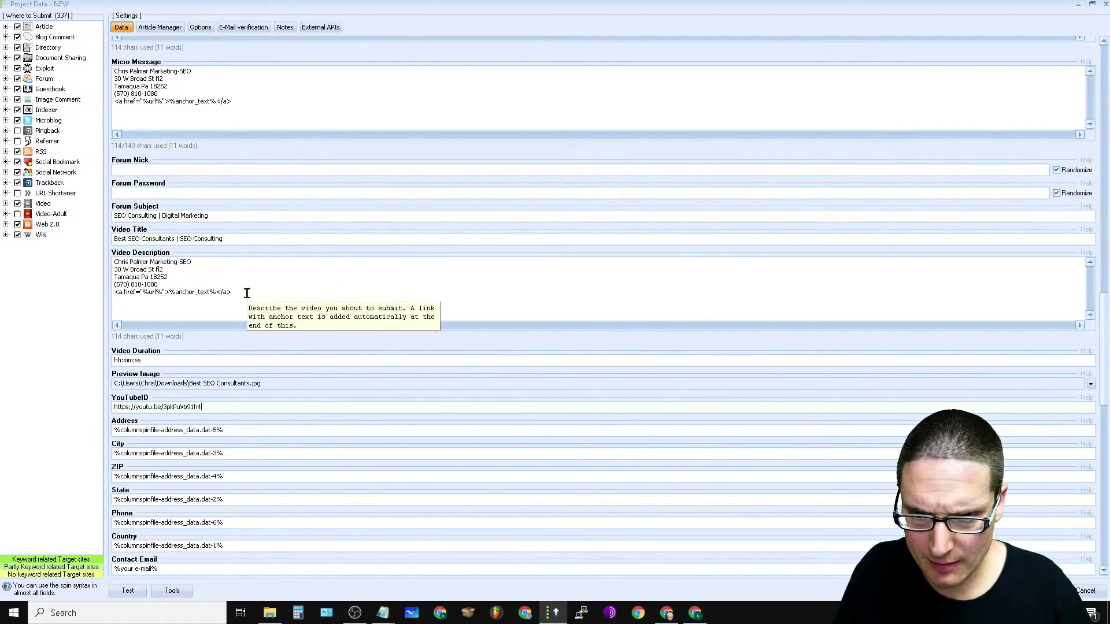
left_click_drag(248, 295, 69, 258)
right_click(139, 279)
left_click(173, 308)
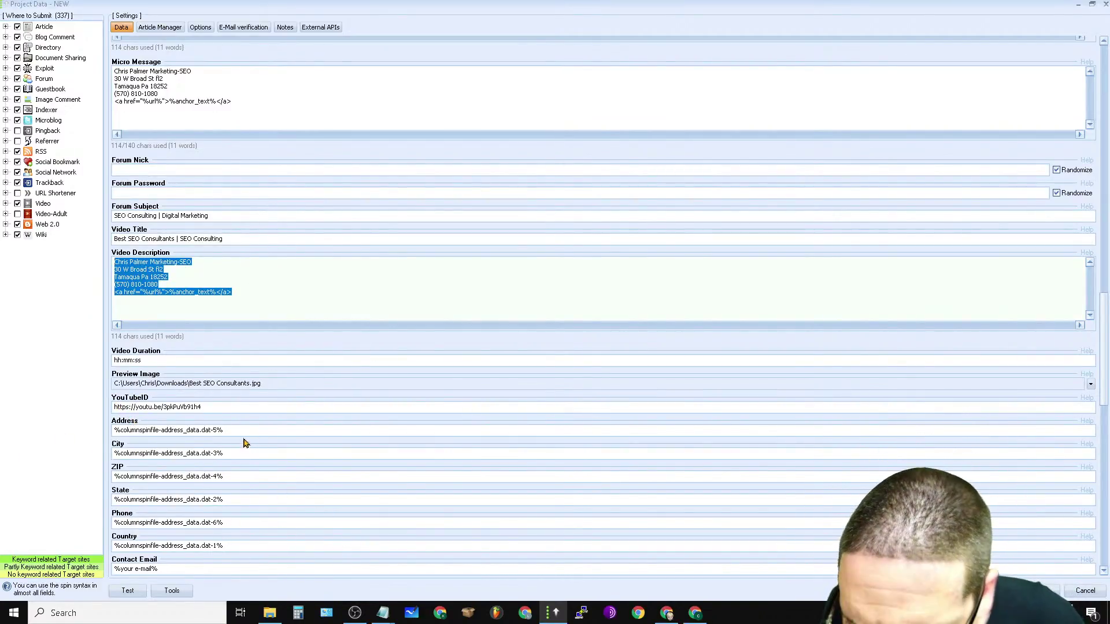
Step: Replace the Address, City, ZIP, State and Phone macros with the business's real details
left_click_drag(238, 430, 111, 418)
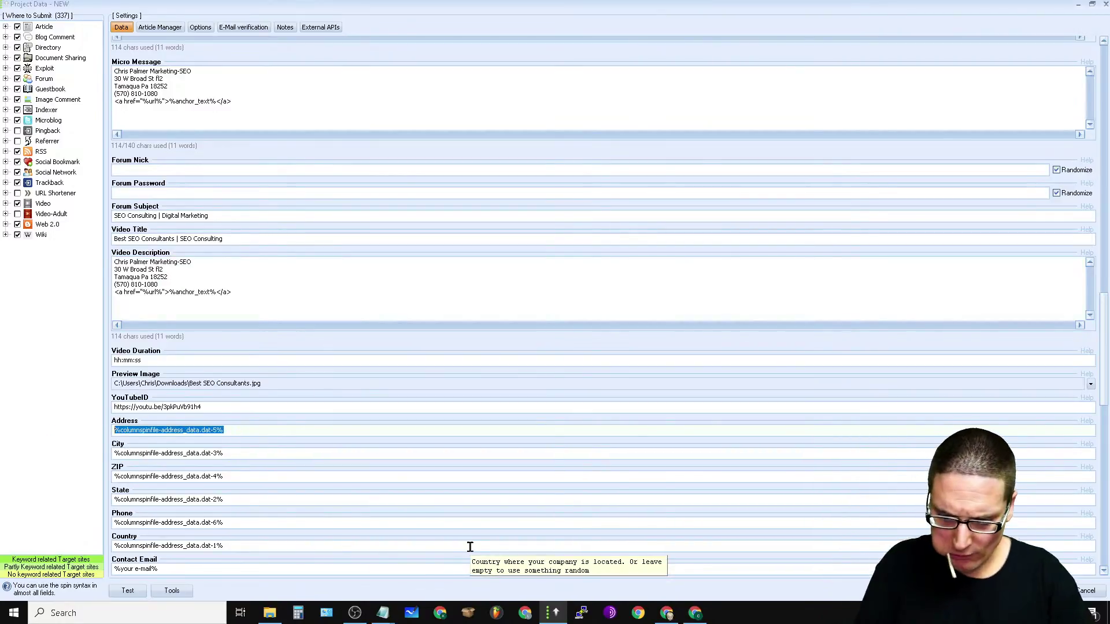
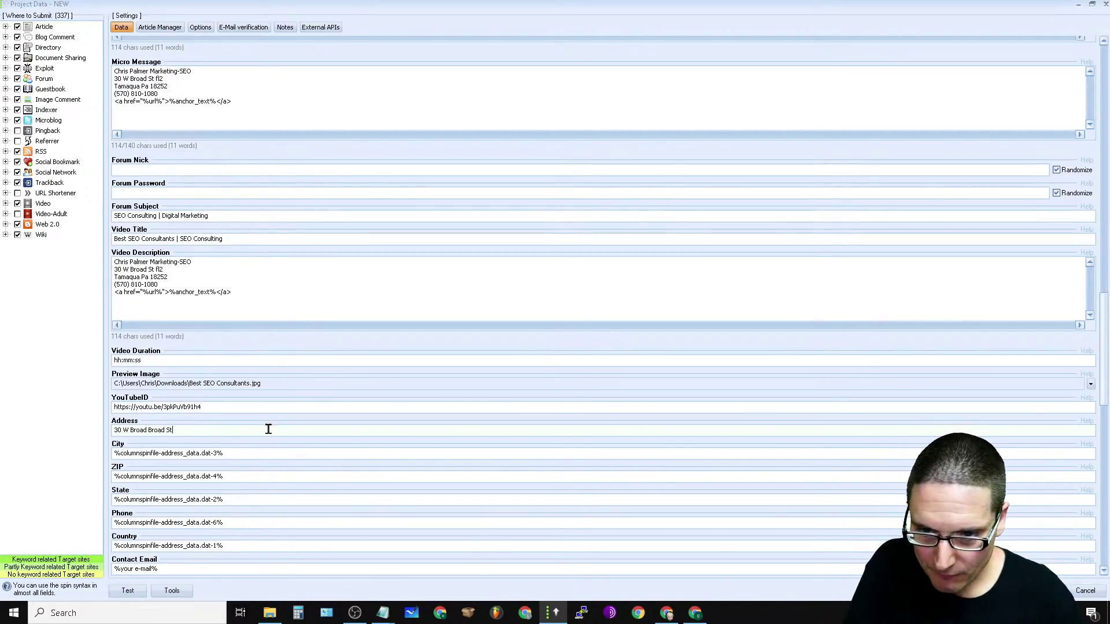
key("Tab")
type("T")
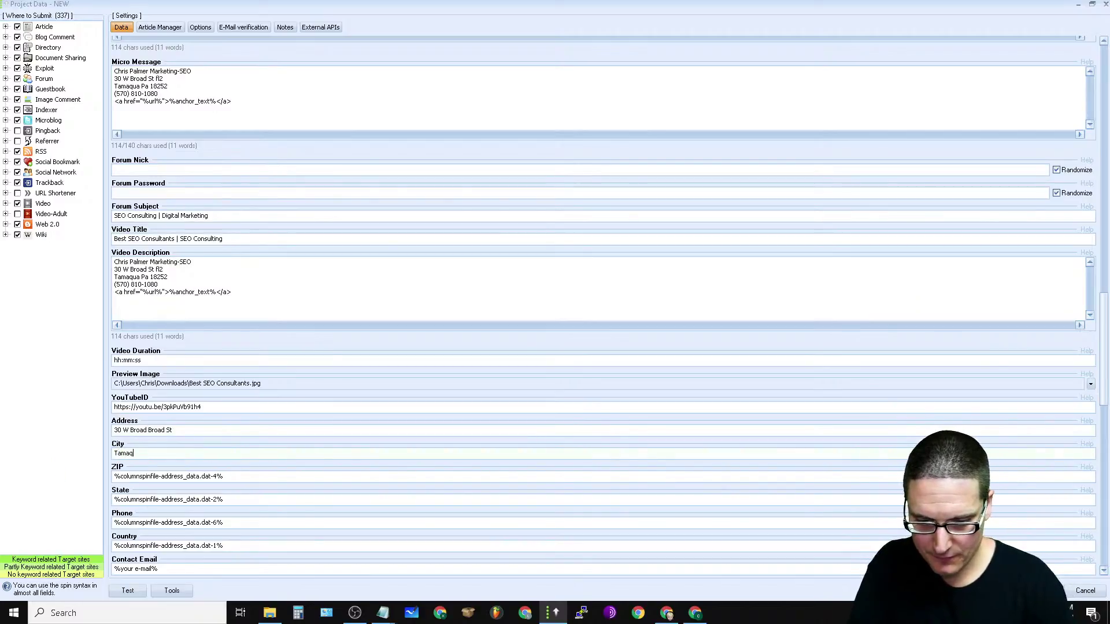
key("Tab")
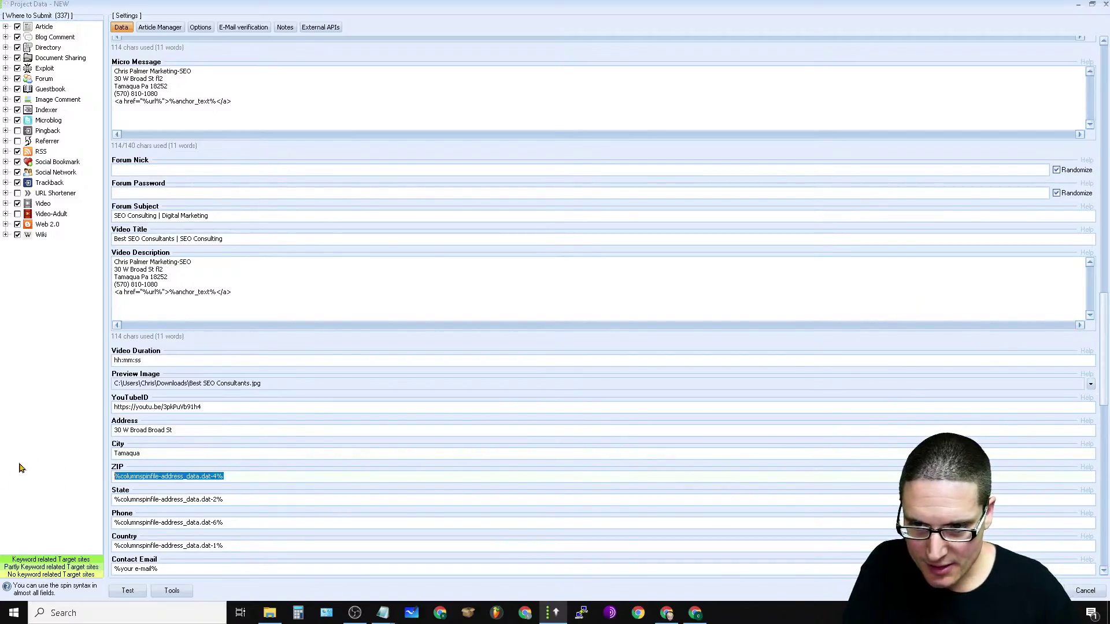
type("18252")
key("Tab")
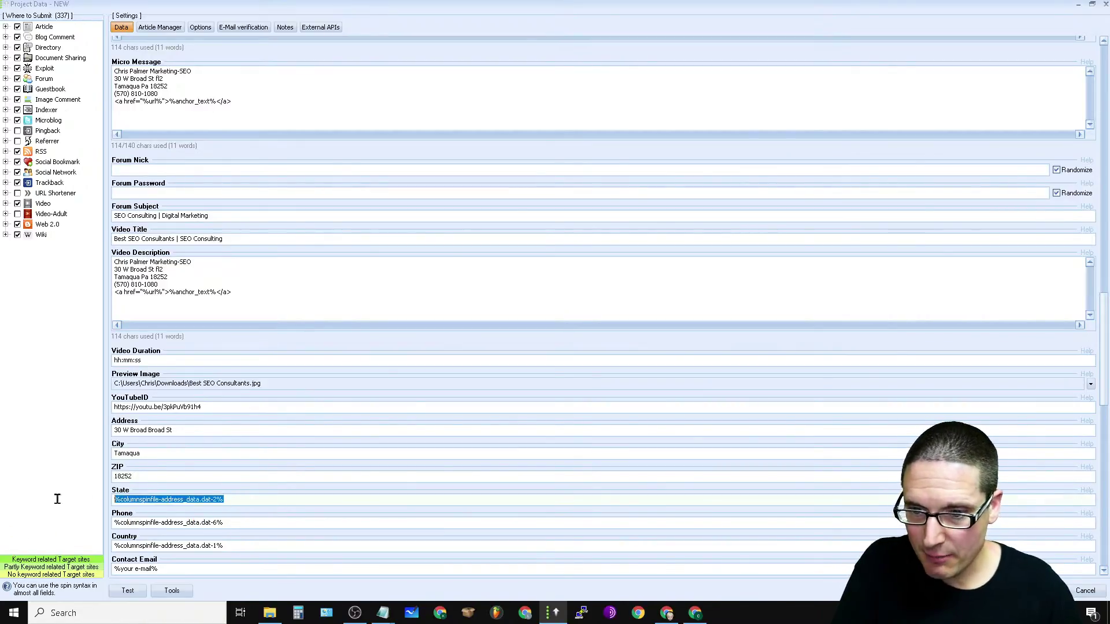
key("BackSpace")
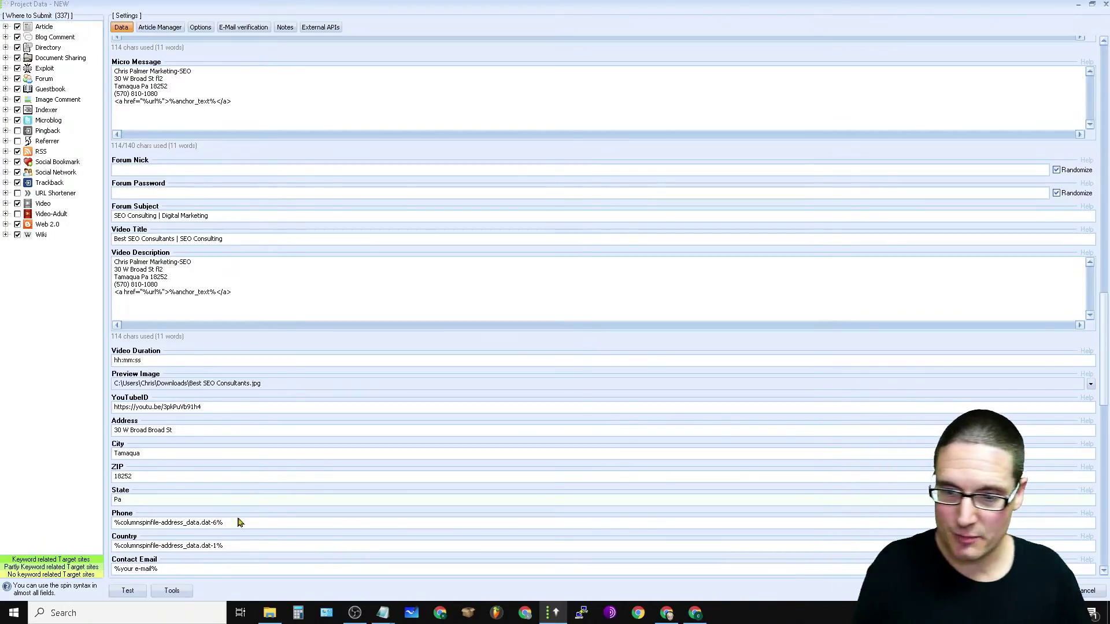
left_click_drag(250, 523, 214, 538)
key("ctrl+a")
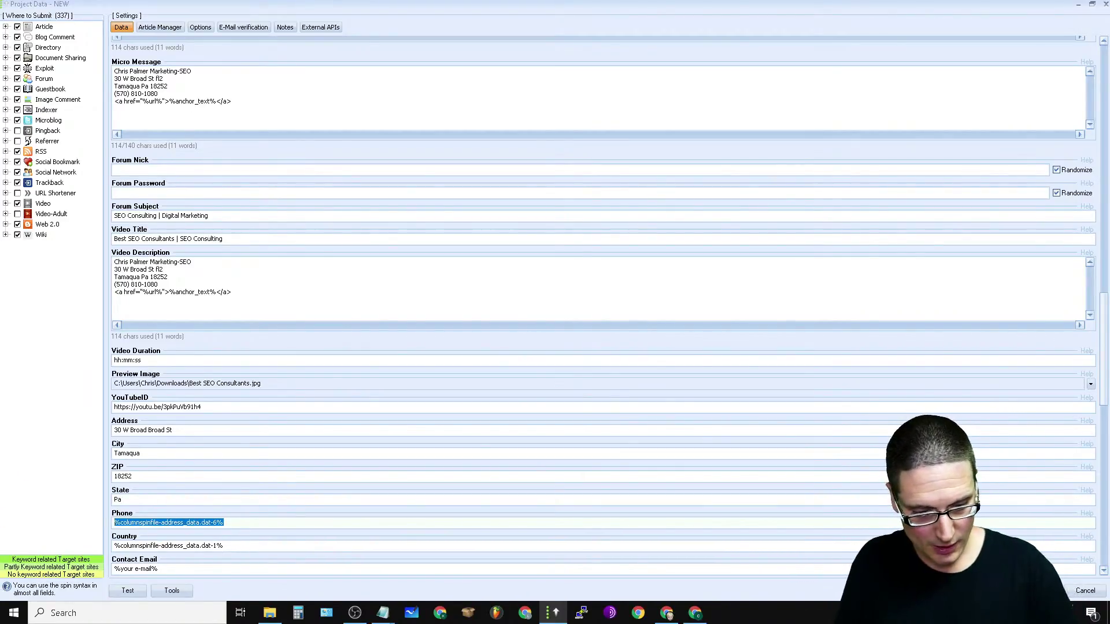
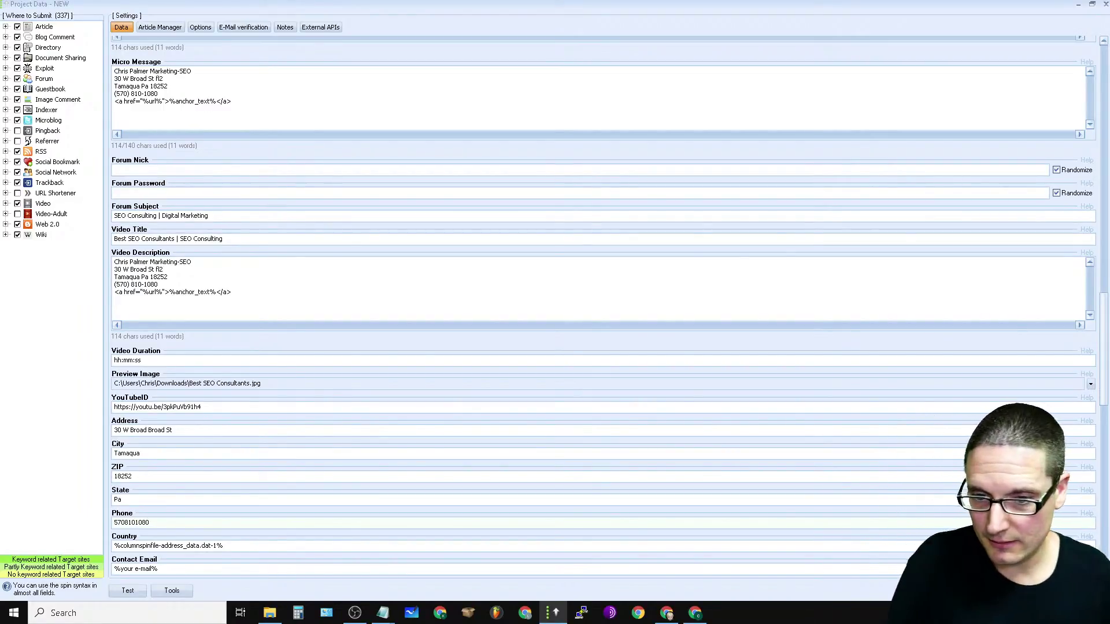
Step: Set Country to USA, enter the contact e-mail, and paste the address block into Description 450
scroll(275, 427, "down", 3)
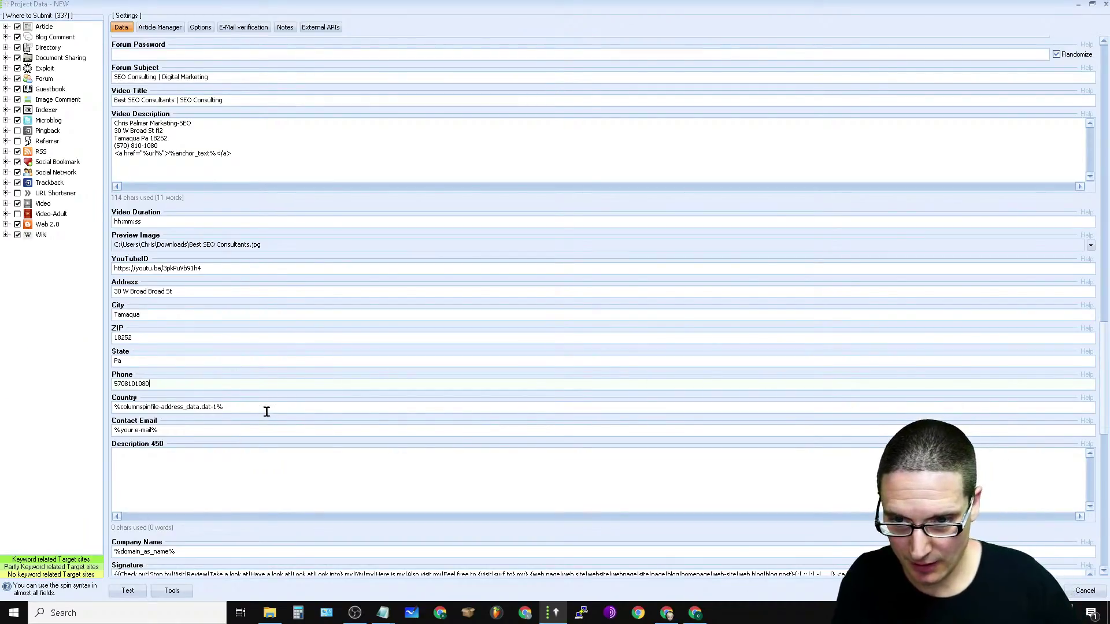
left_click(267, 409)
key("BackSpace")
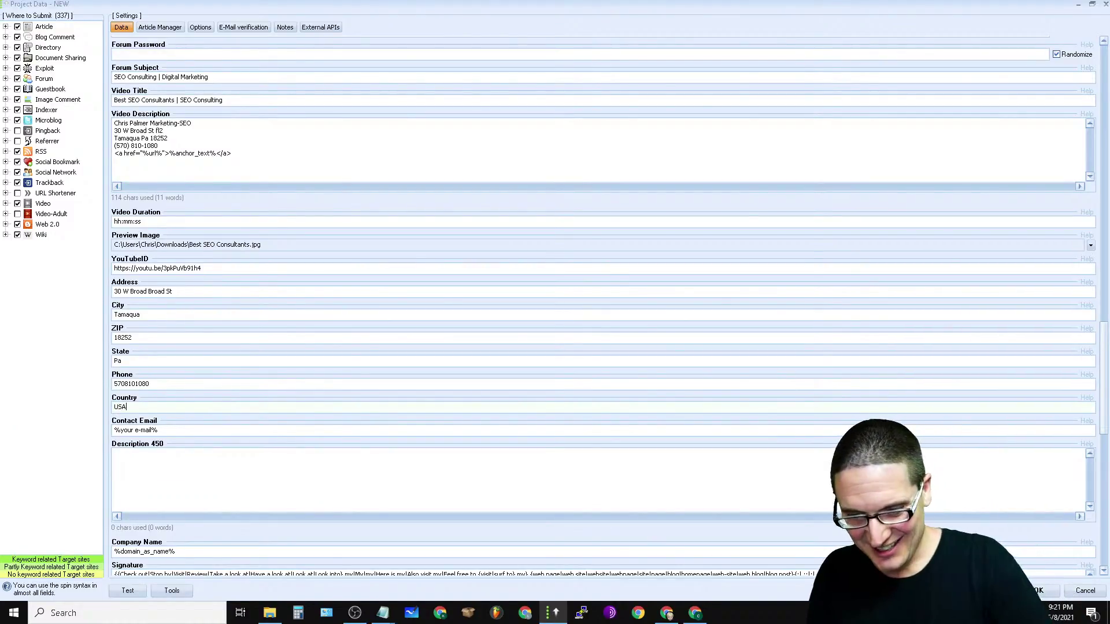
left_click(211, 433)
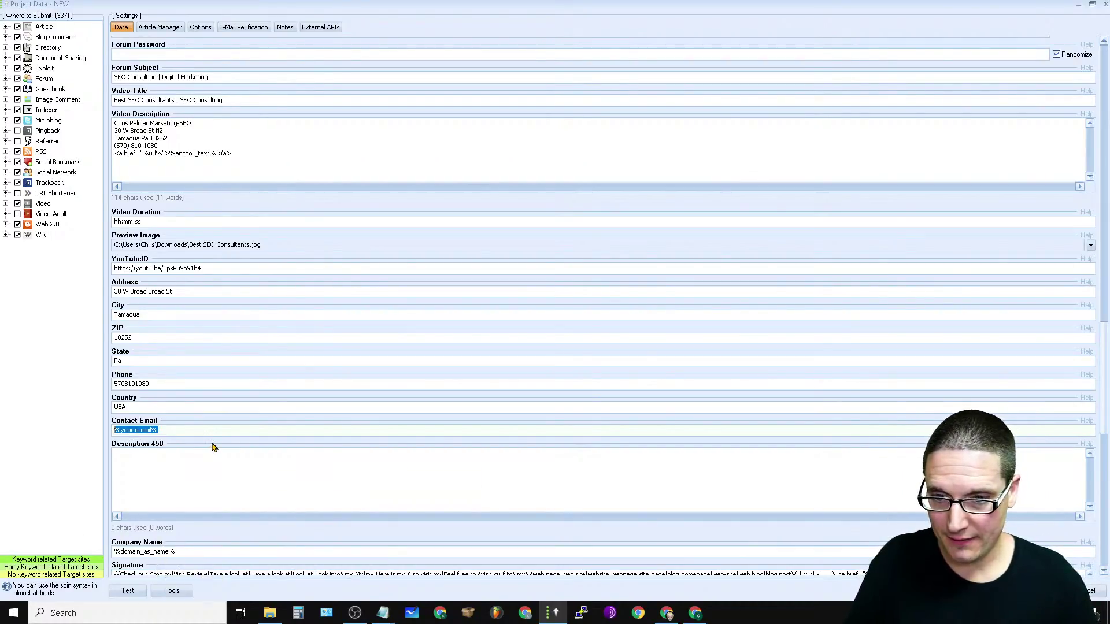
key("BackSpace")
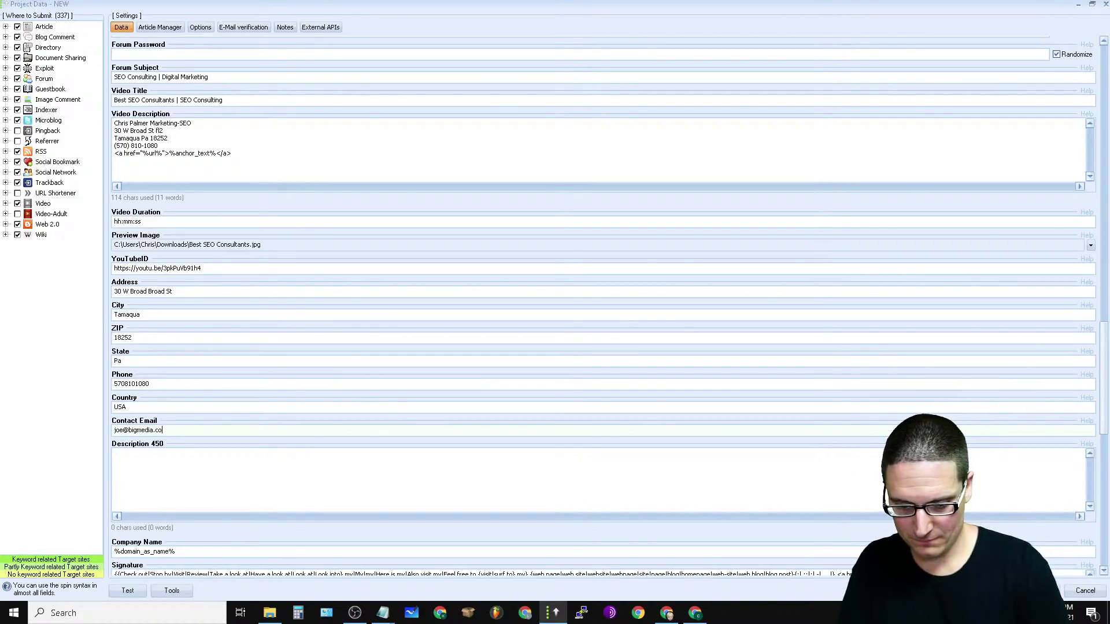
right_click(139, 464)
left_click(185, 240)
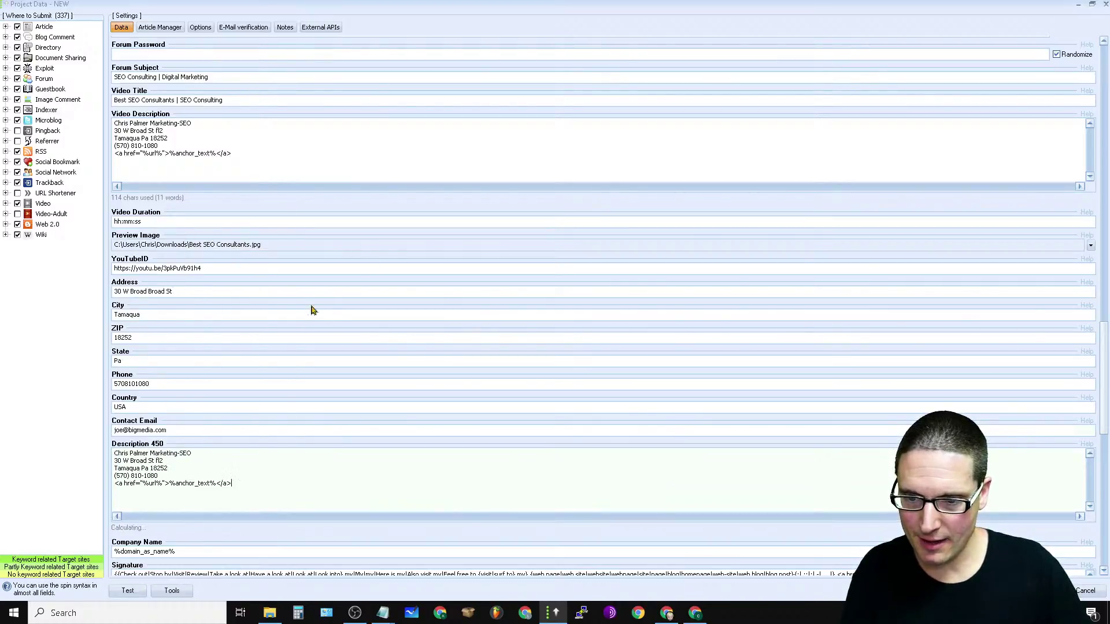
Step: Replace the Signature spintax with the pasted business address
scroll(1107, 363, "down", 9)
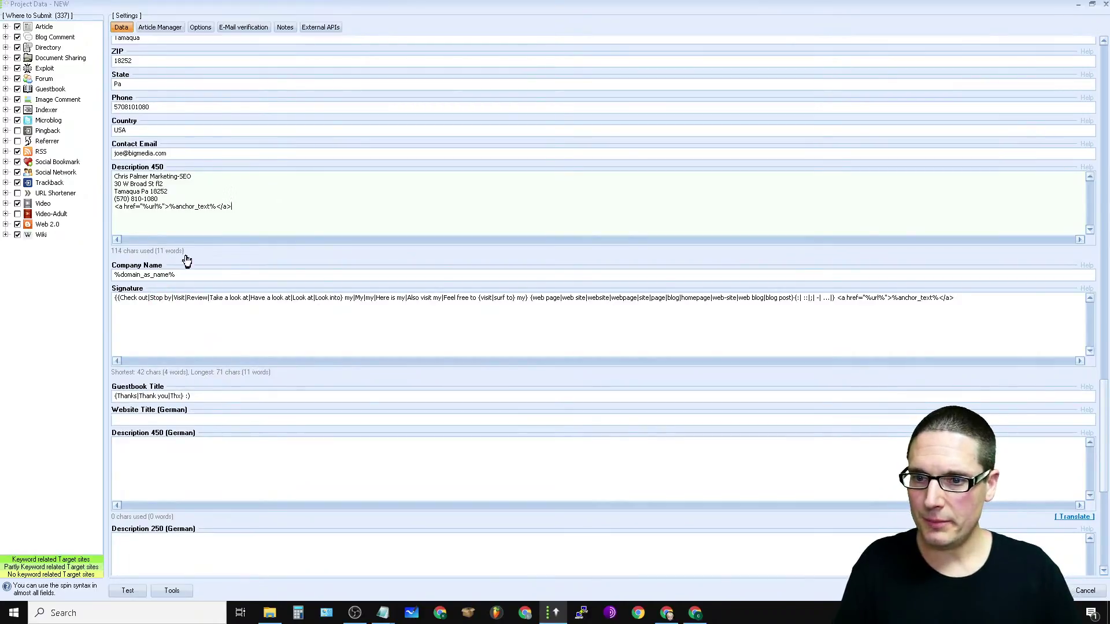
left_click_drag(202, 275, 3, 271)
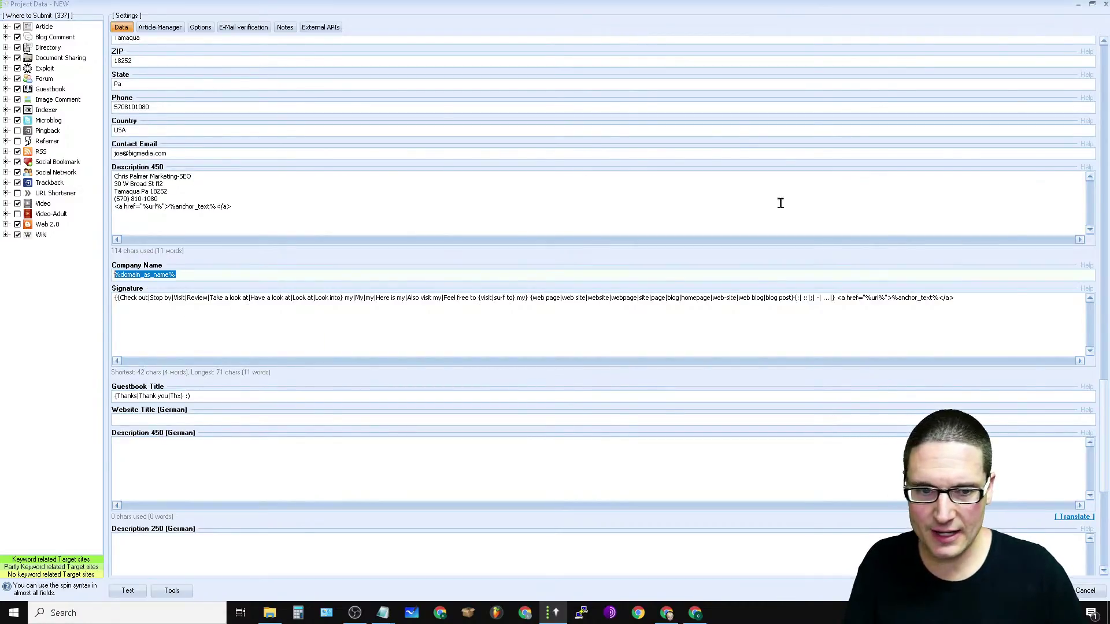
left_click_drag(971, 297, 114, 298)
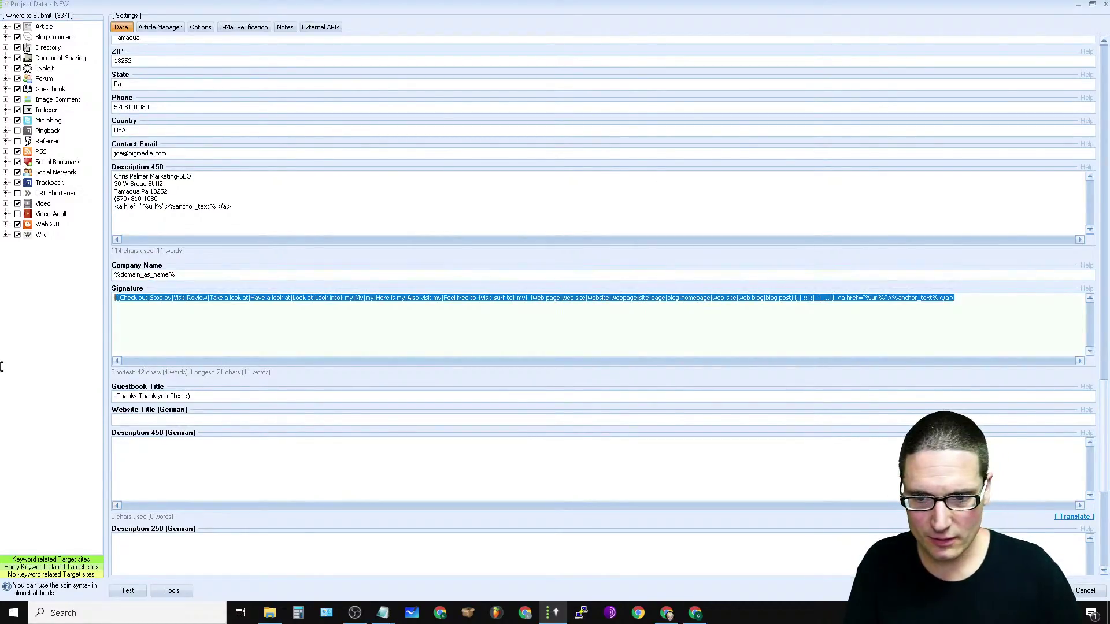
right_click(172, 298)
left_click(192, 348)
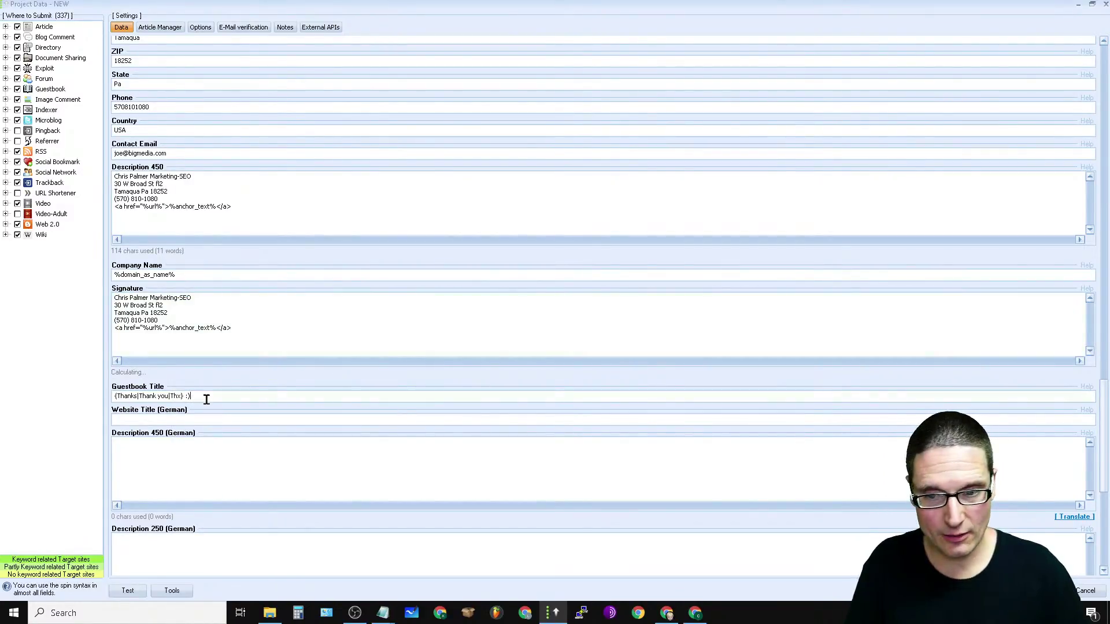
Step: Fix the German Website Title by deleting the misspelled word 'MArketing'
left_click_drag(208, 398, 17, 409)
left_click(229, 420)
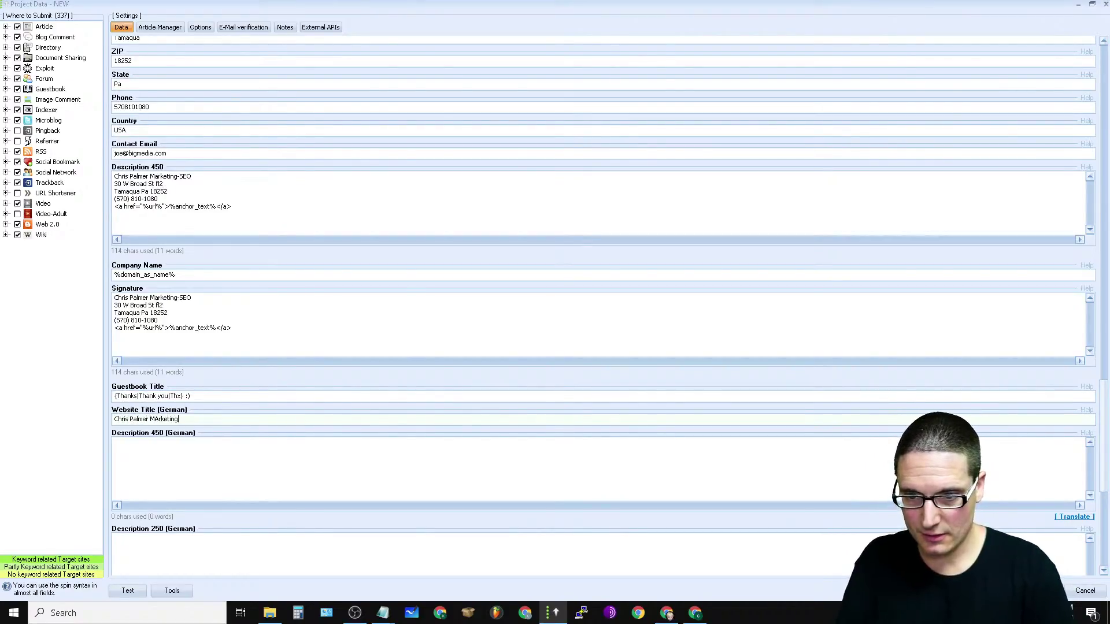
double_click(170, 419)
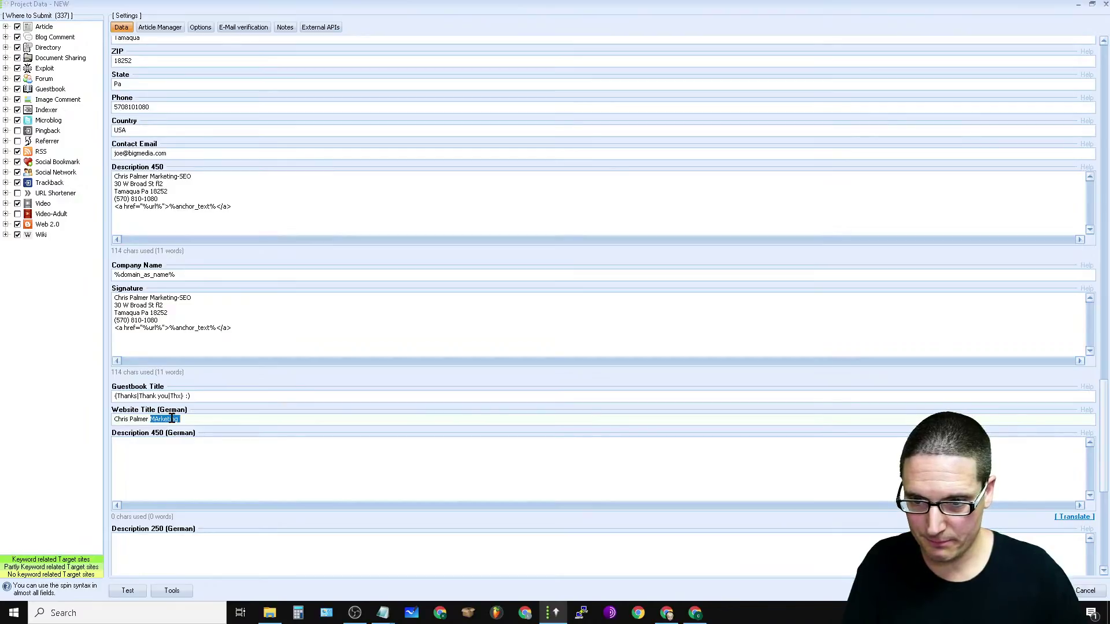
key("BackSpace")
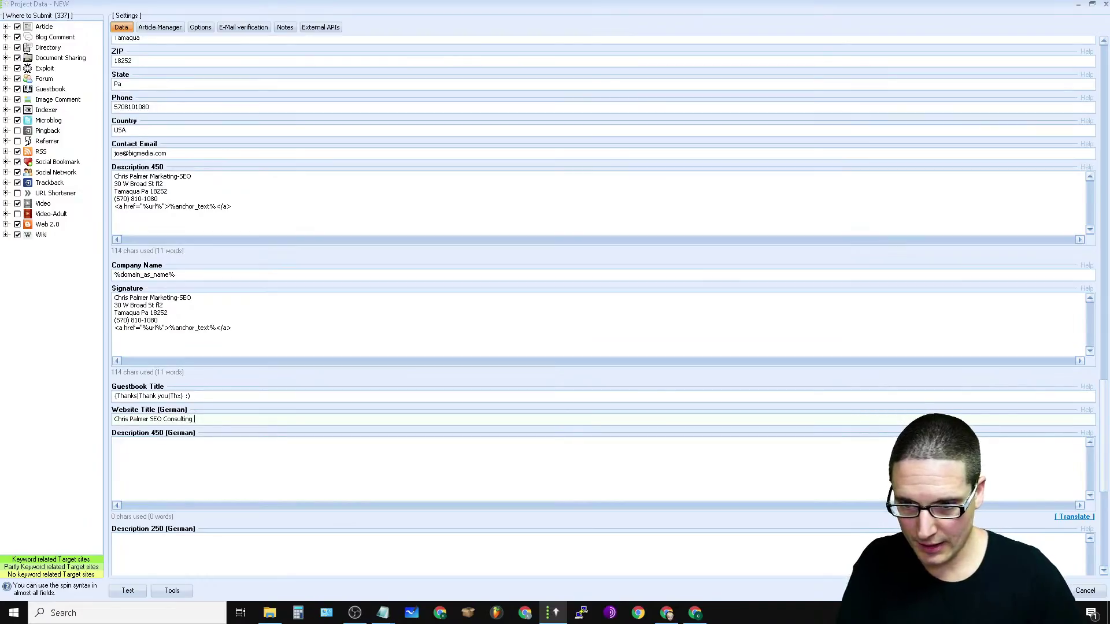
Step: Paste the address into German Descriptions 450 and 250, and set Contact Name to 'SEO'
right_click(144, 458)
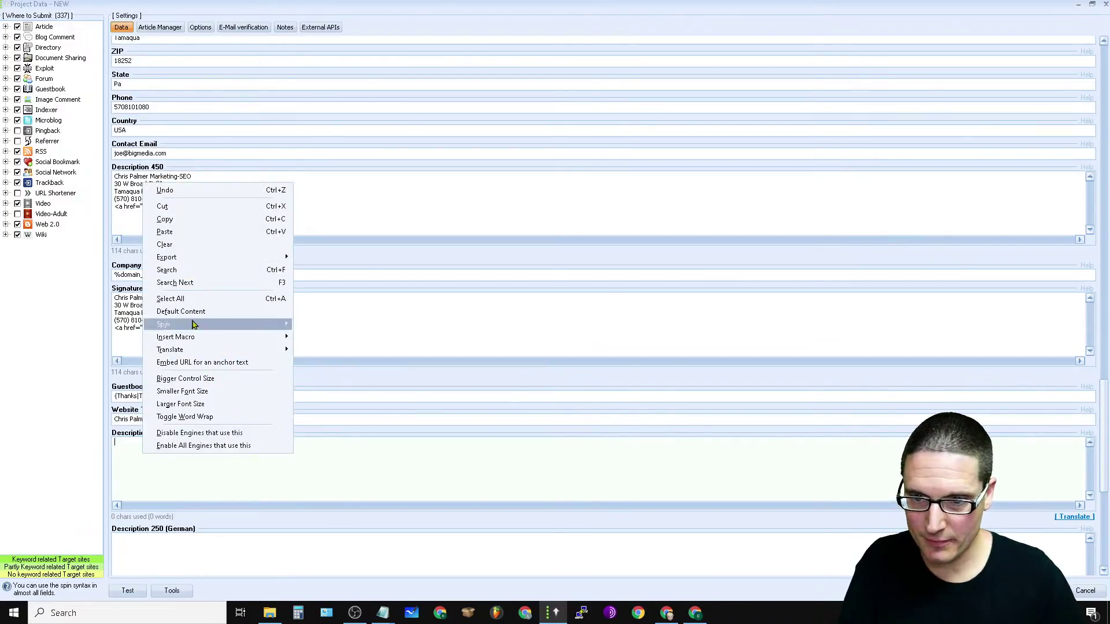
left_click(226, 235)
scroll(463, 324, "down", 5)
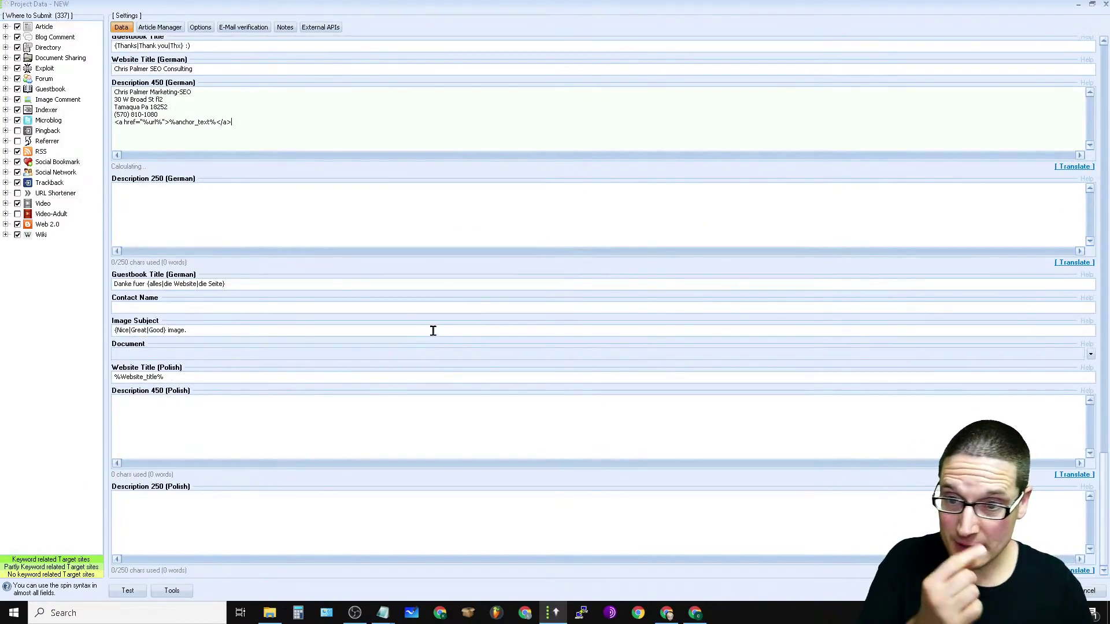
left_click(224, 199)
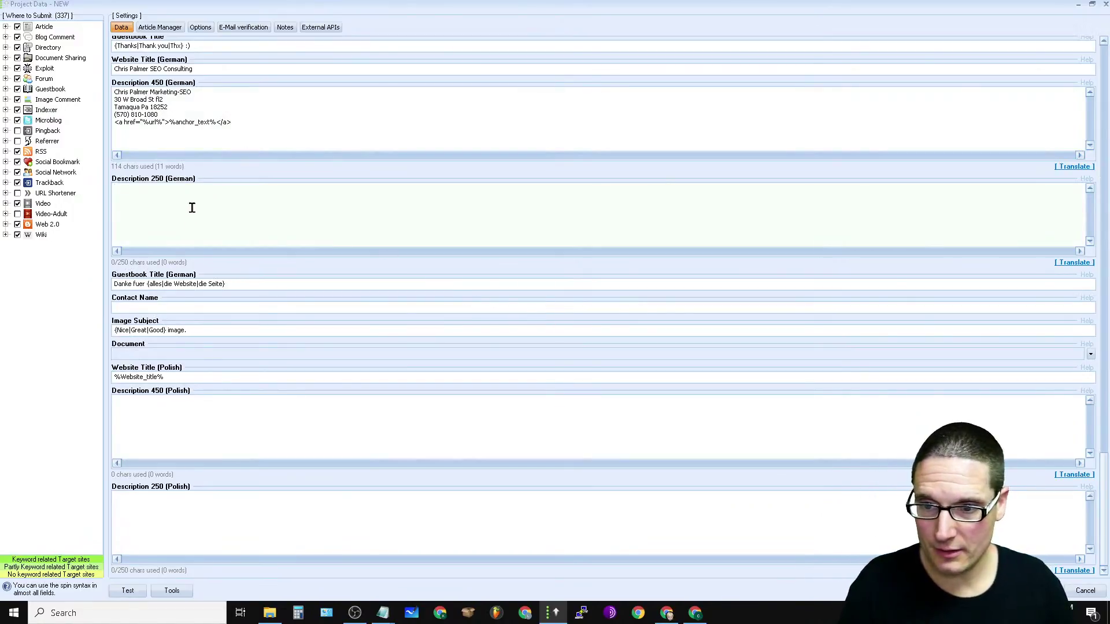
right_click(194, 186)
left_click(240, 241)
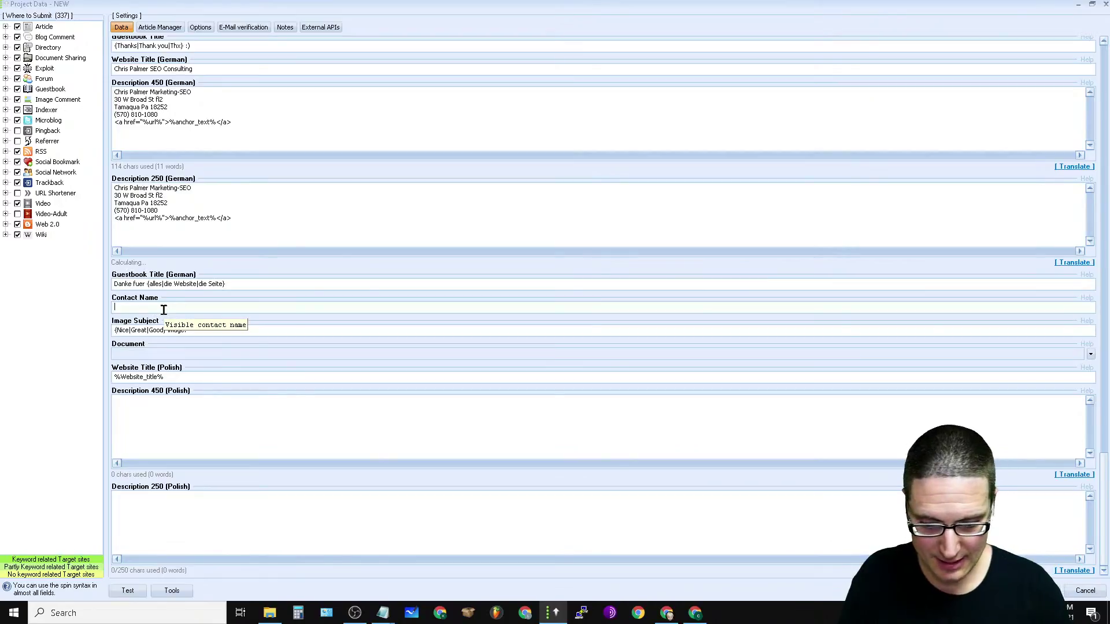
type("SEO")
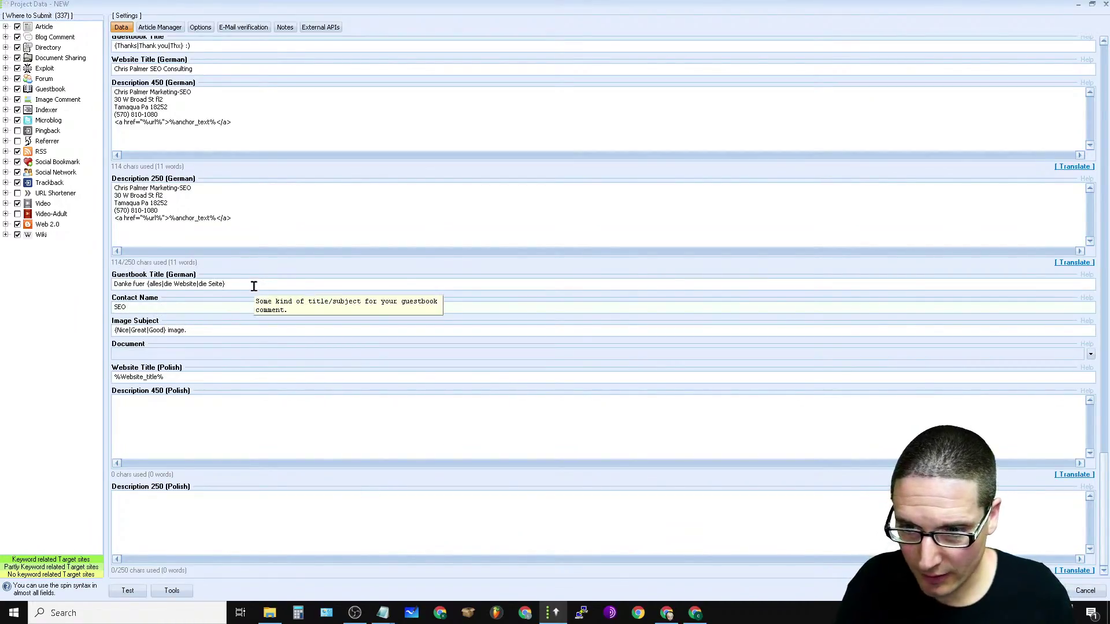
left_click(1094, 354)
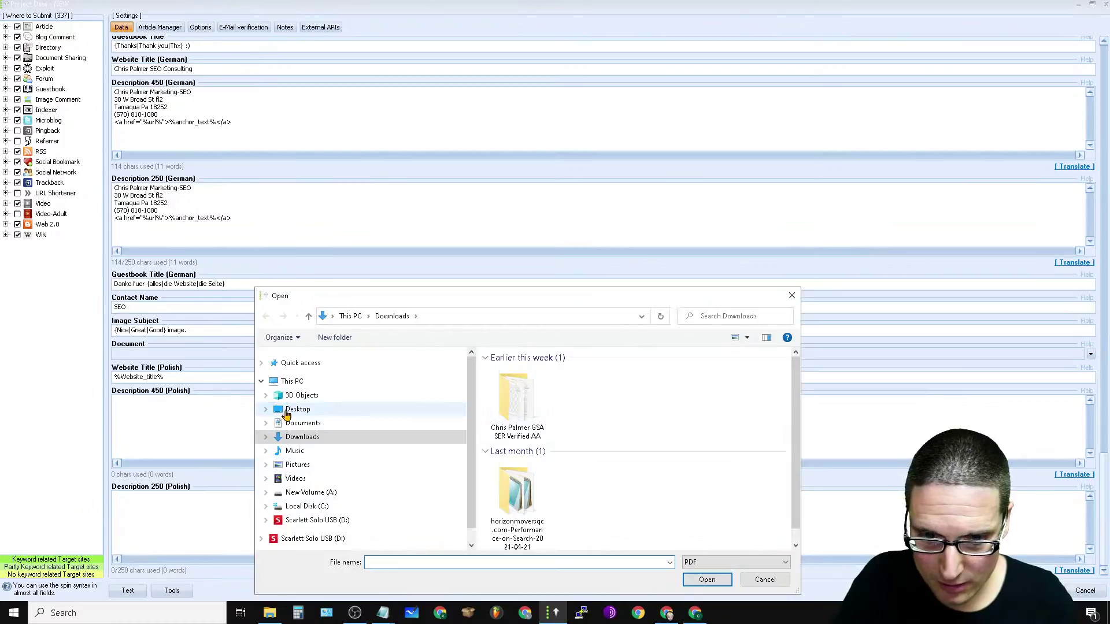
left_click(296, 409)
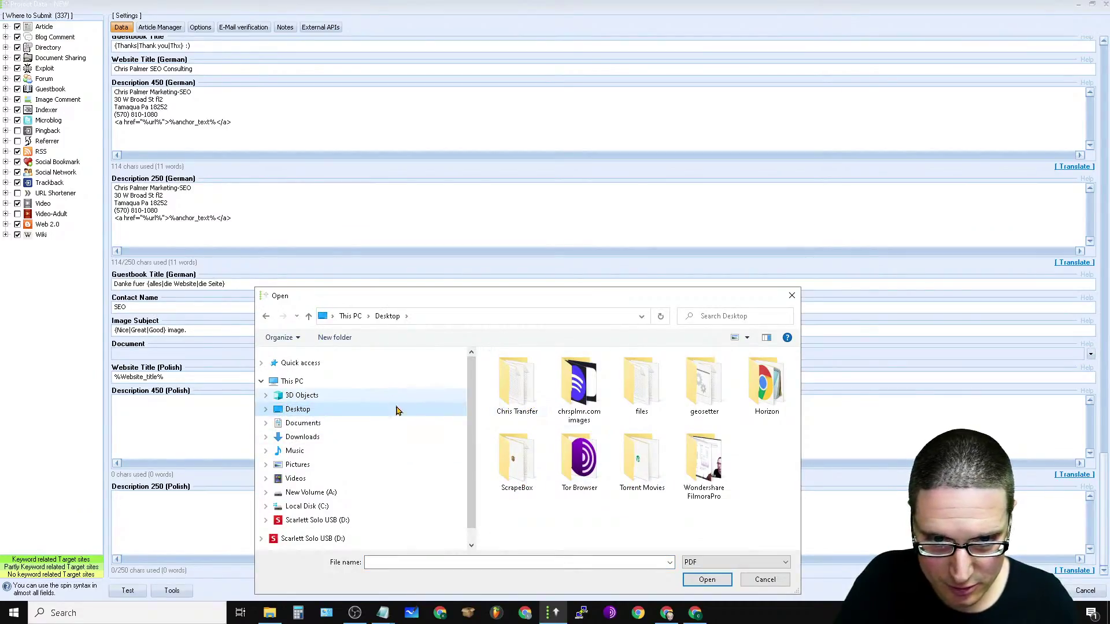
left_click(300, 437)
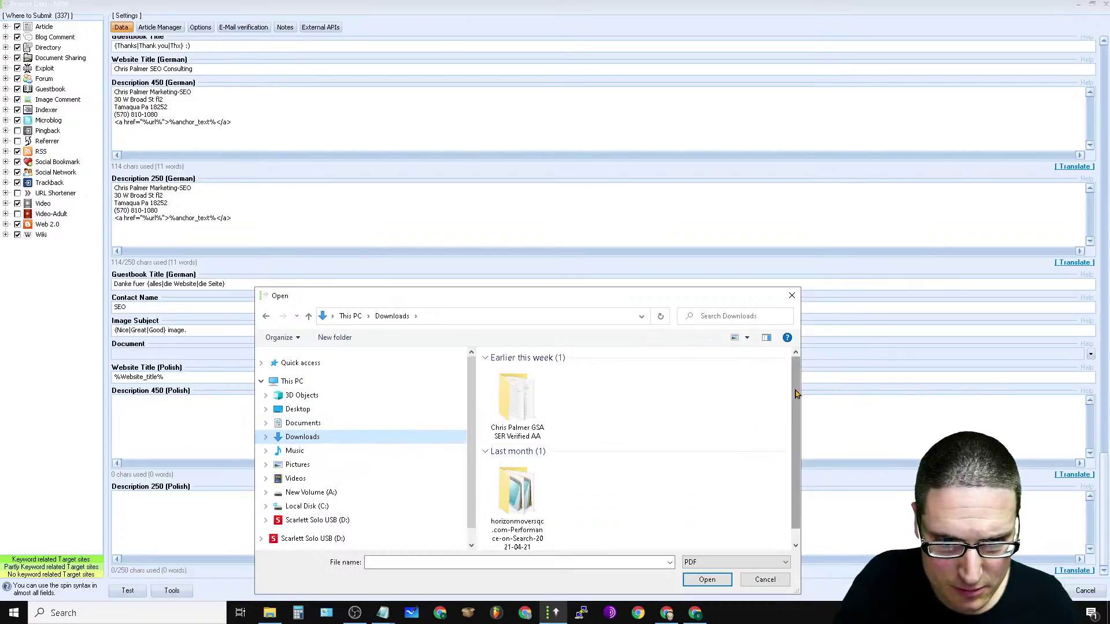
scroll(630, 480, "down", 1)
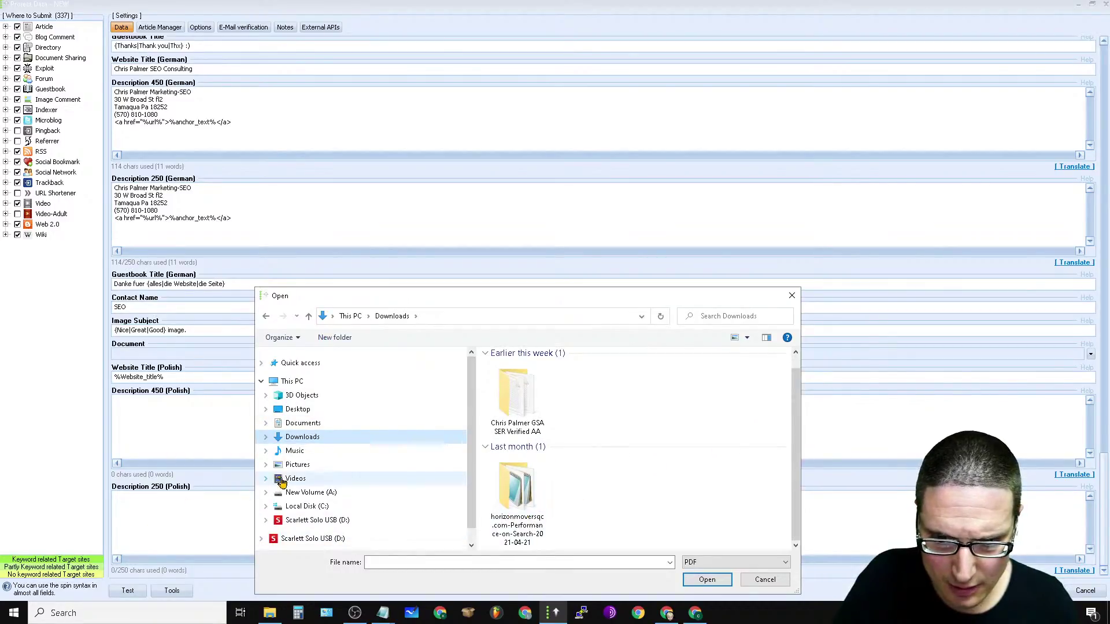
left_click(297, 466)
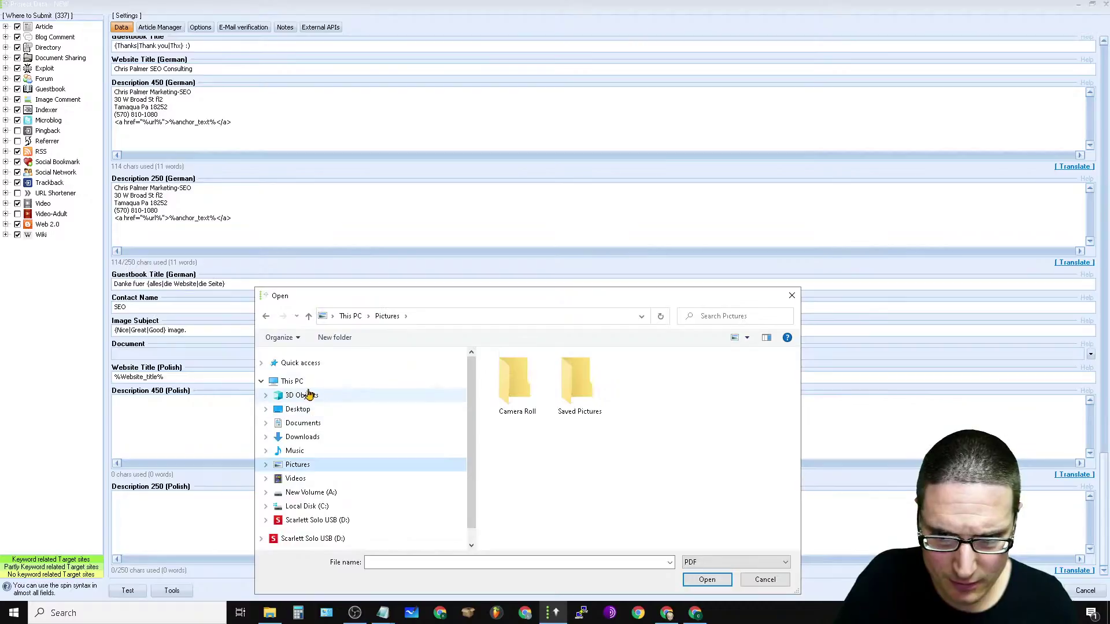
left_click(312, 410)
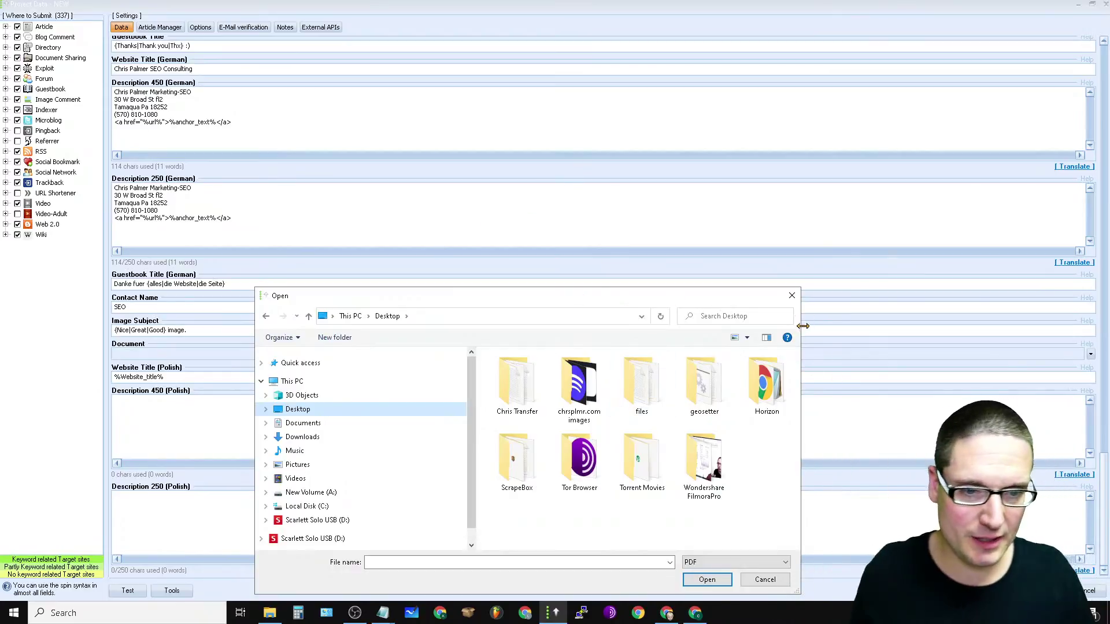
left_click(792, 297)
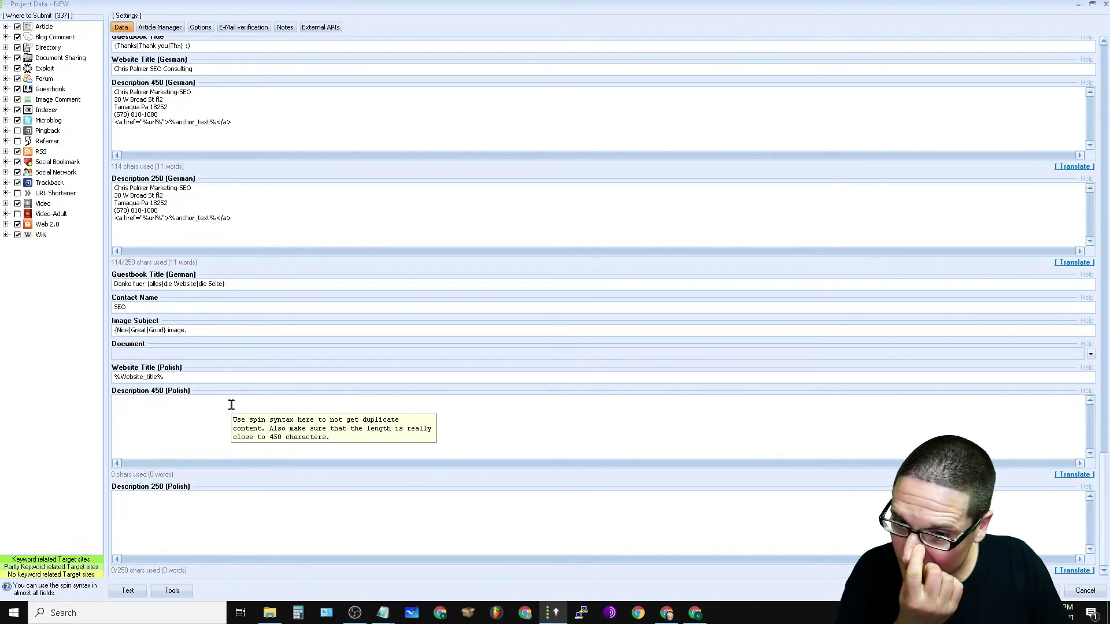
Step: Paste the address into Polish Descriptions 450 and 250, then switch to the Article Manager
right_click(151, 414)
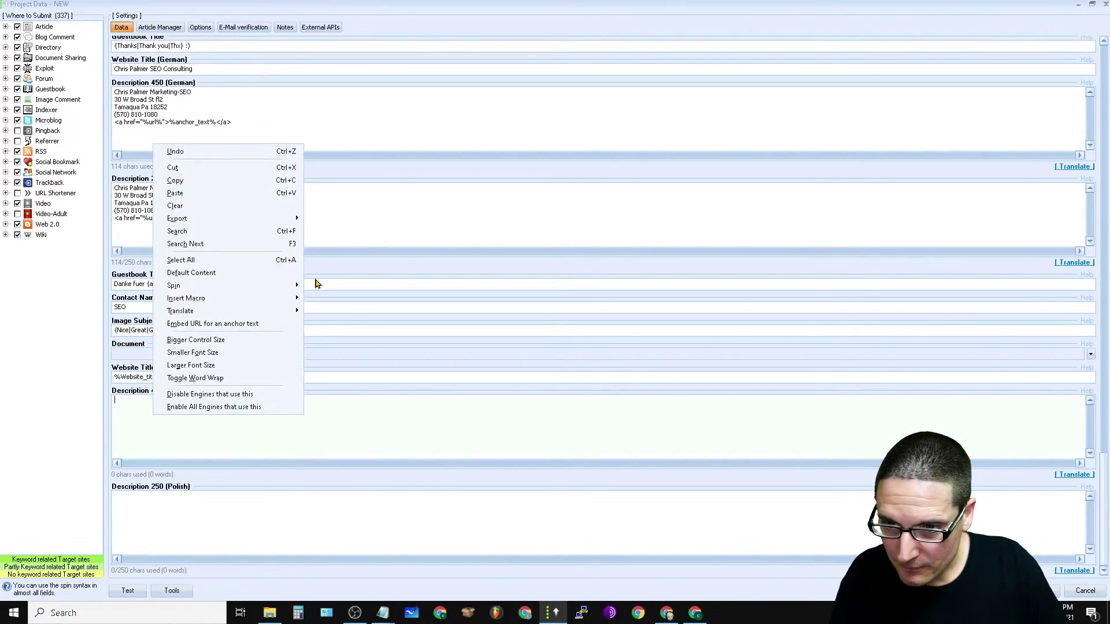
left_click(197, 193)
right_click(181, 498)
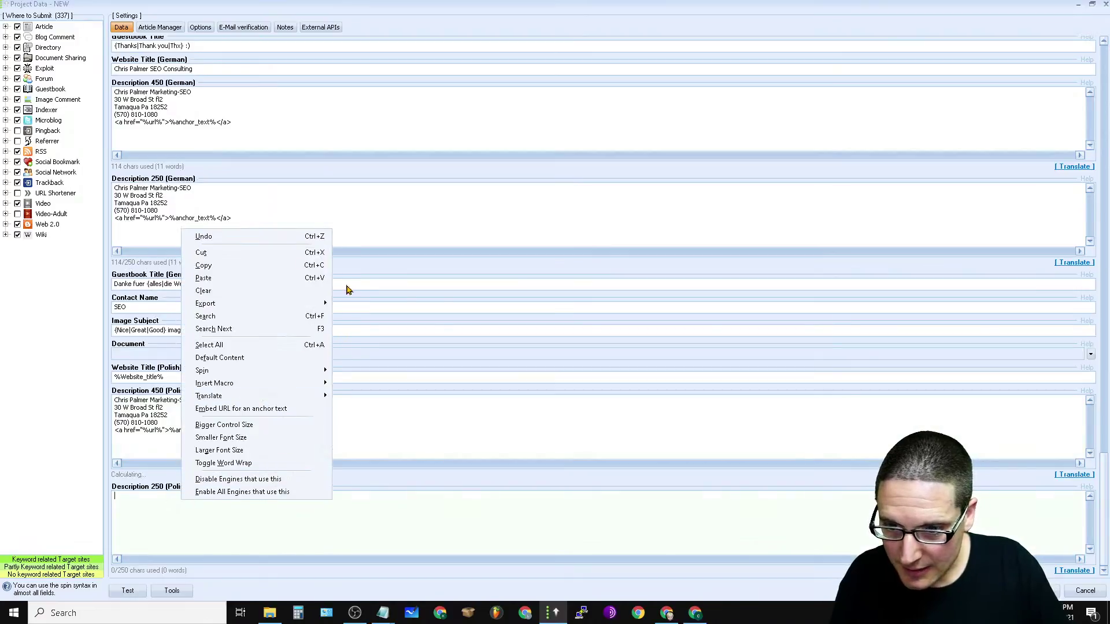
left_click(241, 280)
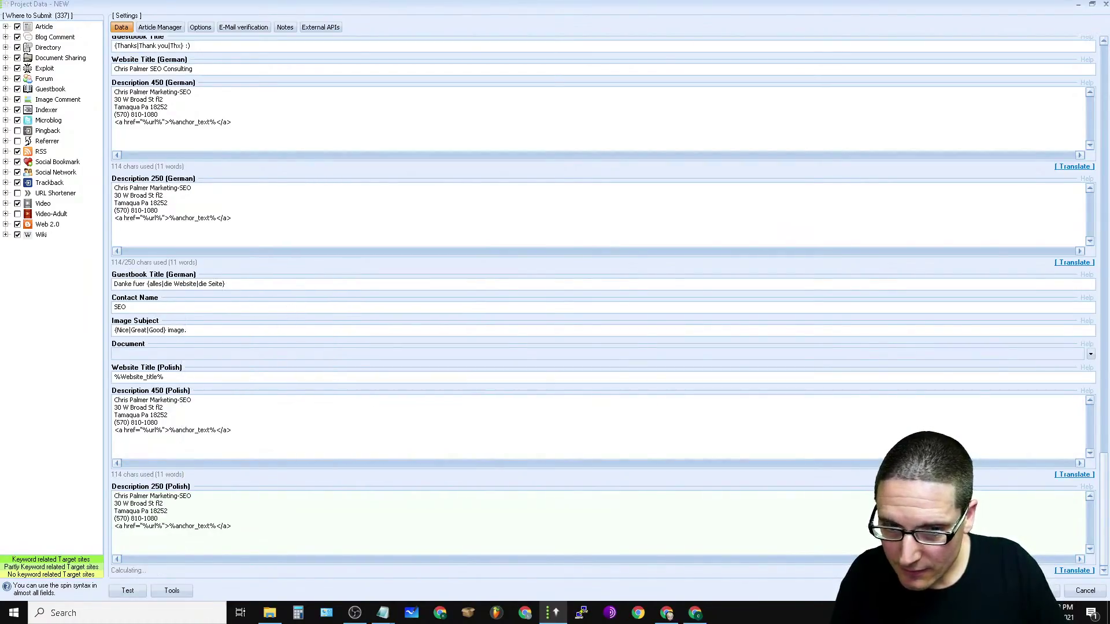
left_click_drag(1108, 476, 1108, 5)
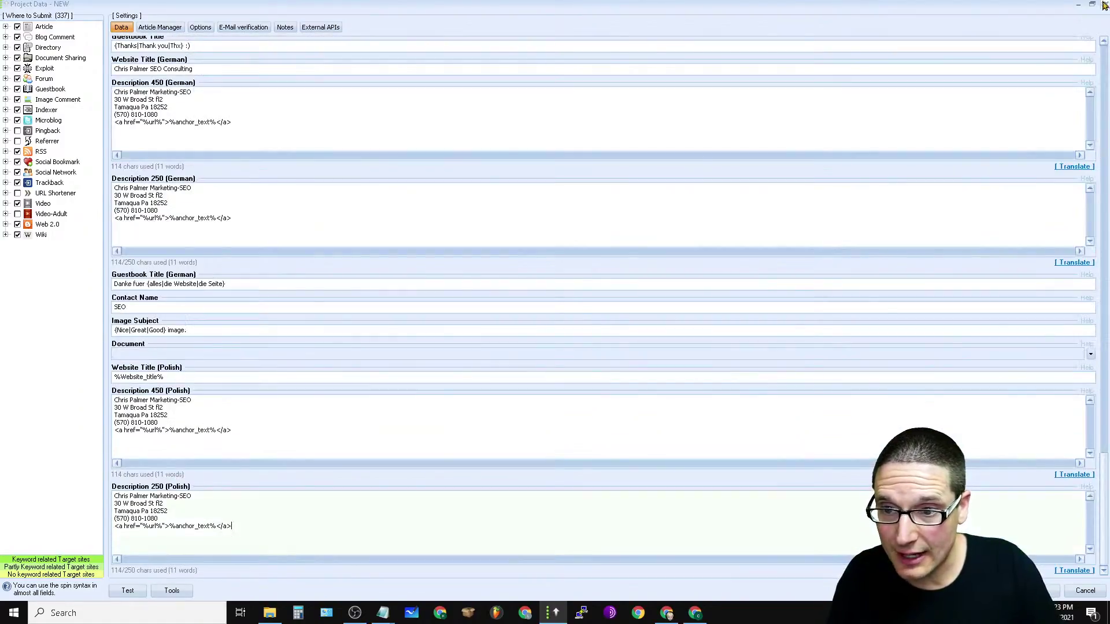
left_click(169, 27)
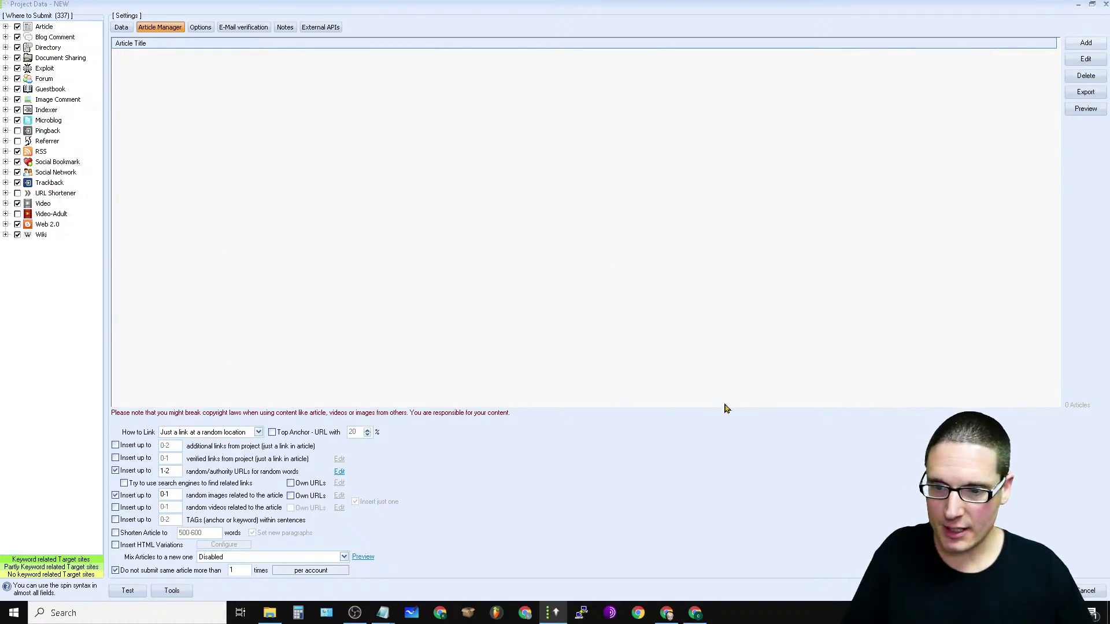
Step: Bring up the Article Manager's Add choices with the Search Online + Mix submenu
left_click(1087, 44)
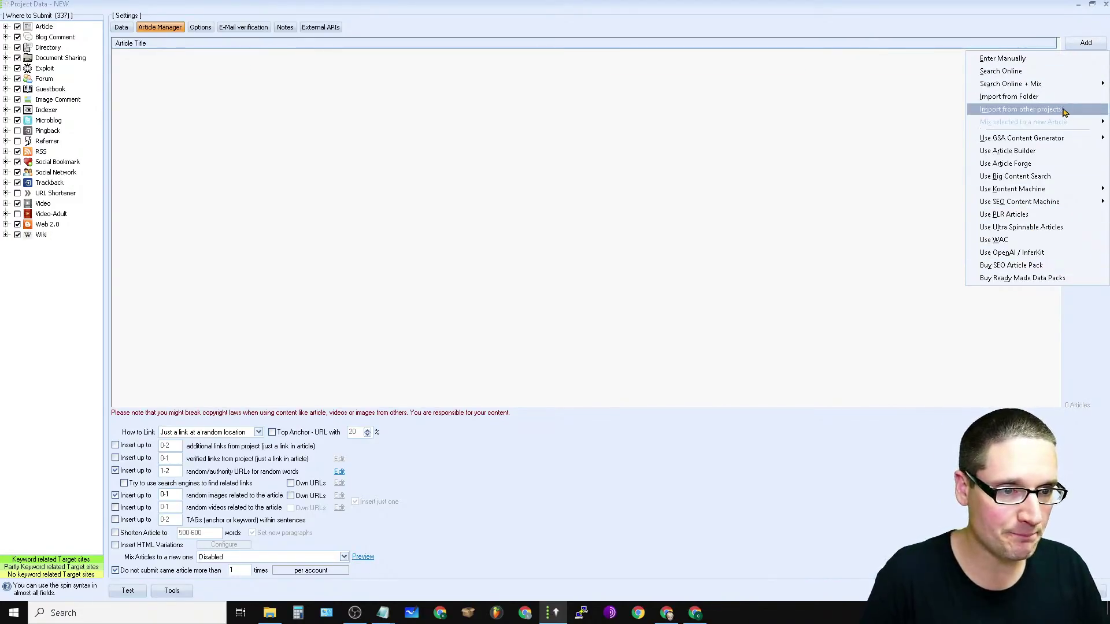
mouse_move(1039, 90)
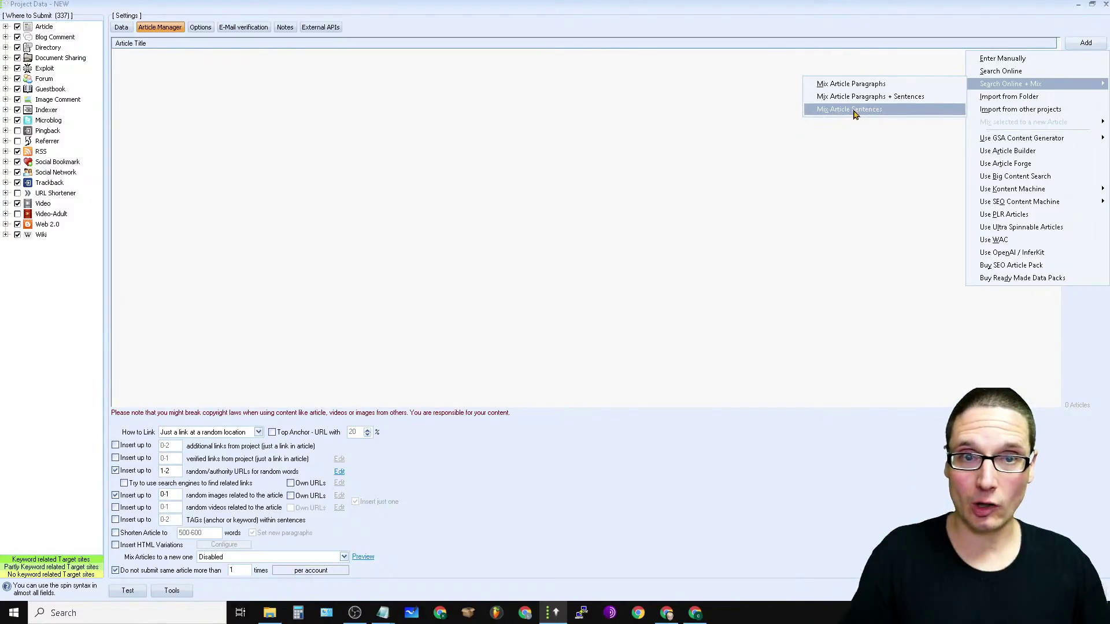
Step: Start a Mix Article Paragraphs + Sentences online search, entering and then clearing the search term
left_click(875, 103)
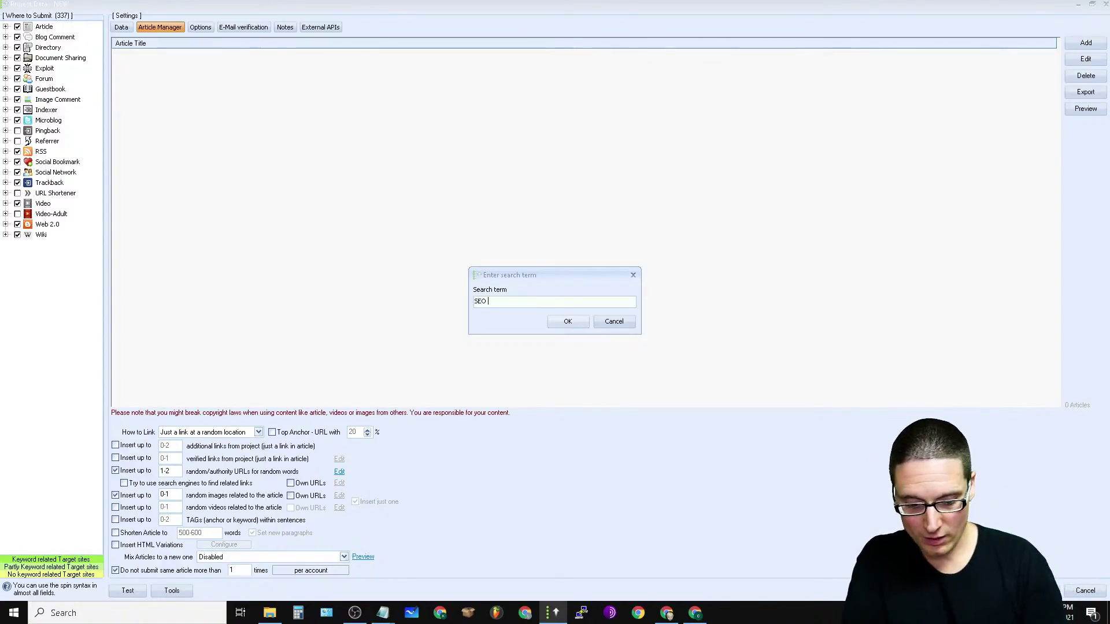
type("SEO Search Engi")
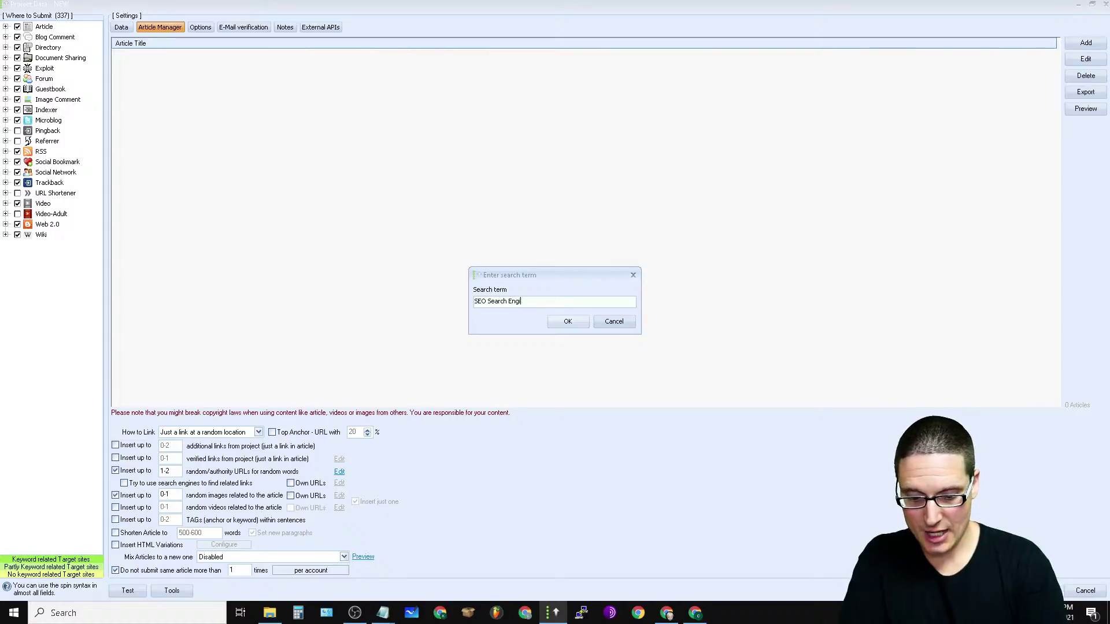
key("ctrl+a")
key("BackSpace")
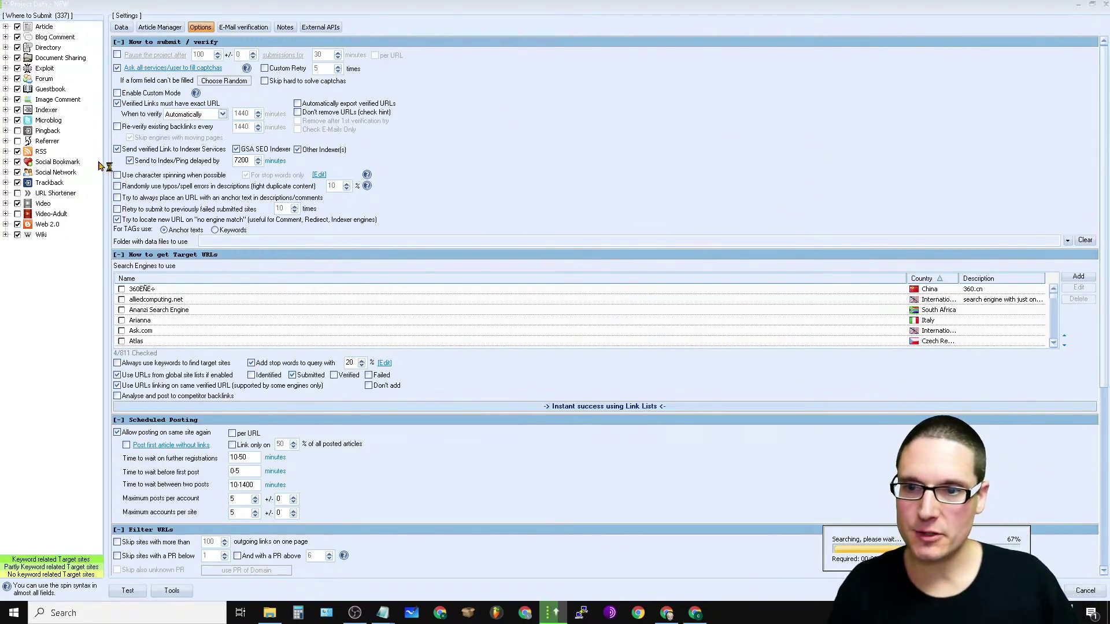
Step: Collapse the Target URL and Filter URL sections and set unfillable form fields to Ask User
left_click(119, 255)
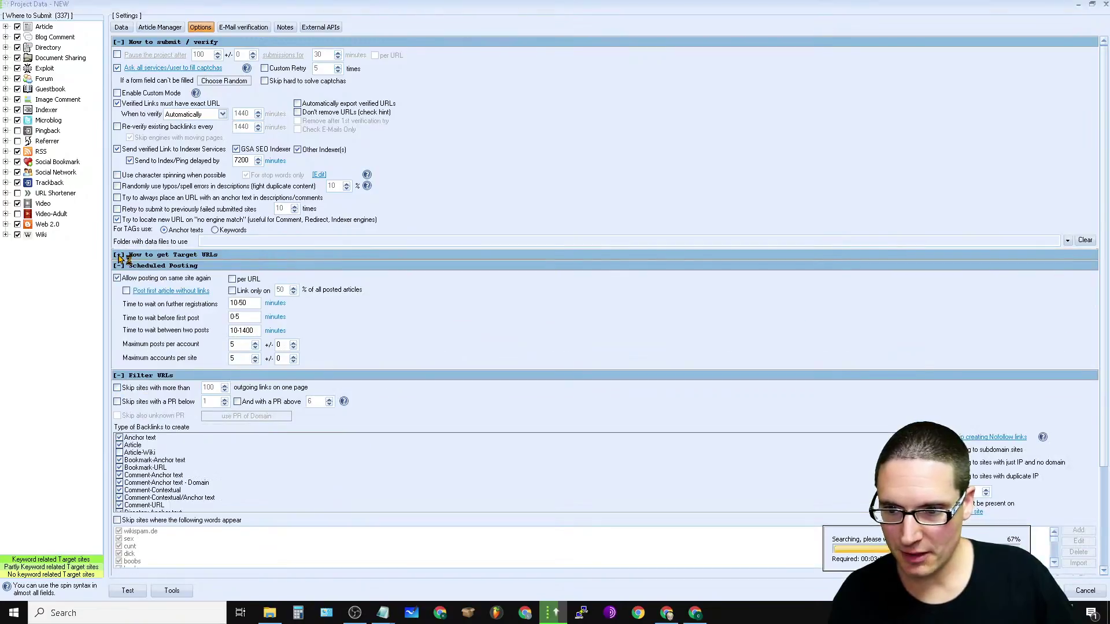
left_click(119, 376)
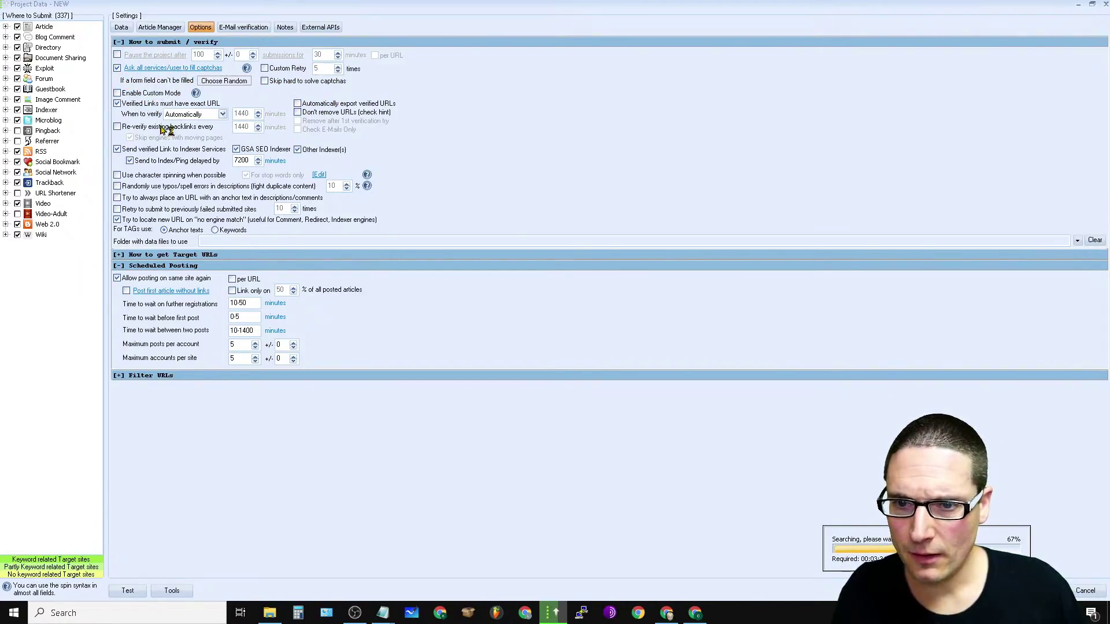
left_click(222, 84)
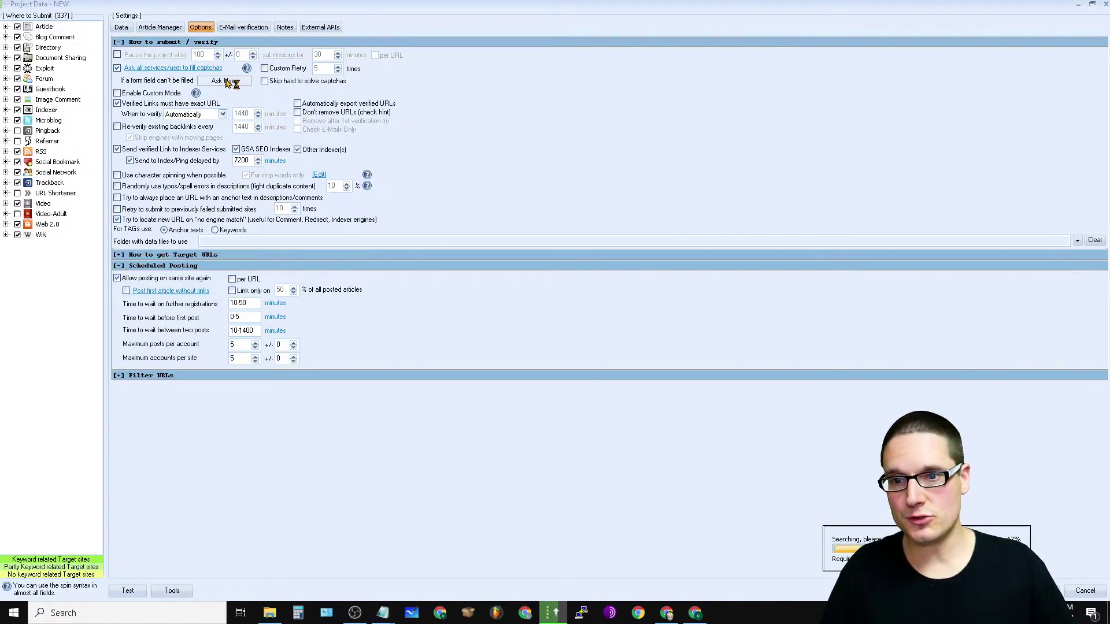
left_click(232, 82)
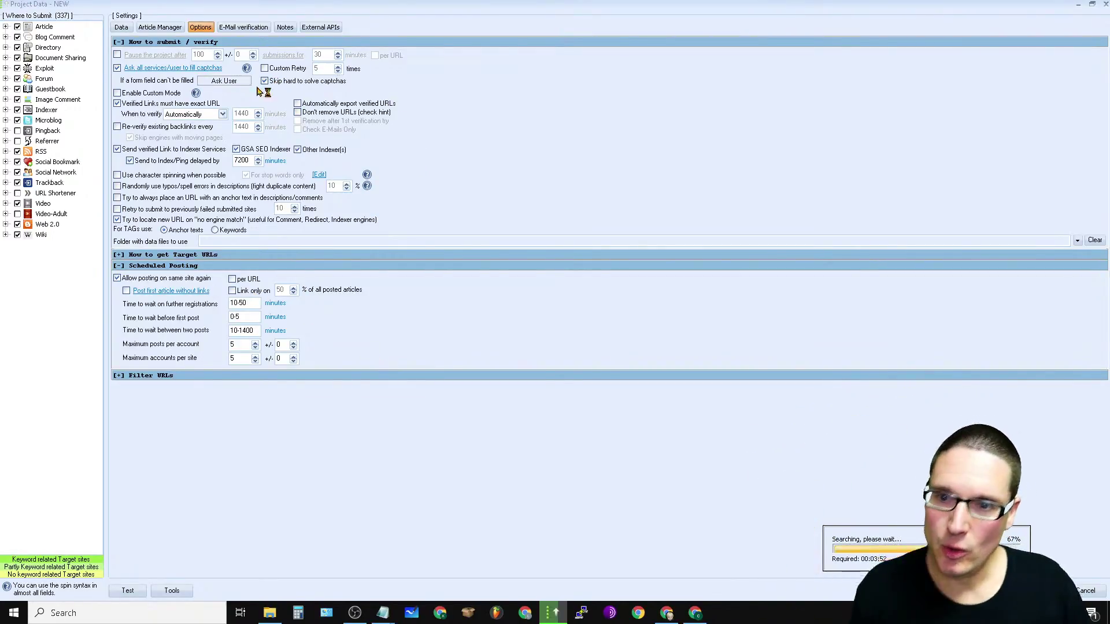
Step: Keep verification on Automatically, untick Other Indexer(s), and set the indexing delay to 5000
left_click(223, 114)
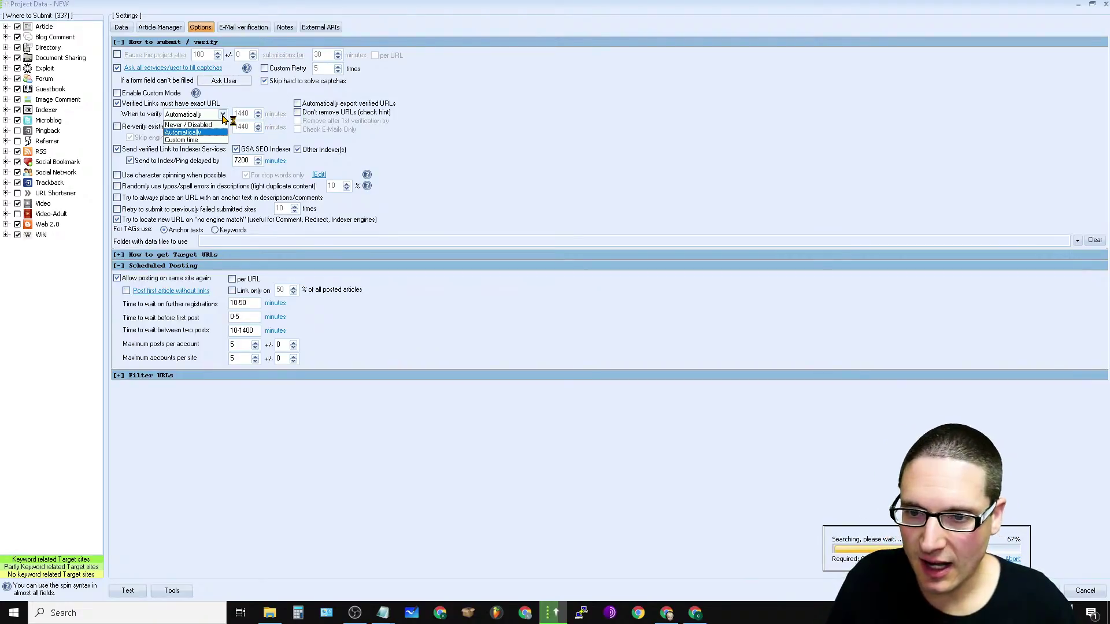
left_click(223, 114)
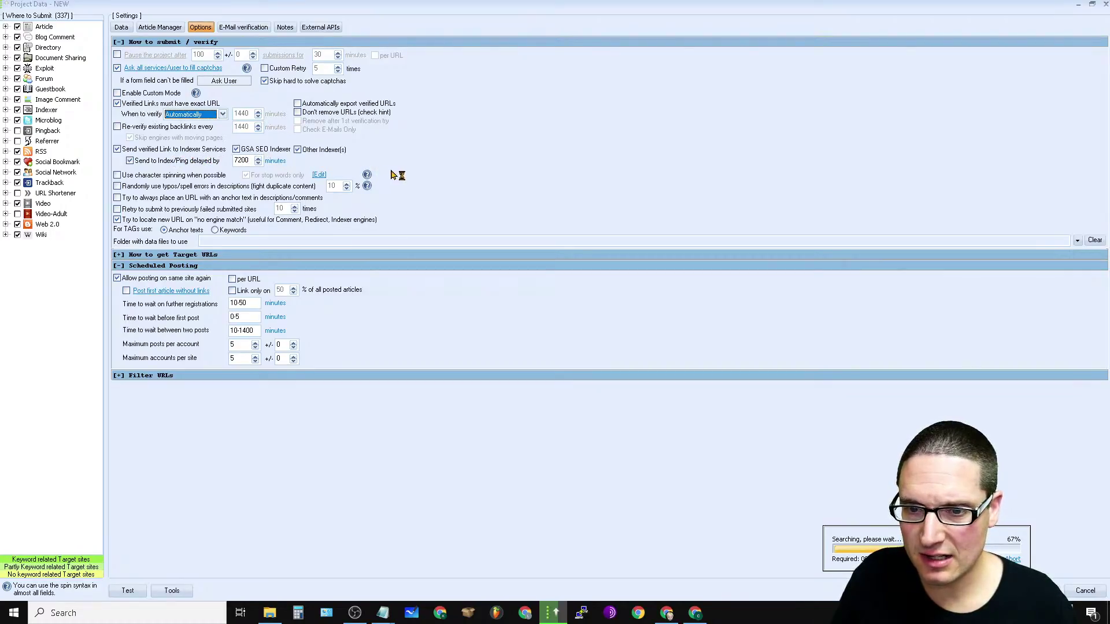
left_click(304, 151)
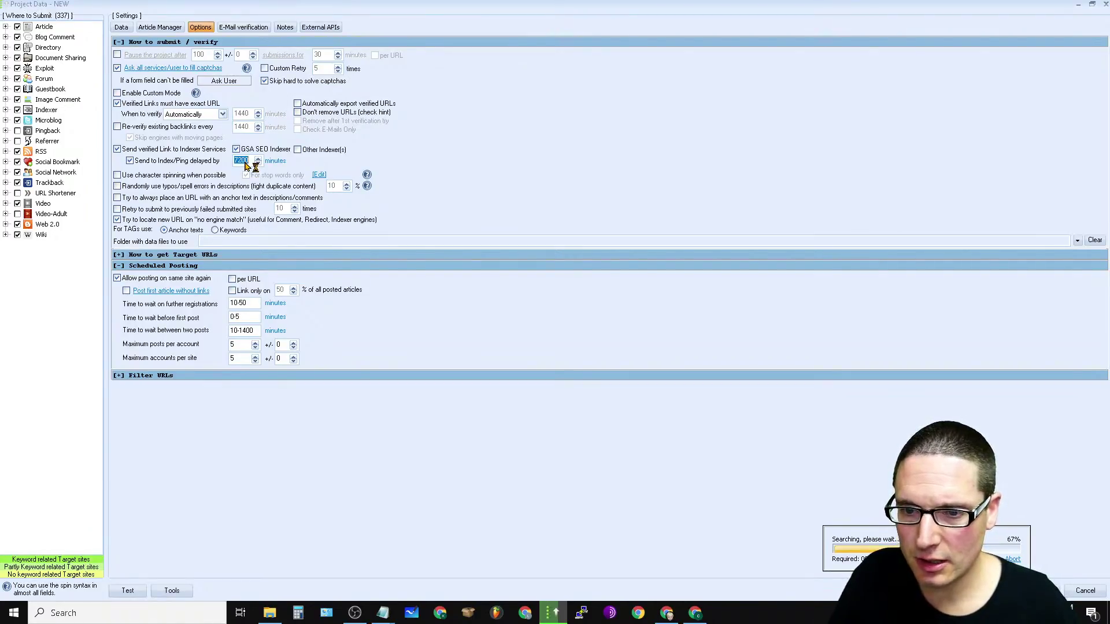
type("5000")
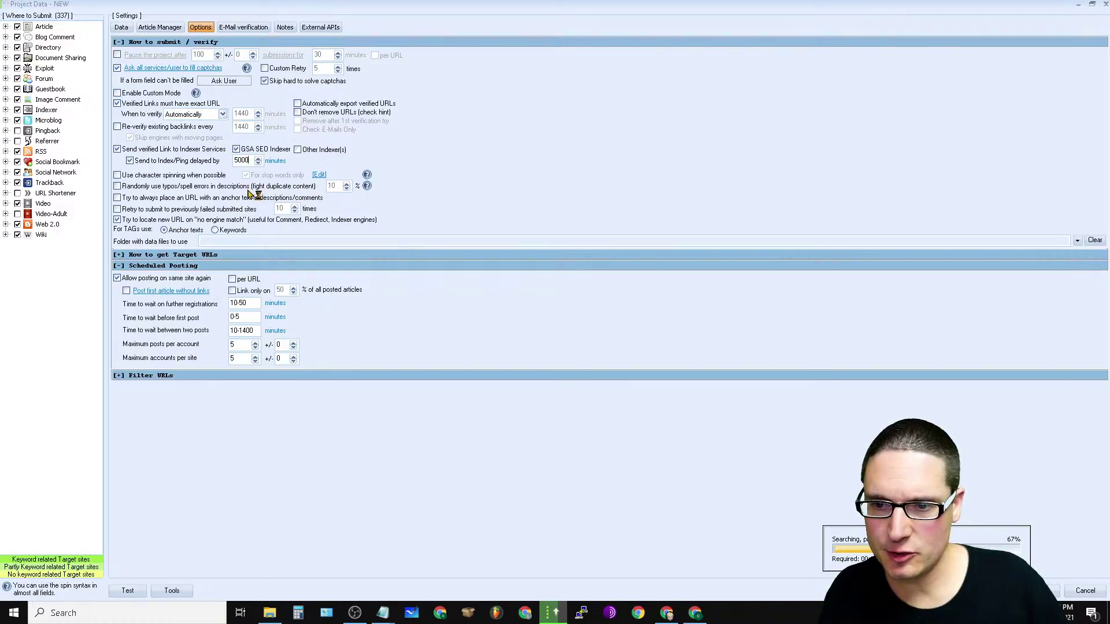
Step: Enable random typos and anchor-text URLs, and retry failed submissions 1 time
left_click(118, 186)
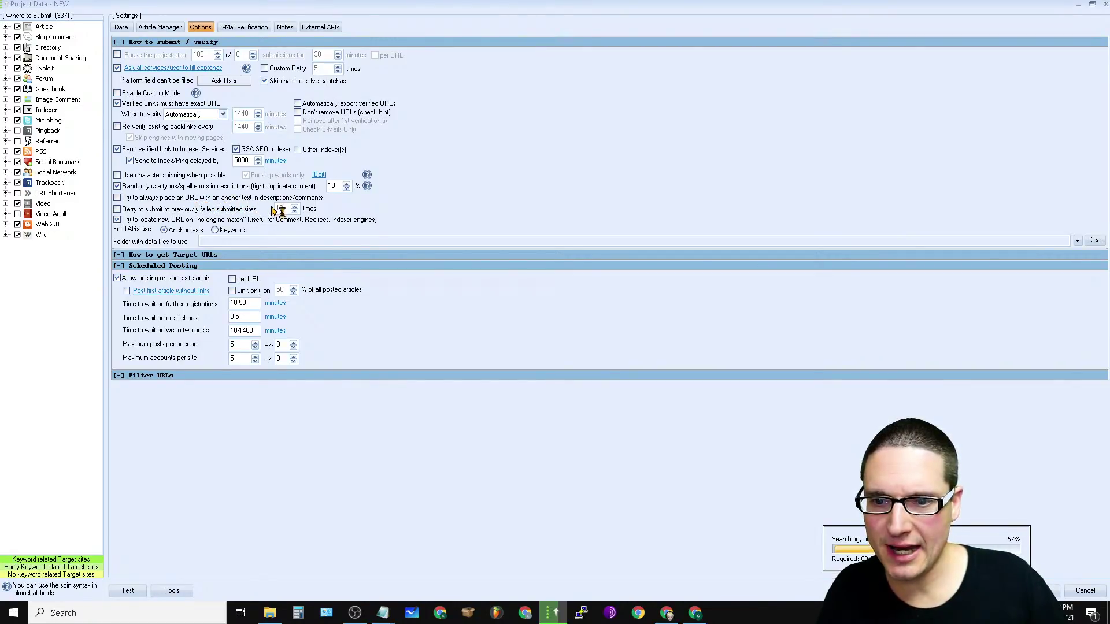
left_click(117, 198)
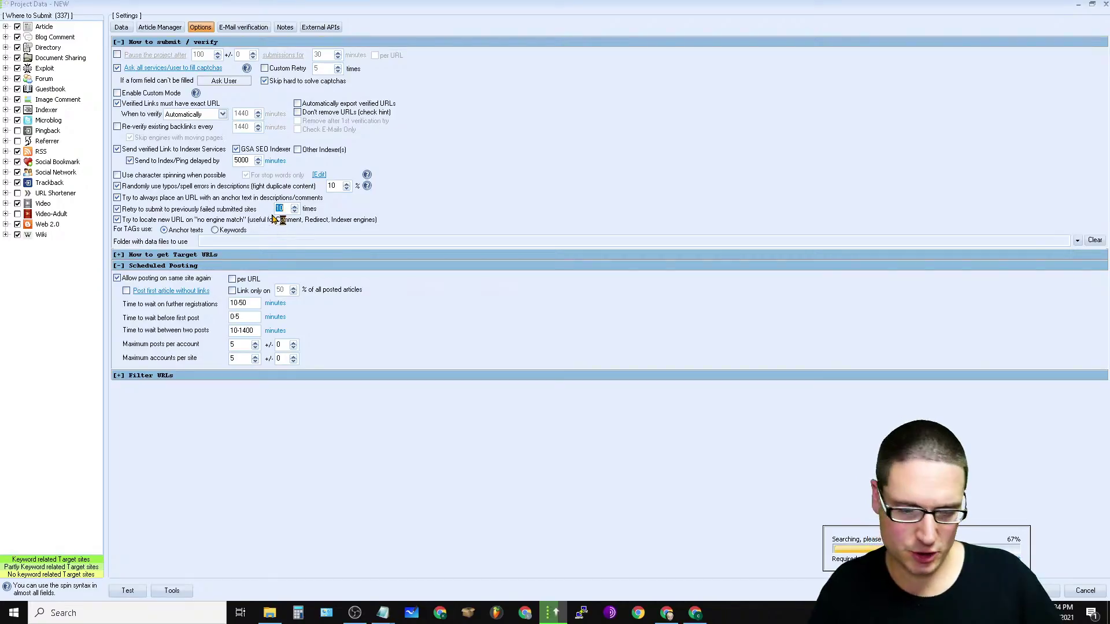
type("1")
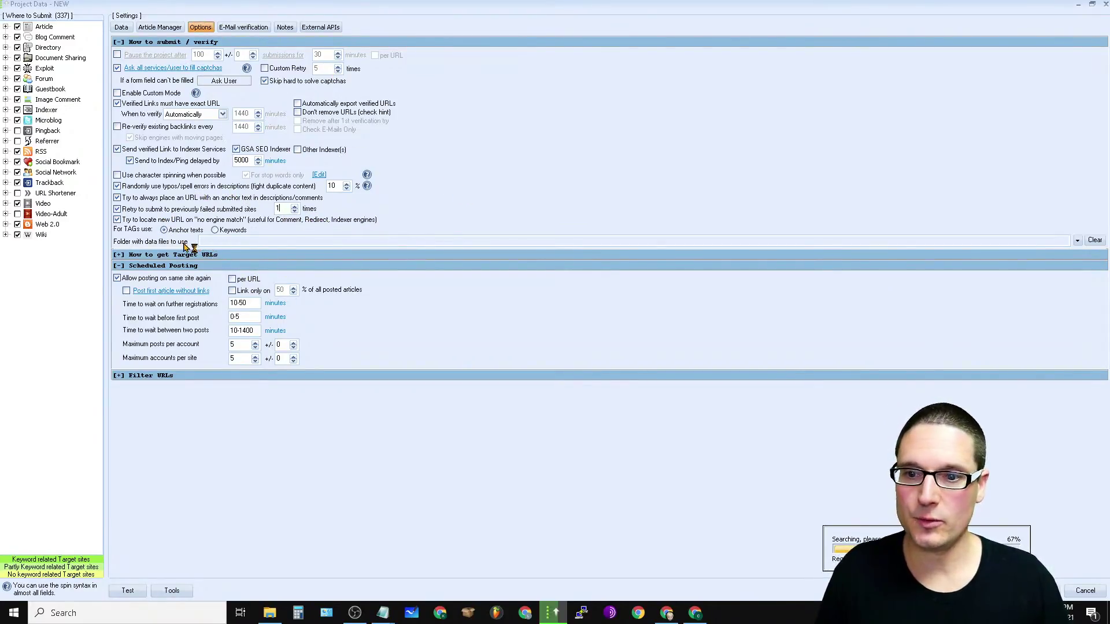
Step: Cancel the data-files folder choice, collapse How to submit / verify, and expand How to get Target URLs
left_click(1077, 240)
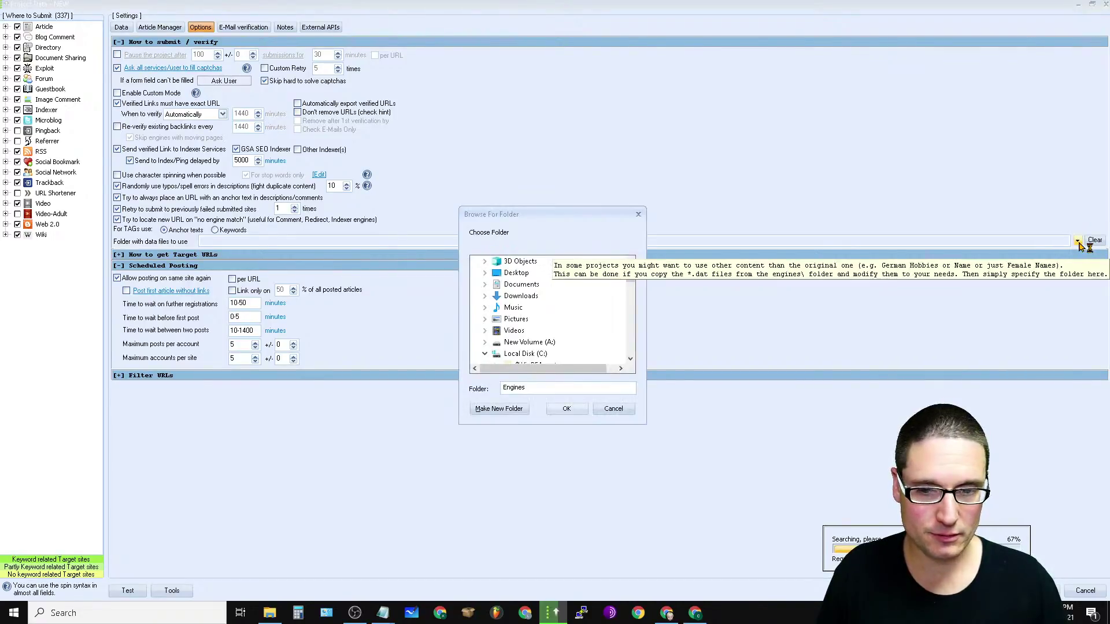
key("Escape")
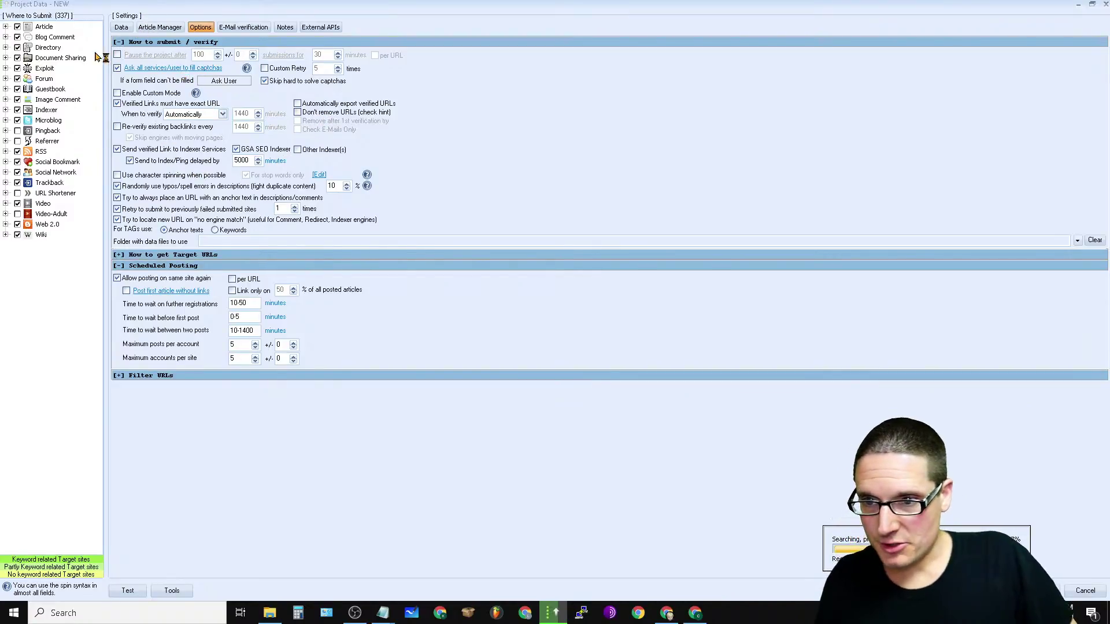
left_click(119, 42)
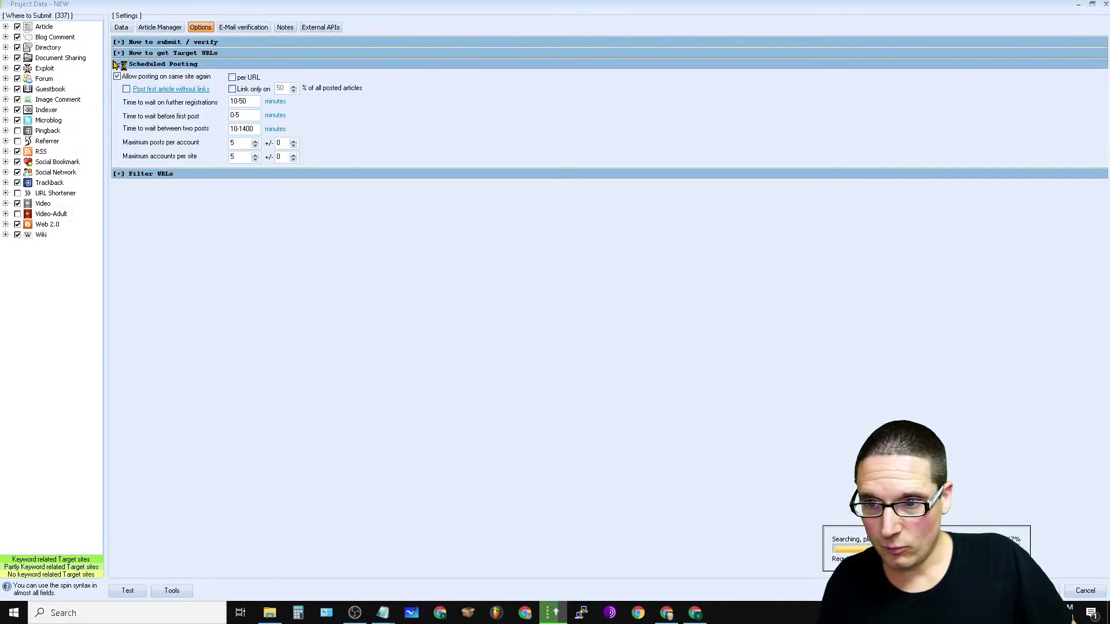
left_click(120, 53)
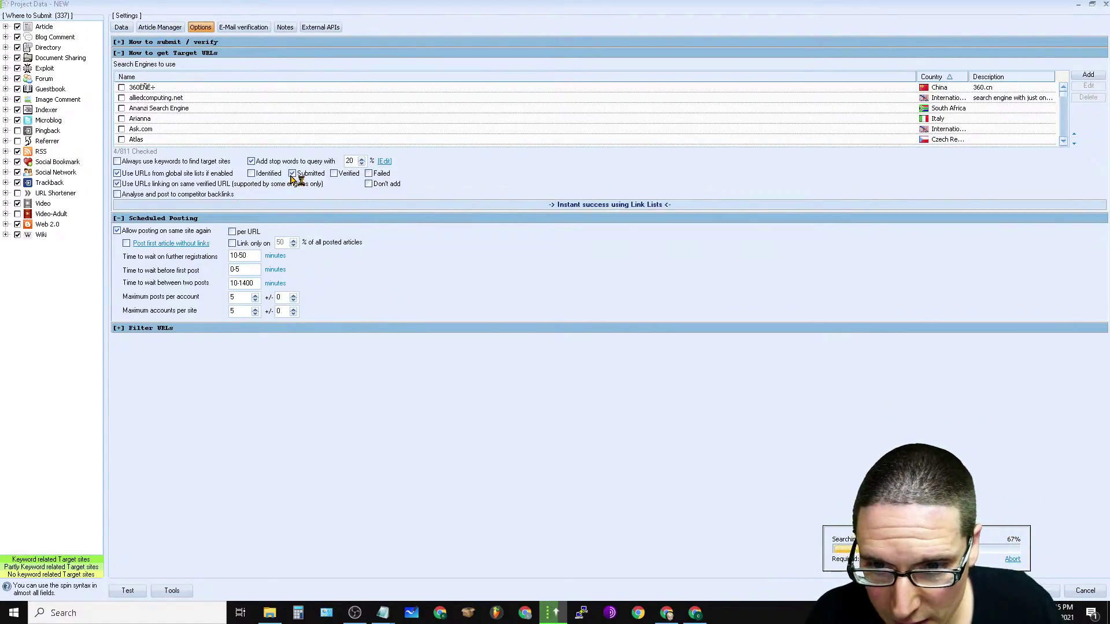
Step: Also use Identified URLs from the global site lists, then collapse the target URL section
left_click(251, 174)
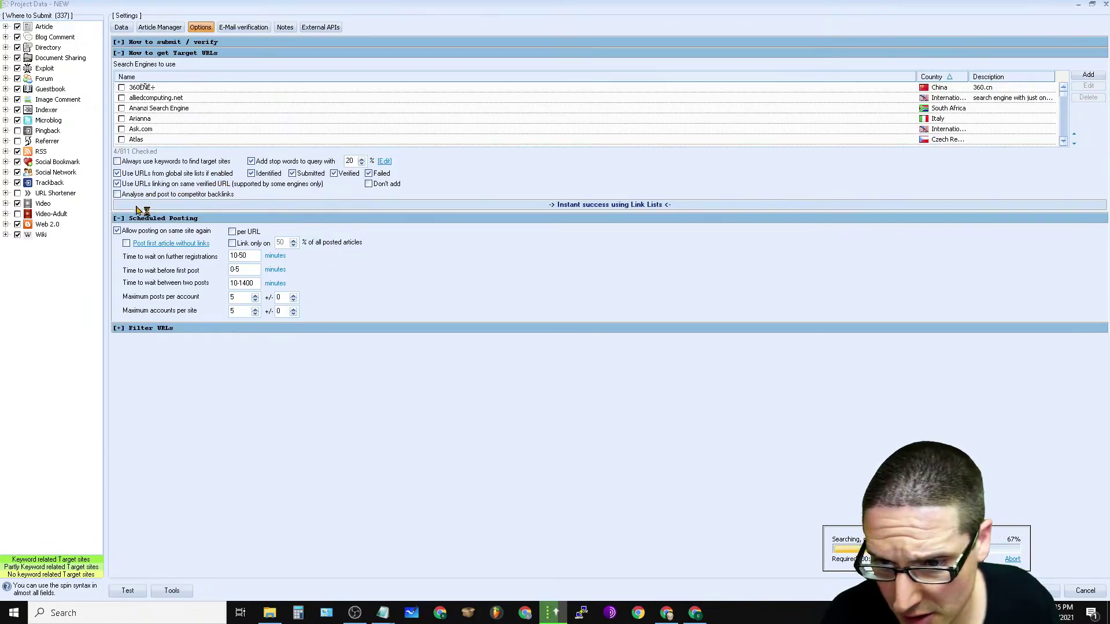
left_click(119, 54)
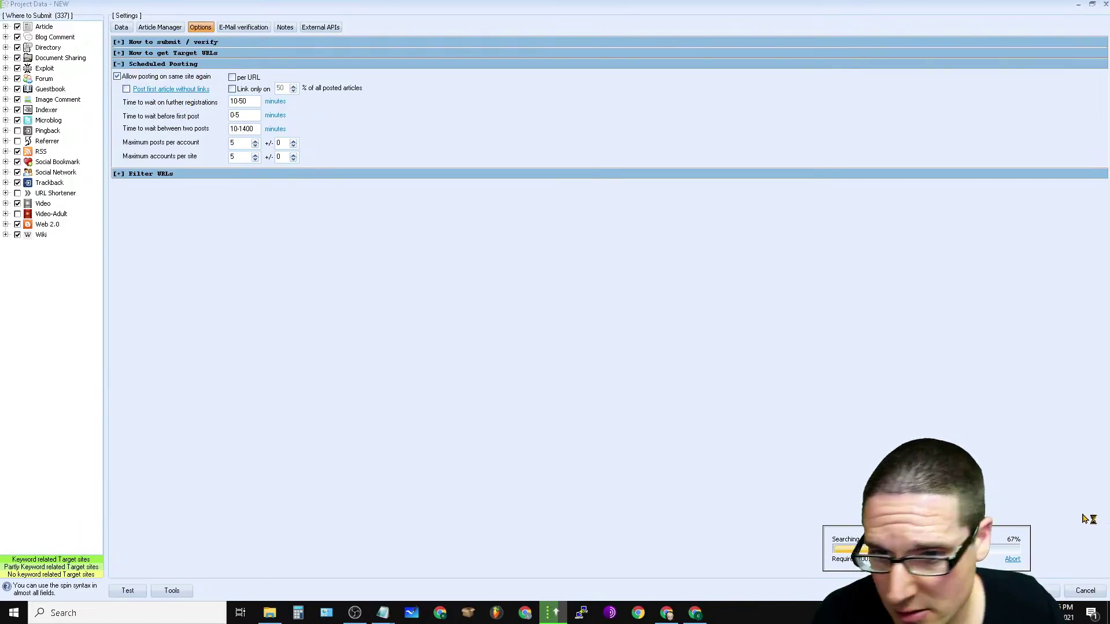
Step: Expand Filter URLs and scroll through the Type of Backlinks to create list
left_click(119, 174)
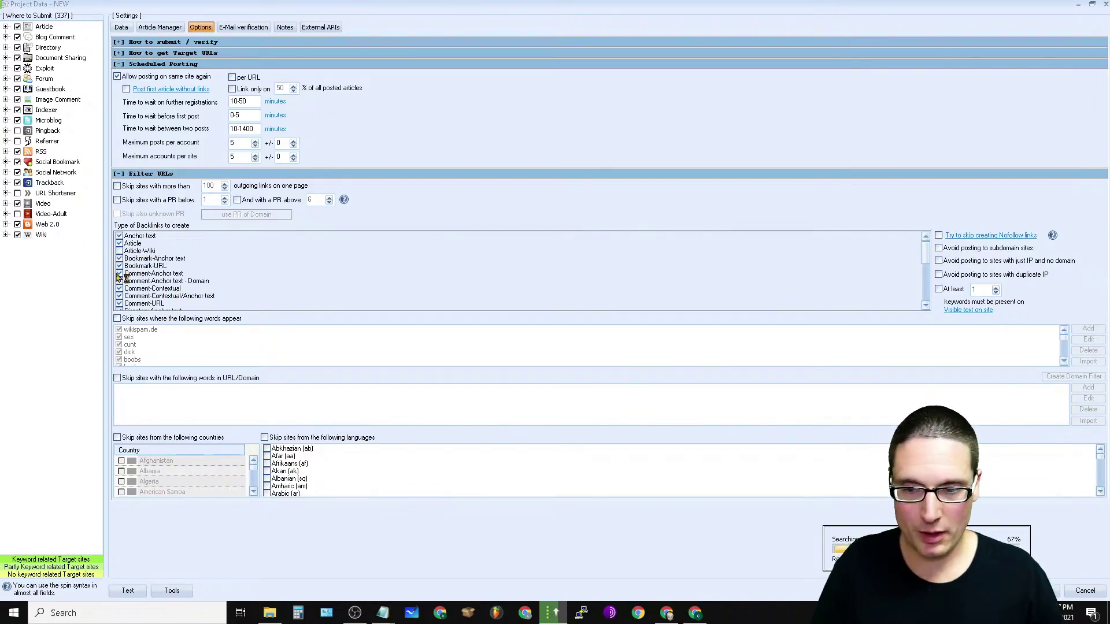
left_click(121, 252)
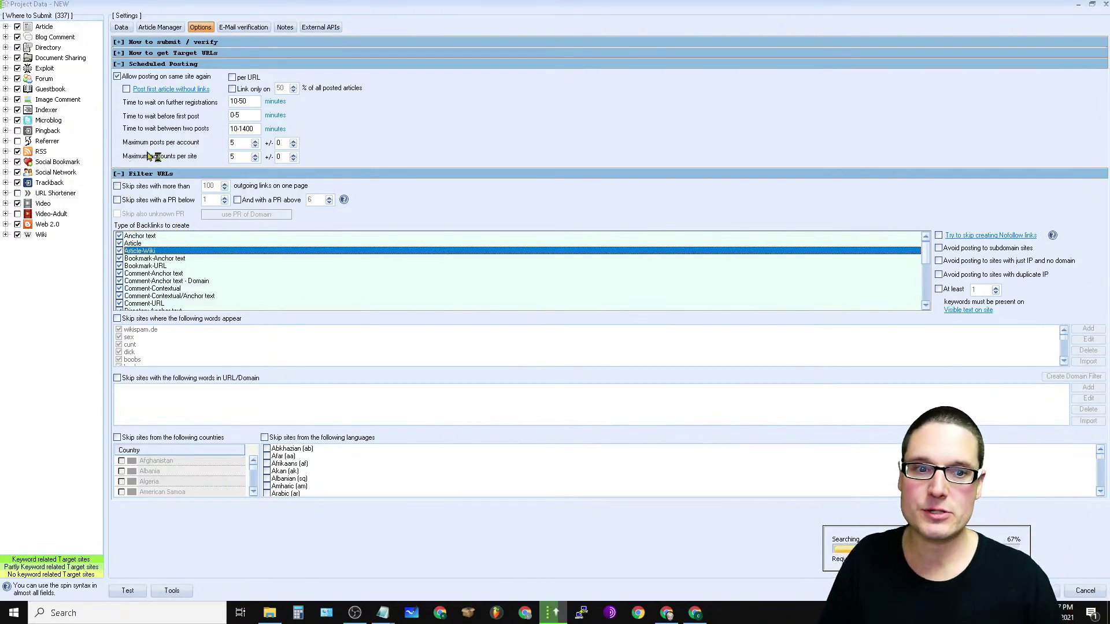
scroll(928, 272, "down", 3)
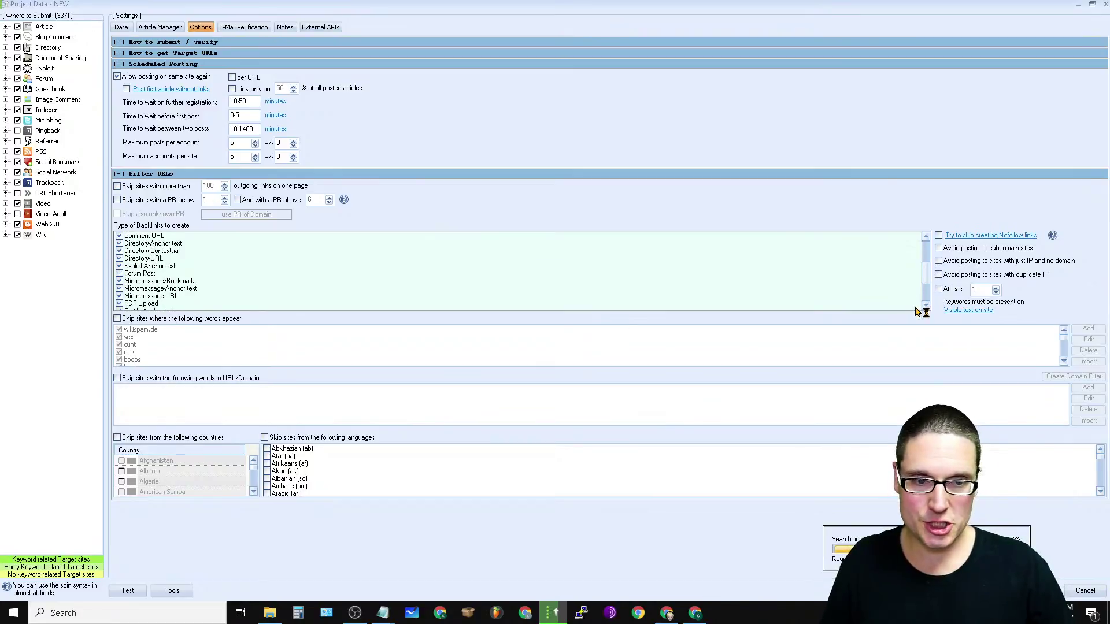
scroll(928, 282, "down", 3)
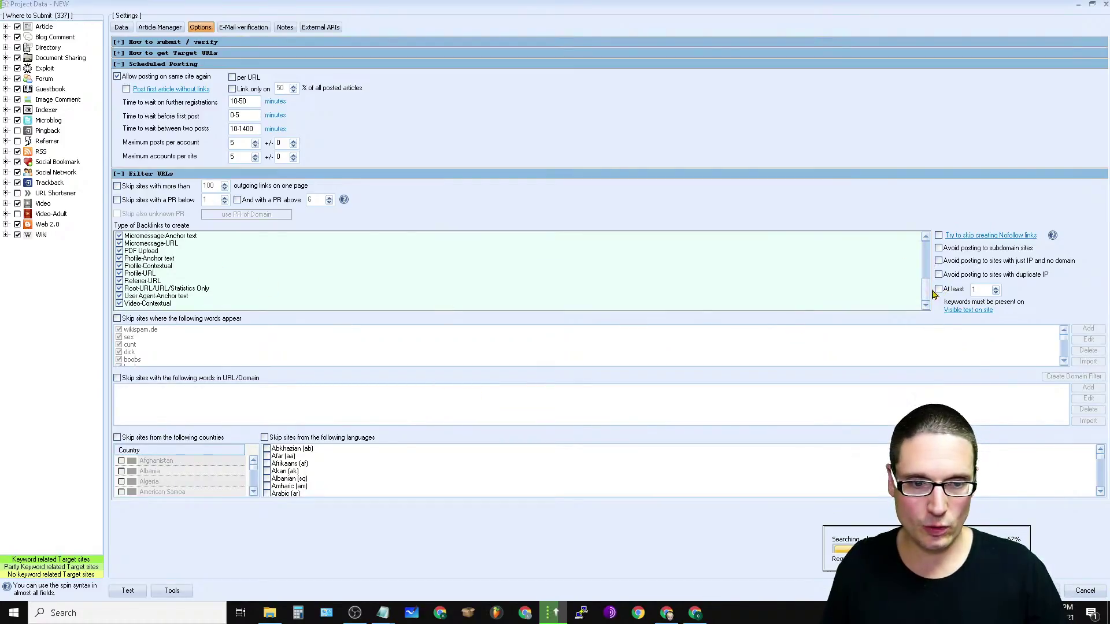
scroll(931, 280, "up", 3)
scroll(932, 276, "up", 1)
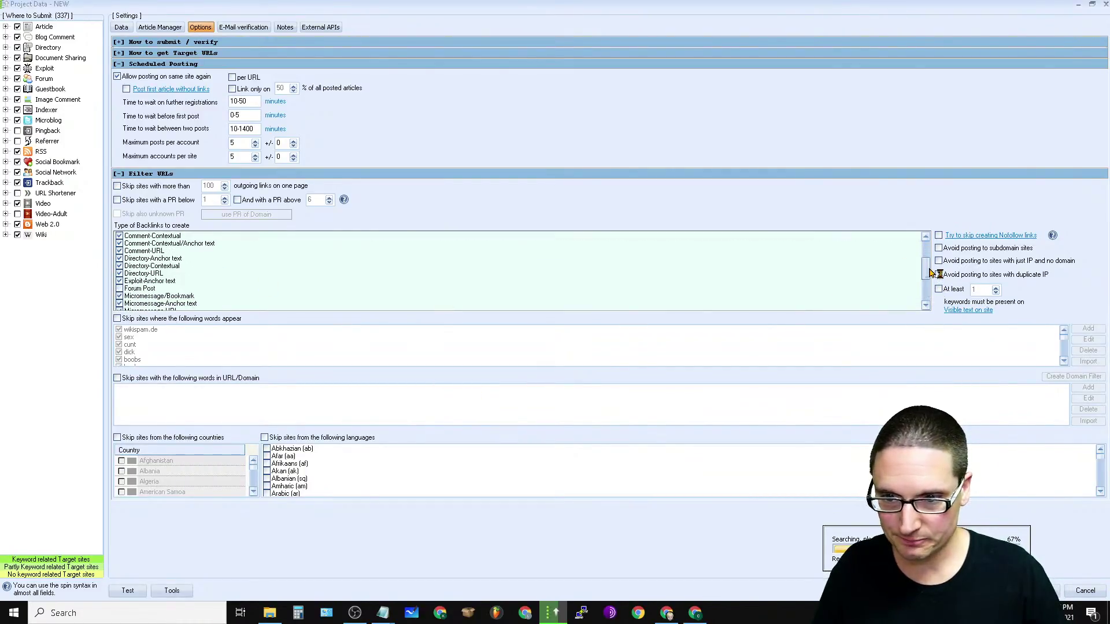
Step: Enable Forum Post and Article-Wiki backlinks, dismiss the warning, and toggle the bad-words filter on then off
left_click(120, 289)
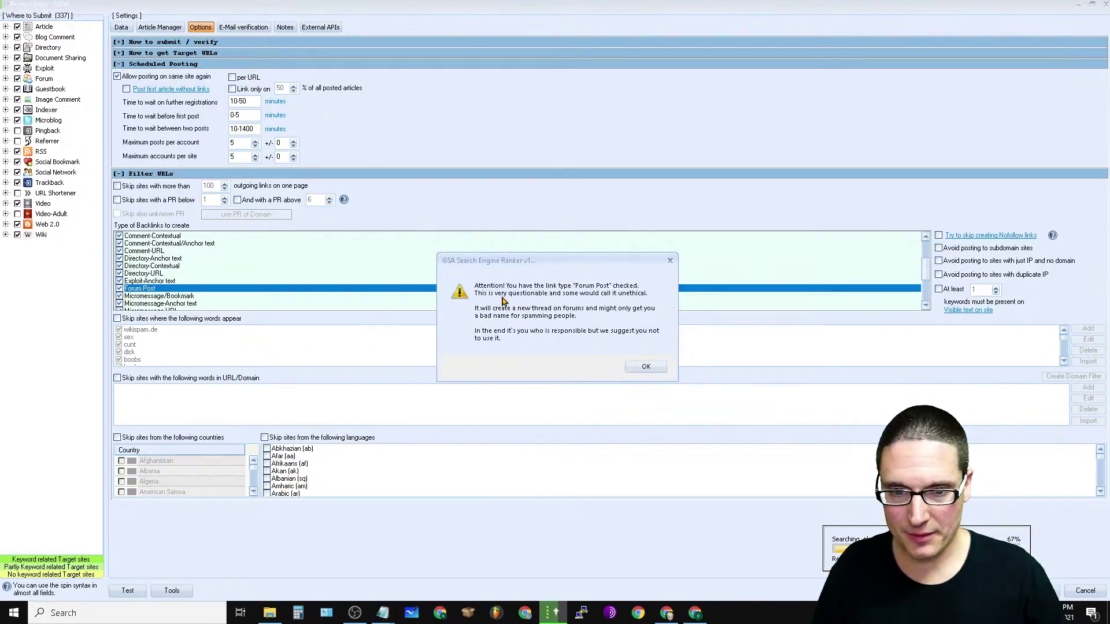
left_click(645, 367)
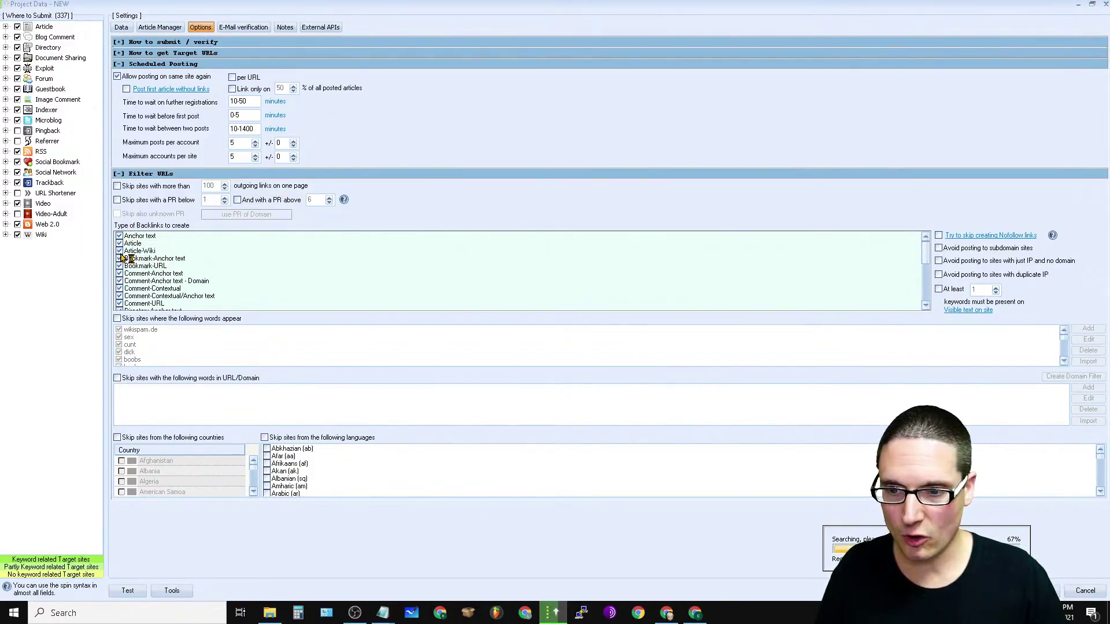
left_click(122, 253)
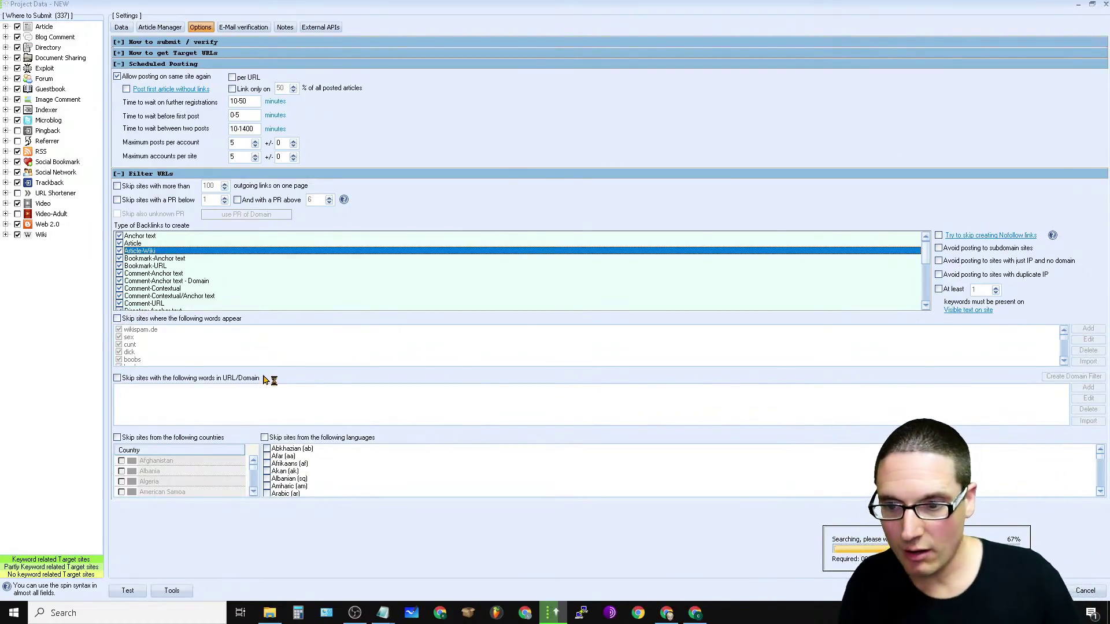
left_click(117, 319)
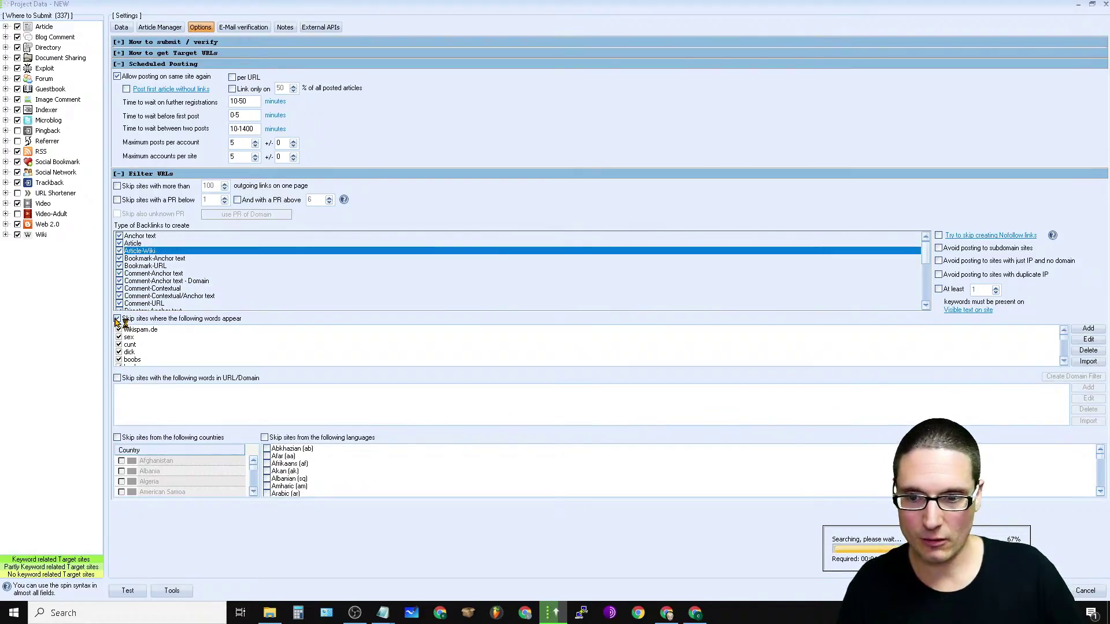
left_click(117, 319)
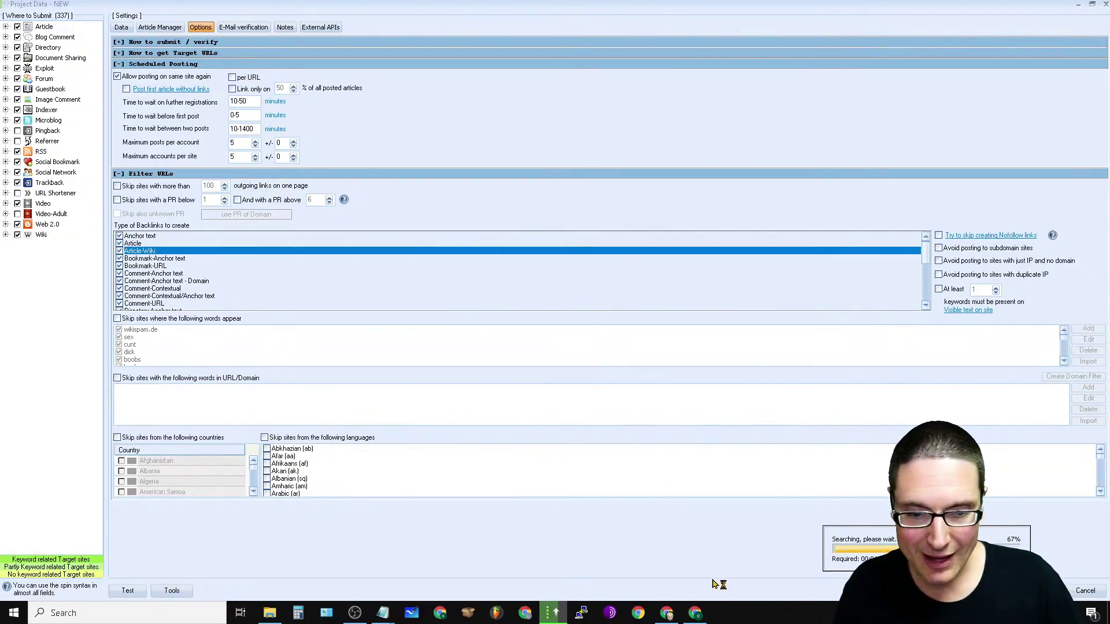
Step: Load google.com in the browser, dismiss the notice, and search 'bad word list git hub'
left_click(667, 617)
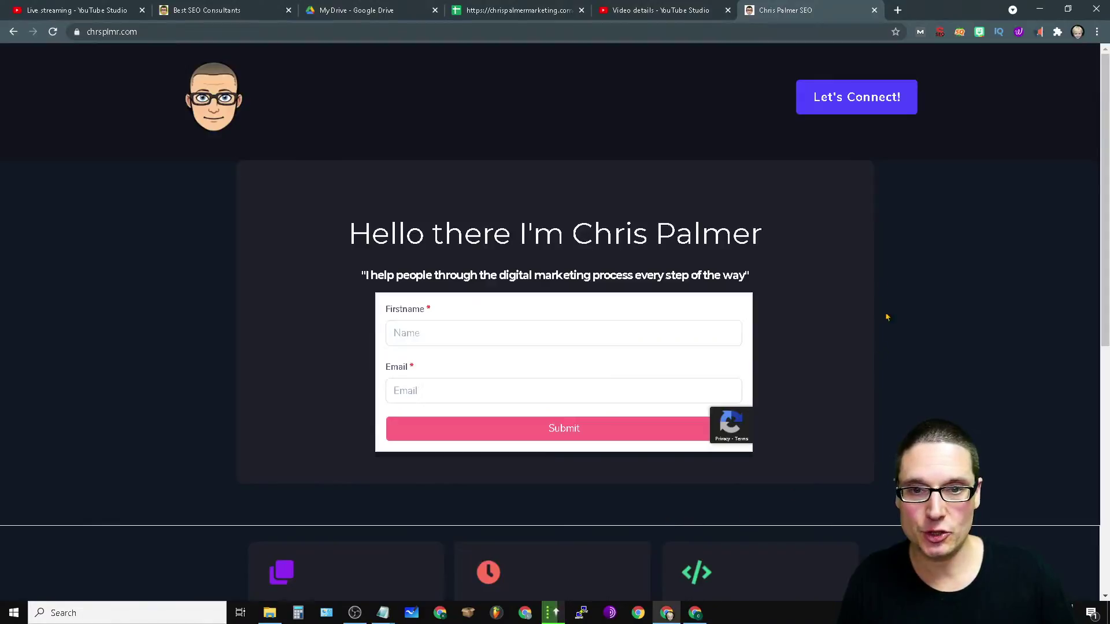
left_click(841, 37)
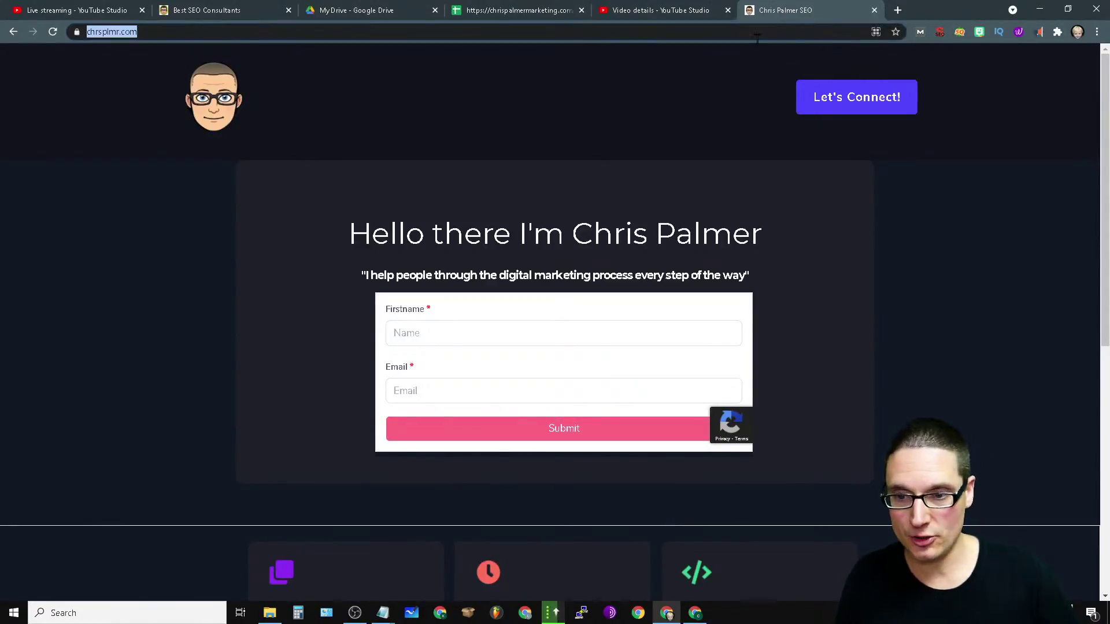
type("google.com")
key("Return")
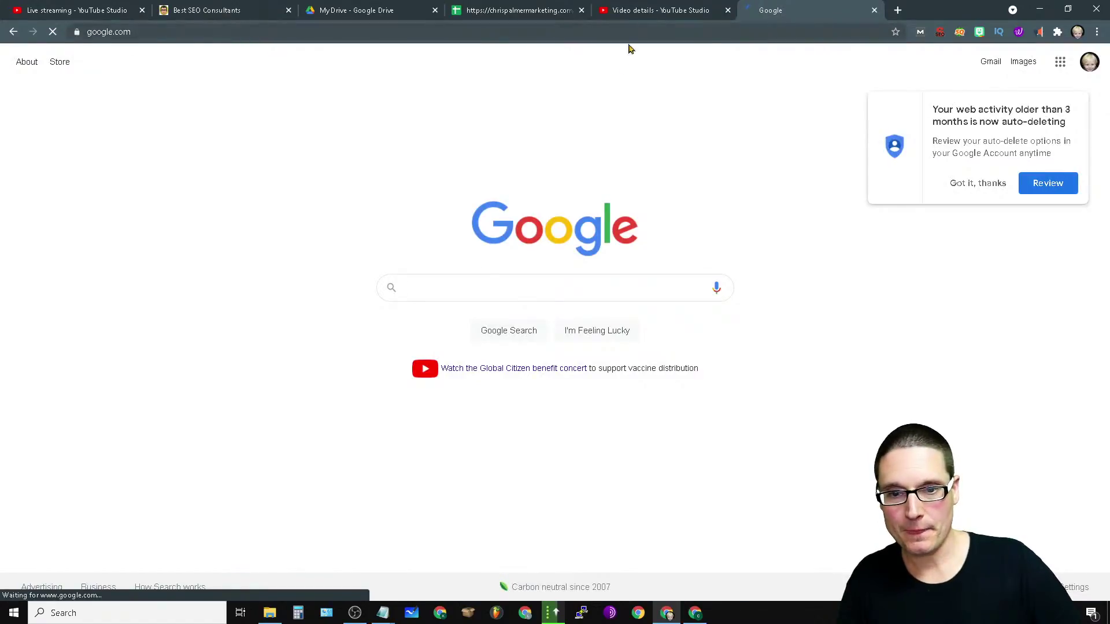
left_click(978, 184)
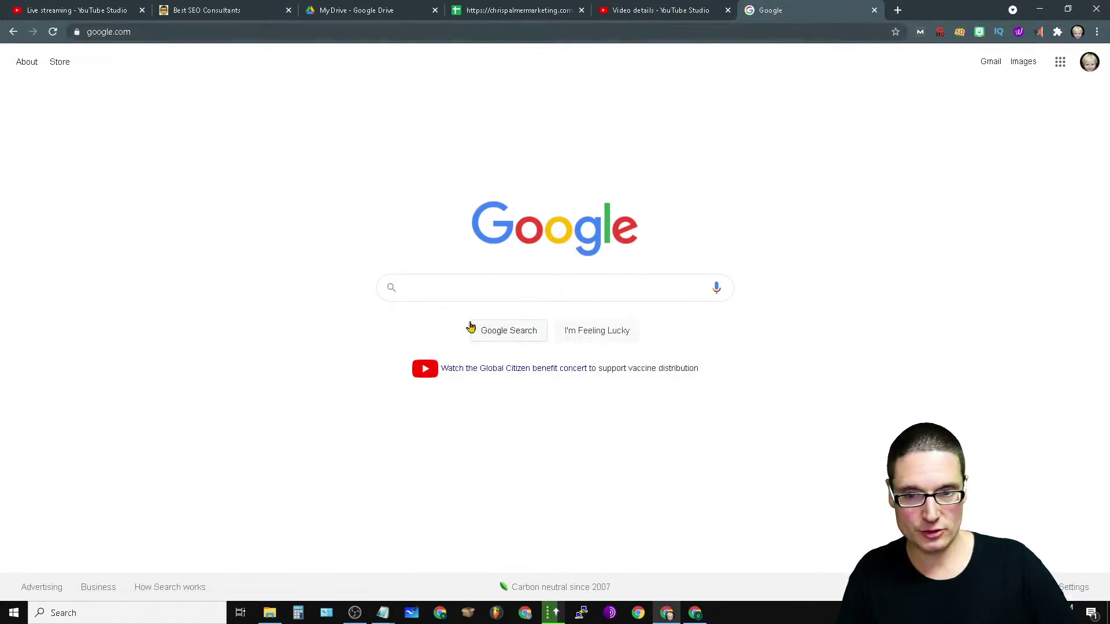
type("bad")
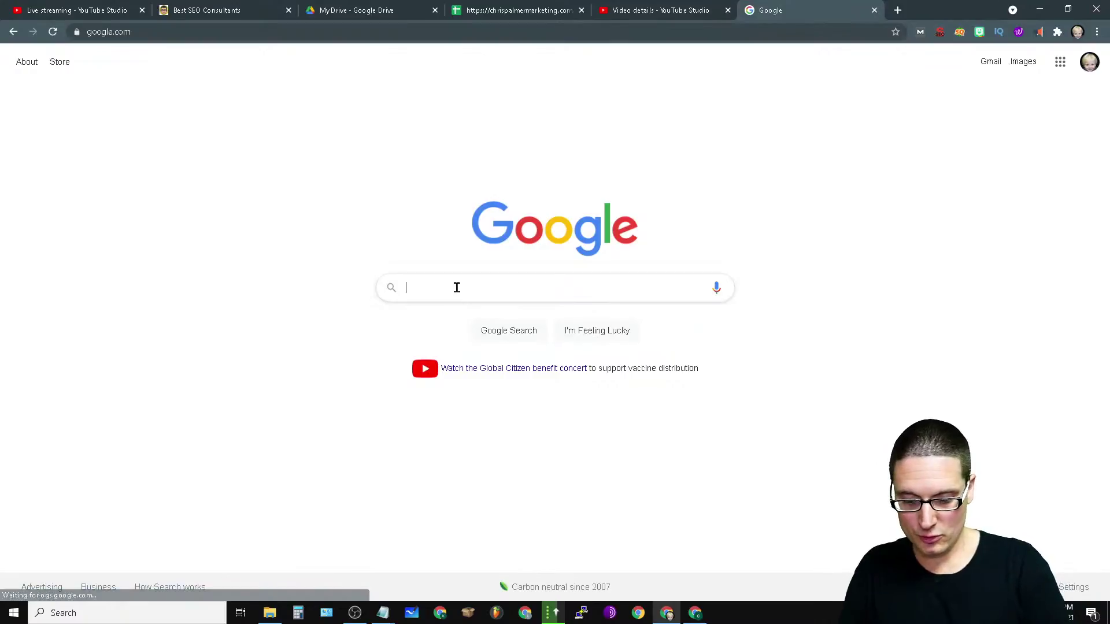
type(" word")
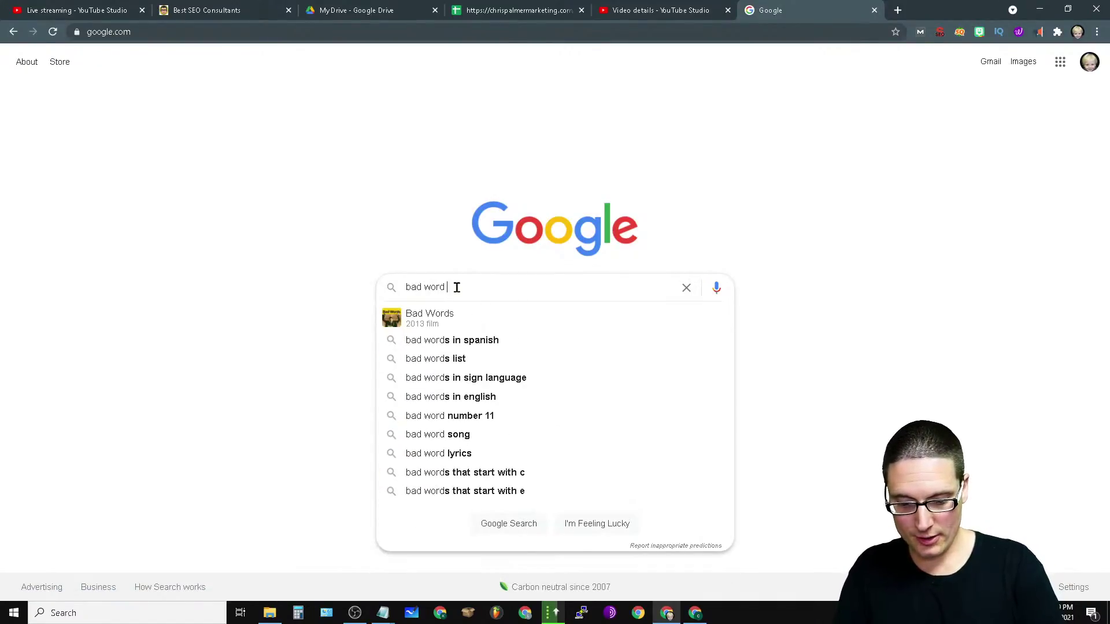
type(" list git hub")
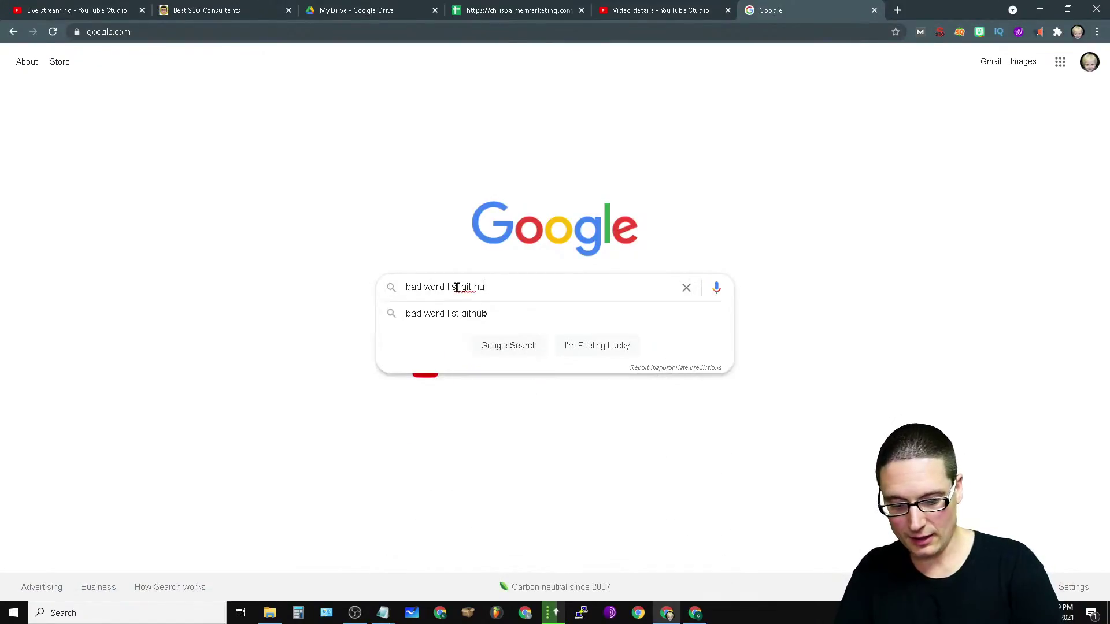
key("Return")
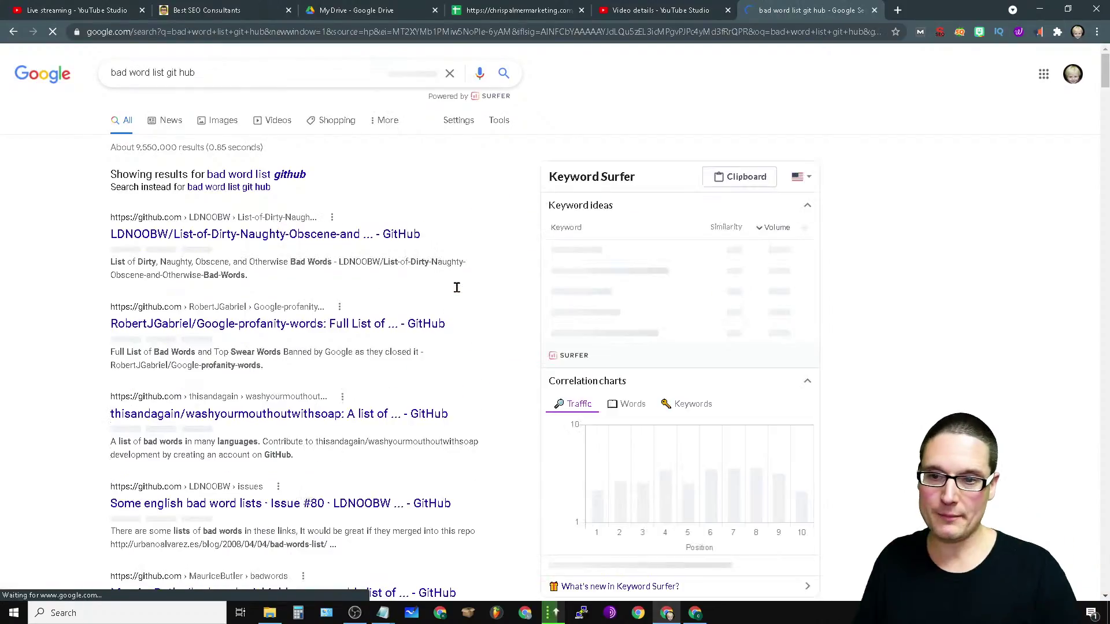
Step: Browse the LDNOOBW repository's English 'en' bad-word file, then close the GitHub tab
left_click(351, 234)
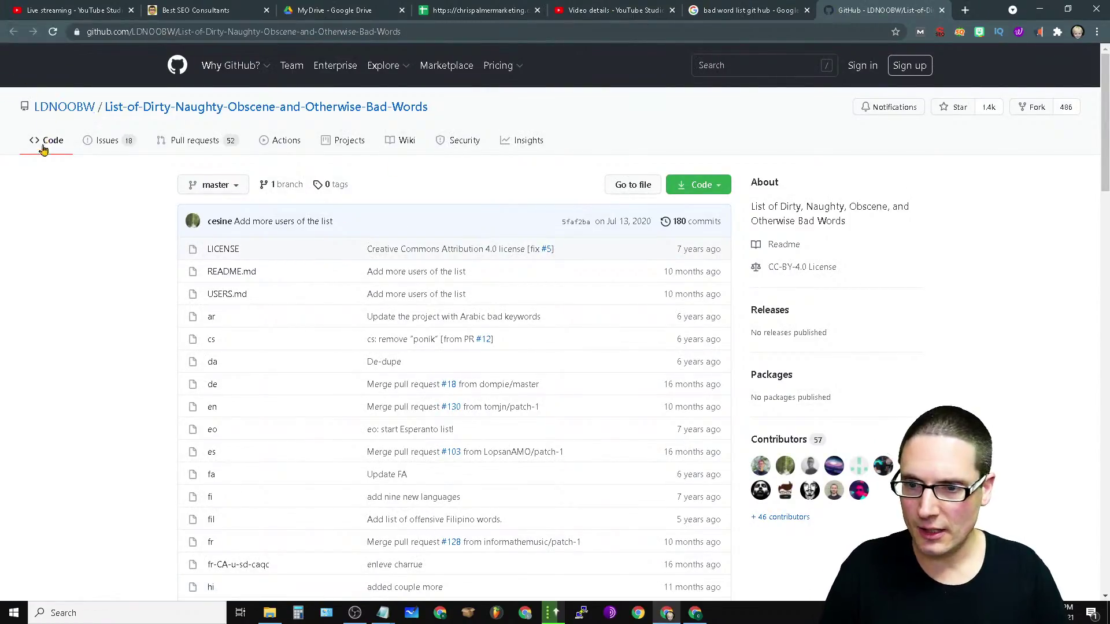
scroll(538, 351, "down", 20)
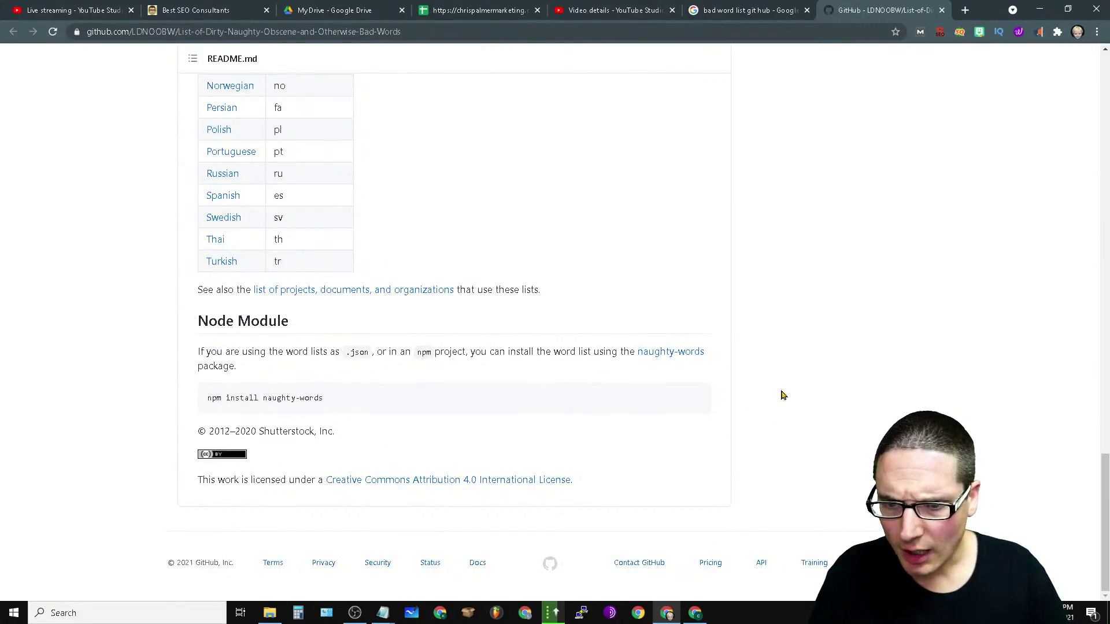
scroll(307, 250, "up", 20)
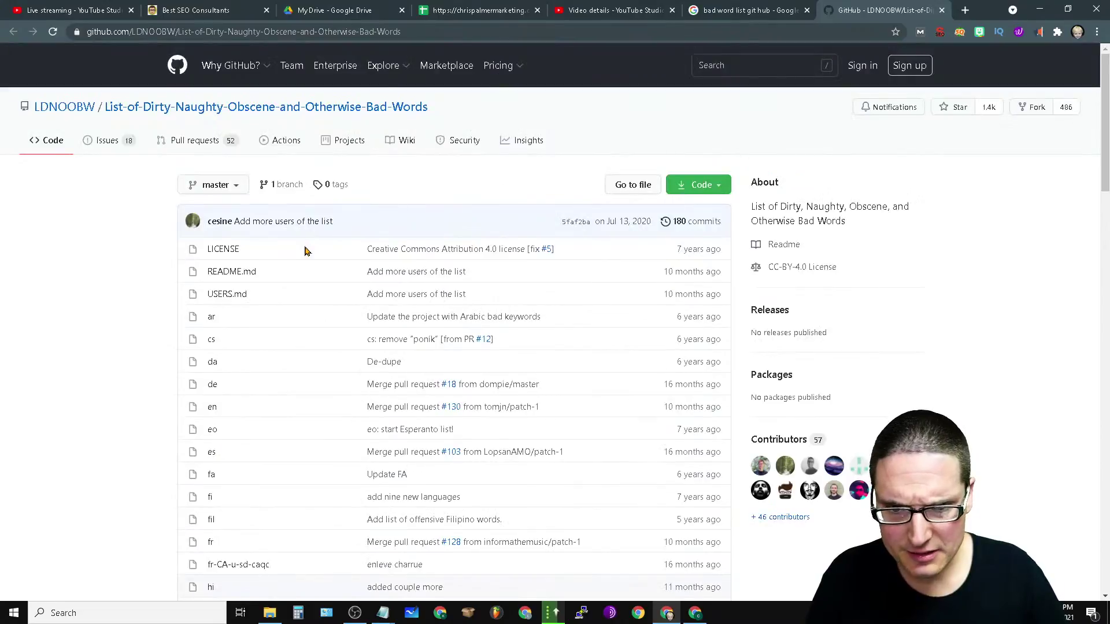
left_click(634, 186)
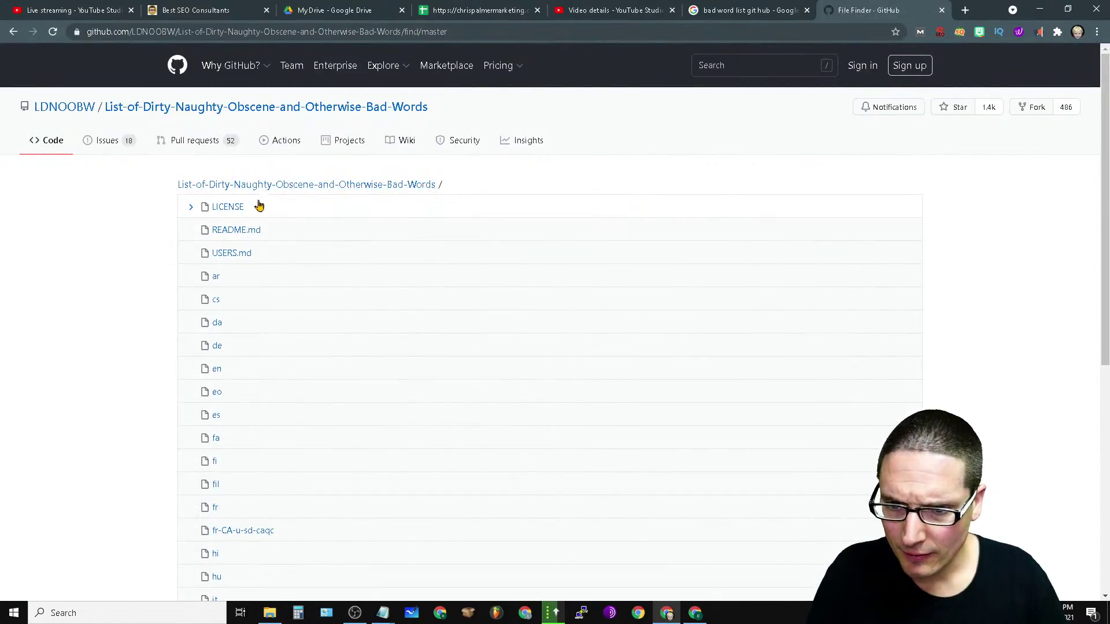
left_click(208, 376)
scroll(274, 376, "down", 20)
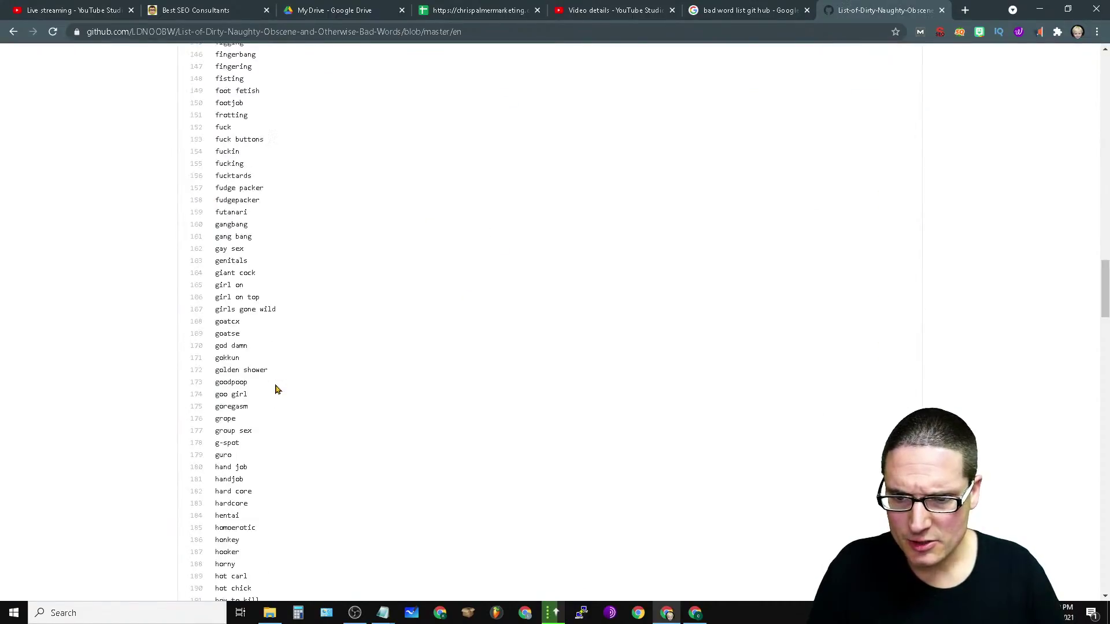
left_click_drag(1105, 292, 1105, 564)
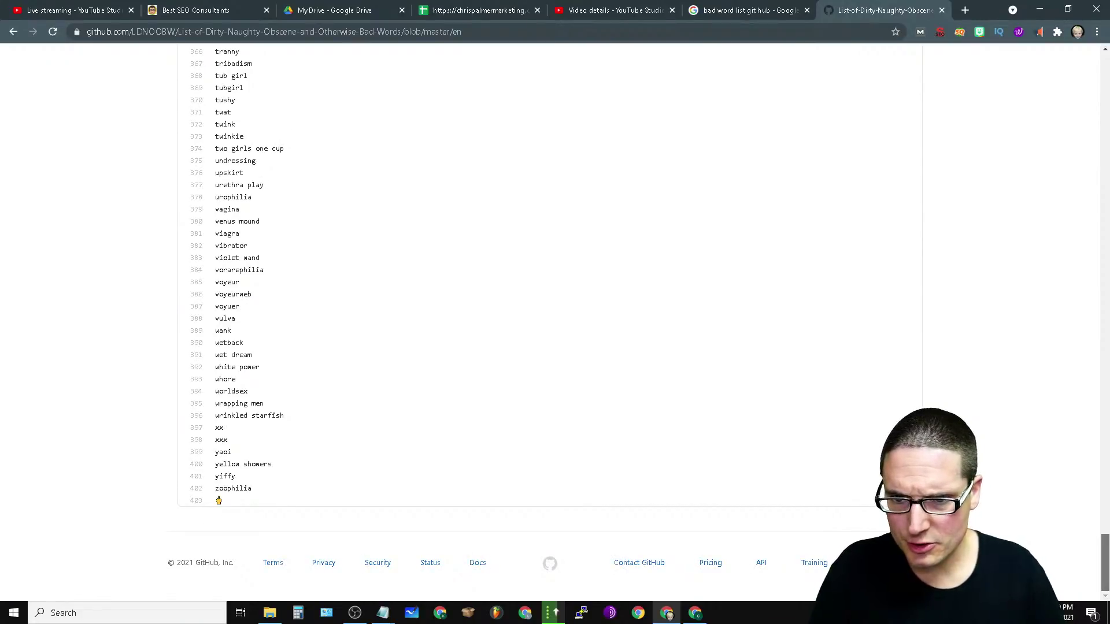
scroll(276, 380, "up", 20)
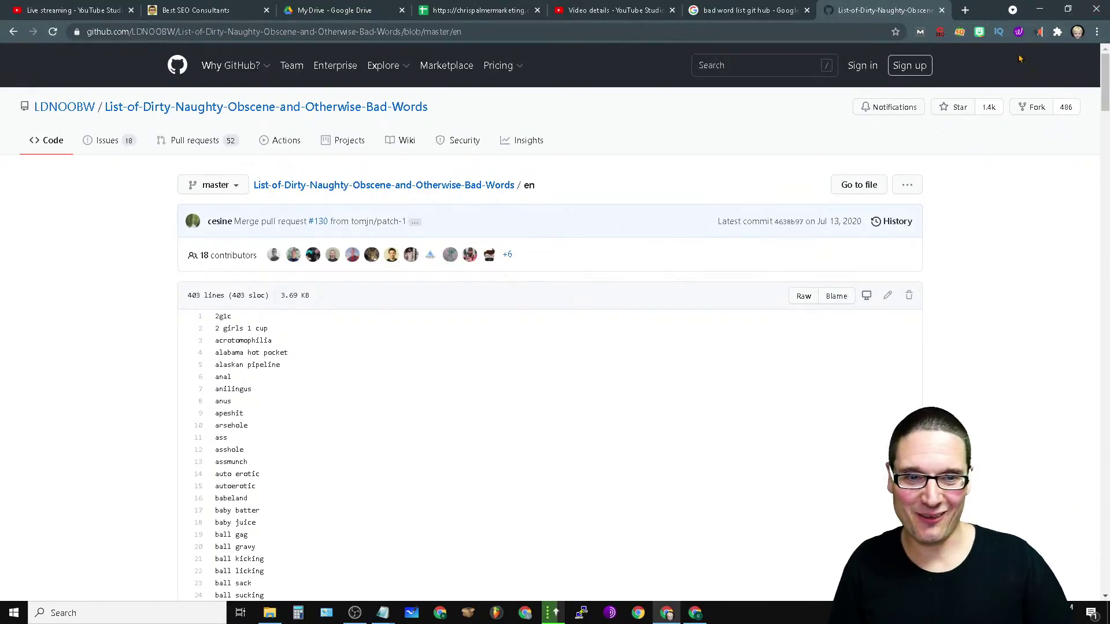
left_click(940, 10)
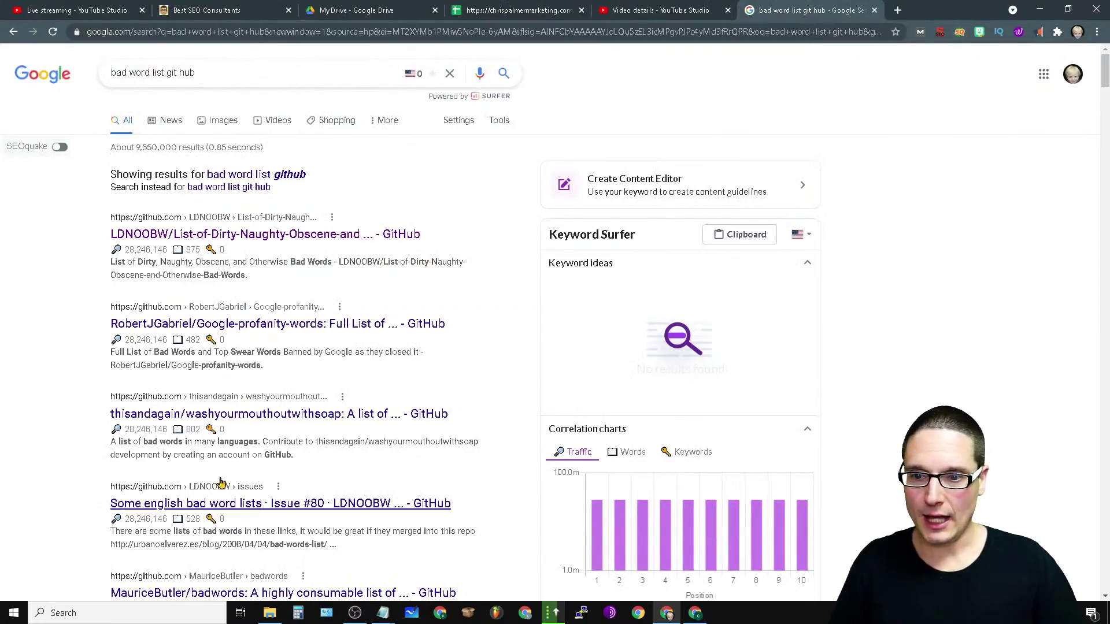
Step: Close the Google results tab and bring GSA Search Engine Ranker back from the taskbar
left_click(875, 11)
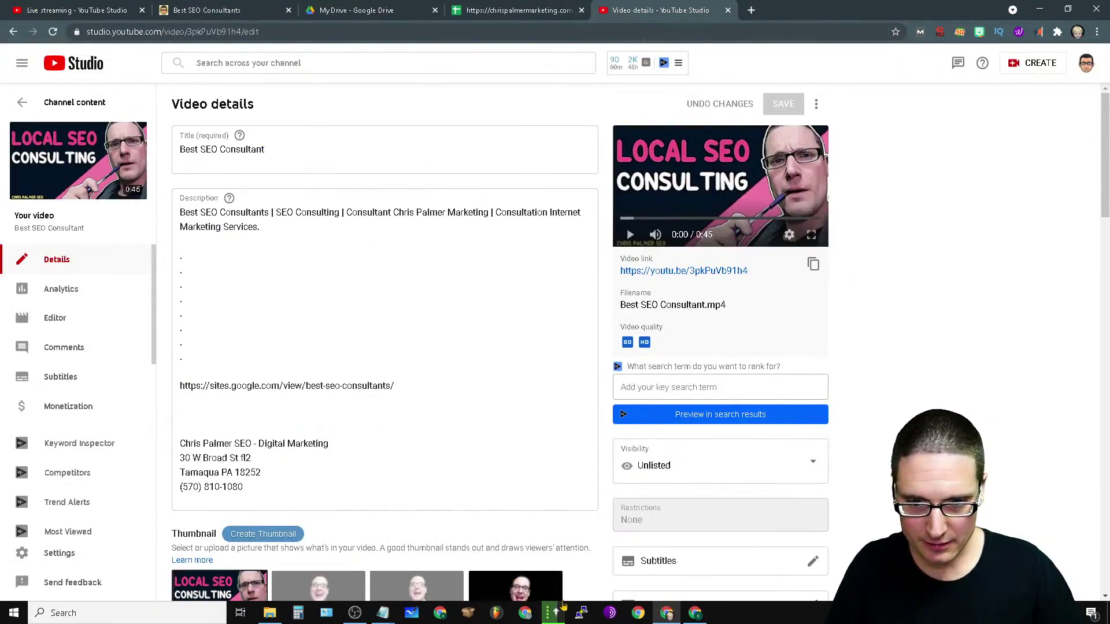
mouse_move(553, 612)
left_click(523, 553)
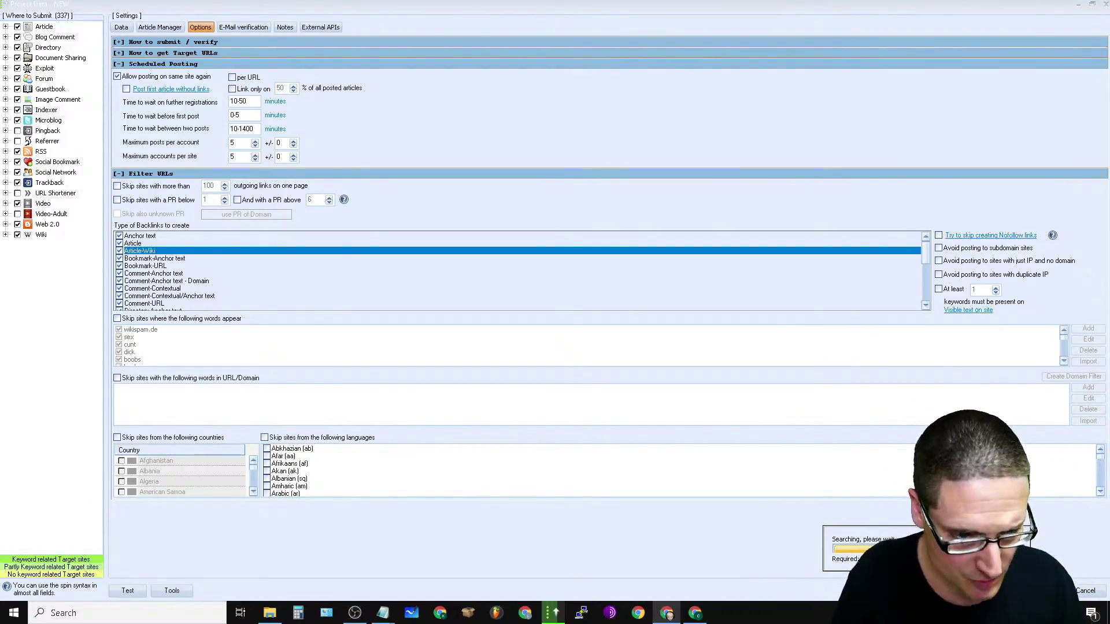
Step: Move the search progress box aside and switch to Article Manager, dismissing the missing-articles error
left_click_drag(898, 528, 617, 450)
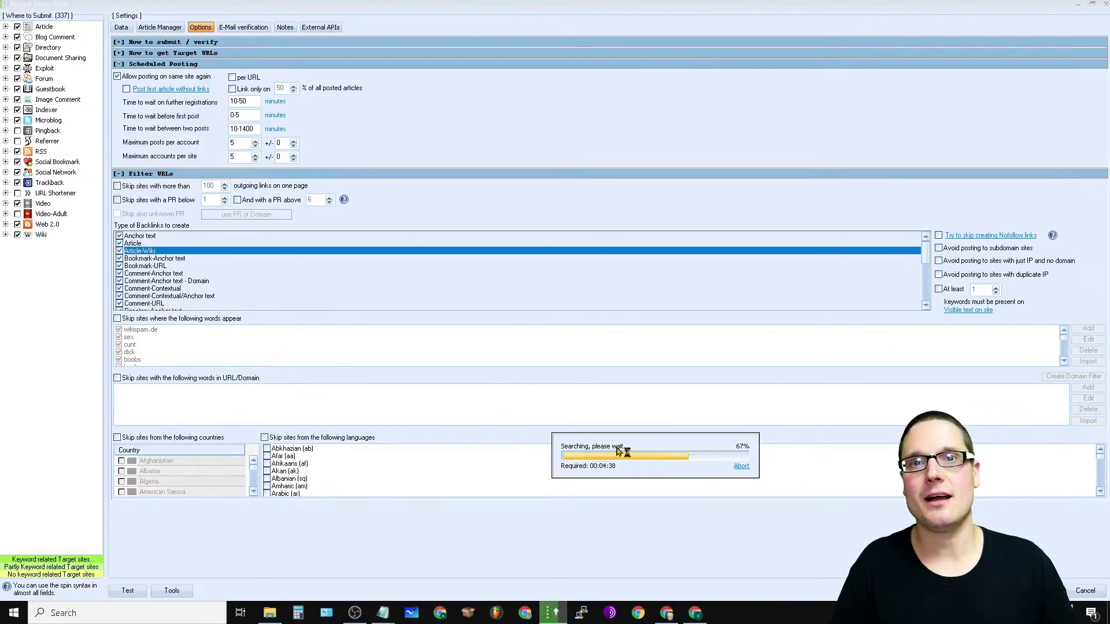
left_click_drag(616, 445, 710, 534)
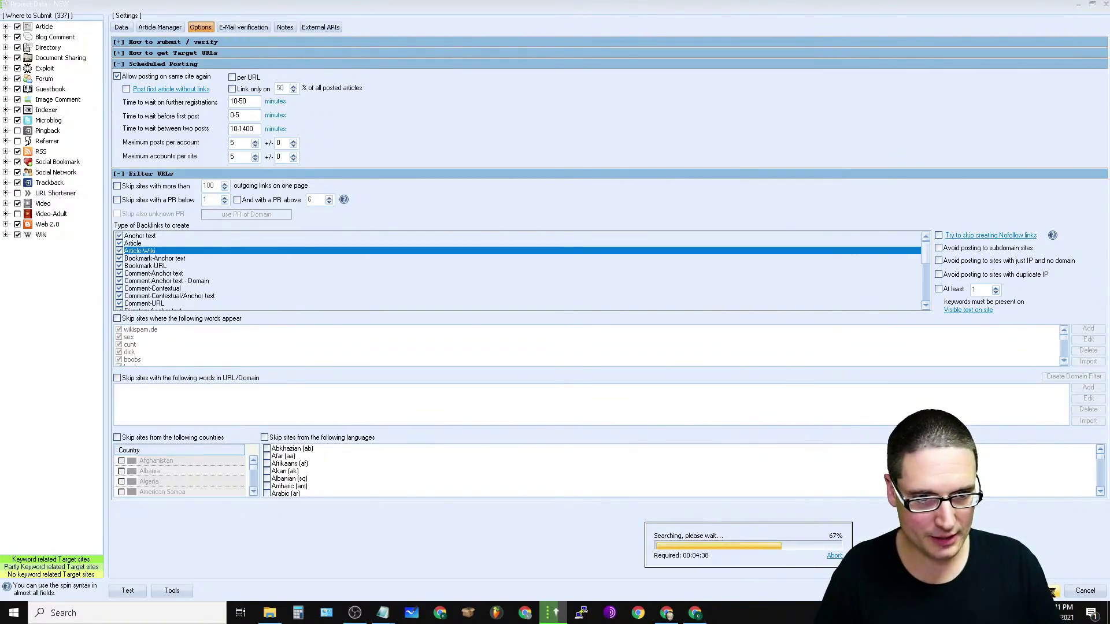
key("Return")
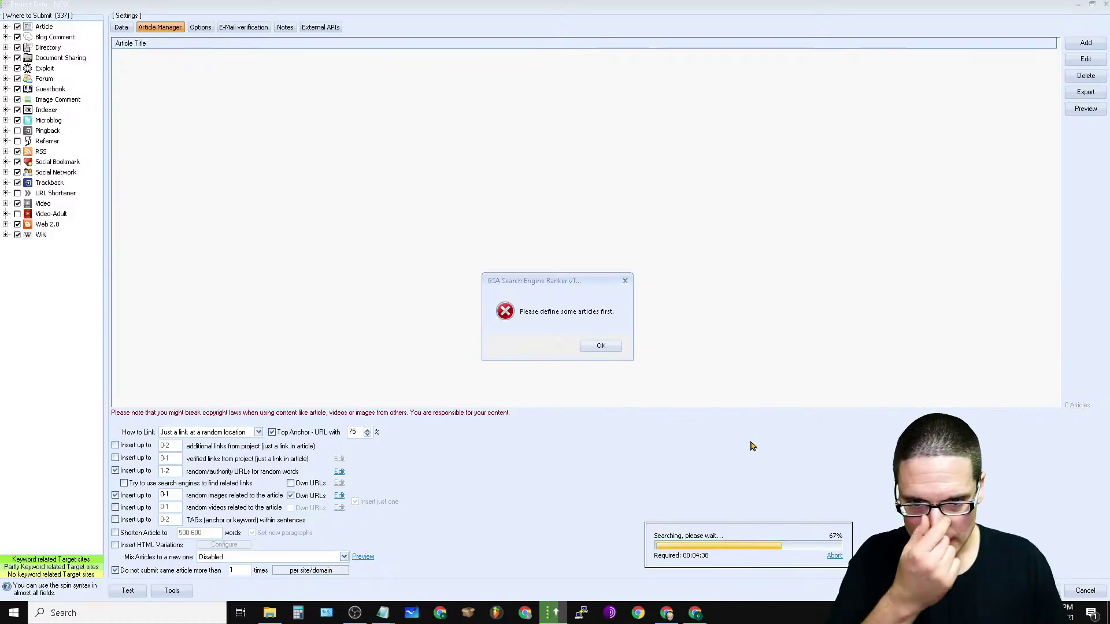
left_click(604, 346)
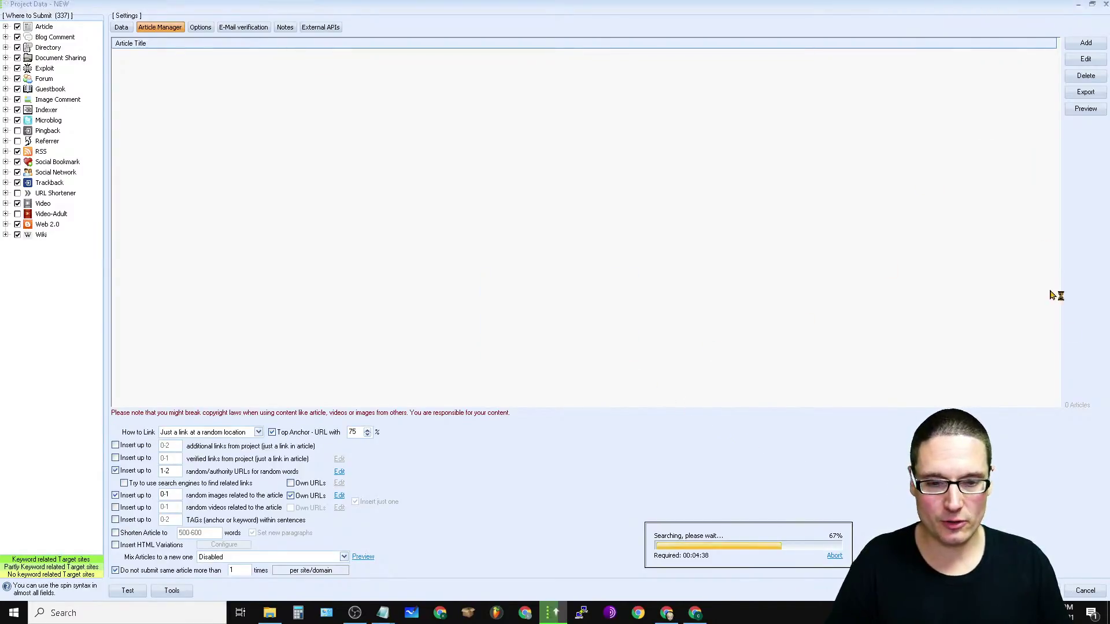
left_click_drag(777, 538, 893, 354)
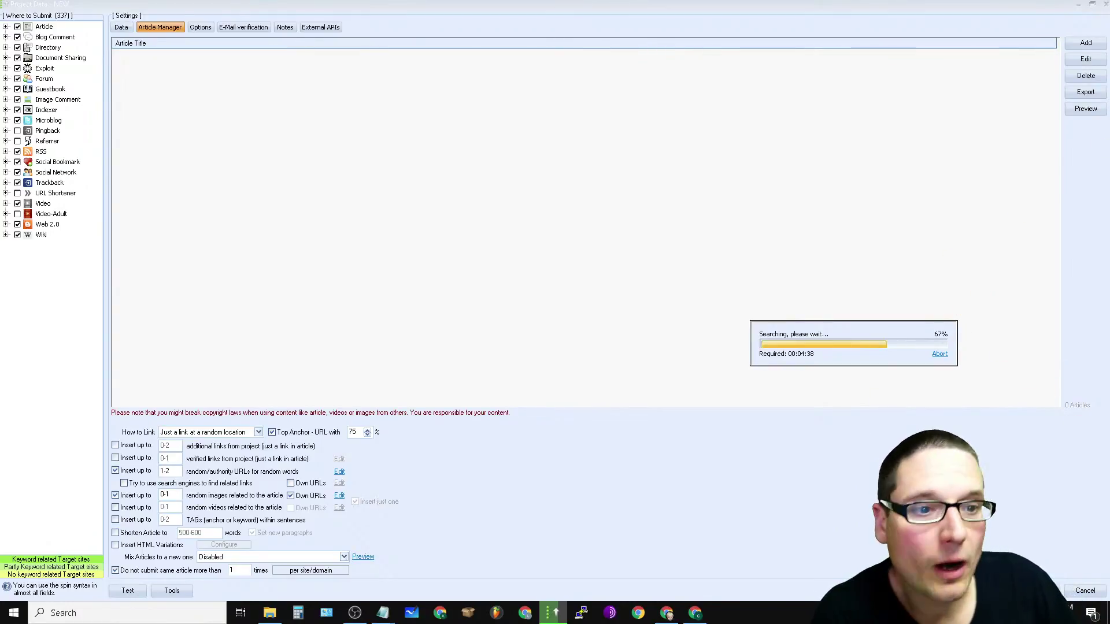
left_click_drag(861, 335, 715, 356)
Step: Import the 27 articles from the sites.google.com project into the new project
left_click(1090, 47)
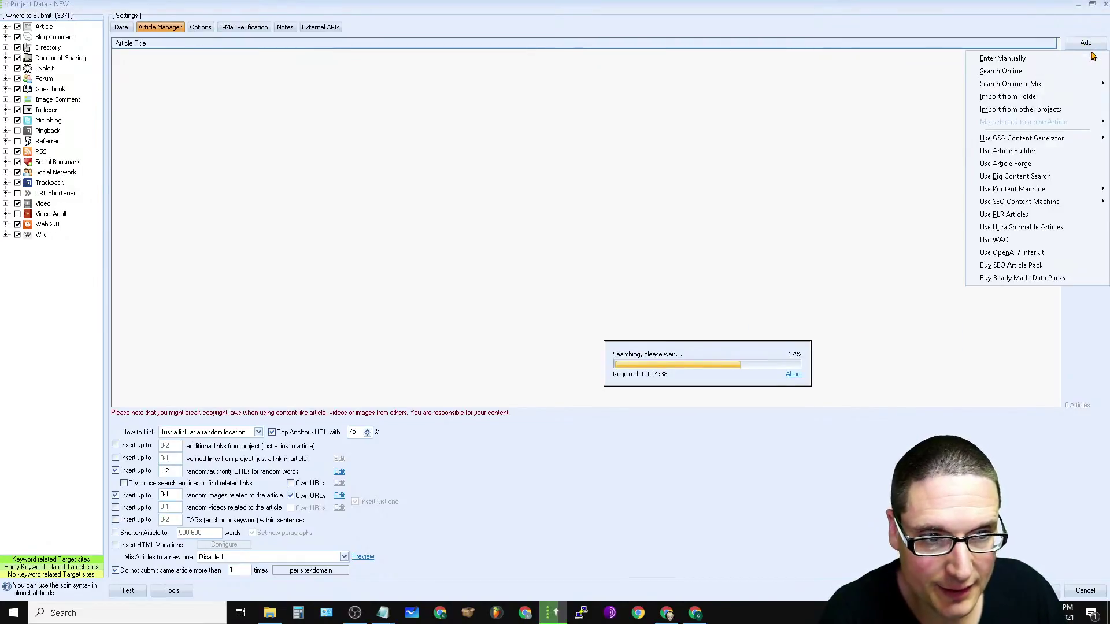
left_click(1059, 111)
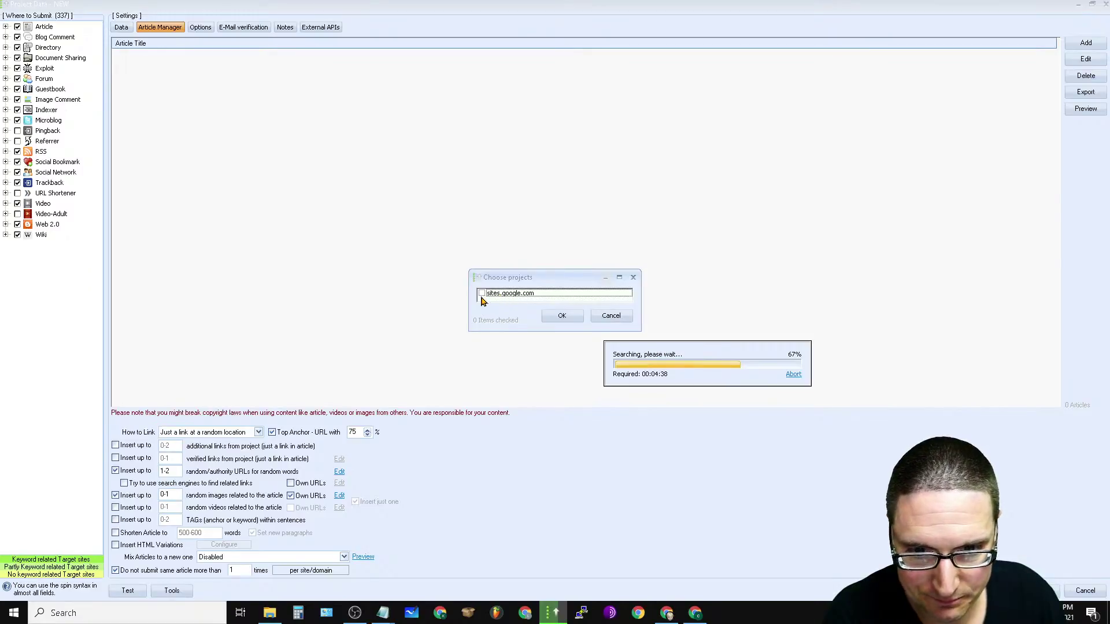
left_click(481, 293)
left_click(569, 319)
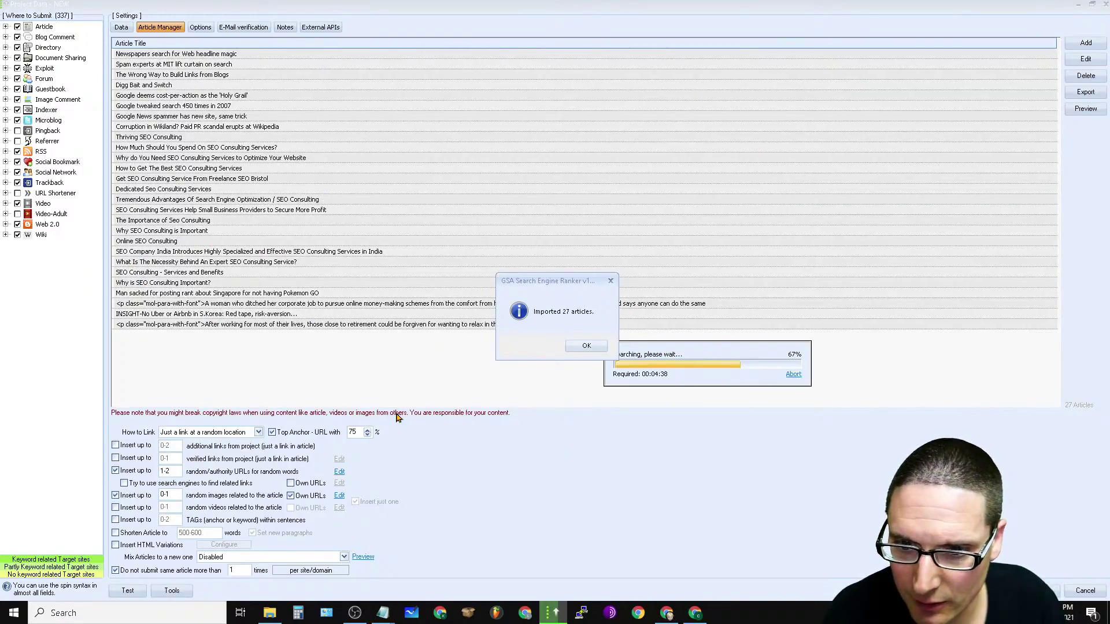
left_click(586, 346)
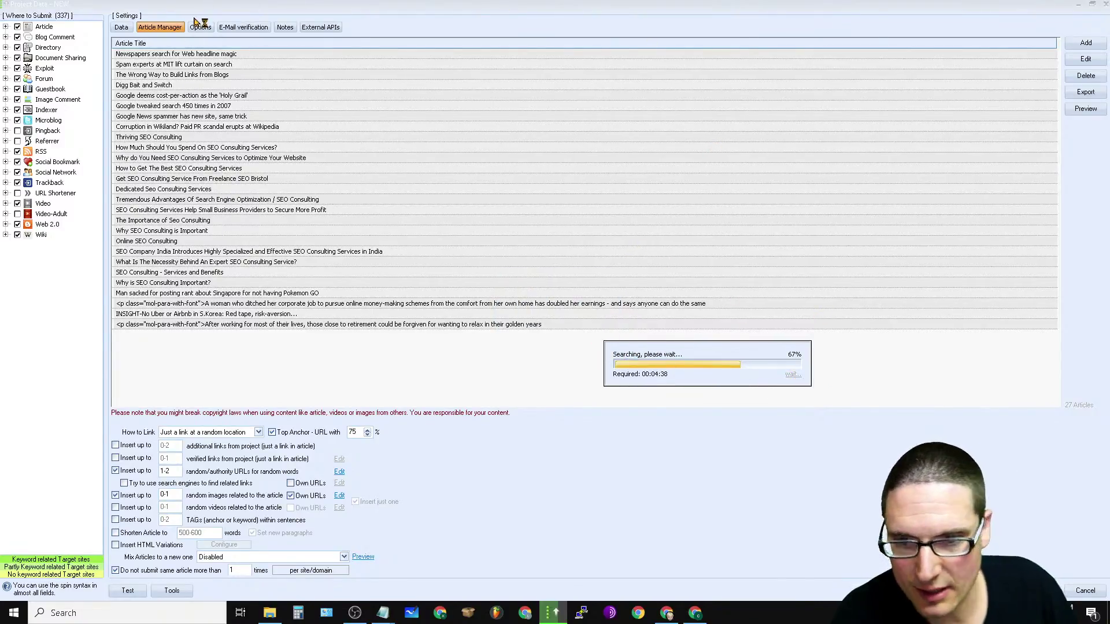
left_click(542, 173)
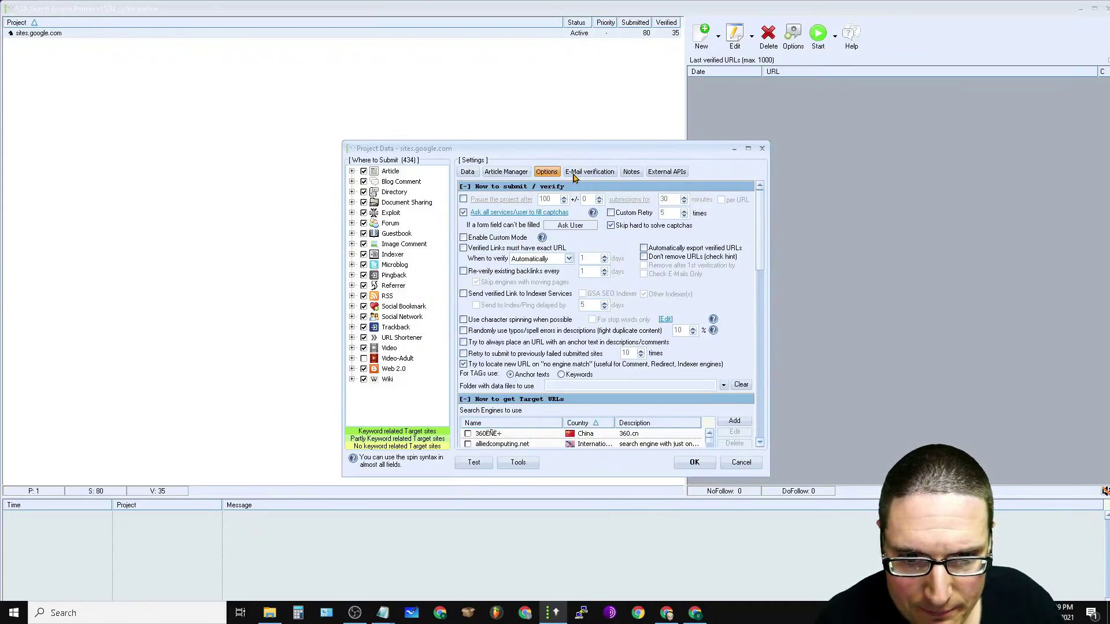
Step: Review the sites.google.com project's target URL, articles and posting options in a maximized settings window
scroll(745, 255, "down", 10)
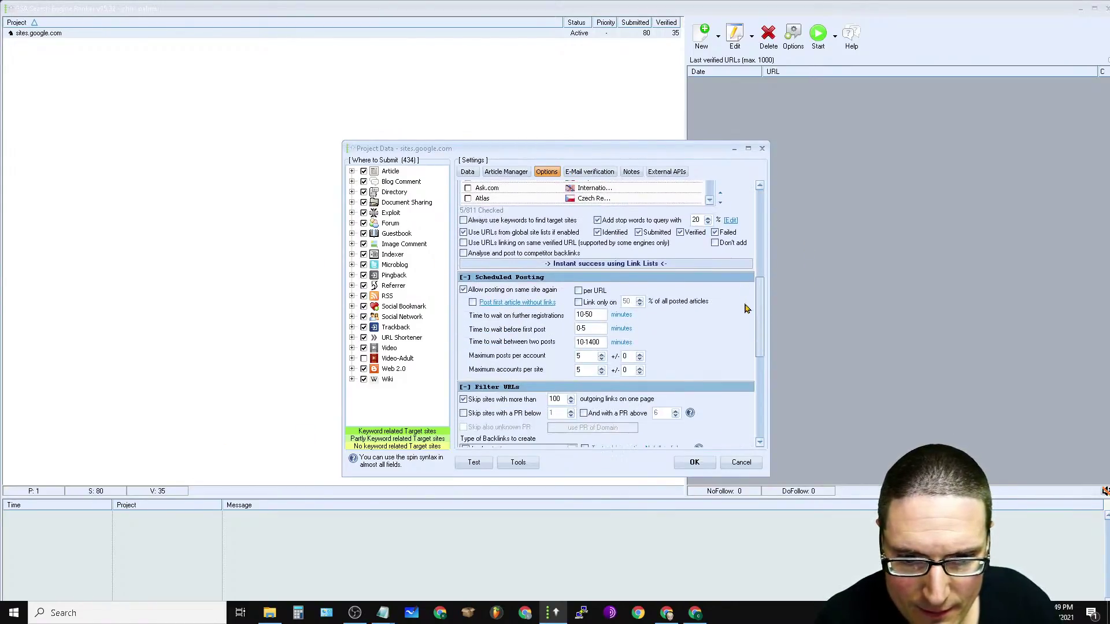
scroll(751, 301, "up", 3)
scroll(772, 293, "down", 2)
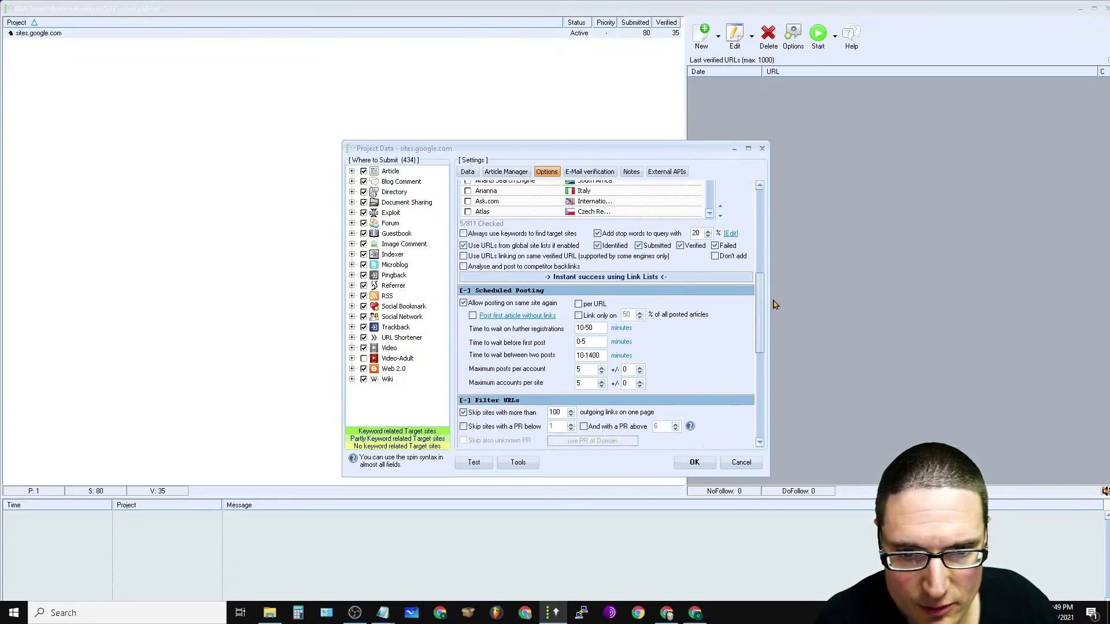
scroll(775, 305, "up", 10)
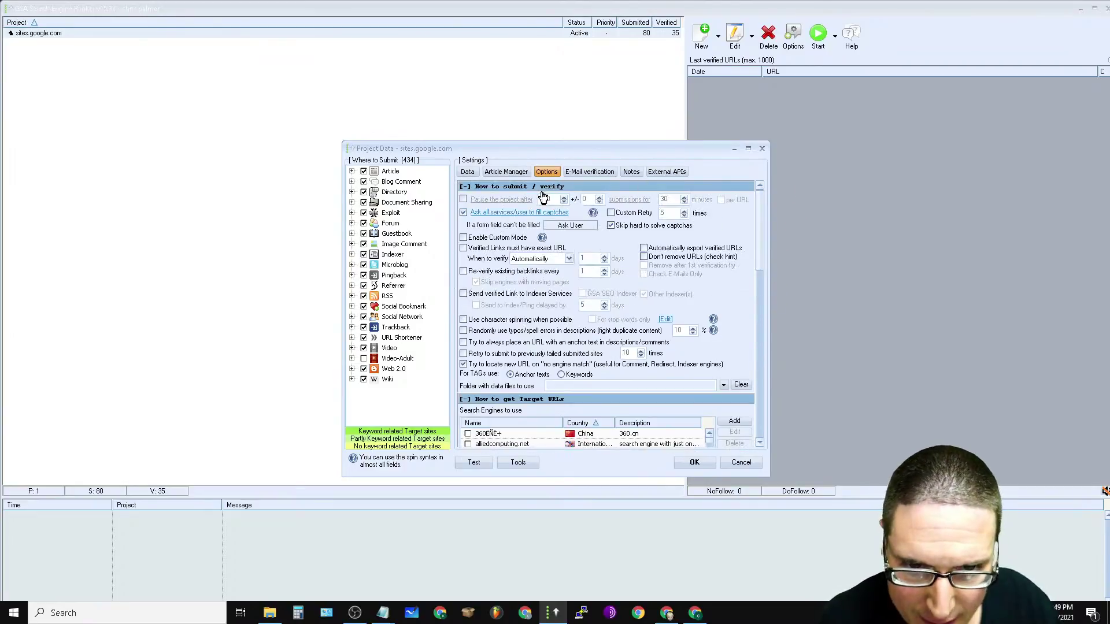
left_click(468, 172)
left_click(748, 149)
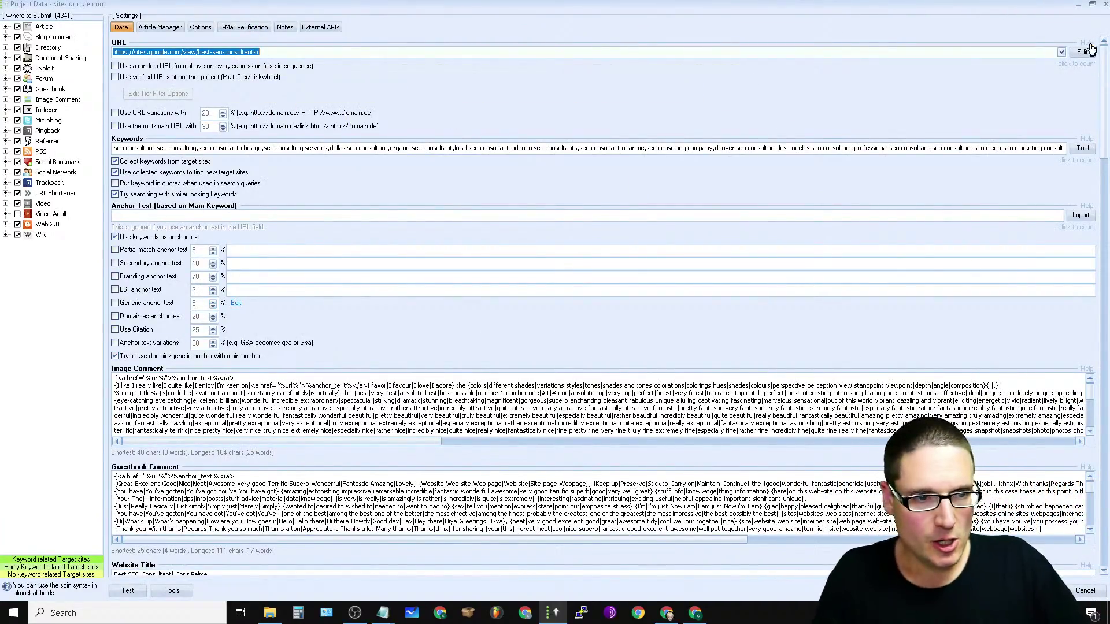
left_click(1079, 8)
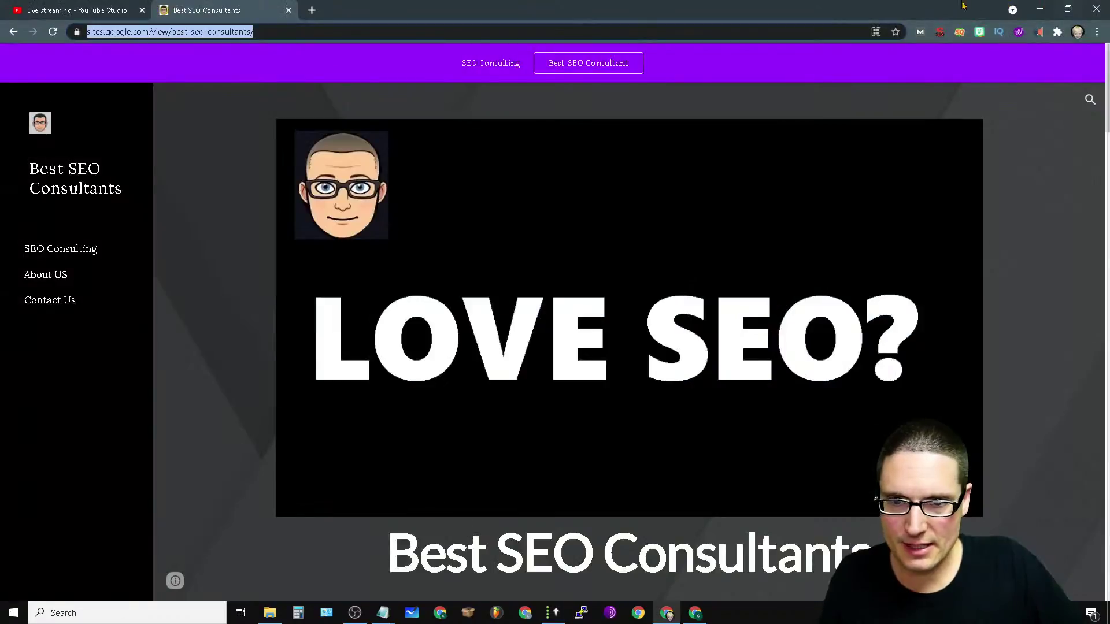
left_click(554, 613)
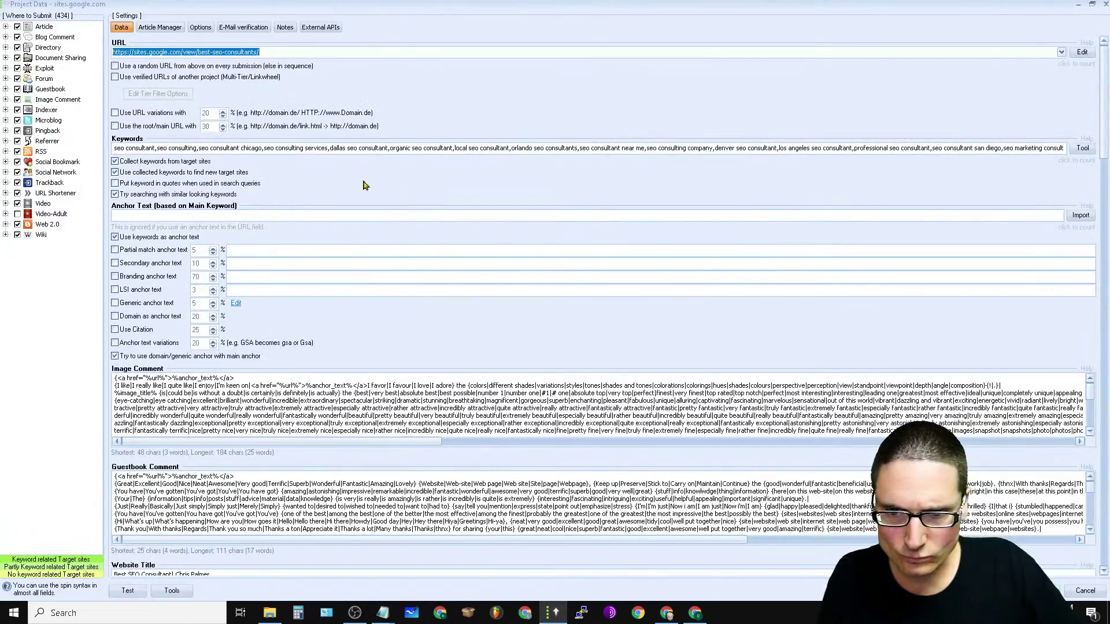
left_click(169, 29)
left_click(196, 29)
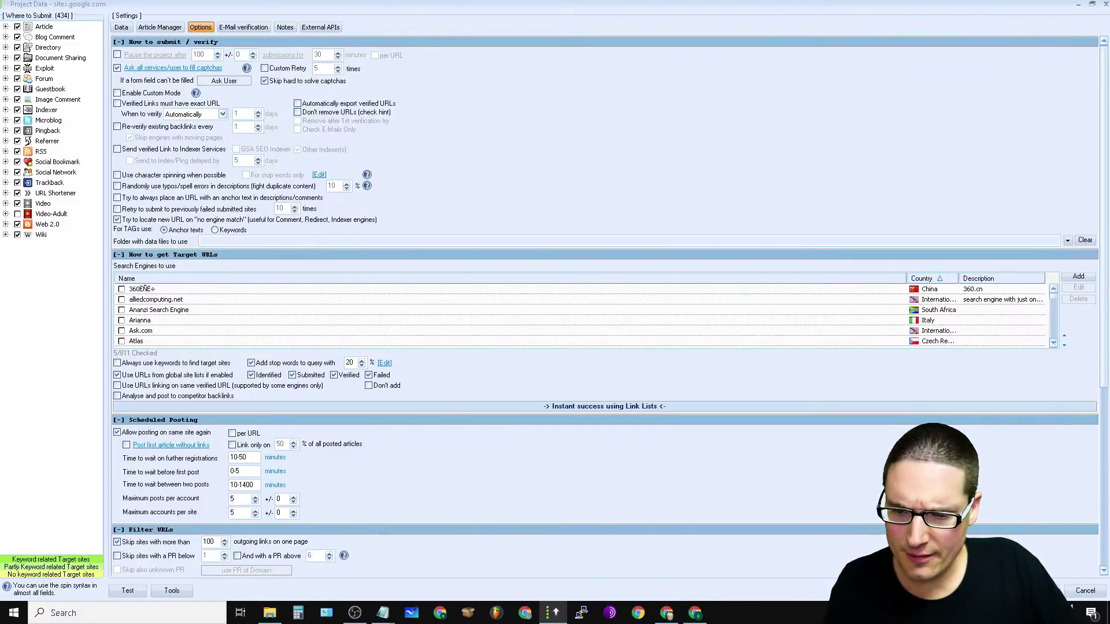
Step: Set the outgoing-link limit to 200 and stop skipping sites that contain bad words
left_click_drag(1108, 355, 1108, 532)
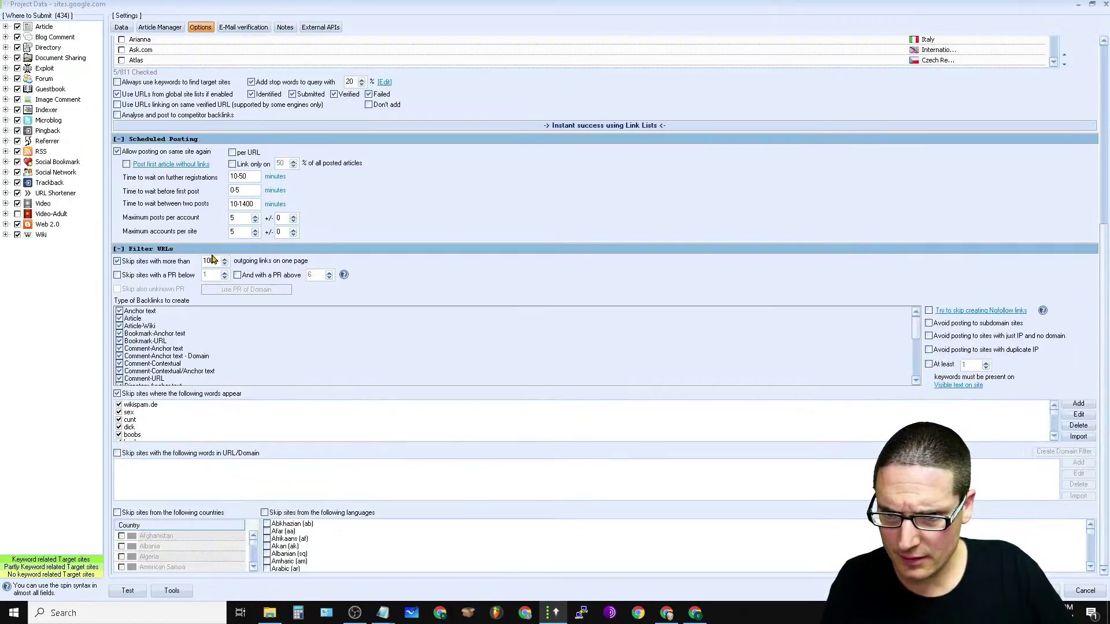
type("20")
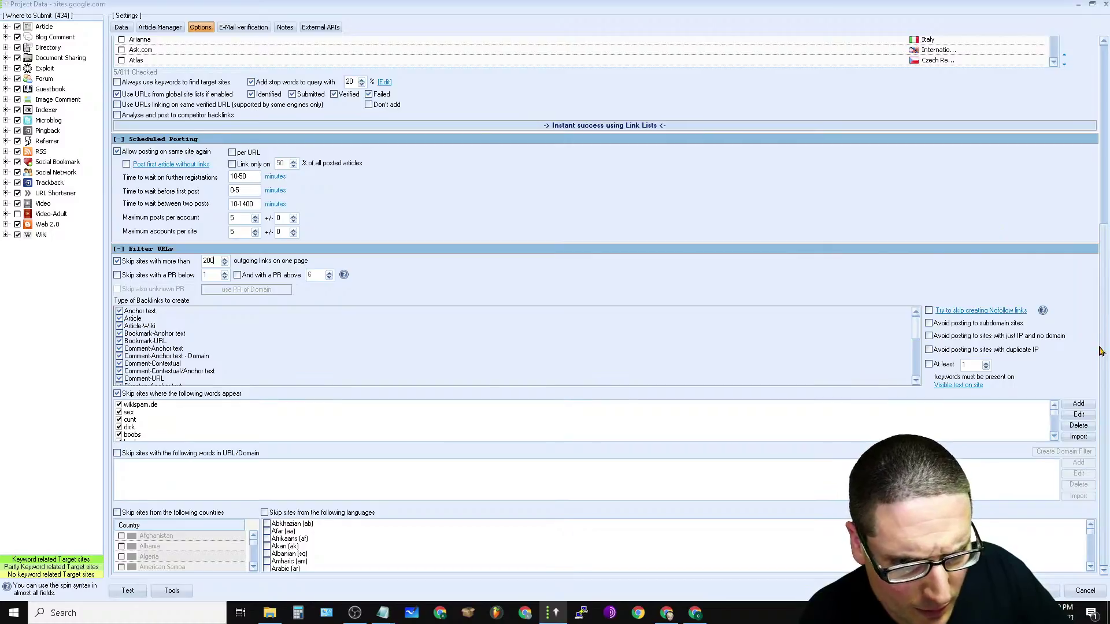
left_click(117, 394)
scroll(403, 332, "down", 10)
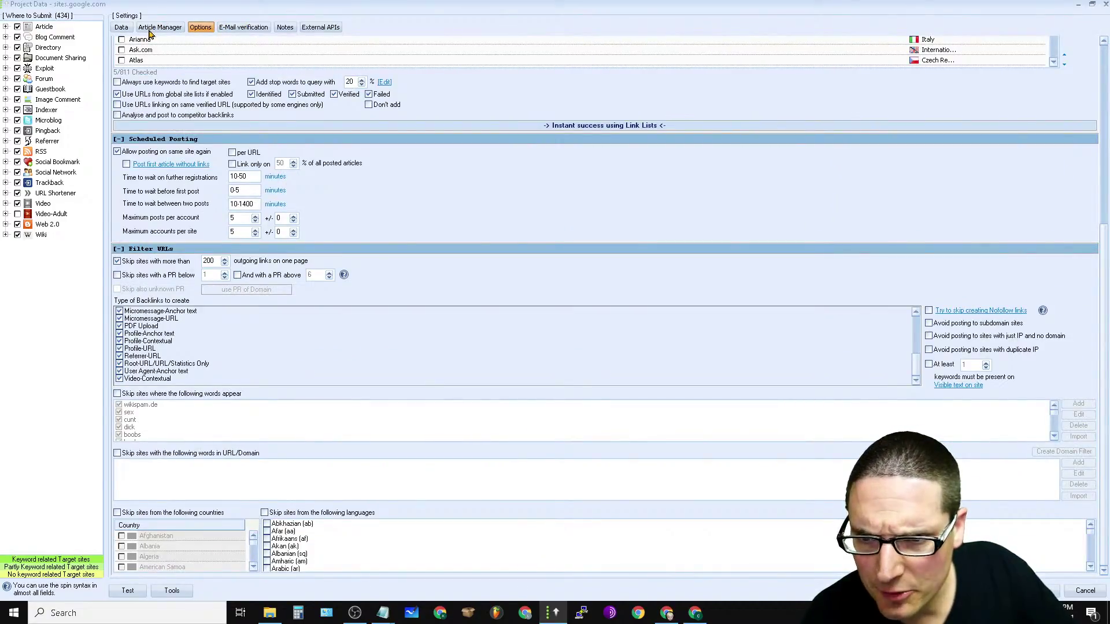
left_click(152, 27)
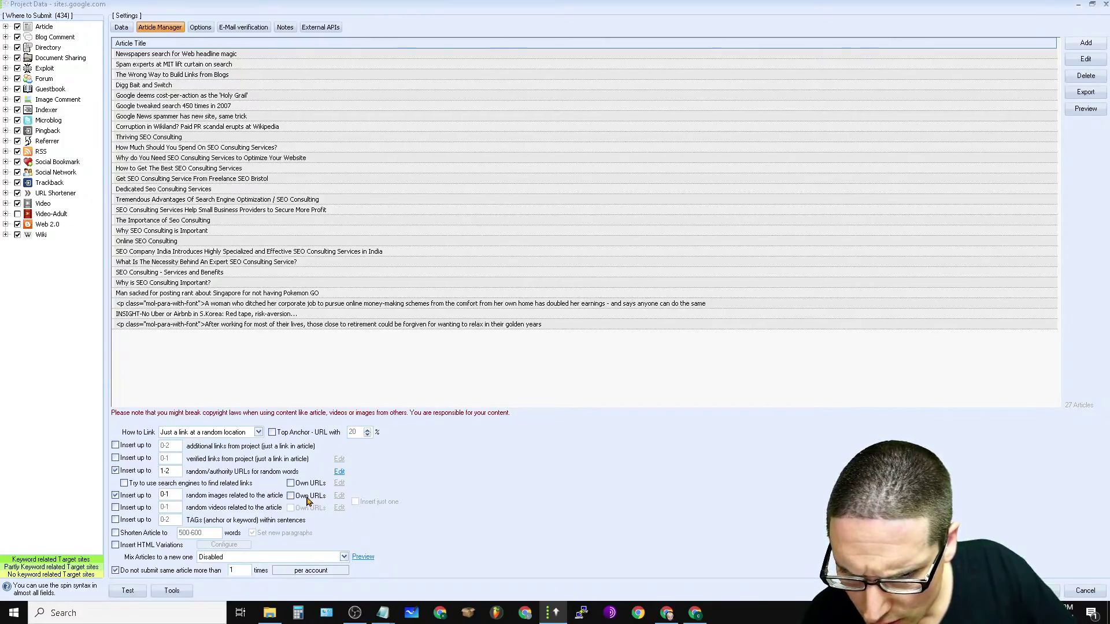
Step: Turn off random image insertion and keep the article reuse limit per account
left_click(115, 496)
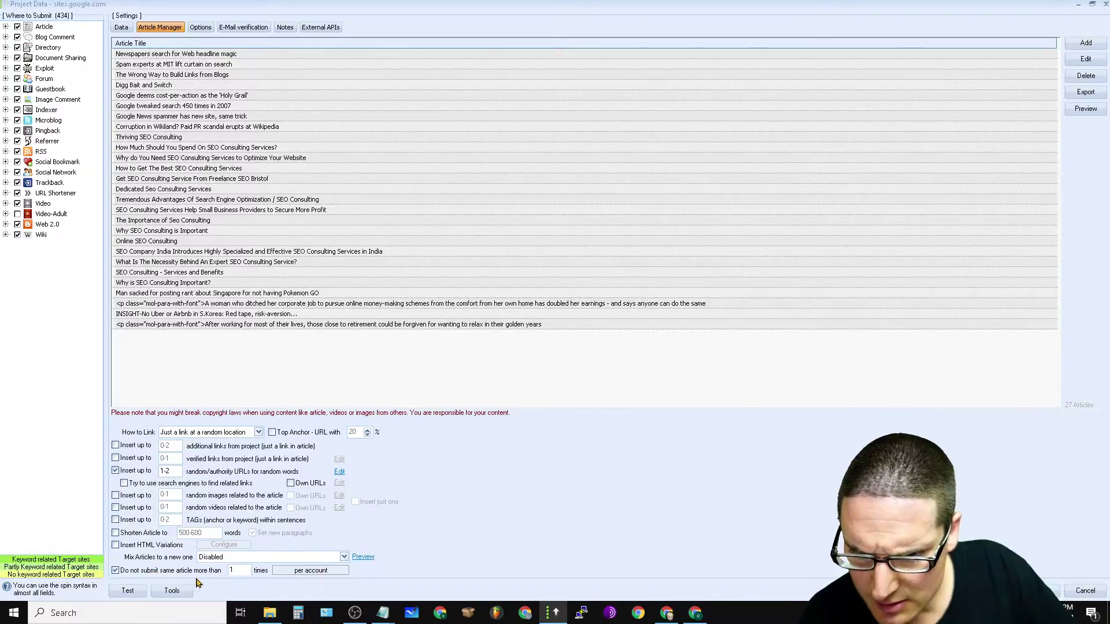
left_click(308, 572)
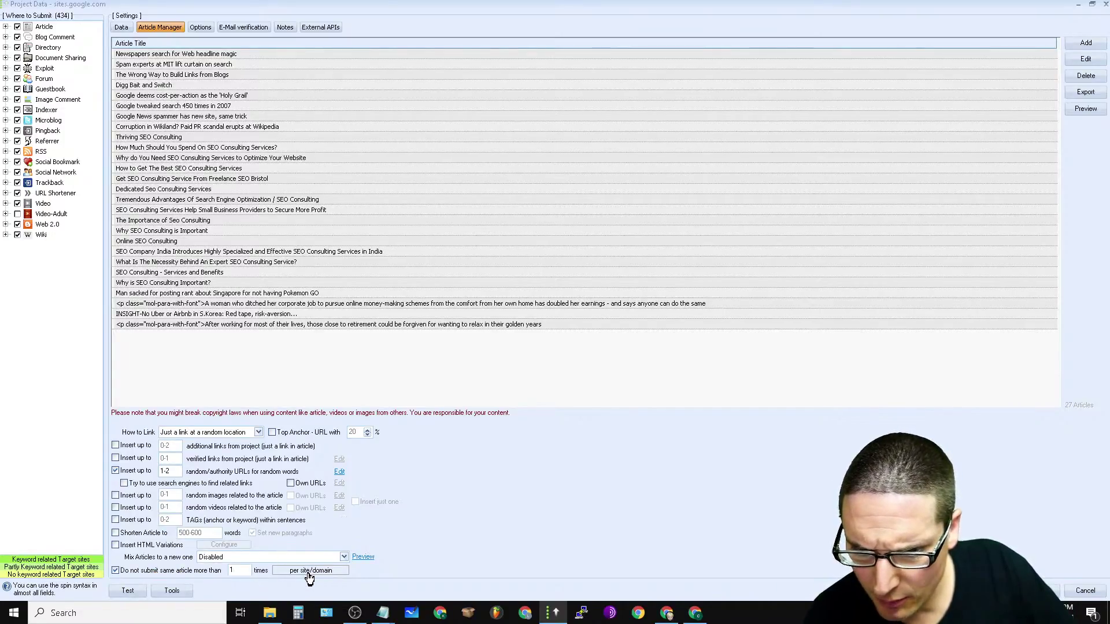
left_click(308, 573)
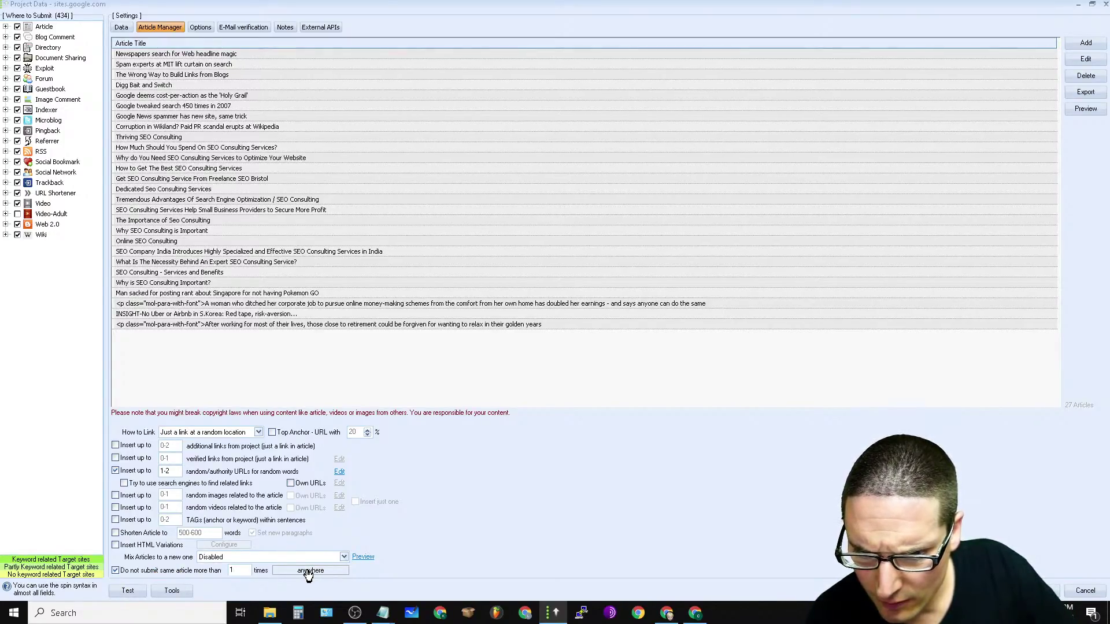
left_click(308, 572)
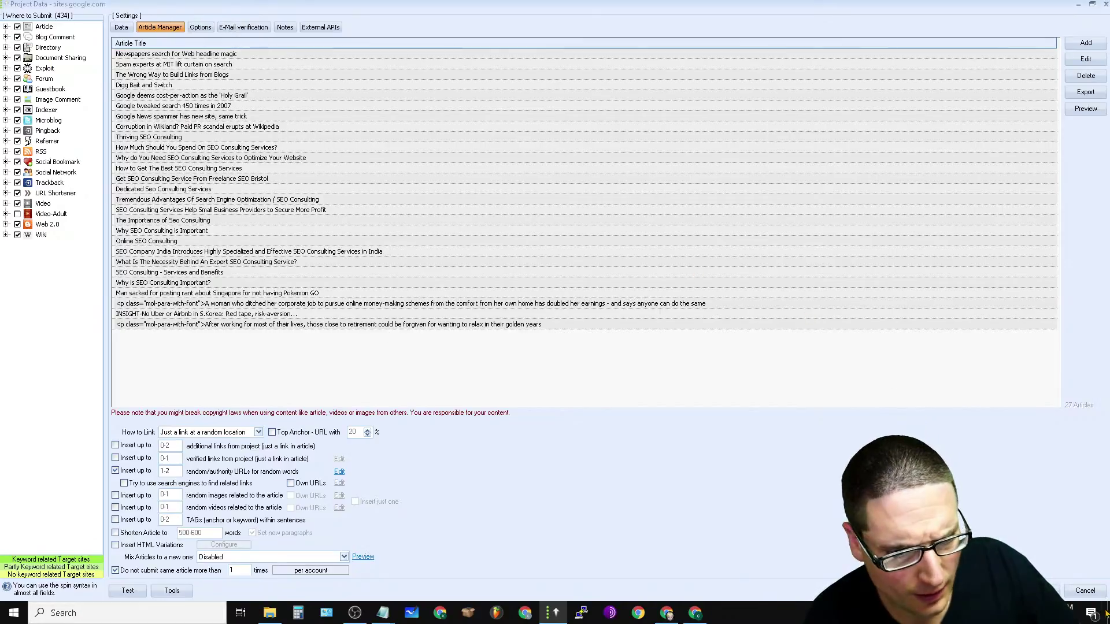
left_click(201, 29)
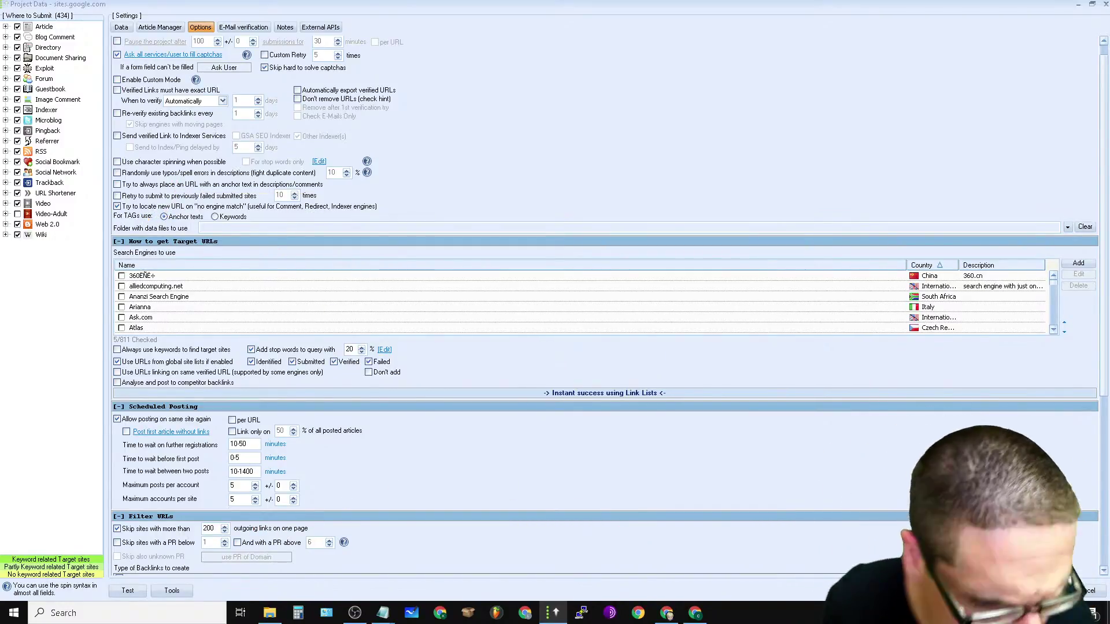
Step: Close project settings and look through global Captcha, Indexing, Filter and Advanced pages, ending on Submission
key("Escape")
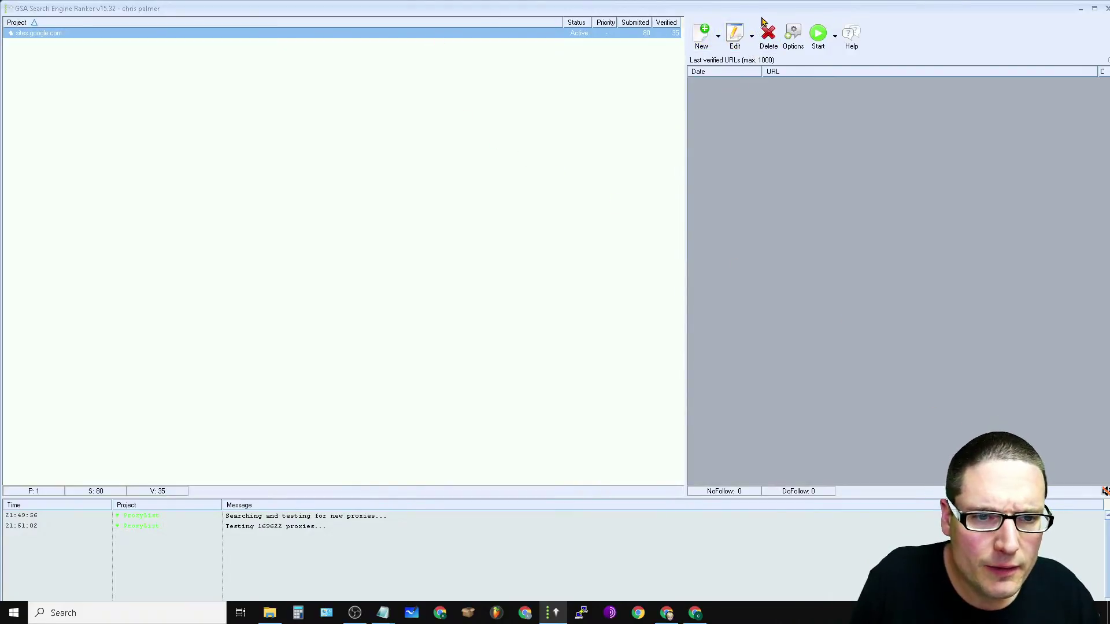
left_click(795, 39)
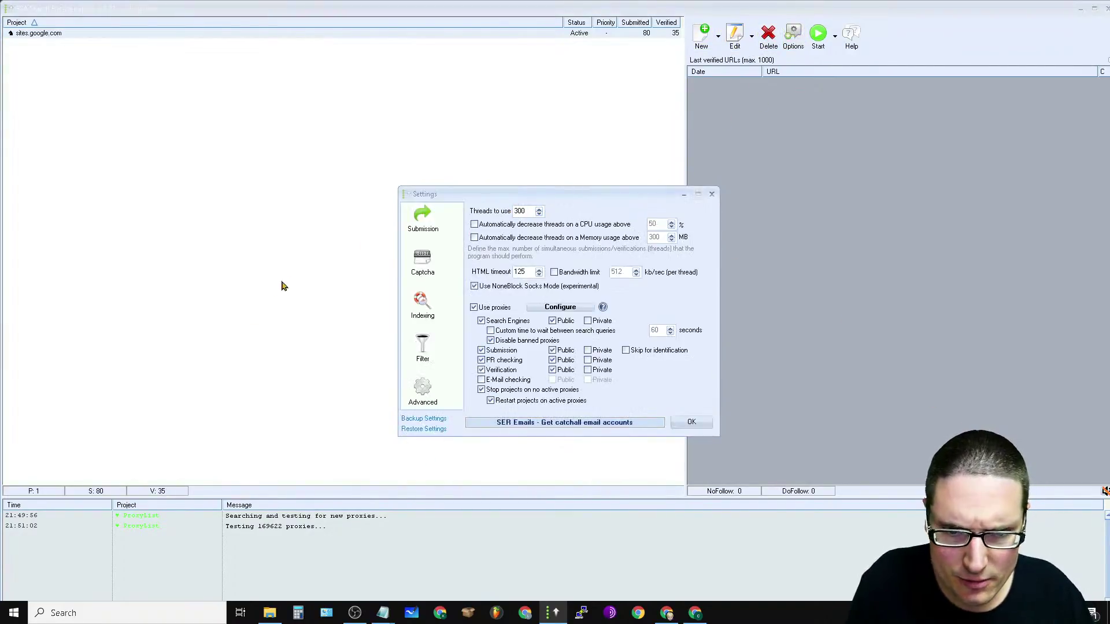
left_click(431, 272)
left_click(427, 316)
left_click(419, 351)
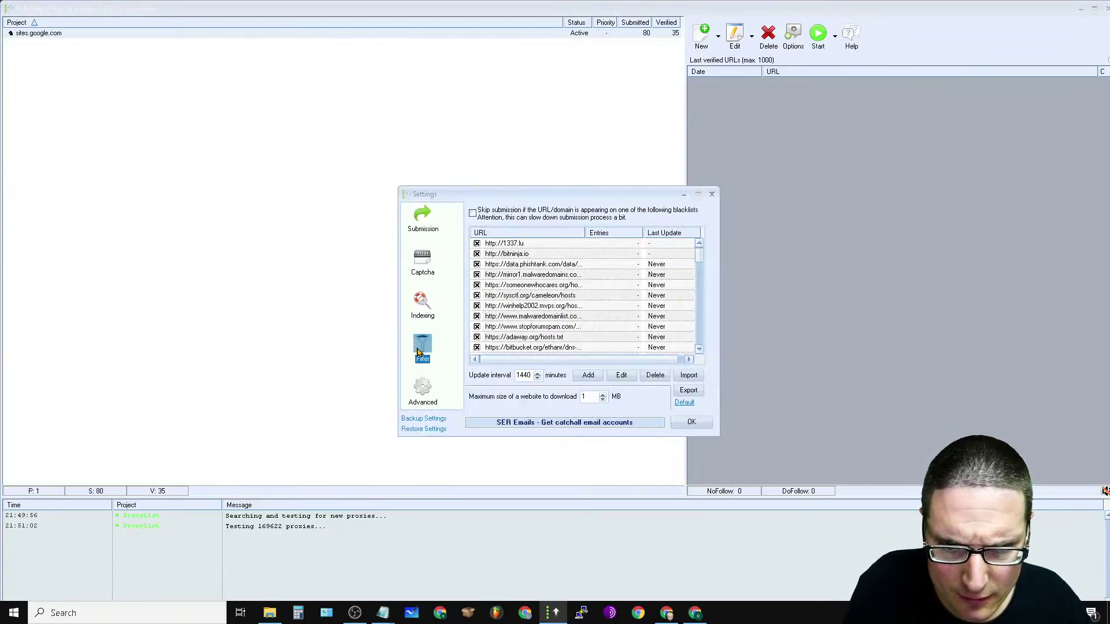
left_click(417, 398)
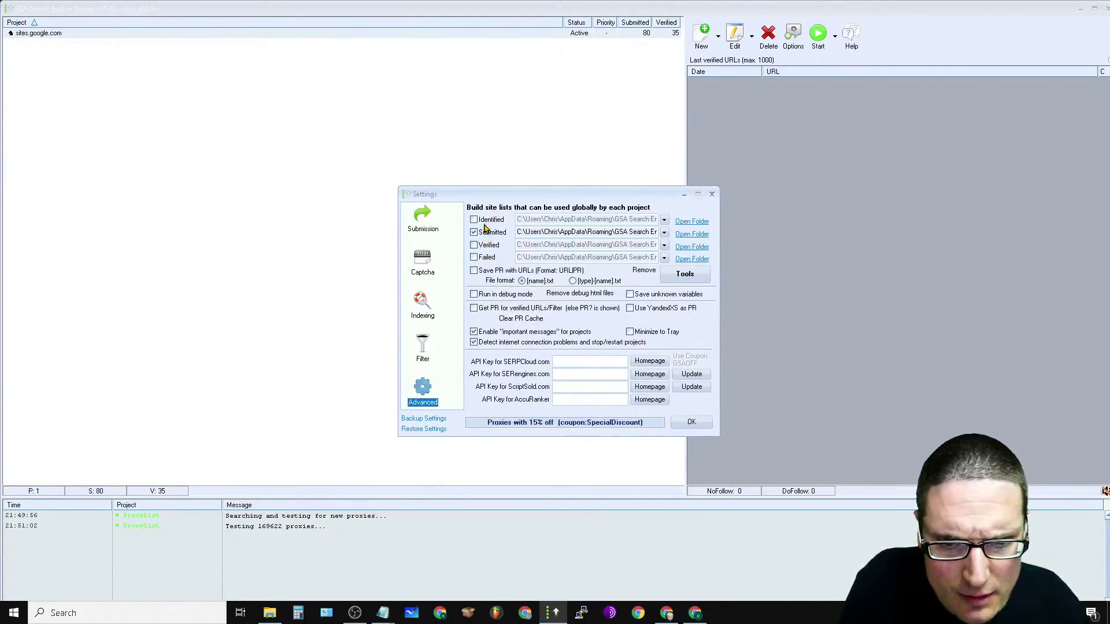
left_click(422, 350)
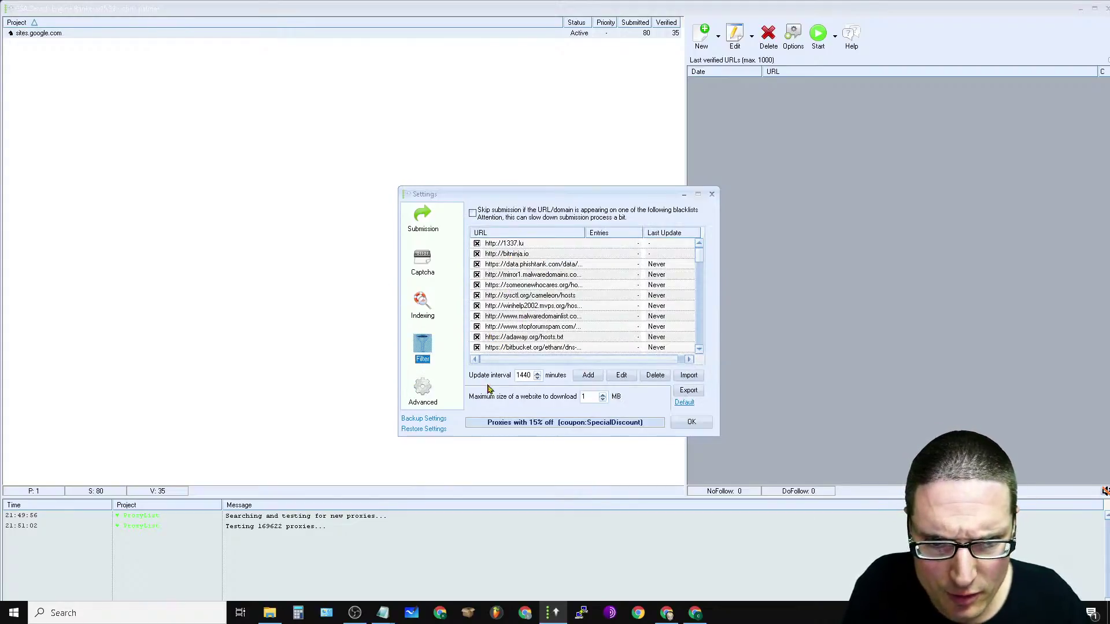
left_click(431, 308)
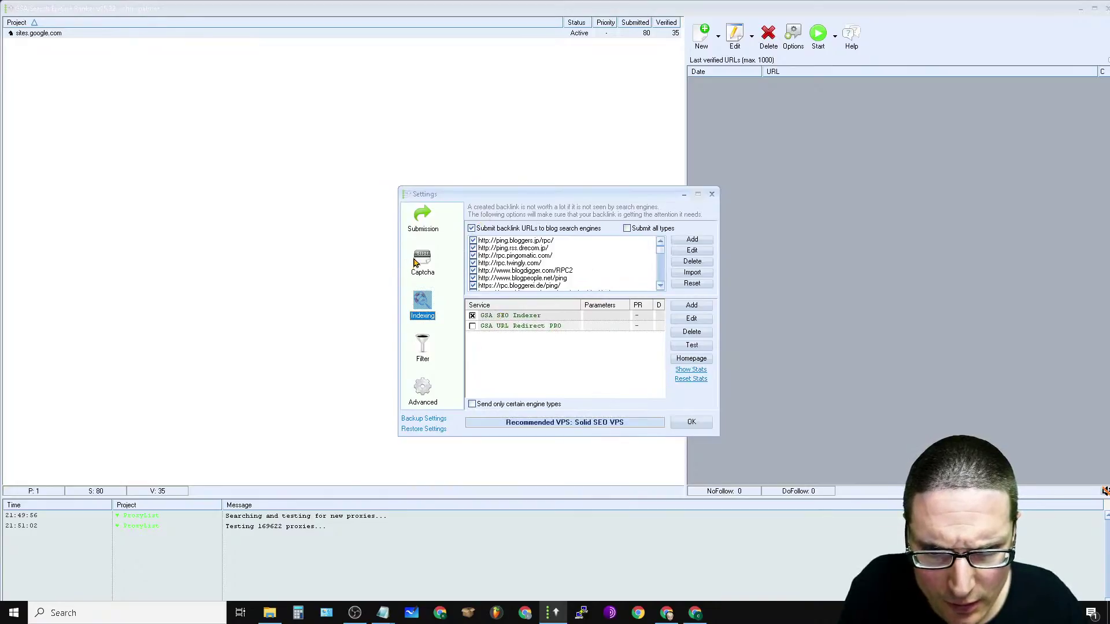
key("Up")
left_click(417, 217)
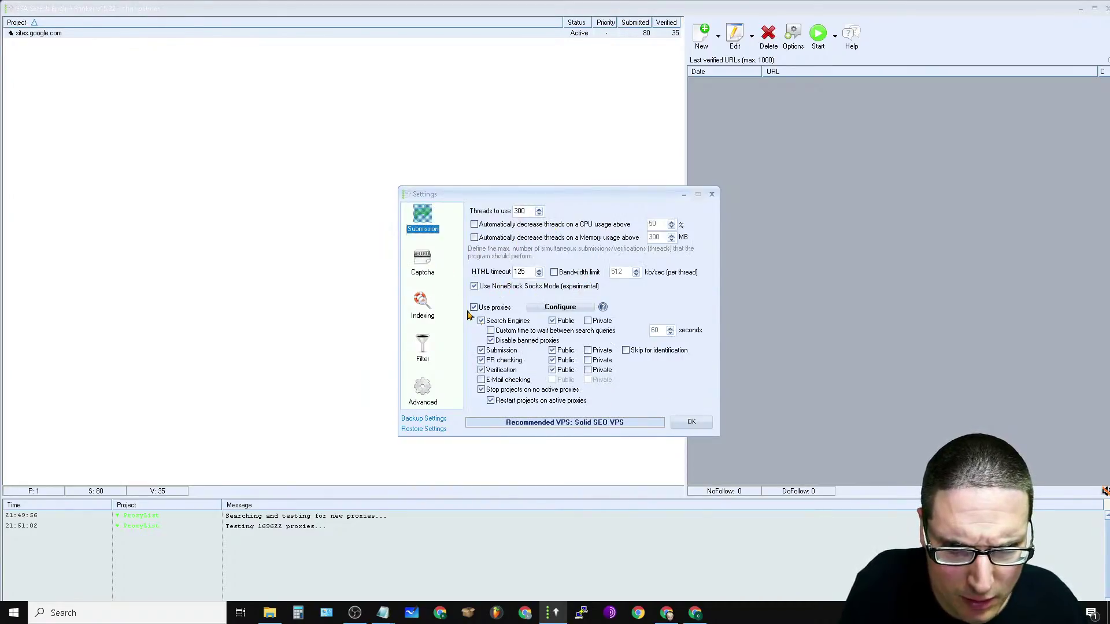
Step: Open the proxy list and try a proxy test, dismissing the active-threads error
left_click(552, 310)
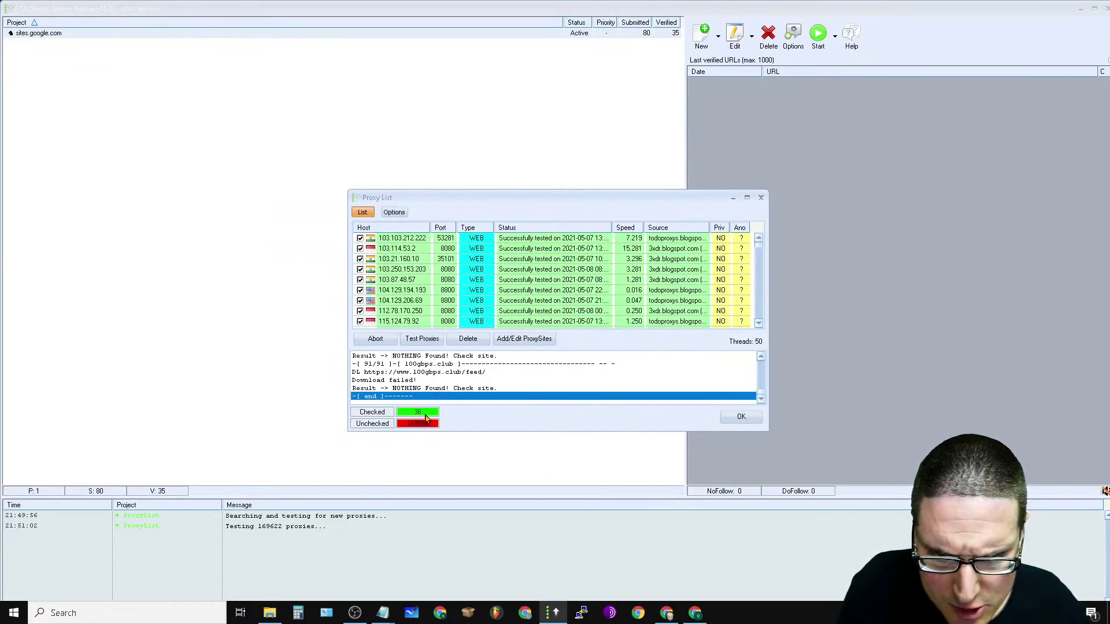
left_click(418, 341)
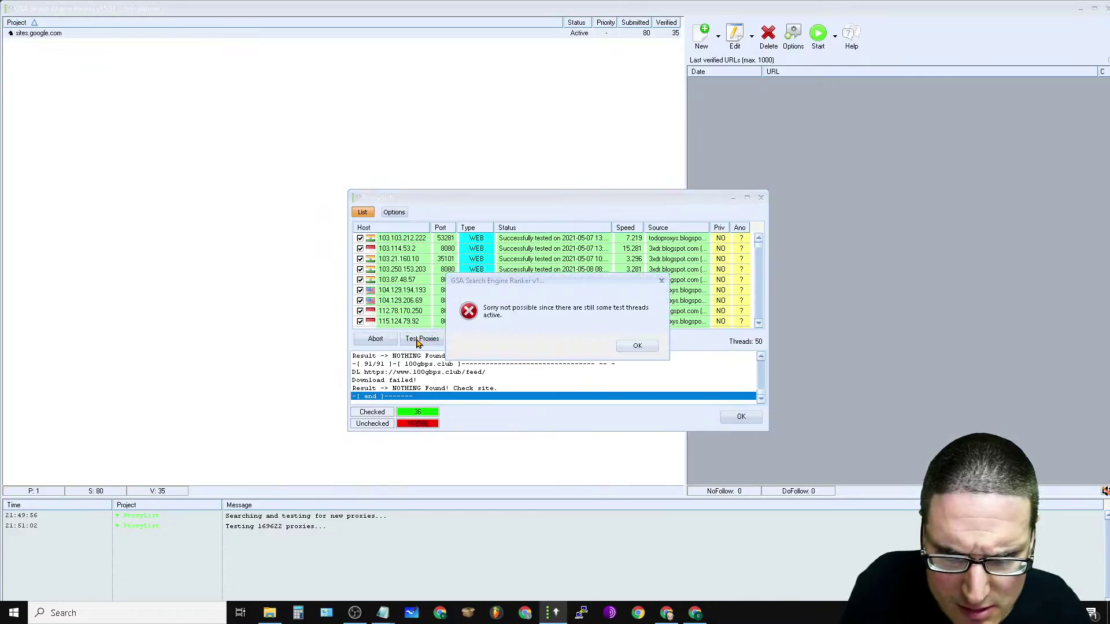
left_click(638, 347)
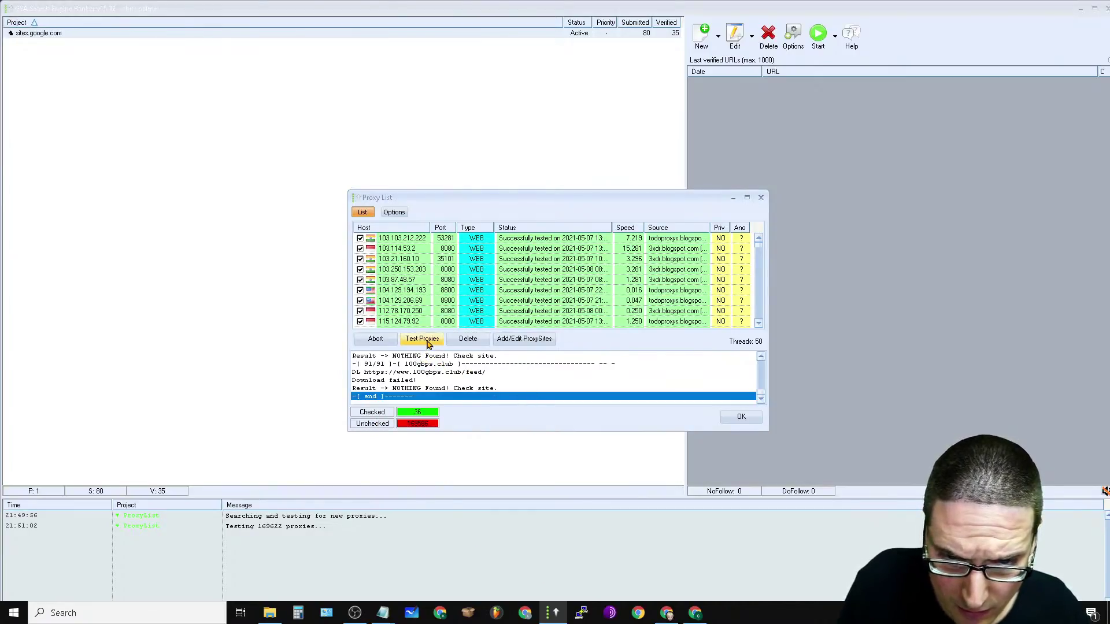
left_click(395, 213)
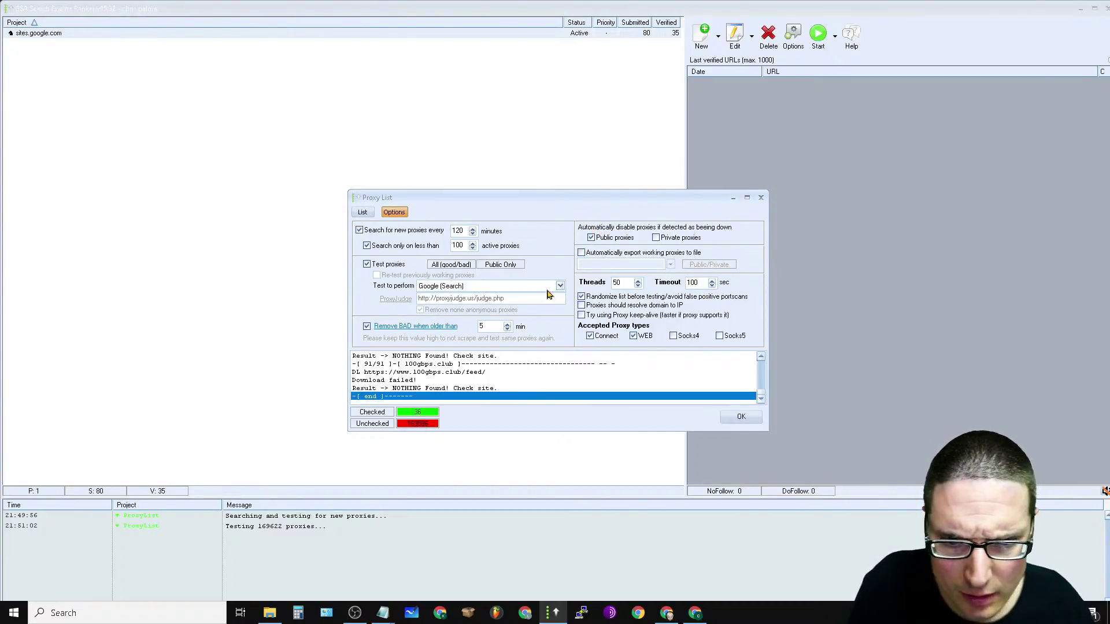
Step: Keep the found proxies, enable testing of newly found proxies only, and confirm with OK
left_click(452, 266)
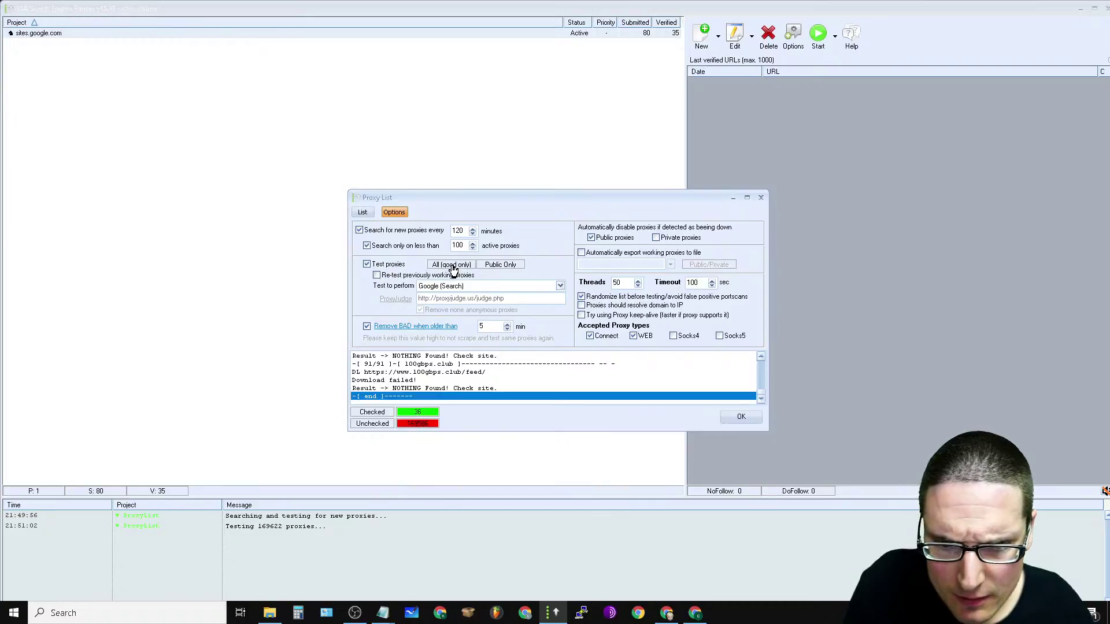
left_click(456, 267)
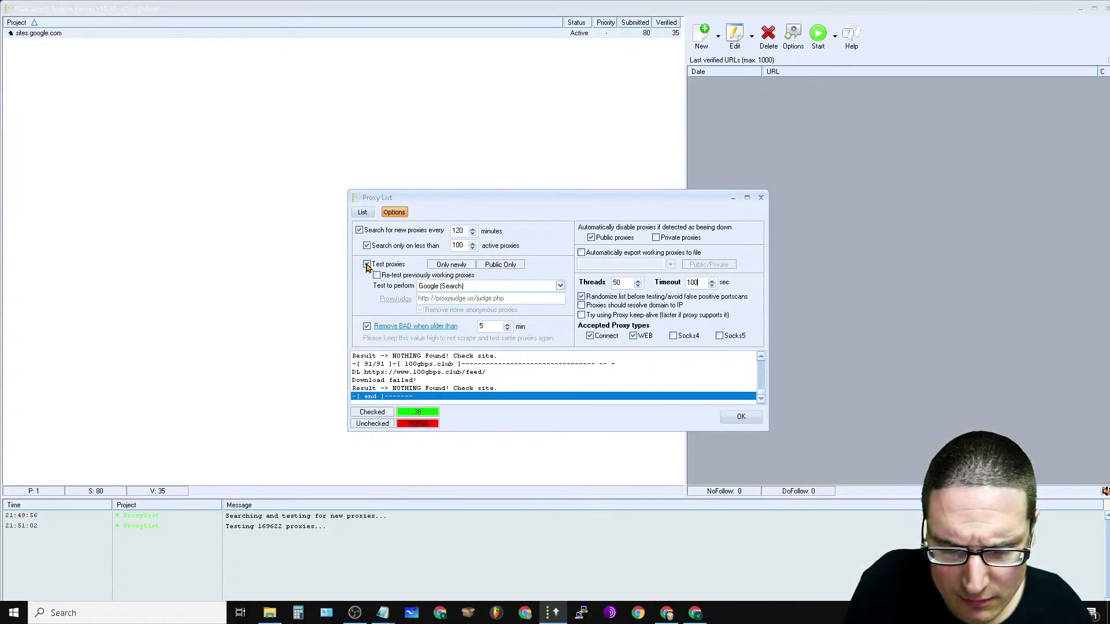
left_click(367, 265)
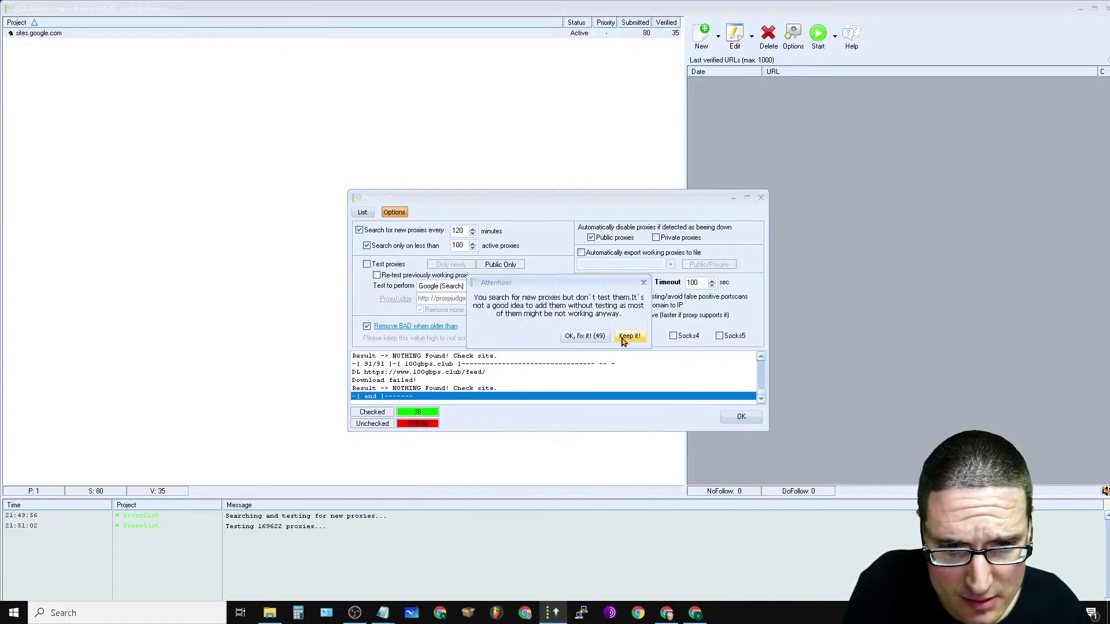
left_click(630, 337)
left_click(367, 265)
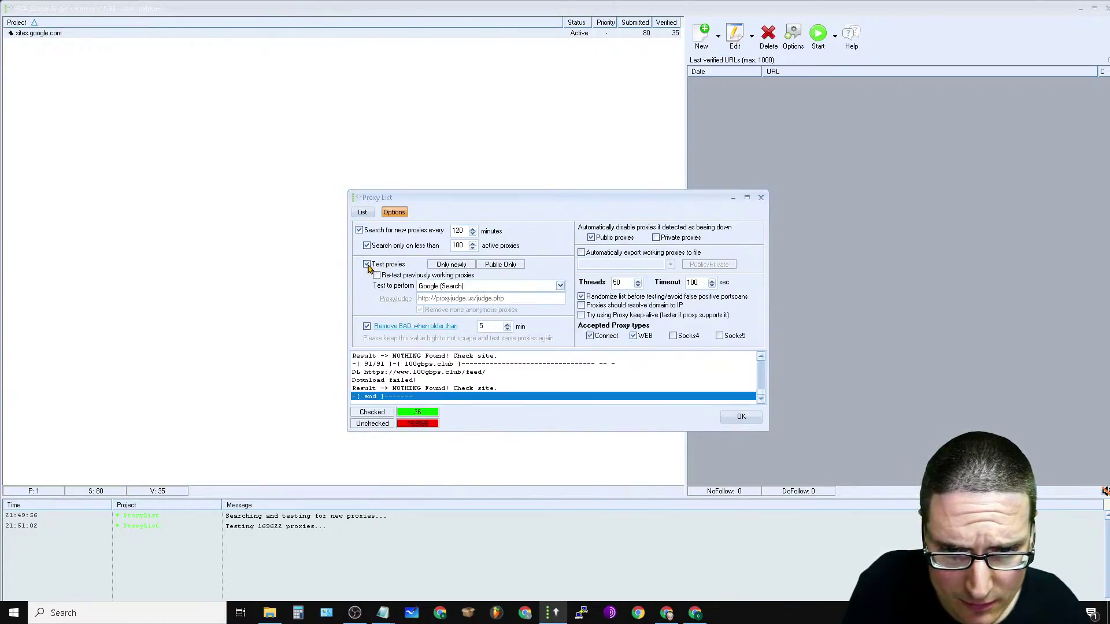
left_click(463, 267)
left_click(460, 267)
left_click(459, 267)
left_click(459, 268)
left_click(460, 267)
left_click(460, 268)
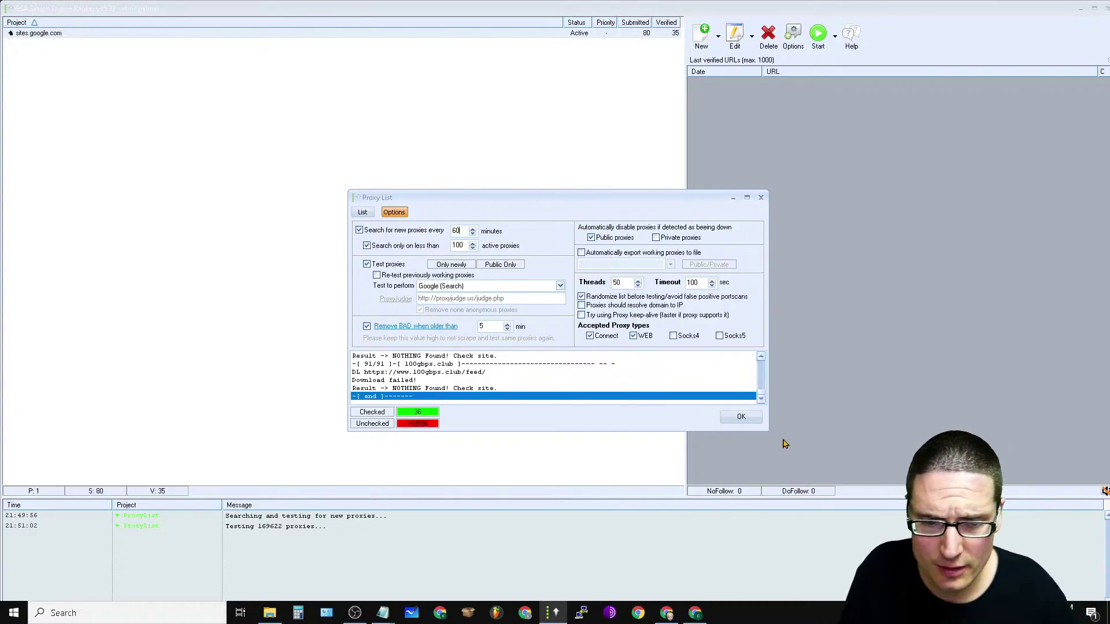
left_click(743, 417)
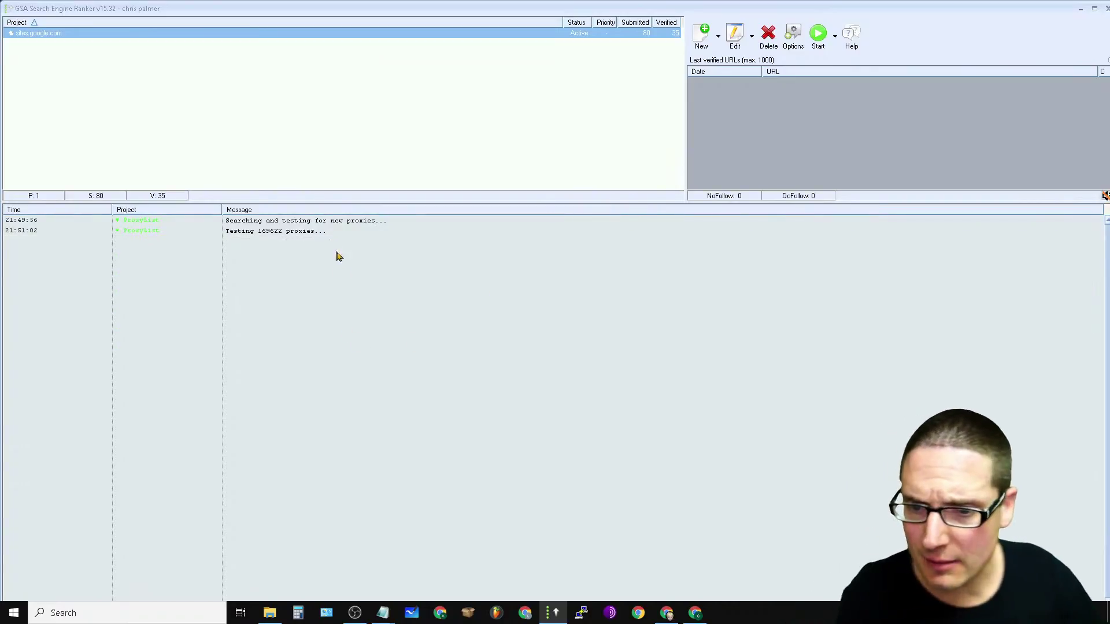
Step: Choose Import Target URLs > From File for the sites.google.com project
right_click(46, 34)
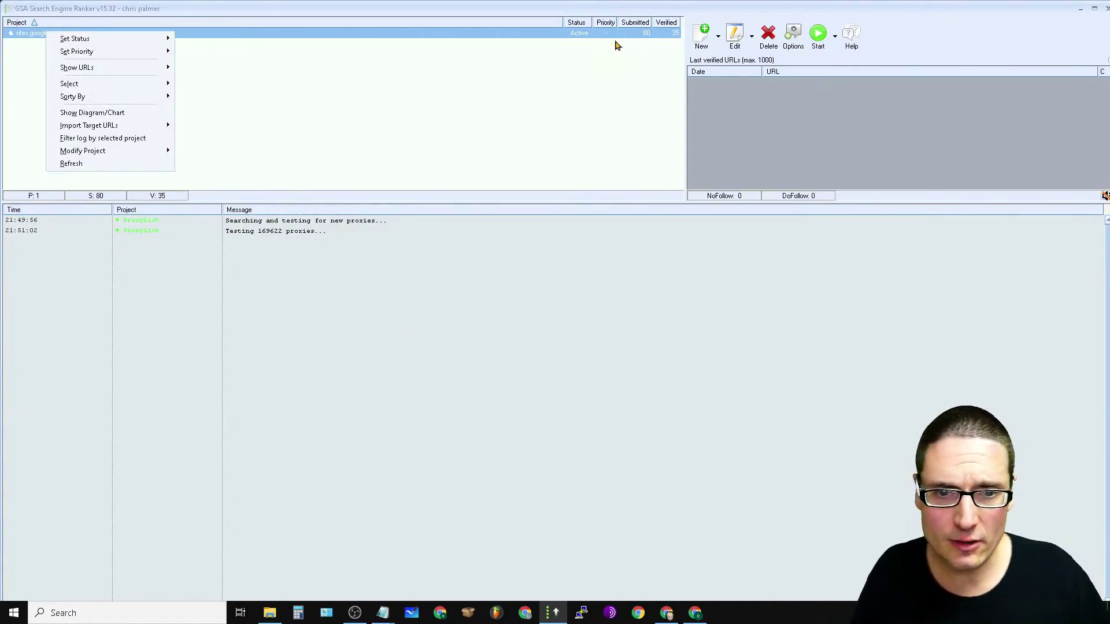
left_click(505, 35)
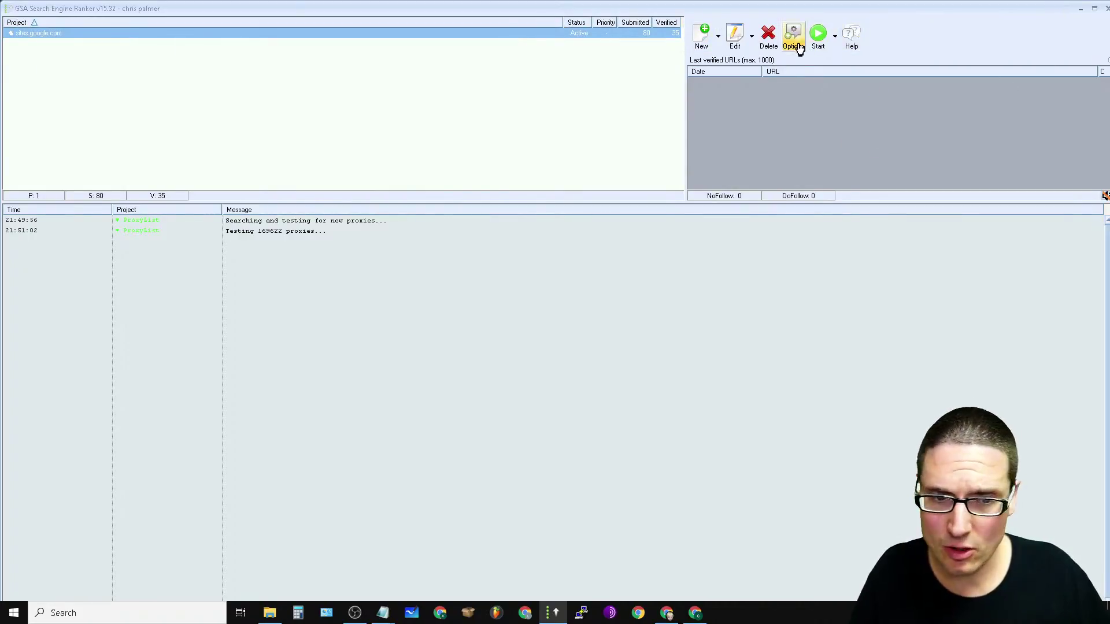
right_click(478, 36)
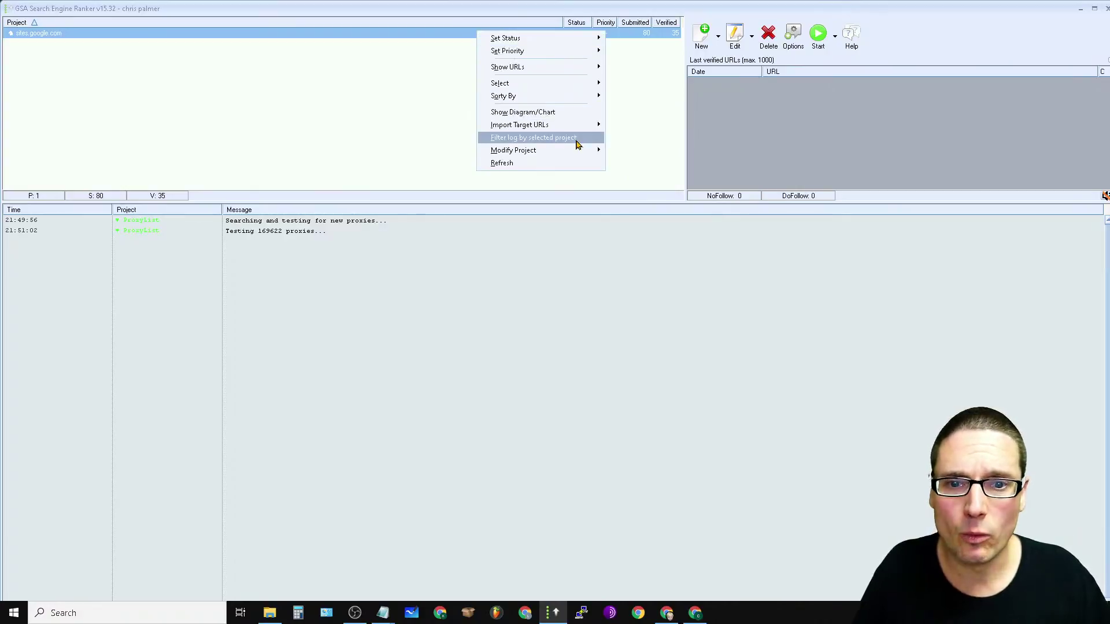
mouse_move(567, 125)
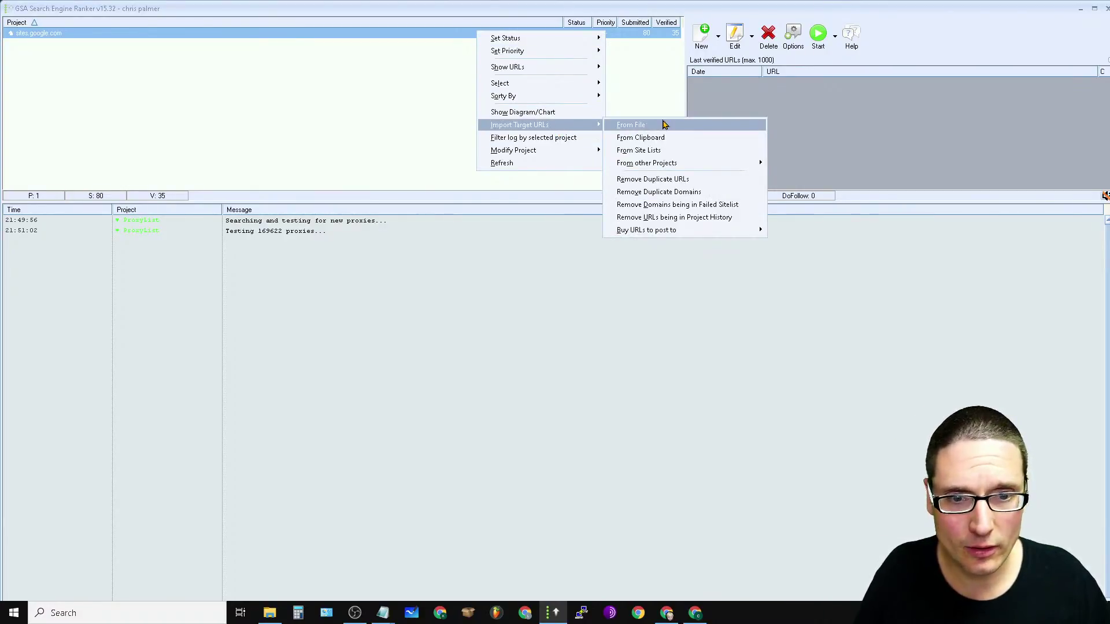
left_click(273, 59)
left_click(144, 35)
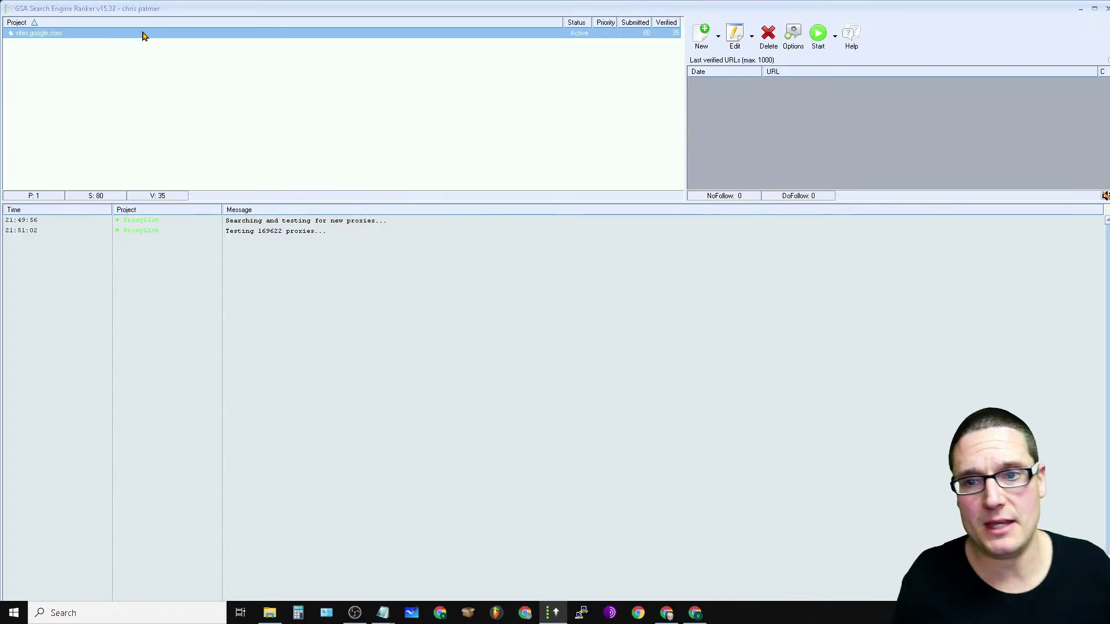
right_click(77, 40)
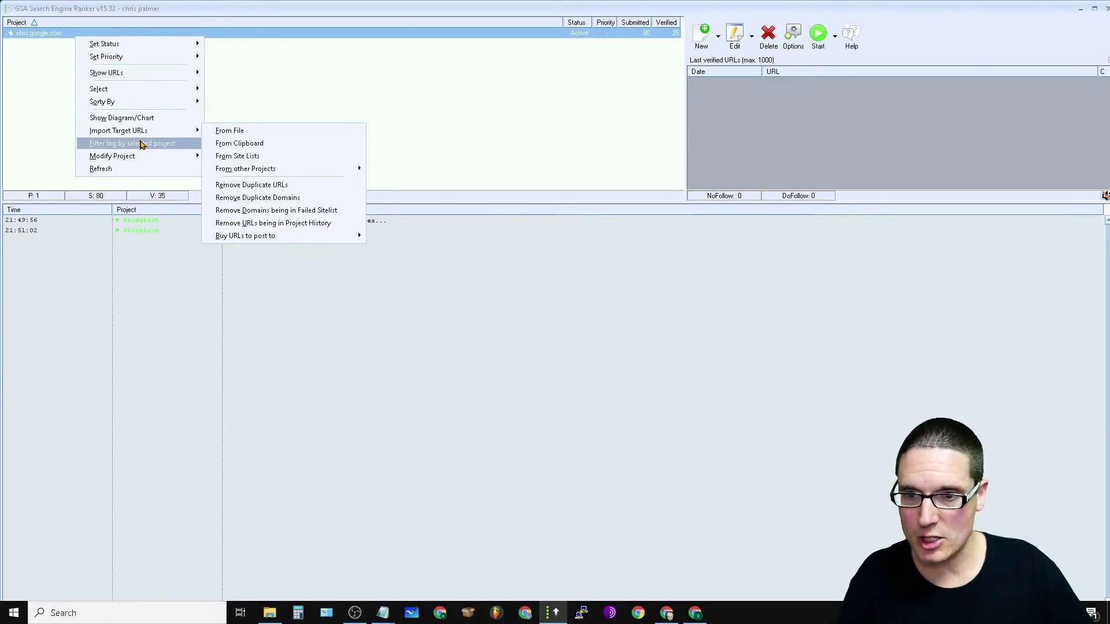
mouse_move(168, 129)
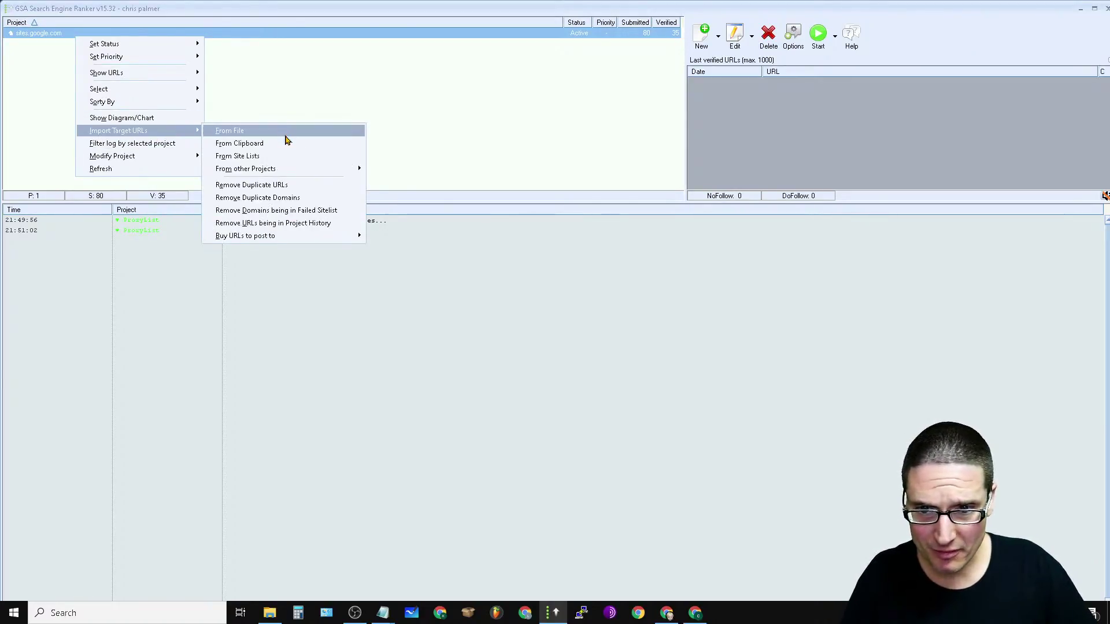
left_click(286, 135)
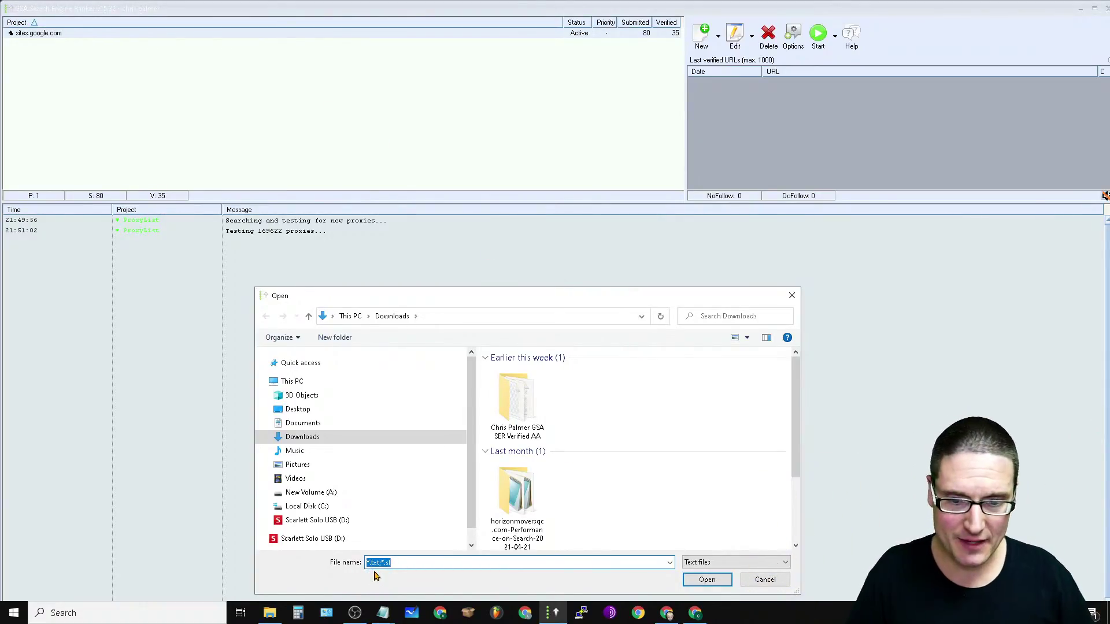
Step: Import every verified sitelist file in random order as 1243429 target URLs into the sites.google.com project
left_click(494, 420)
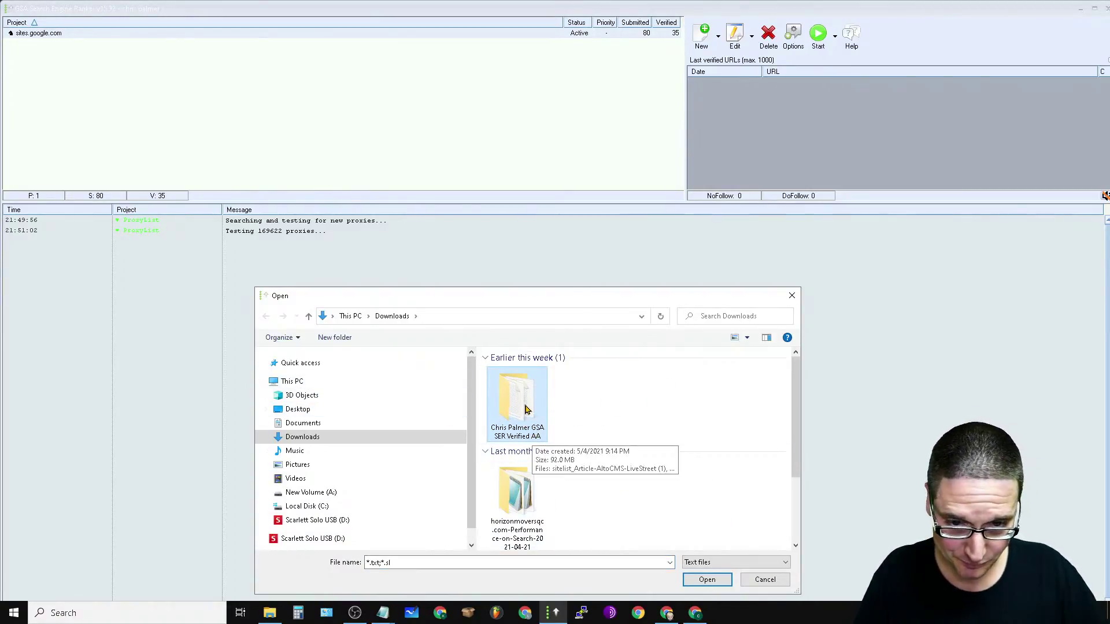
double_click(535, 443)
left_click_drag(485, 375, 492, 543)
left_click_drag(665, 540, 666, 541)
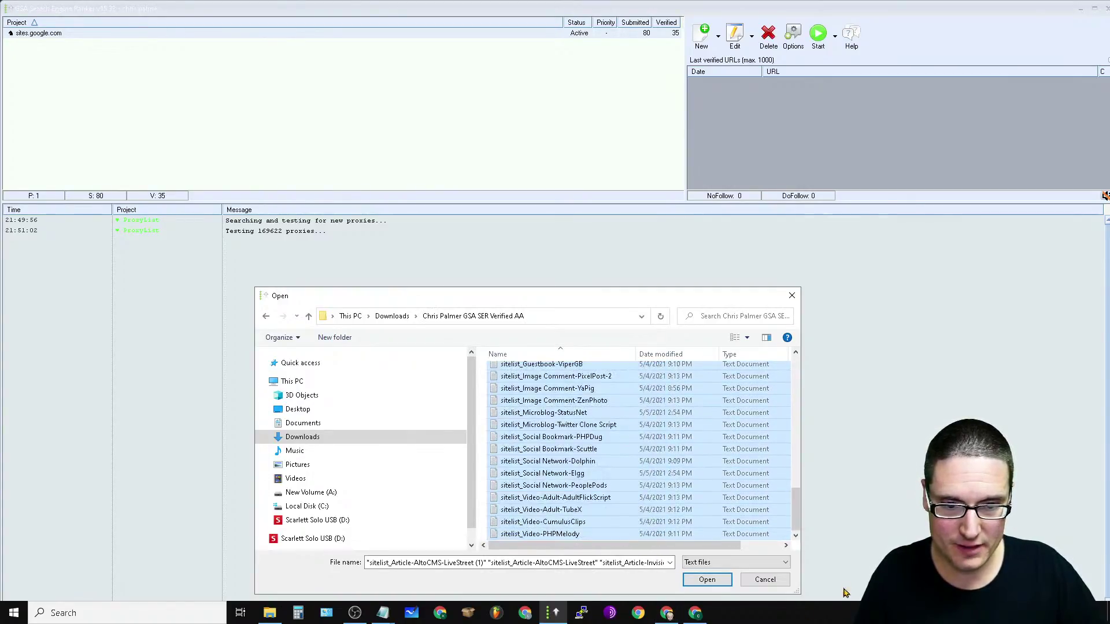
left_click(717, 580)
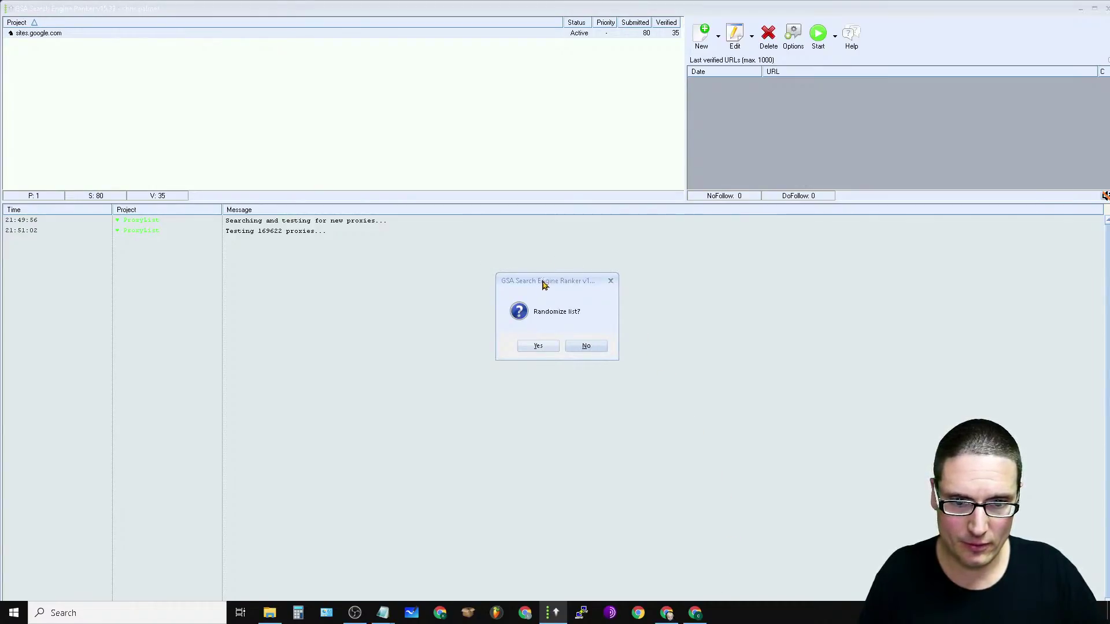
left_click(534, 349)
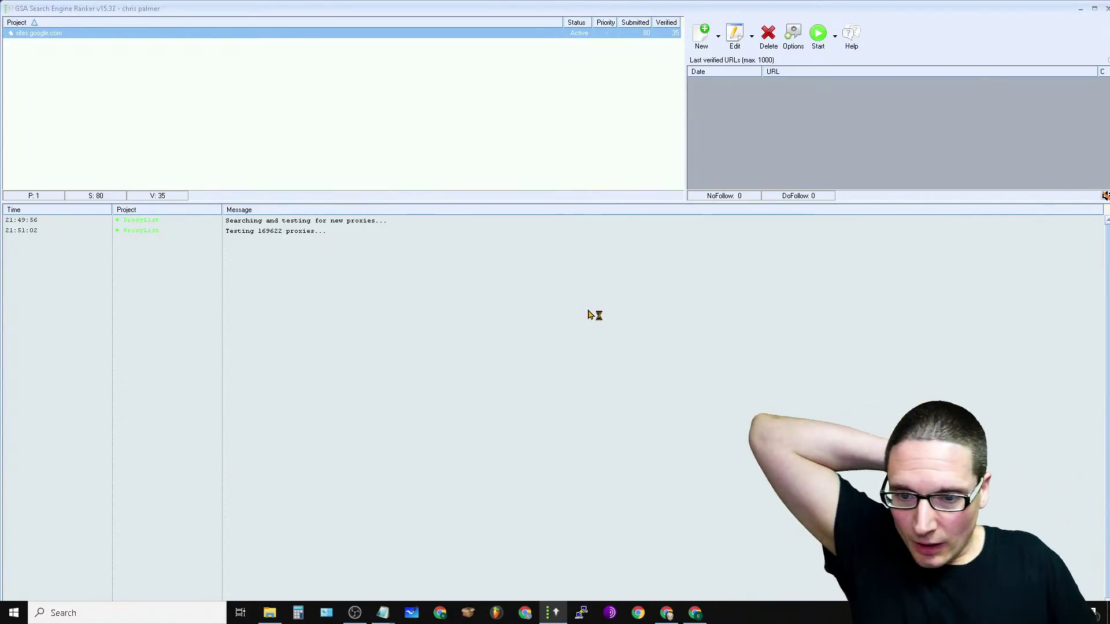
left_click(794, 36)
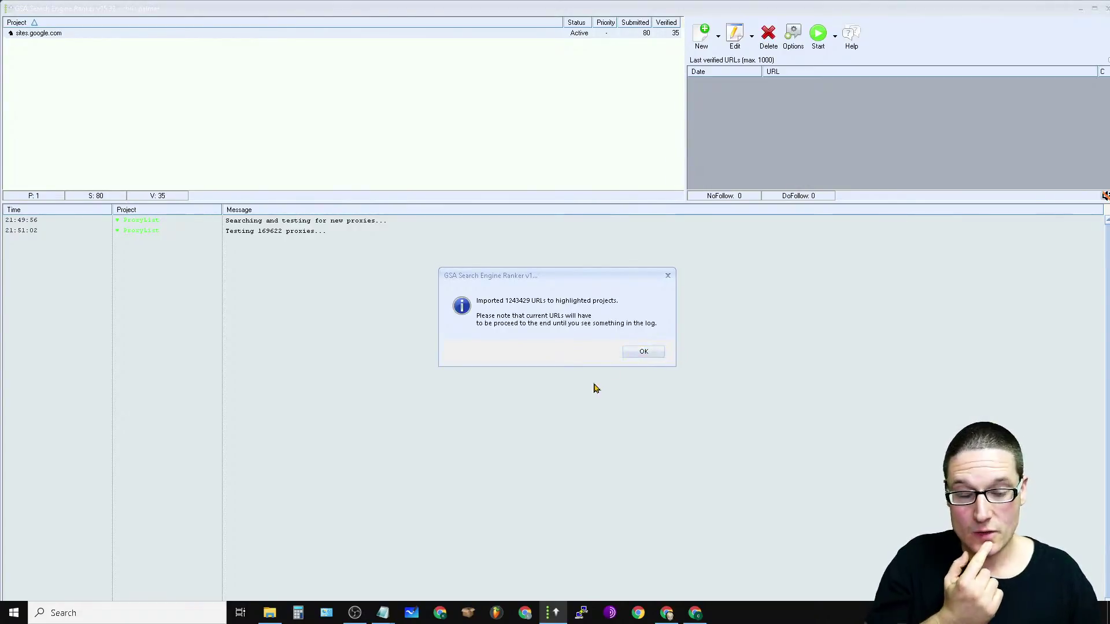
left_click(647, 355)
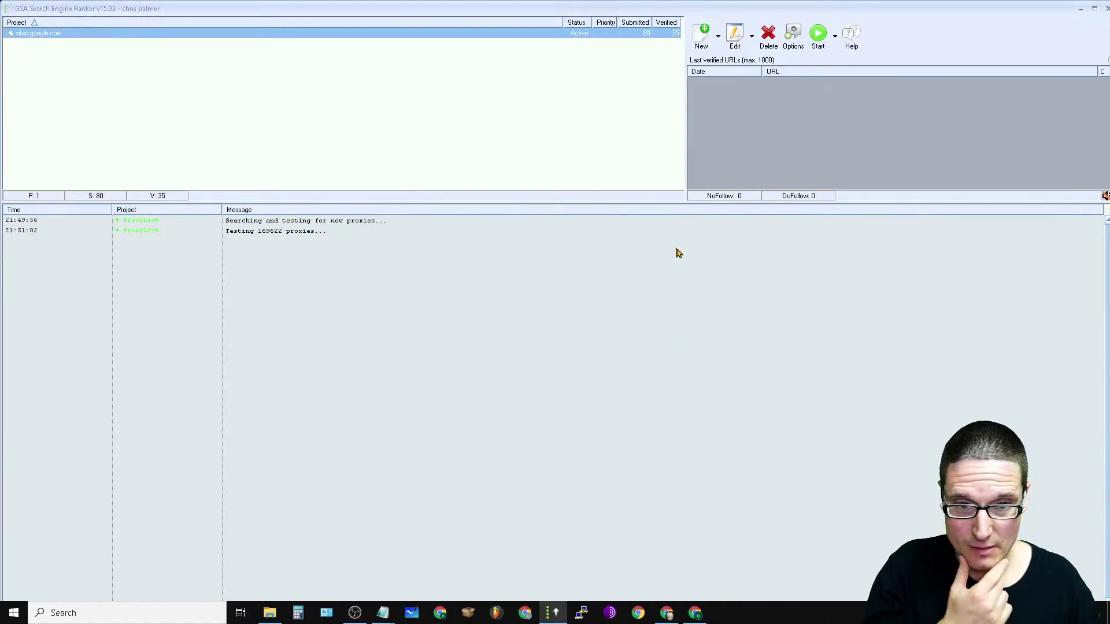
Step: Start the project running and answer the first image captcha with 'ad3'
left_click(819, 41)
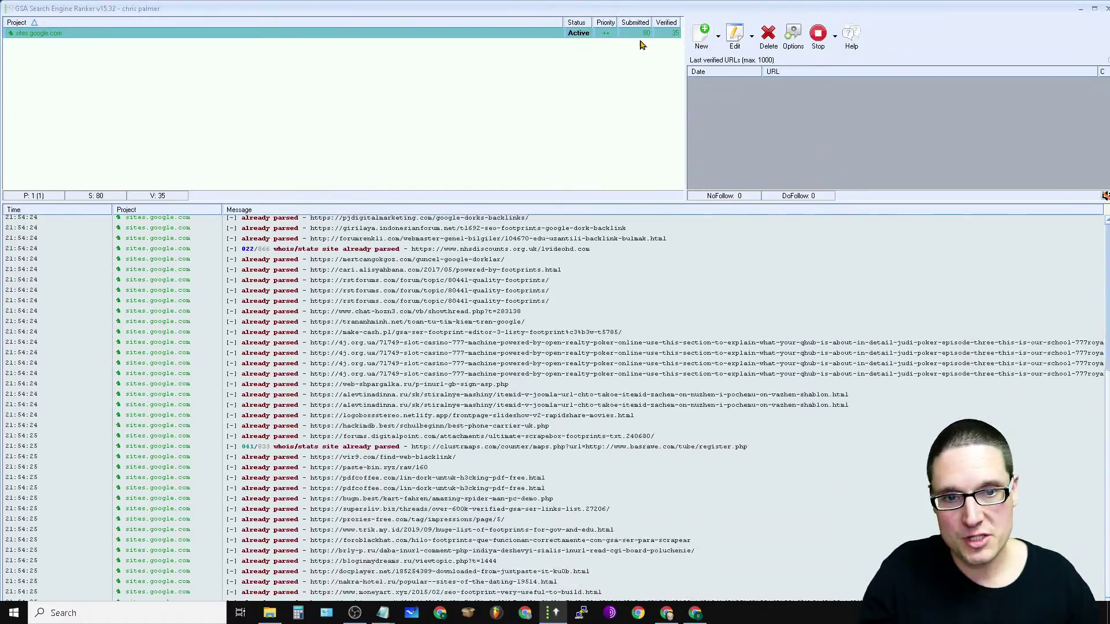
mouse_move(650, 42)
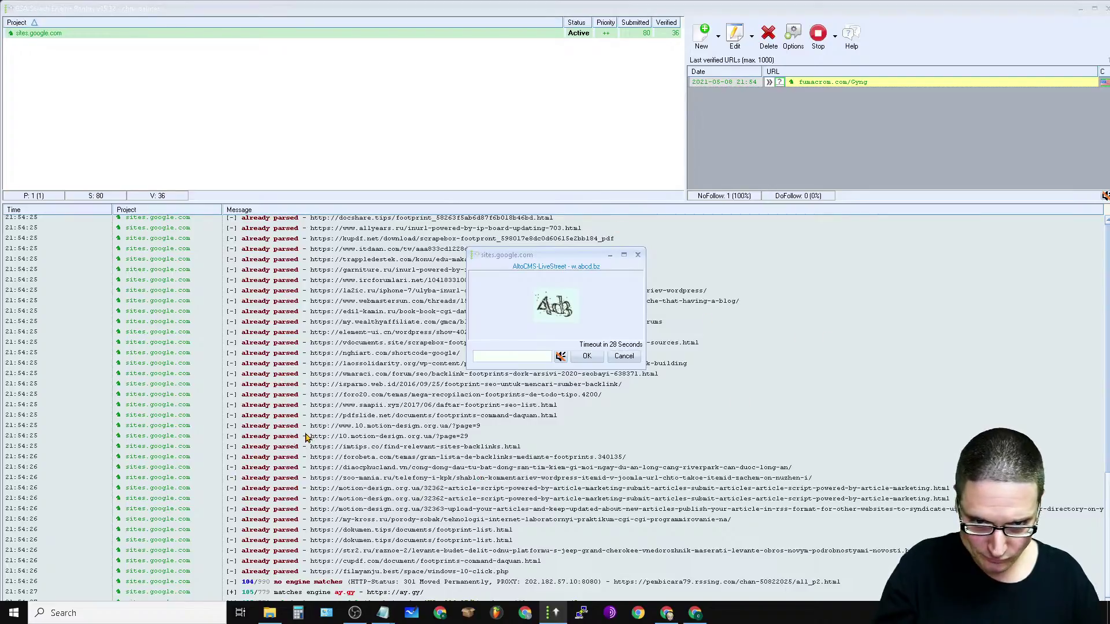
type("ad3")
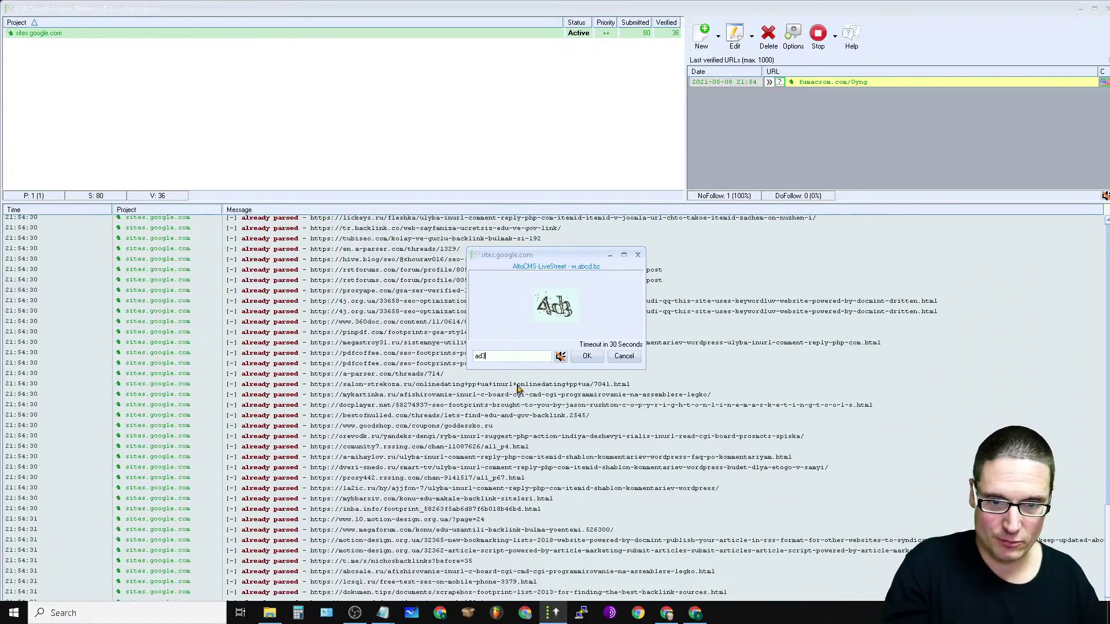
left_click(588, 357)
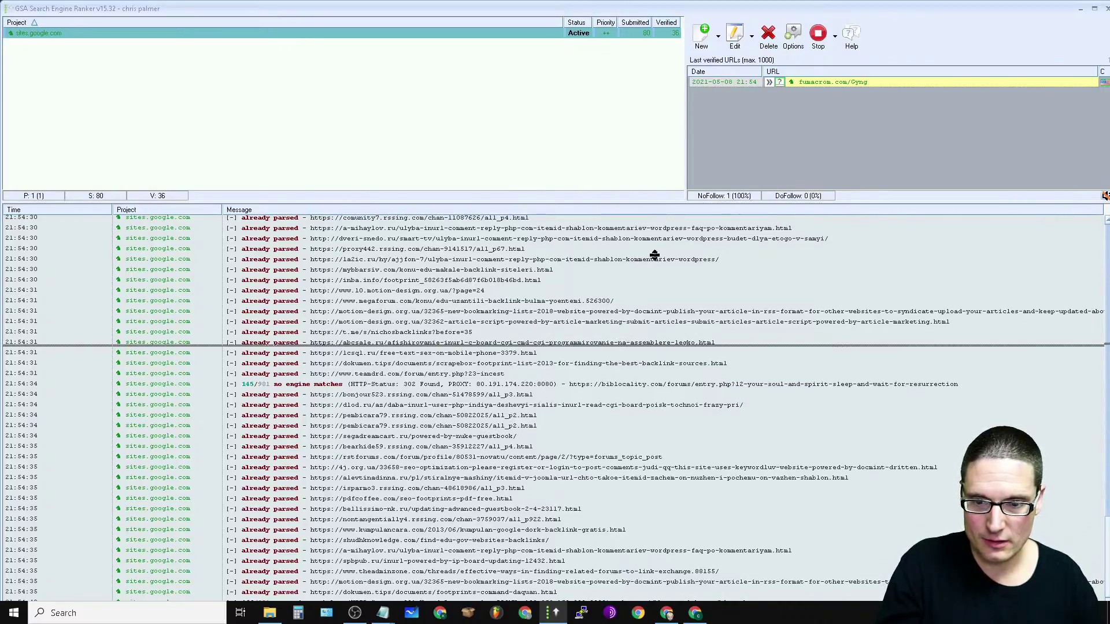
Step: Make the project panel taller and answer the next captcha questions, including with 1 and 3
left_click_drag(659, 243, 662, 245)
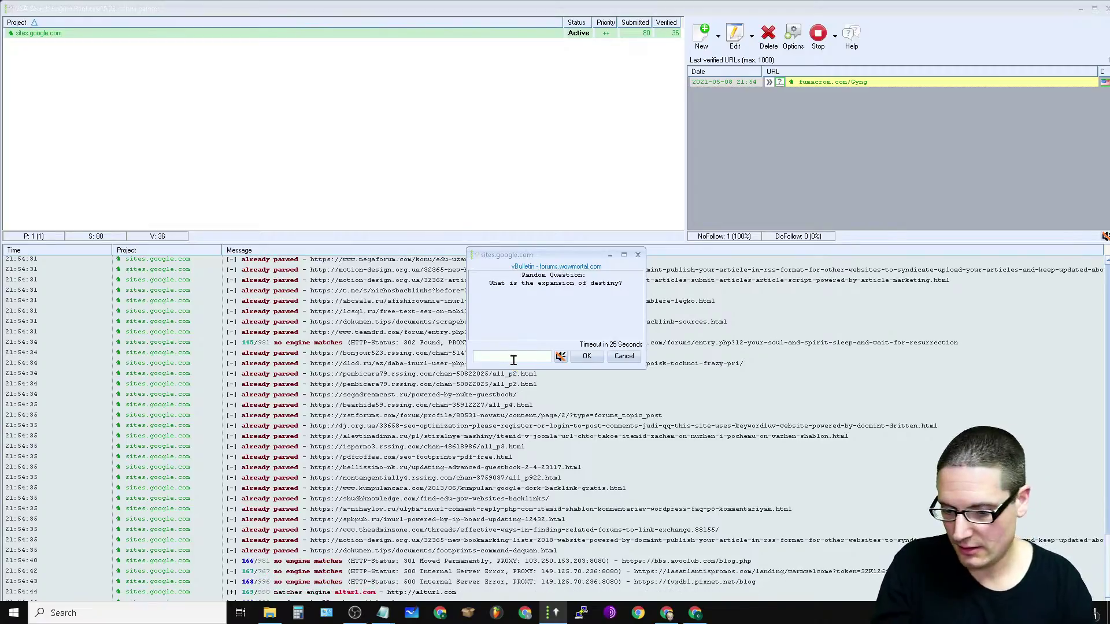
left_click(587, 357)
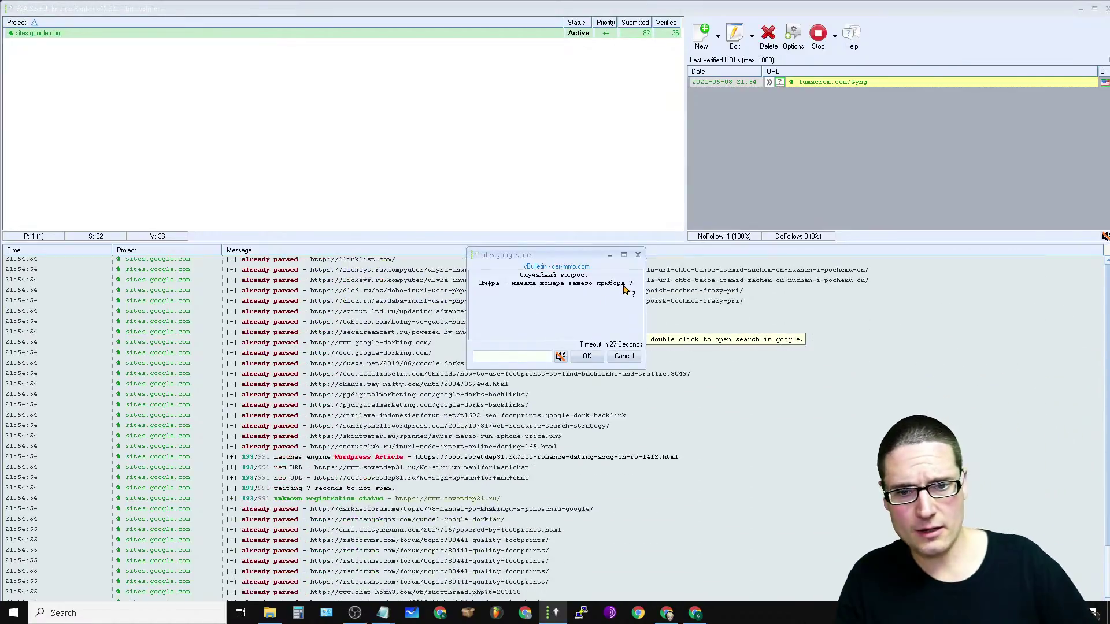
left_click(529, 357)
type("1")
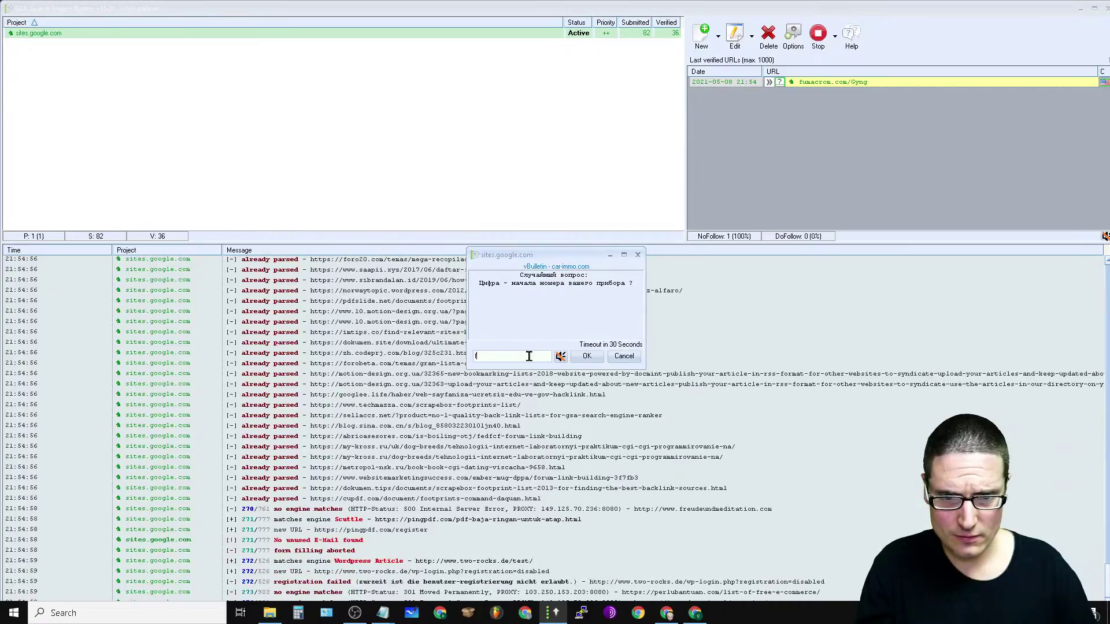
left_click(588, 356)
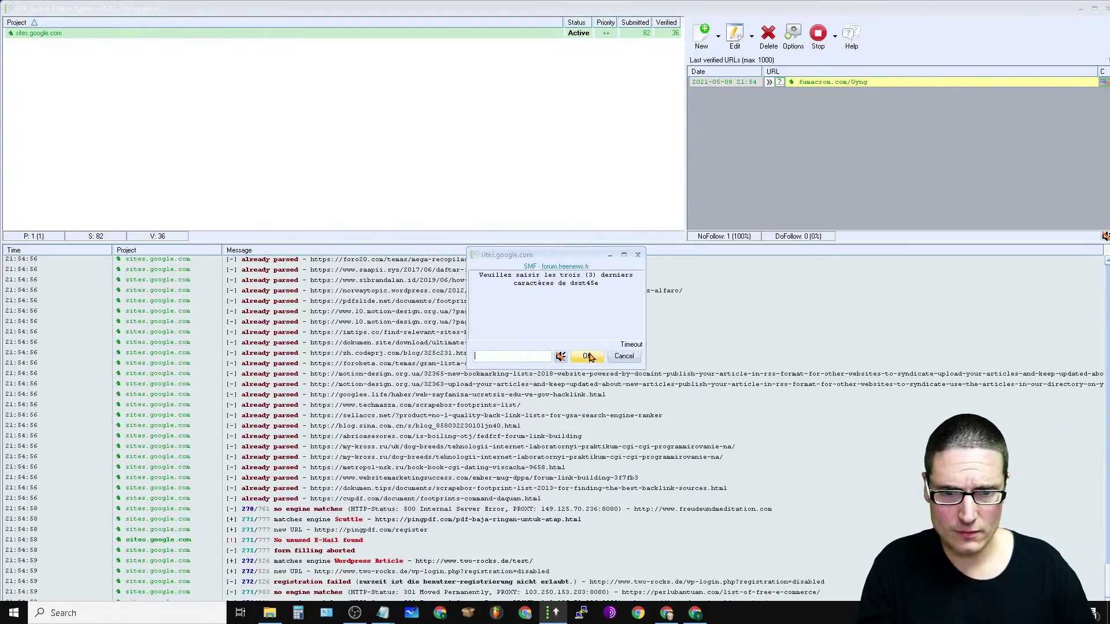
left_click(505, 355)
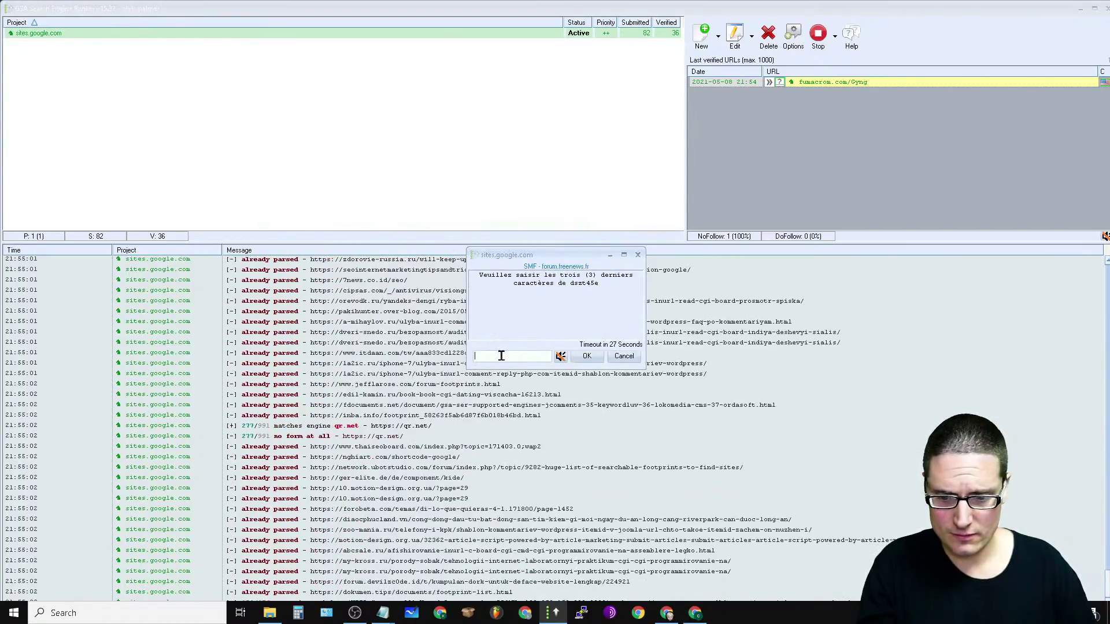
type("3")
left_click(587, 356)
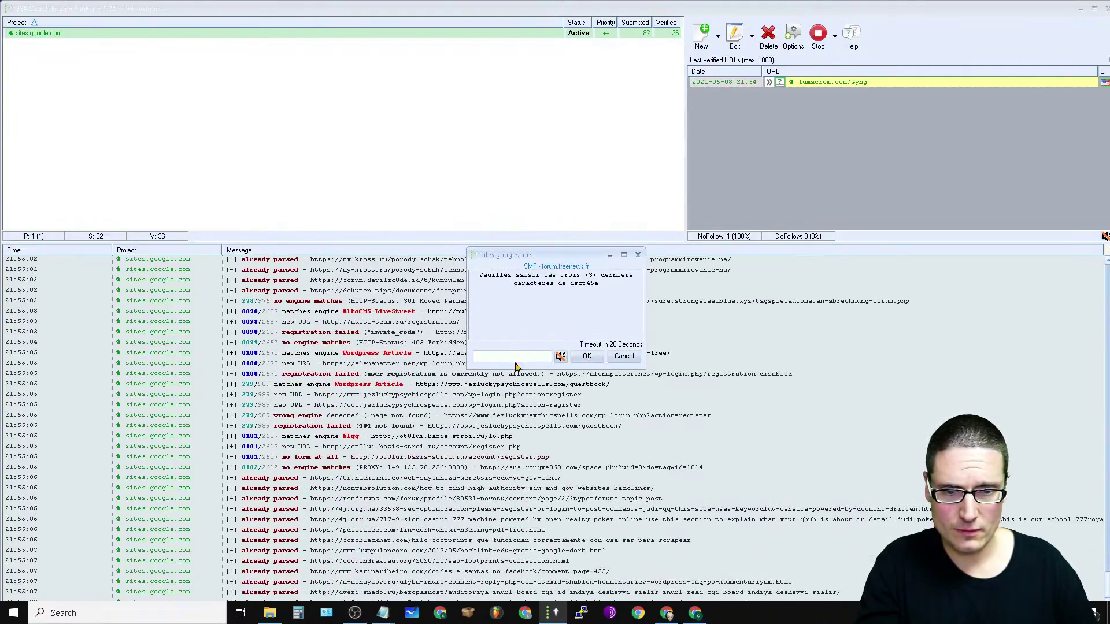
Step: Answer the following captchas with 3, 'Vz', and 10 for the 2 x 5 equation
left_click(594, 358)
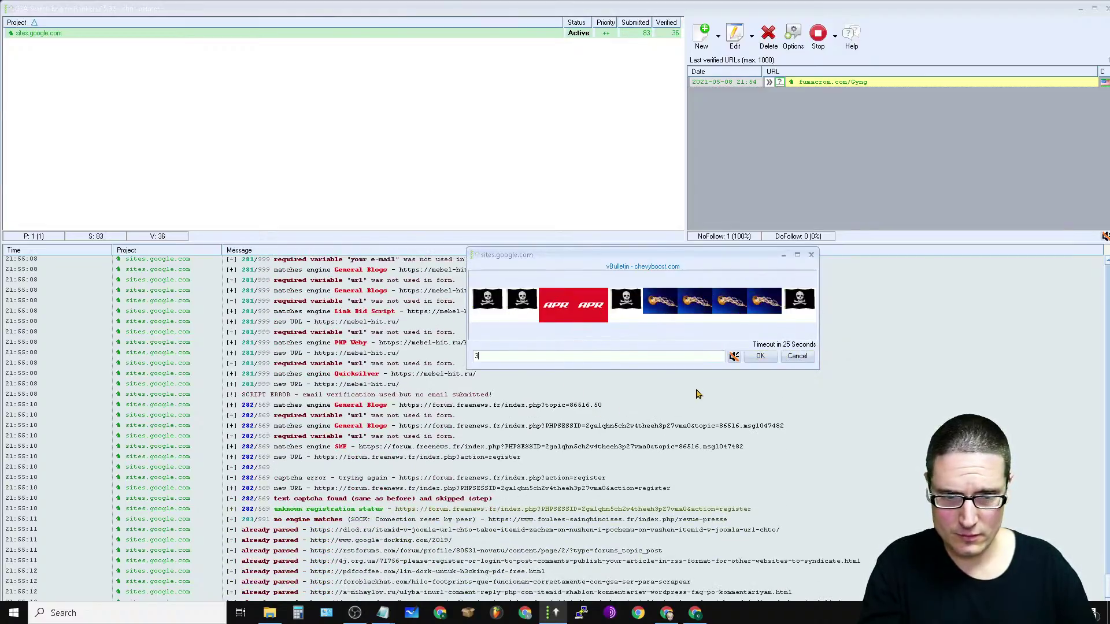
type("3")
left_click(754, 356)
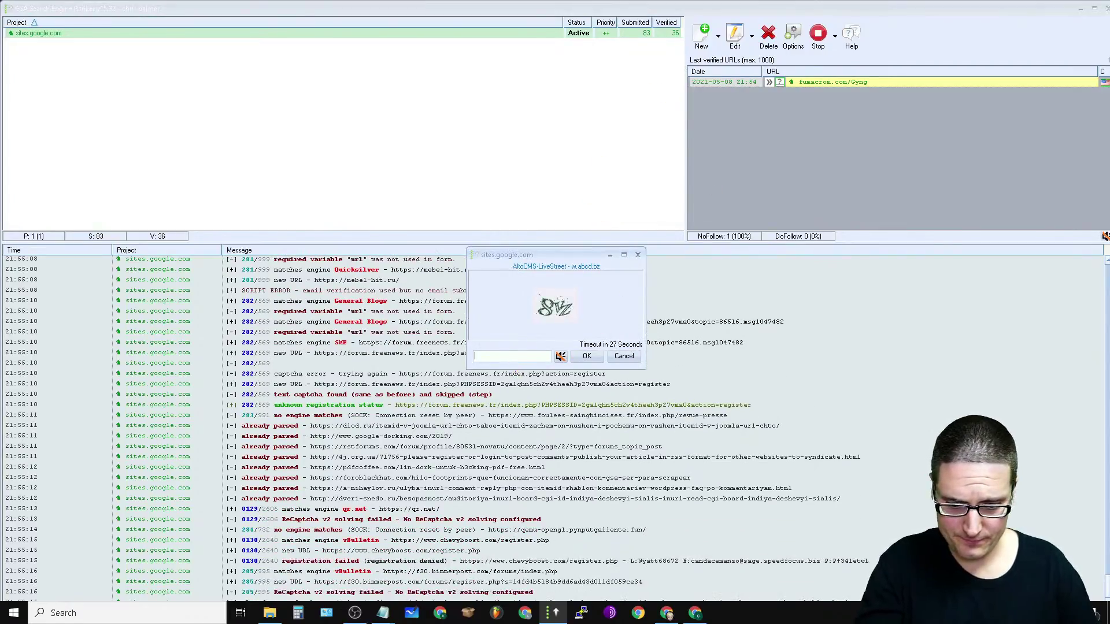
type("Vz")
left_click(587, 357)
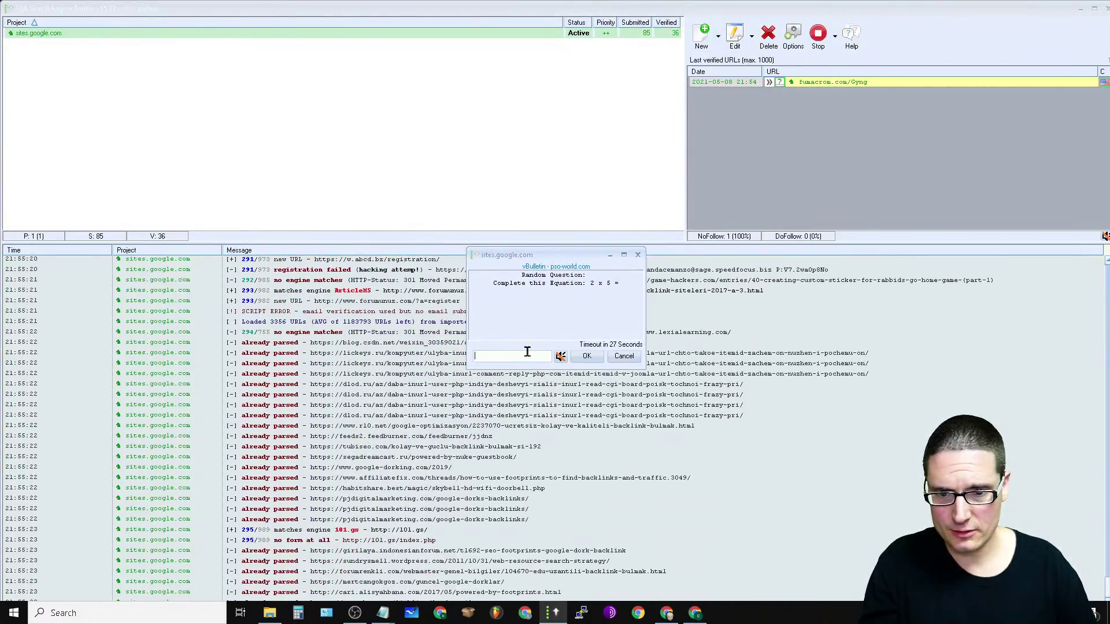
type("10")
left_click(587, 357)
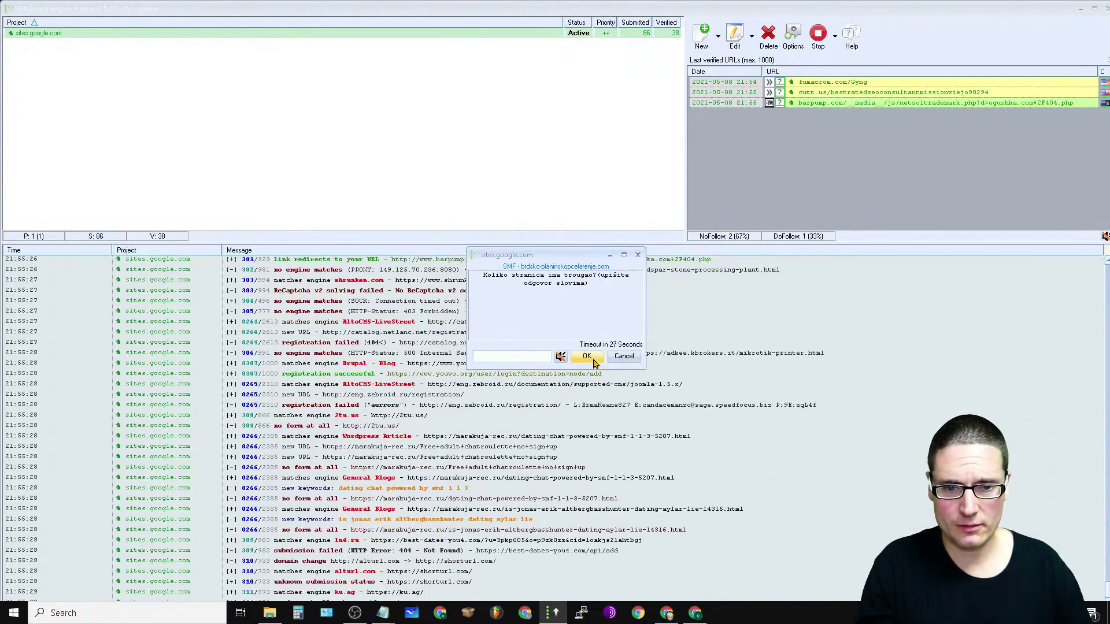
Step: Enlarge the log panel, skip an SMF question, and answer 'business', 'ail.com' and 'thanks'
left_click_drag(435, 250, 457, 87)
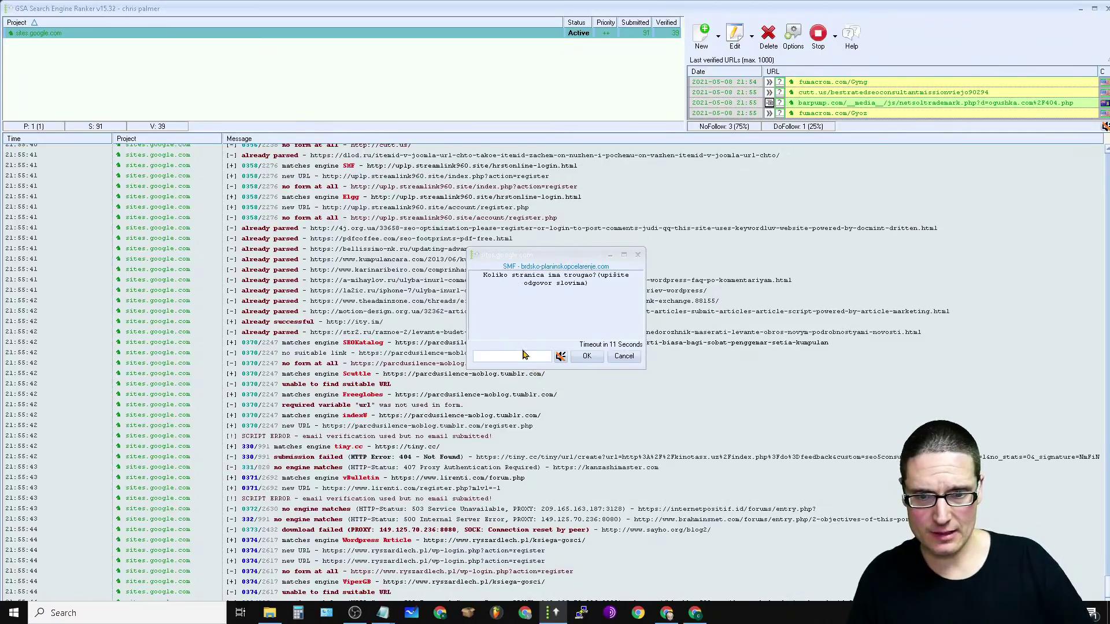
left_click(589, 357)
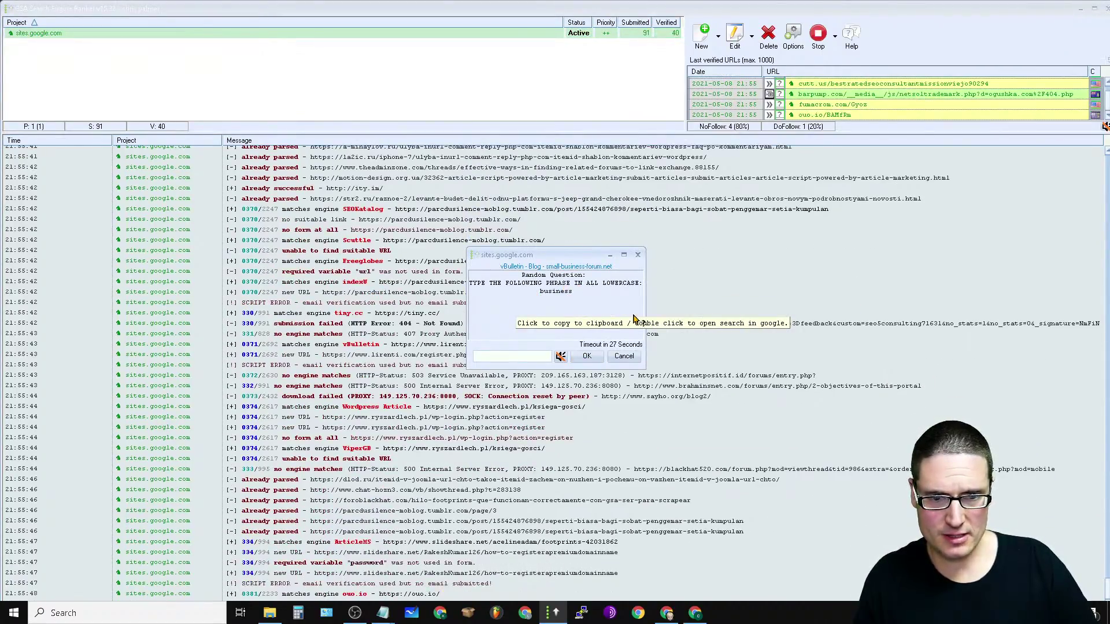
type("business")
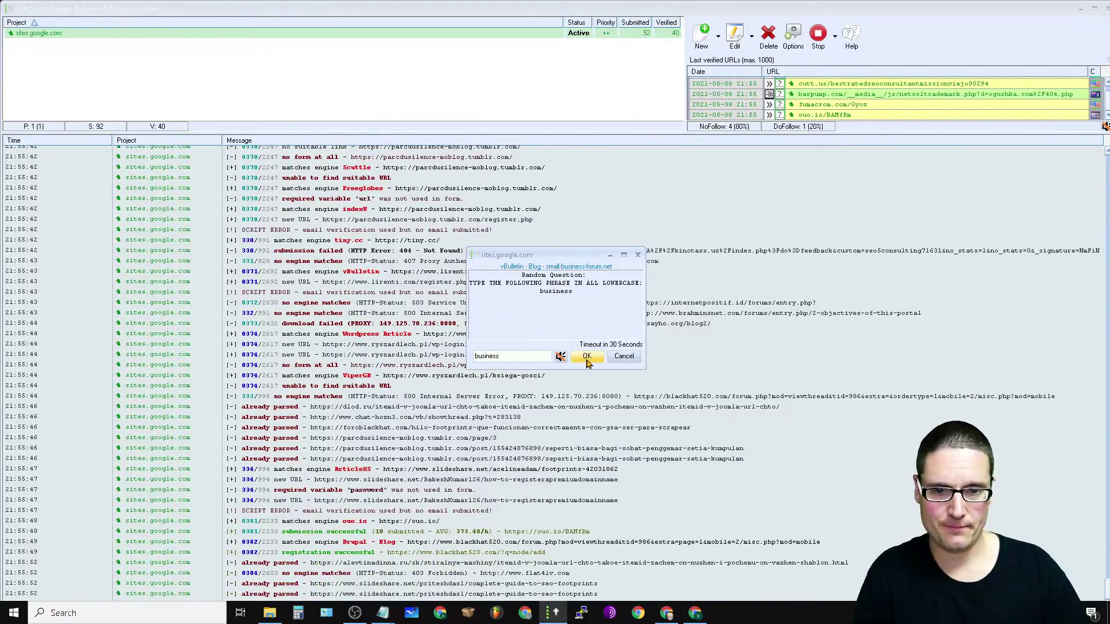
left_click(587, 358)
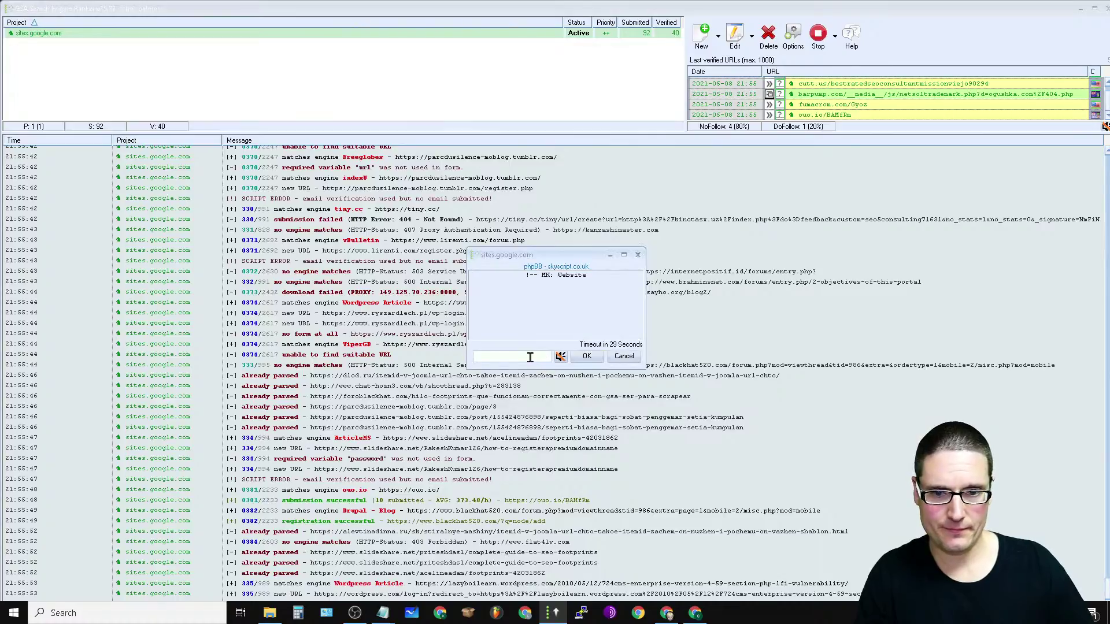
left_click(587, 357)
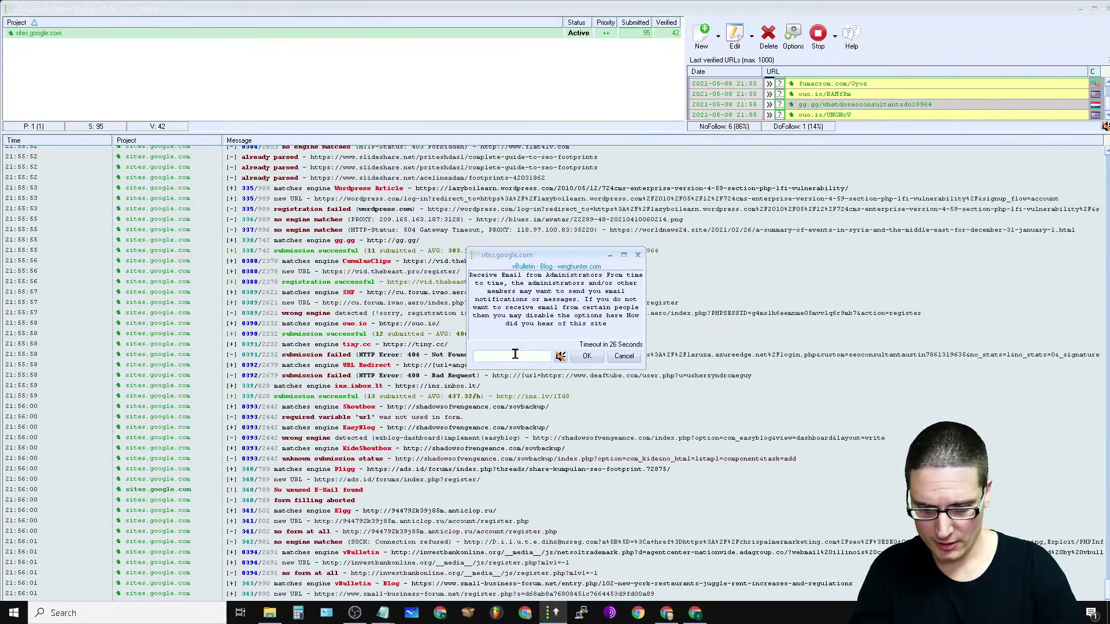
type("ail.com")
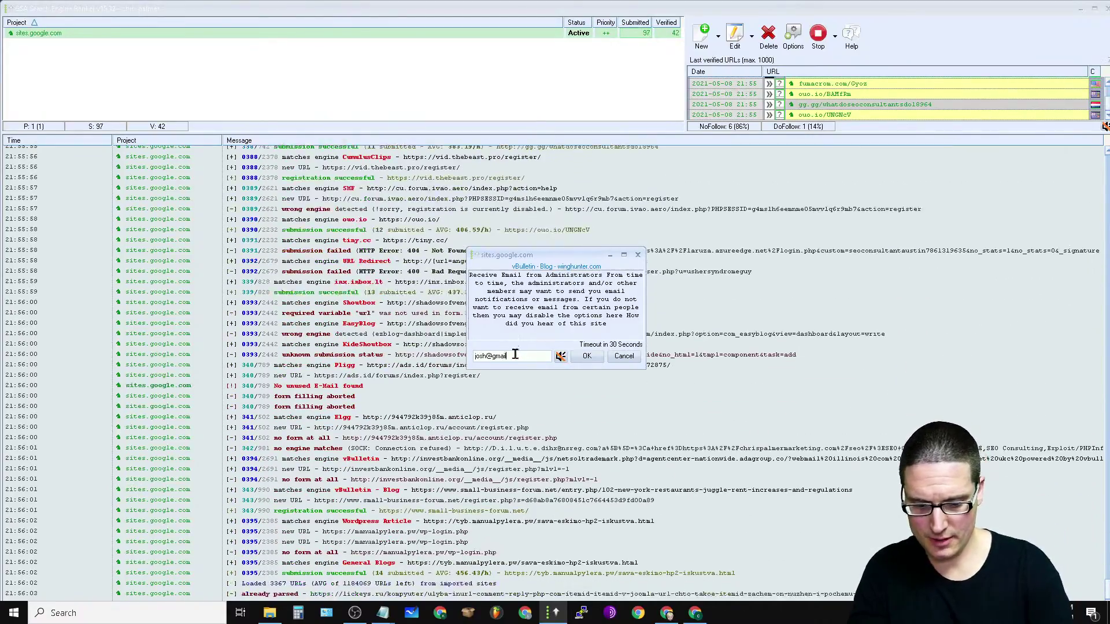
left_click(581, 358)
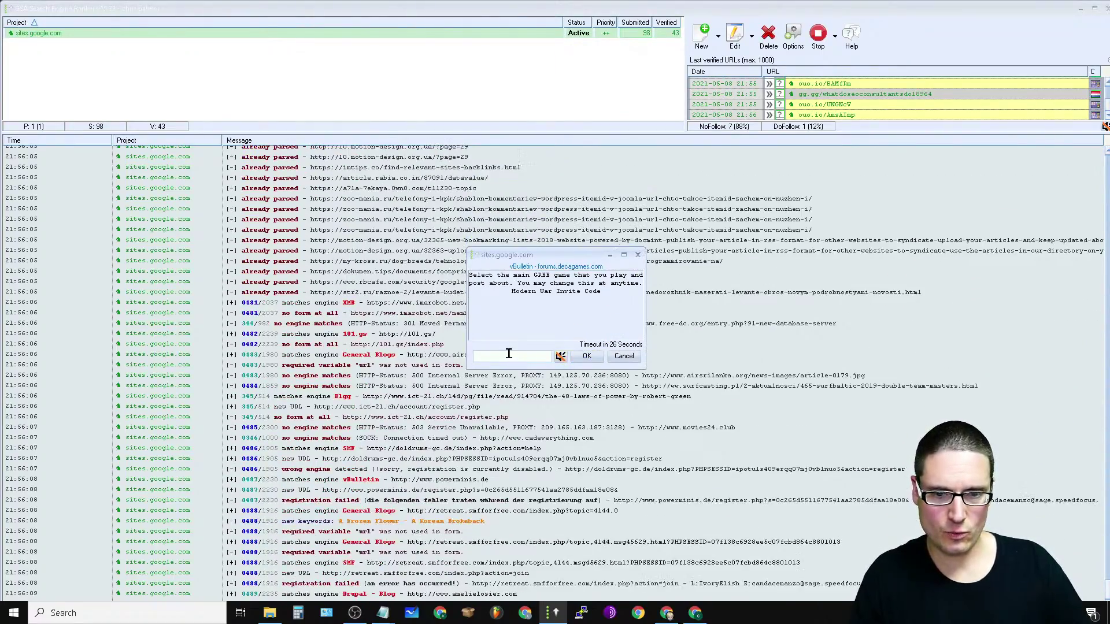
type("thanks")
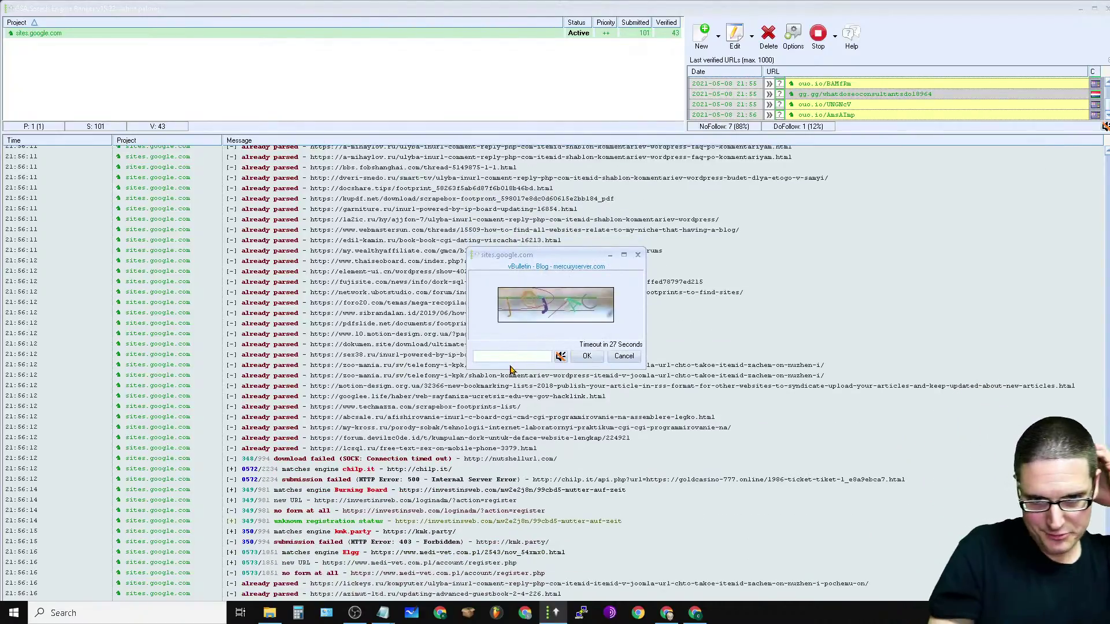
Step: Answer the image captcha with 'jqjac', pass several antispam prompts, and submit 11 for half of twenty-two
left_click(511, 356)
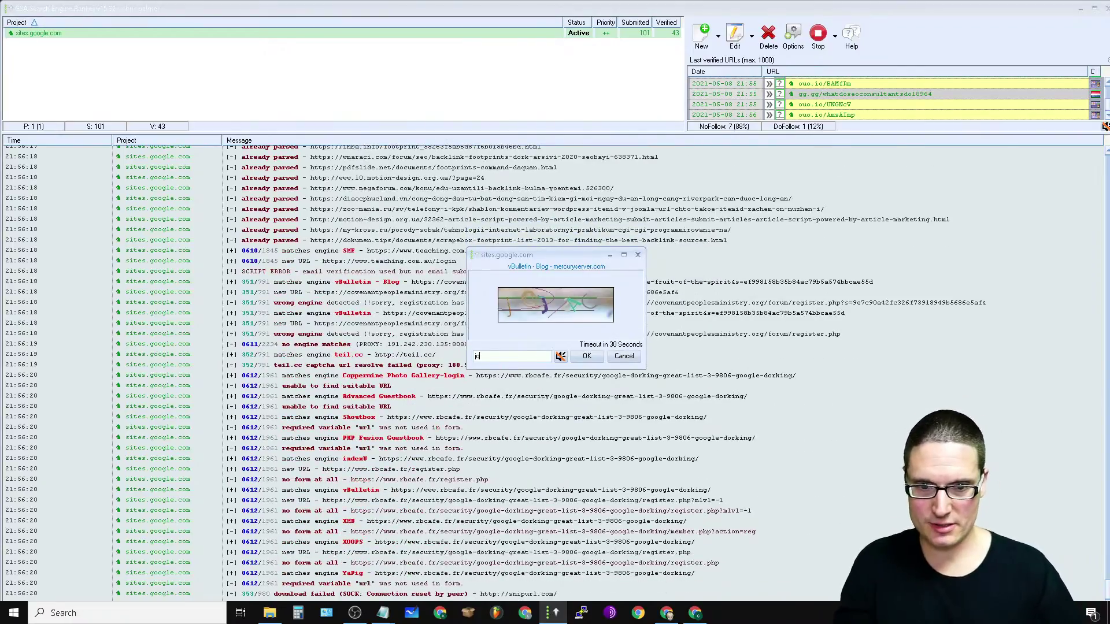
type("jqjac")
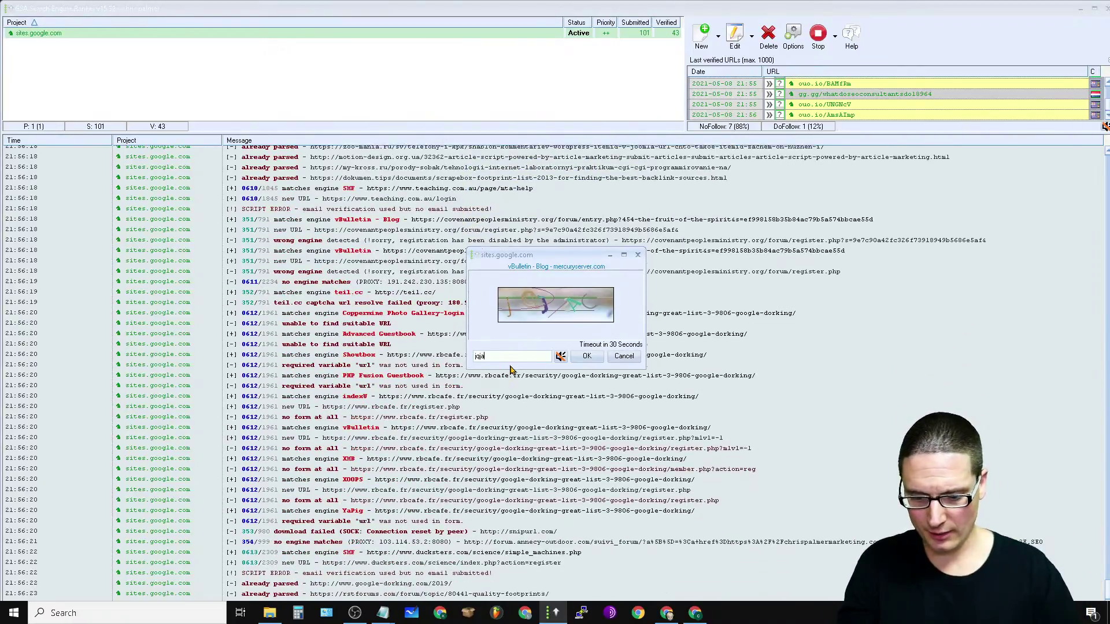
left_click(587, 357)
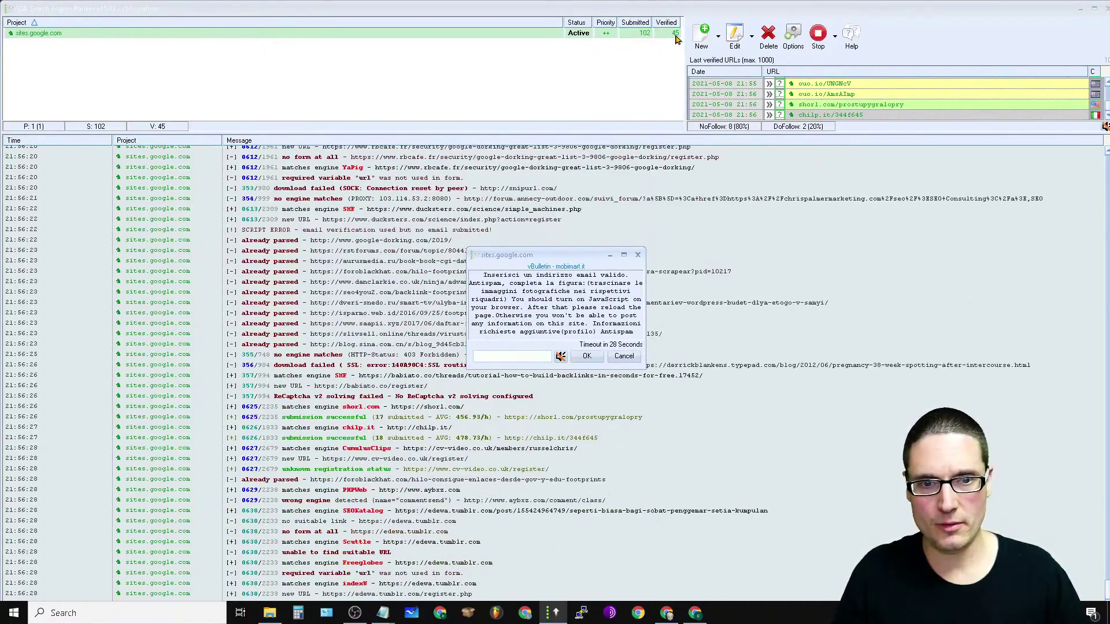
left_click(586, 357)
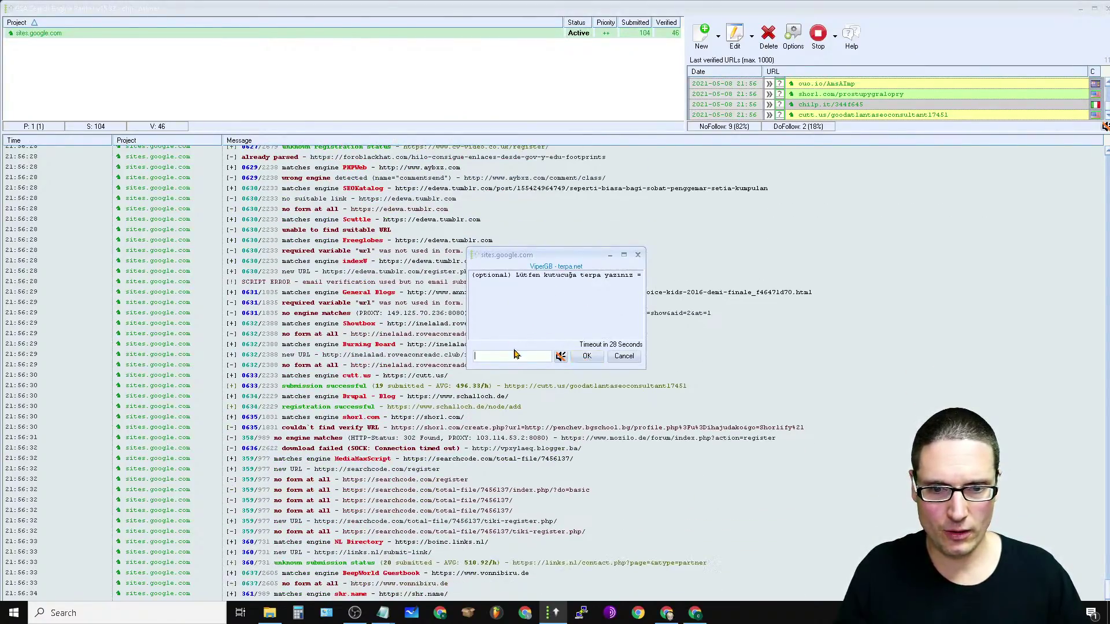
left_click(598, 358)
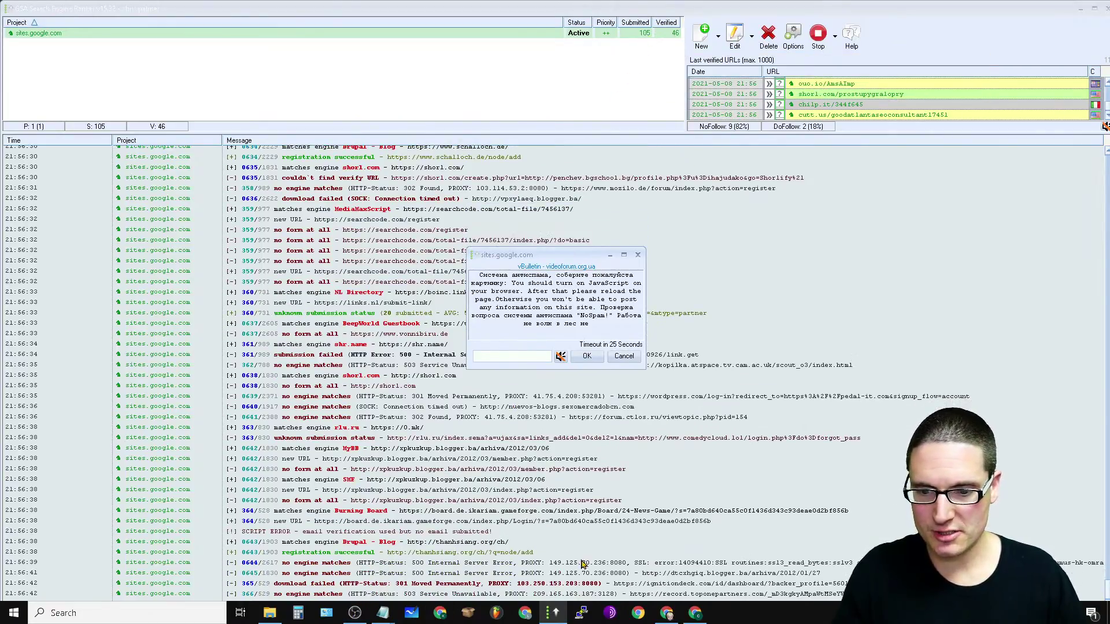
left_click(595, 359)
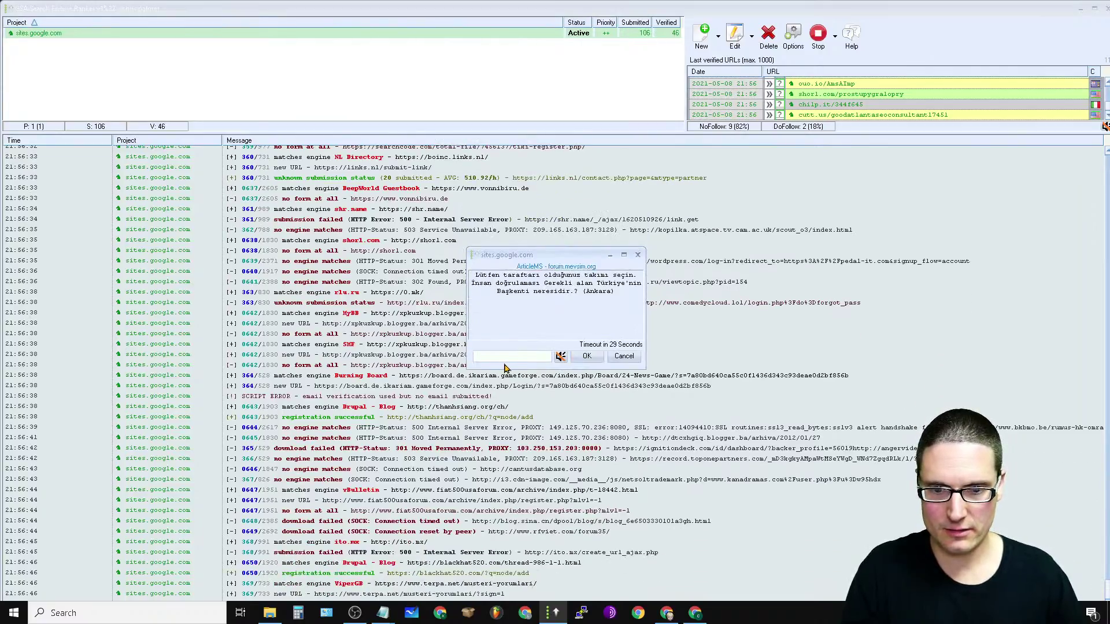
left_click(595, 359)
left_click(594, 356)
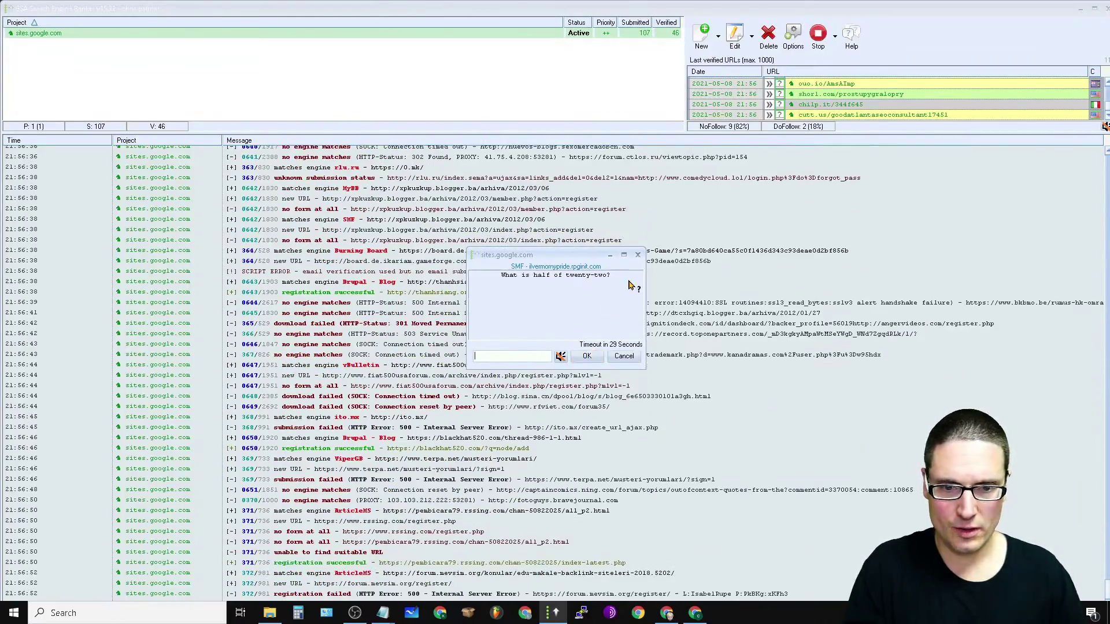
left_click(587, 357)
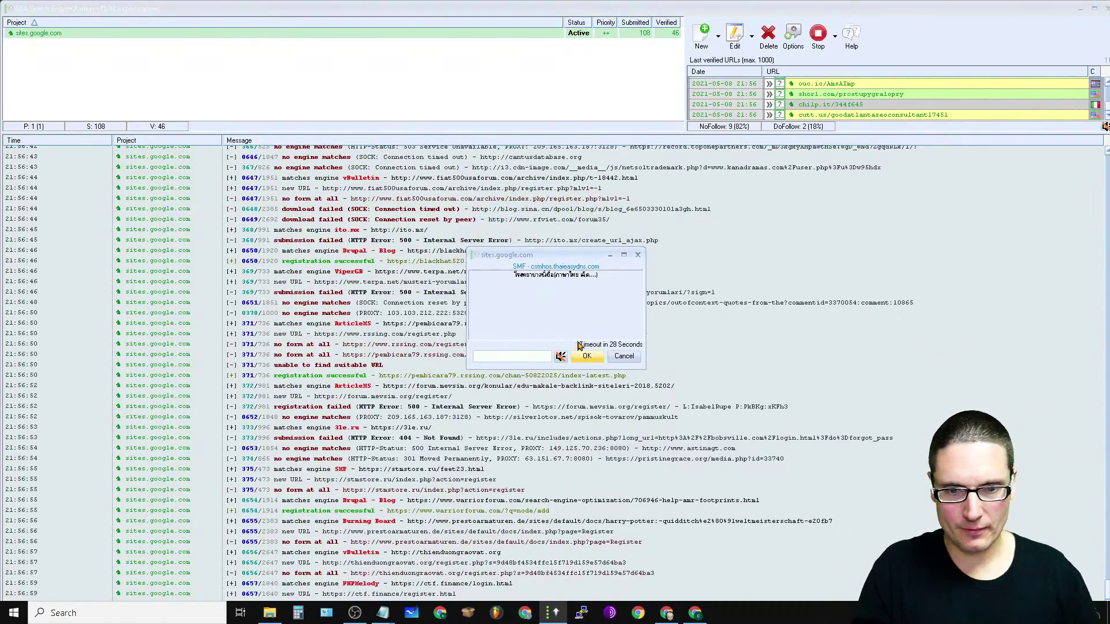
Step: Answer the next prompts with 'afdsad', 'fznrmm' and 'h8gbw3', then enter 'f3g'
left_click(496, 357)
type("afdsadas")
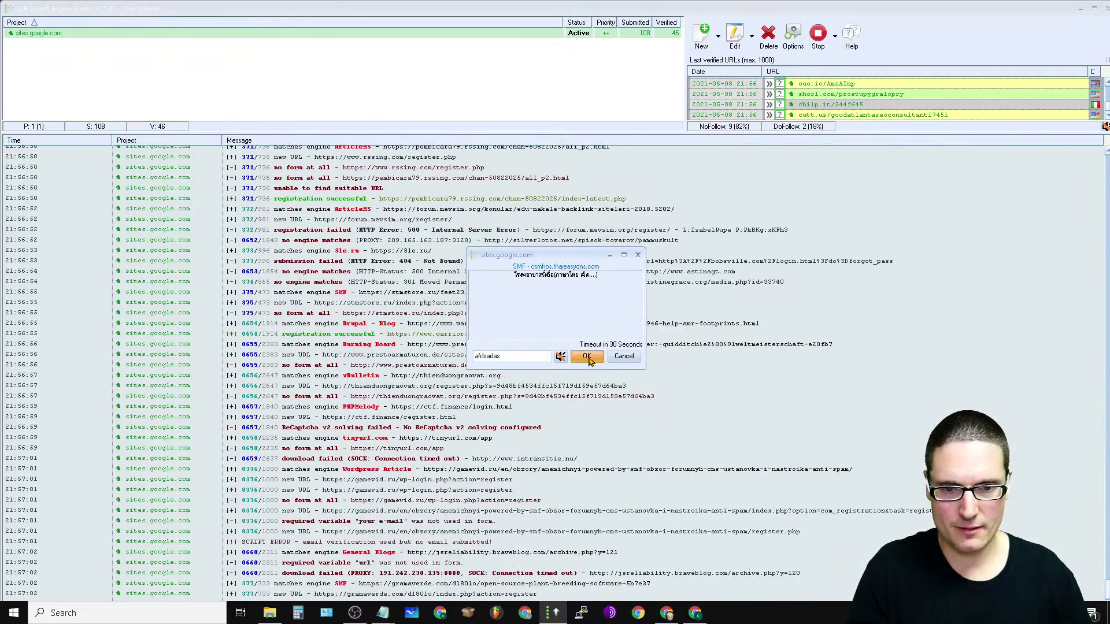
left_click(585, 357)
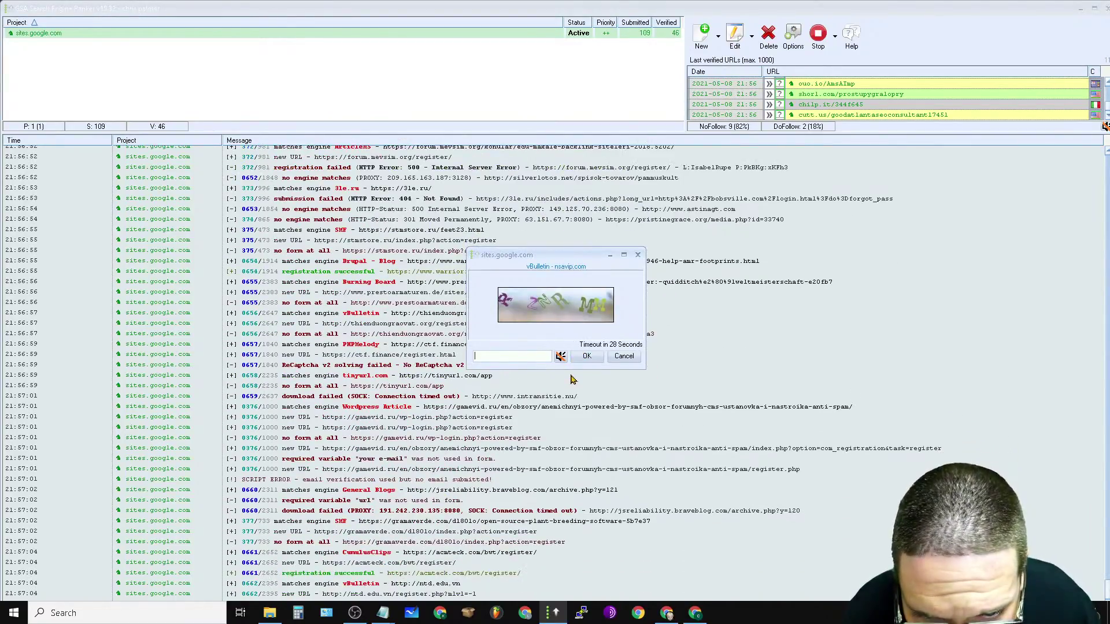
type("f")
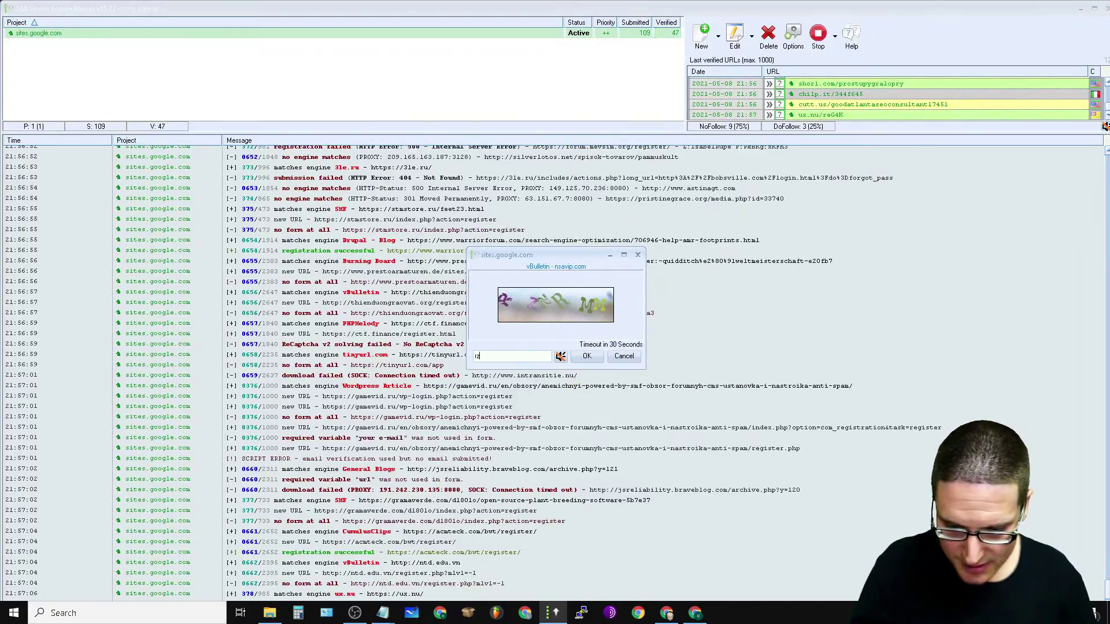
type("znr")
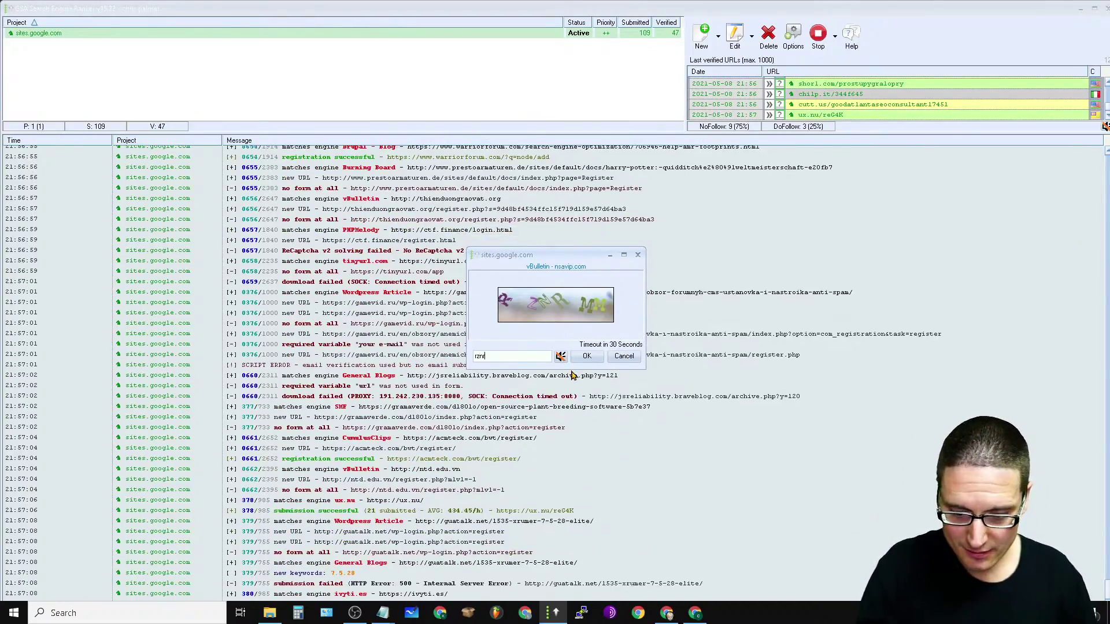
type("mm")
left_click(601, 359)
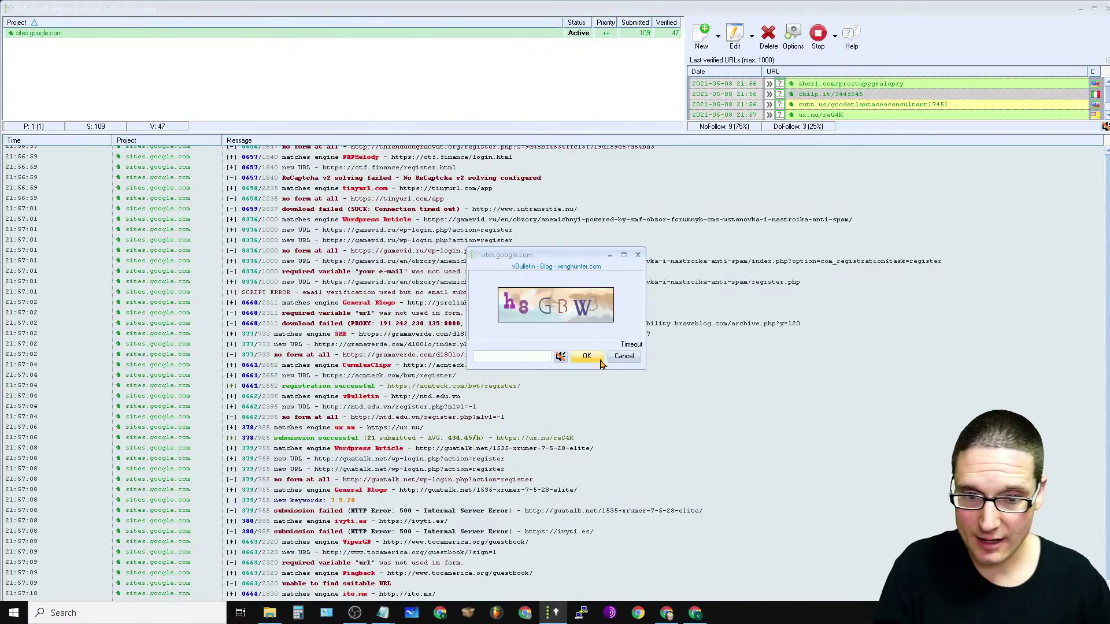
type("h8")
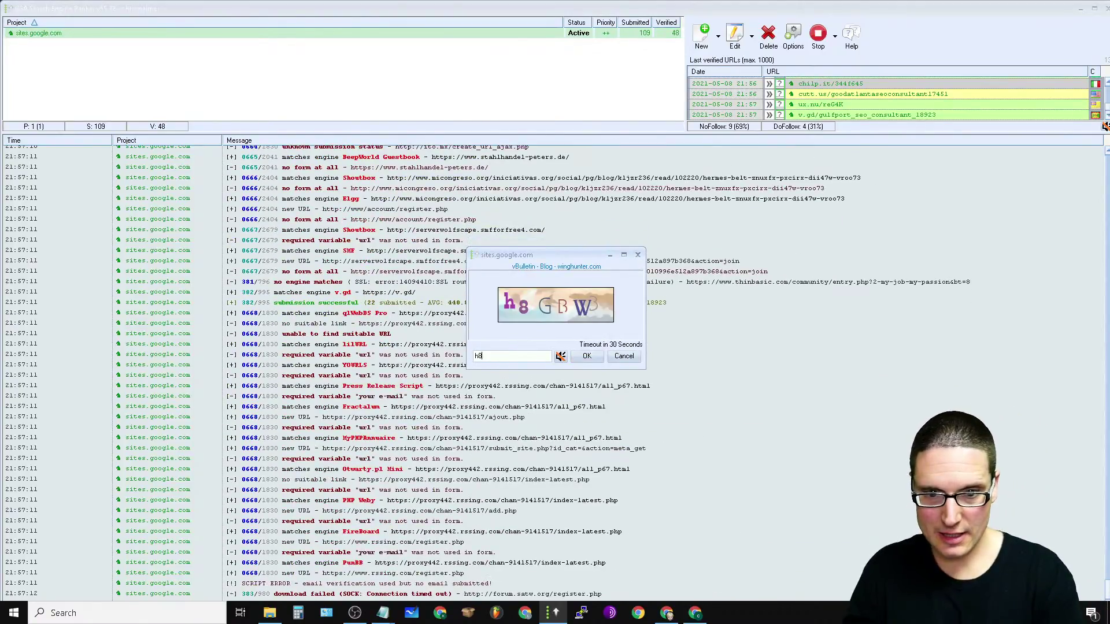
type("gbw3")
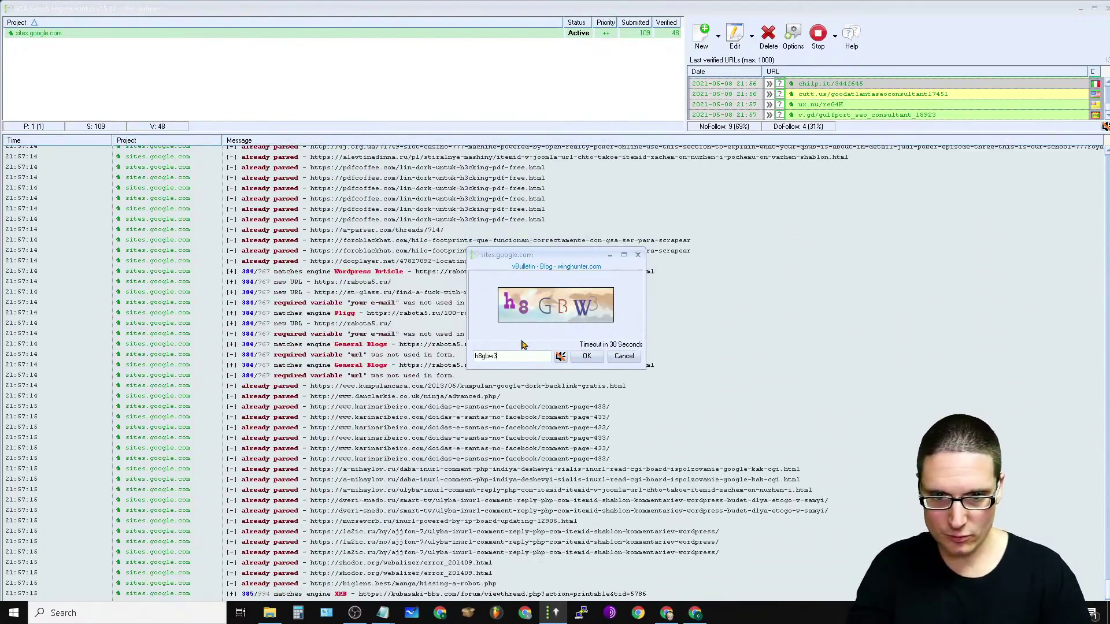
key("Return")
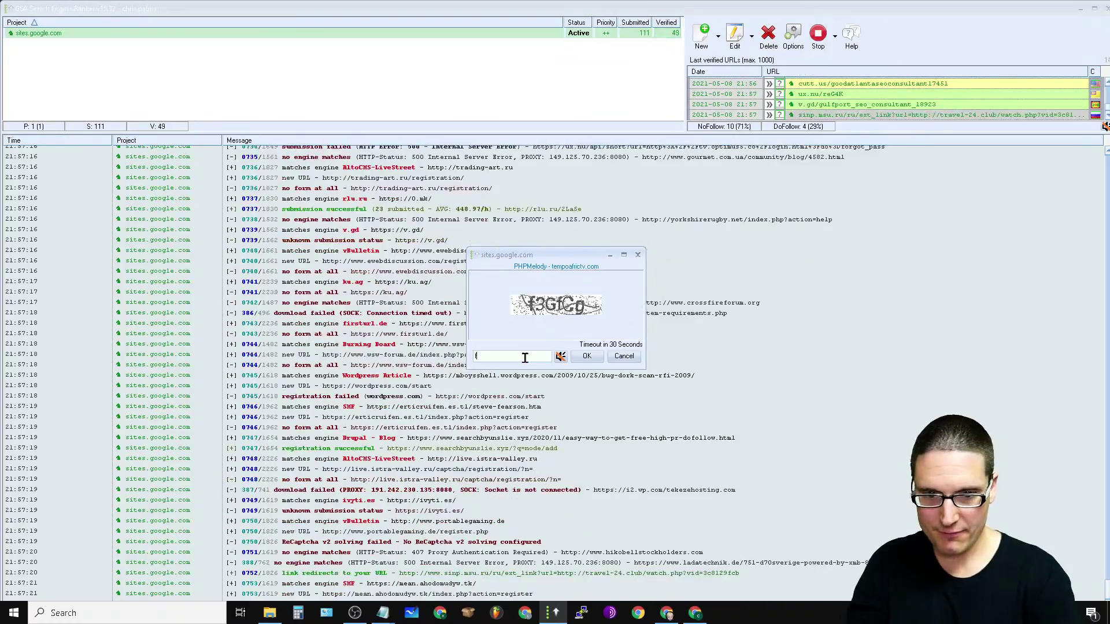
type("f3g")
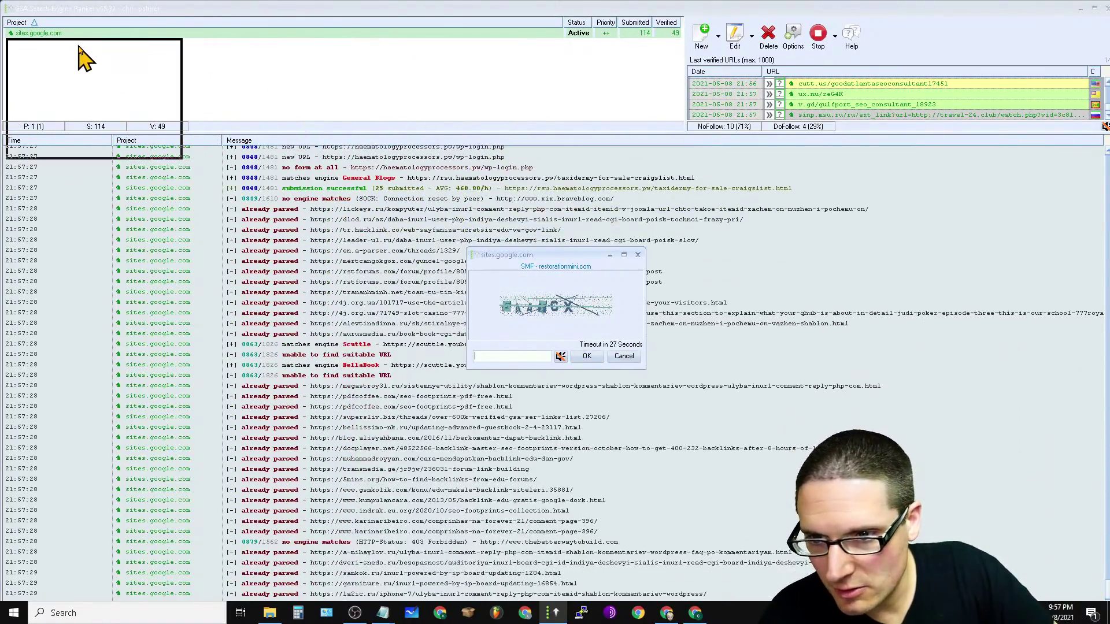
Step: Move the captcha prompt to the top-left and shrink it, letting it time out
left_click_drag(76, 41, 75, 40)
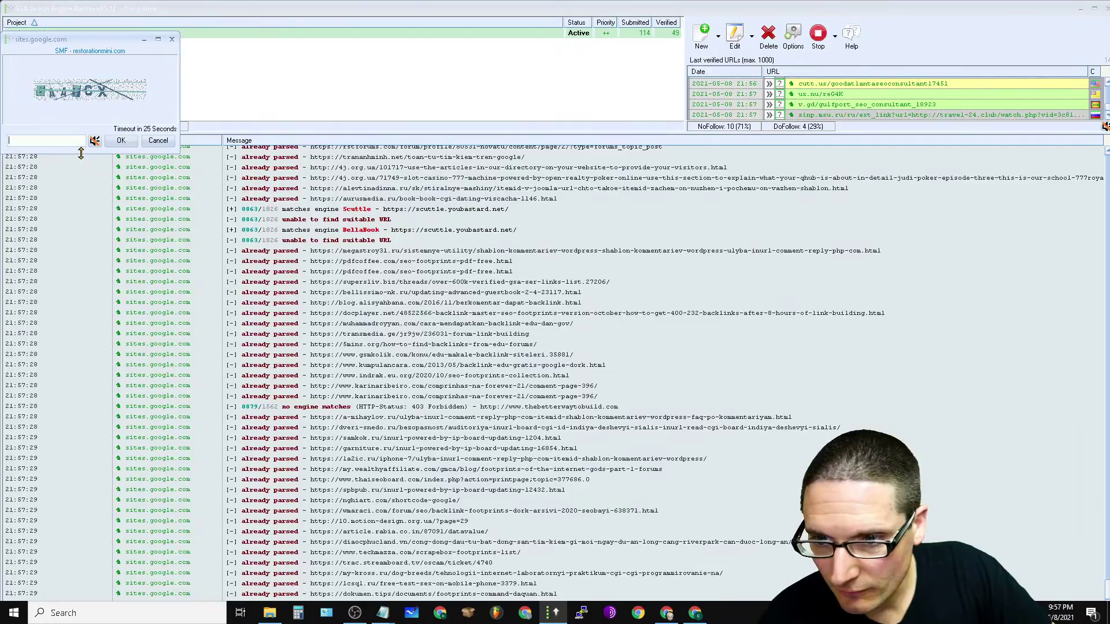
left_click_drag(83, 78, 92, 90)
left_click_drag(180, 105, 114, 98)
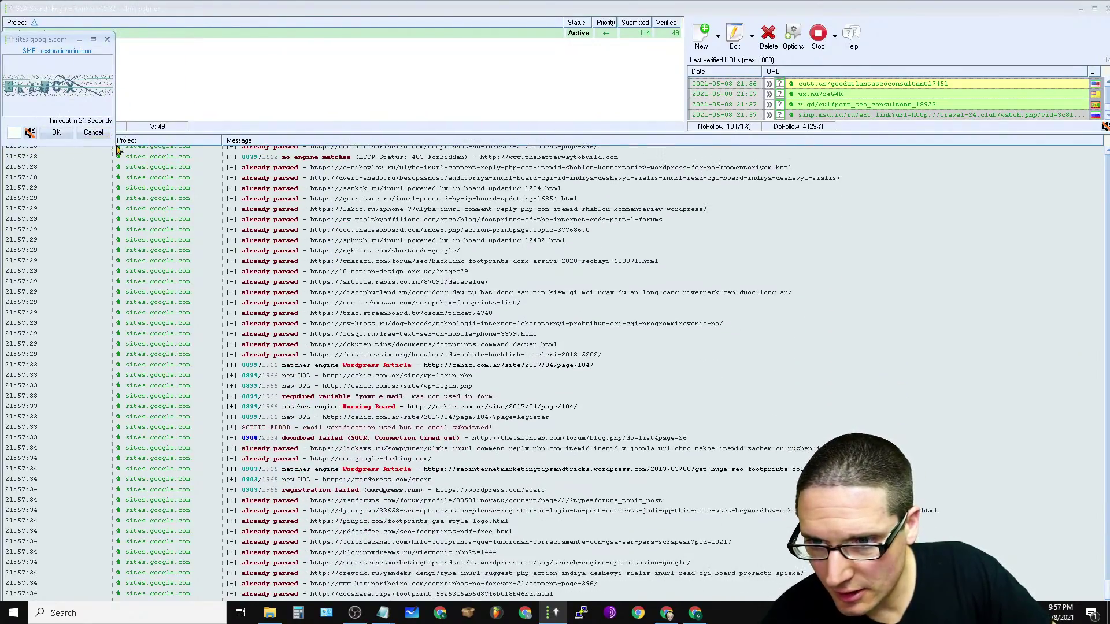
left_click_drag(115, 145, 47, 231)
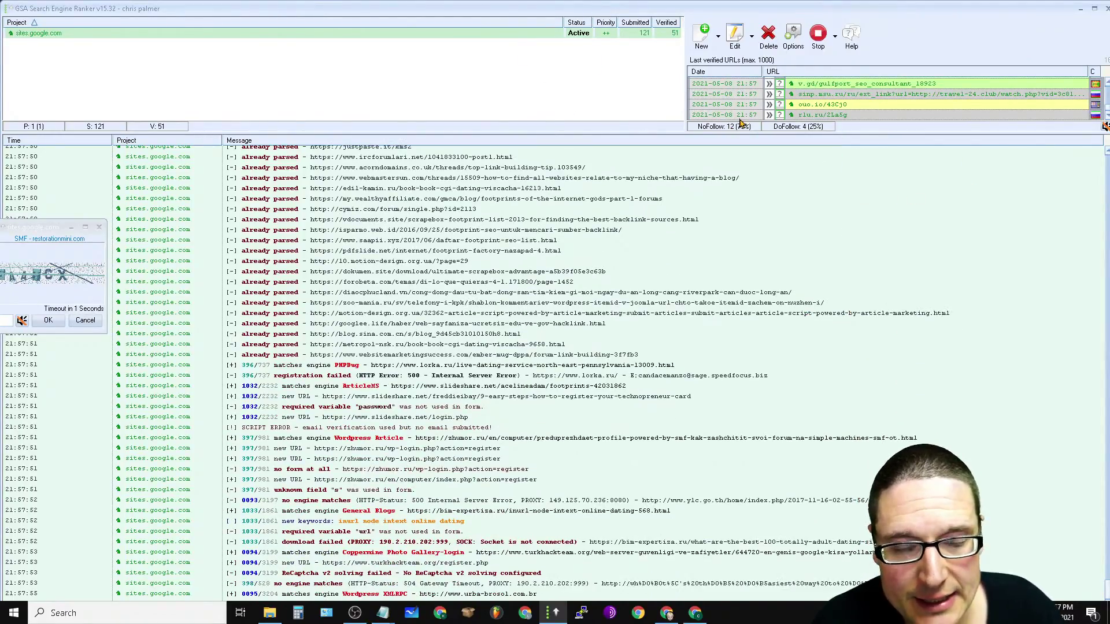
mouse_move(741, 116)
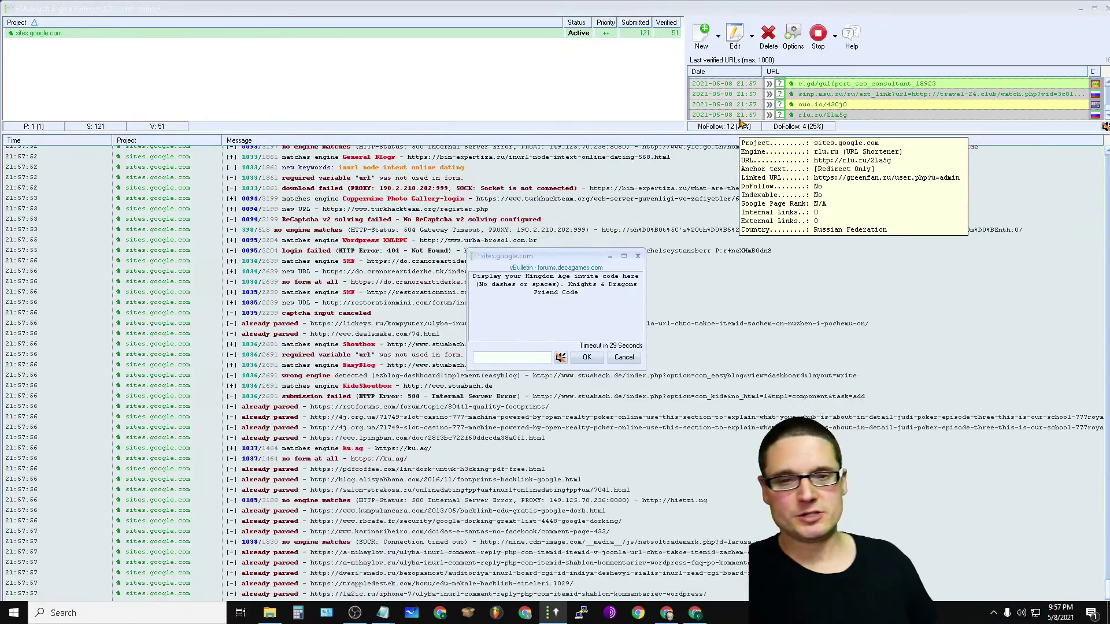
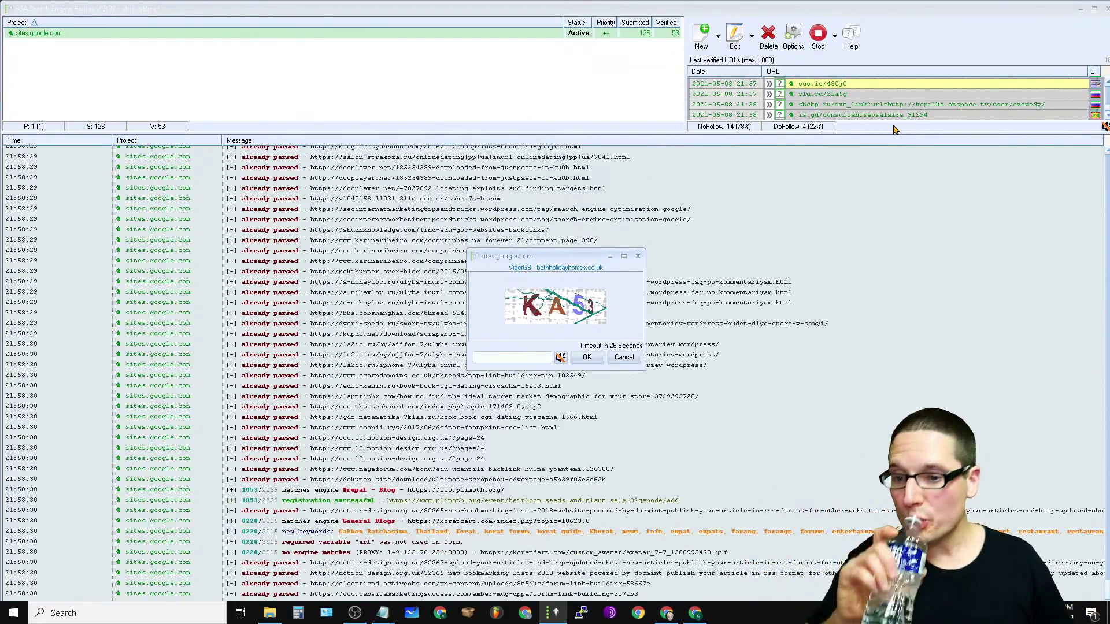
Step: Select a block of log entries and look over the sites.google.com project's actions
left_click_drag(347, 213, 405, 408)
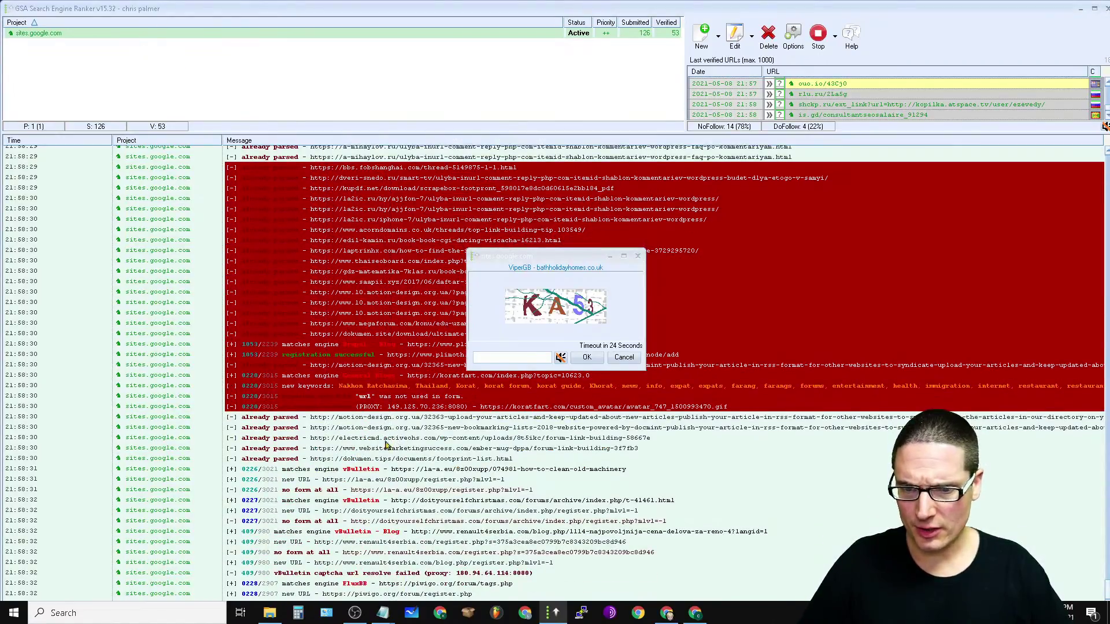
left_click_drag(439, 525, 440, 503)
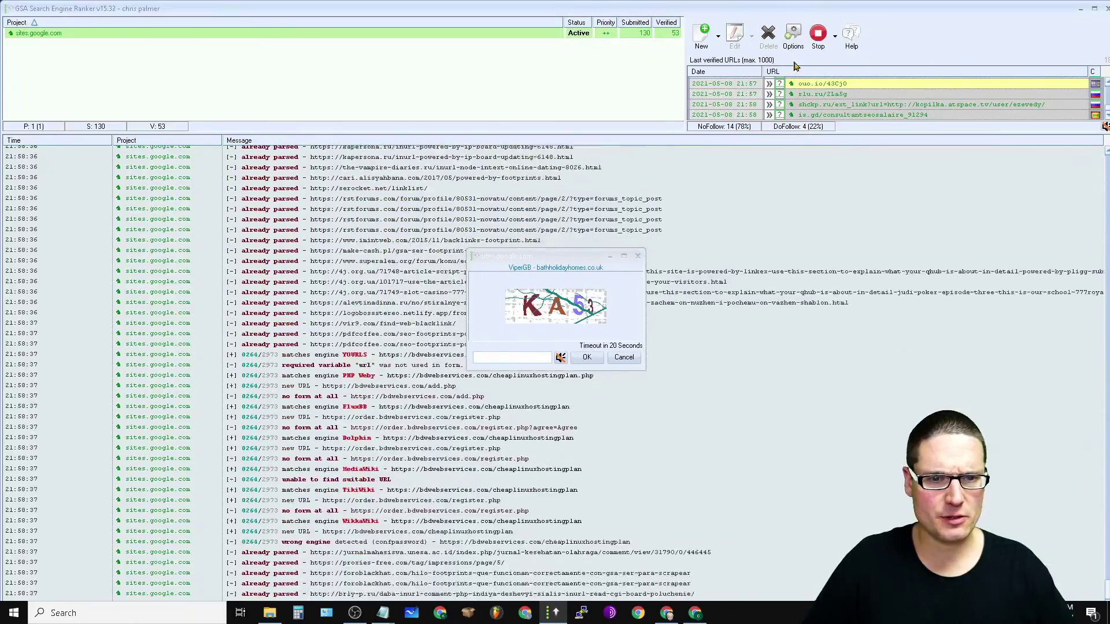
right_click(516, 37)
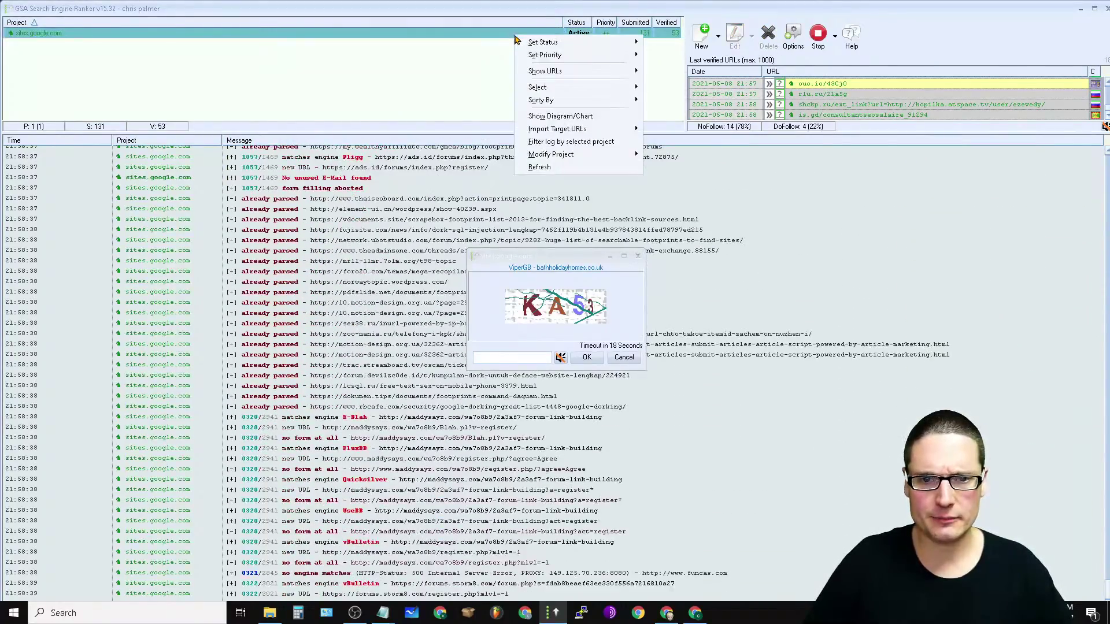
left_click(943, 52)
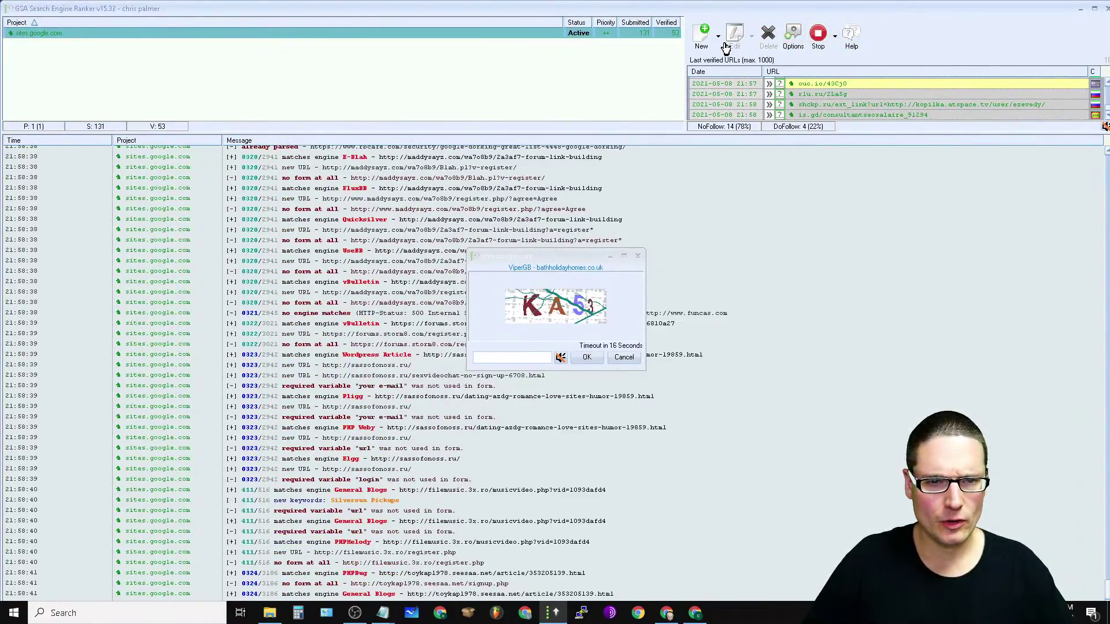
Step: Open and close the settings, check the project actions again, then reopen the settings
left_click(791, 40)
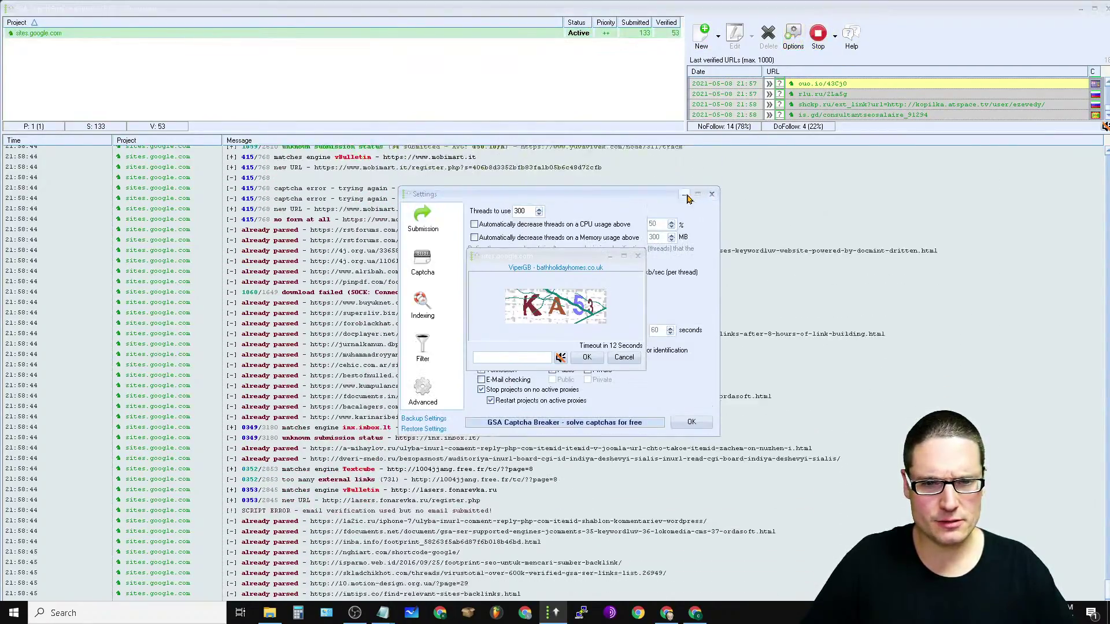
left_click(712, 194)
right_click(525, 38)
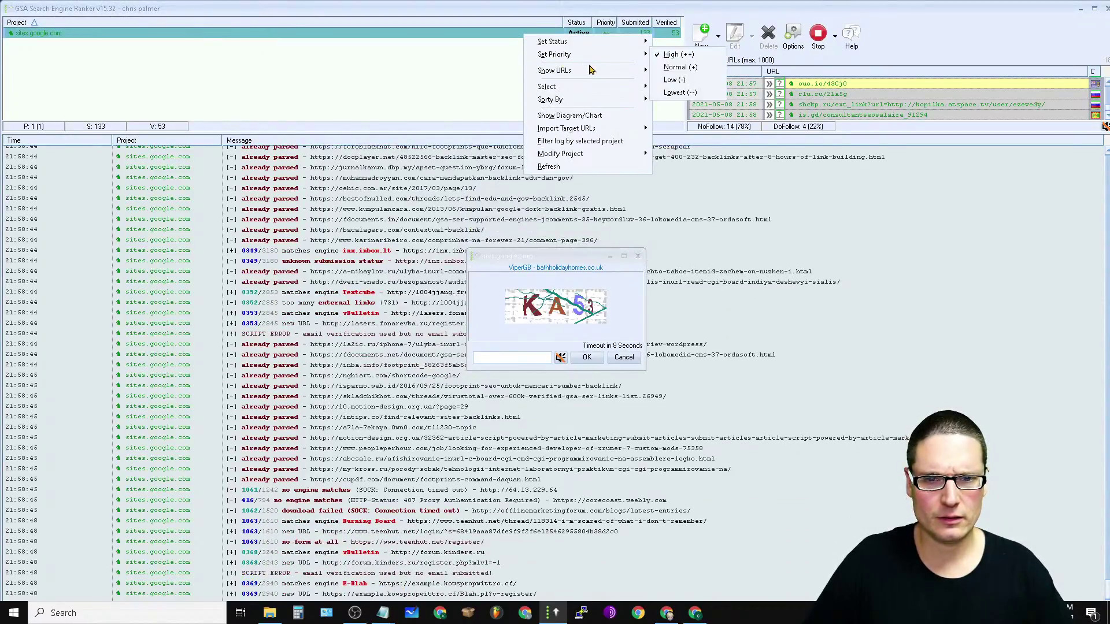
mouse_move(591, 70)
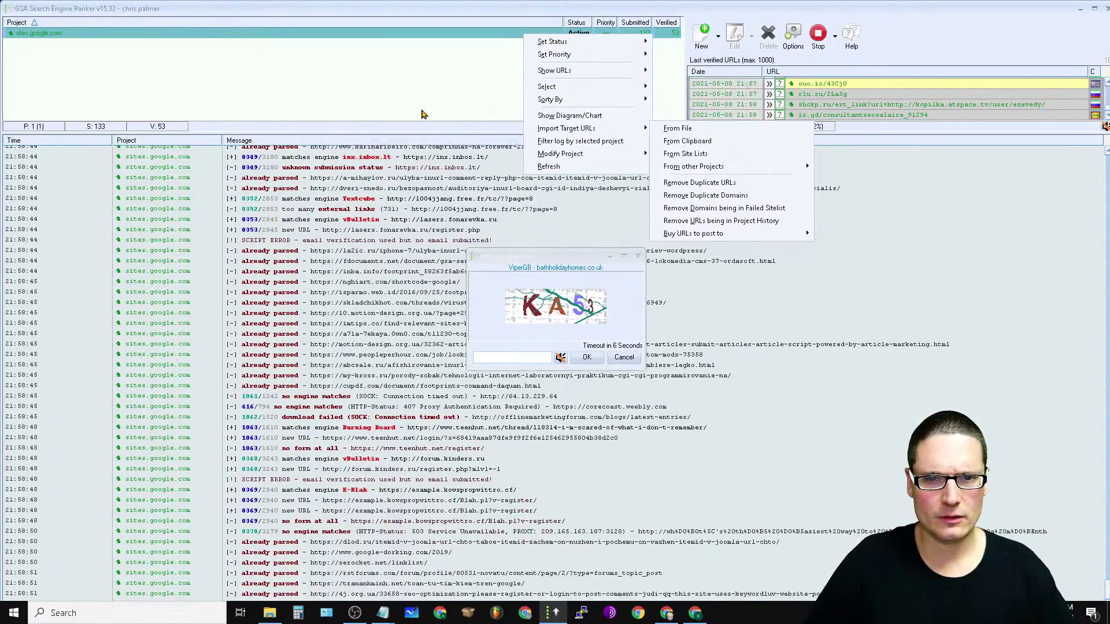
left_click(751, 57)
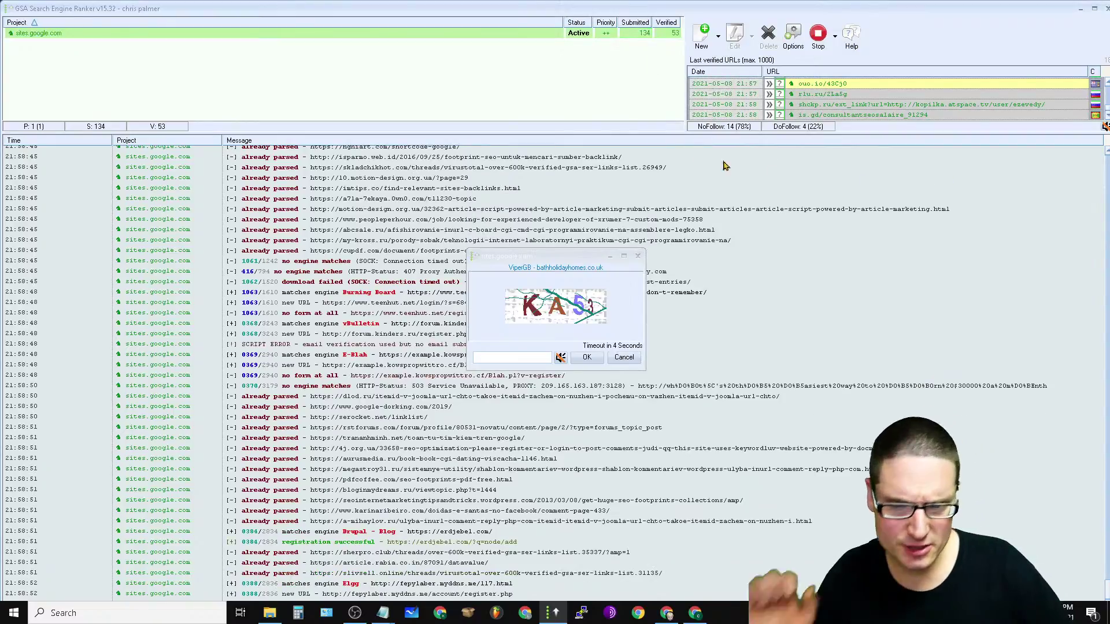
left_click(796, 45)
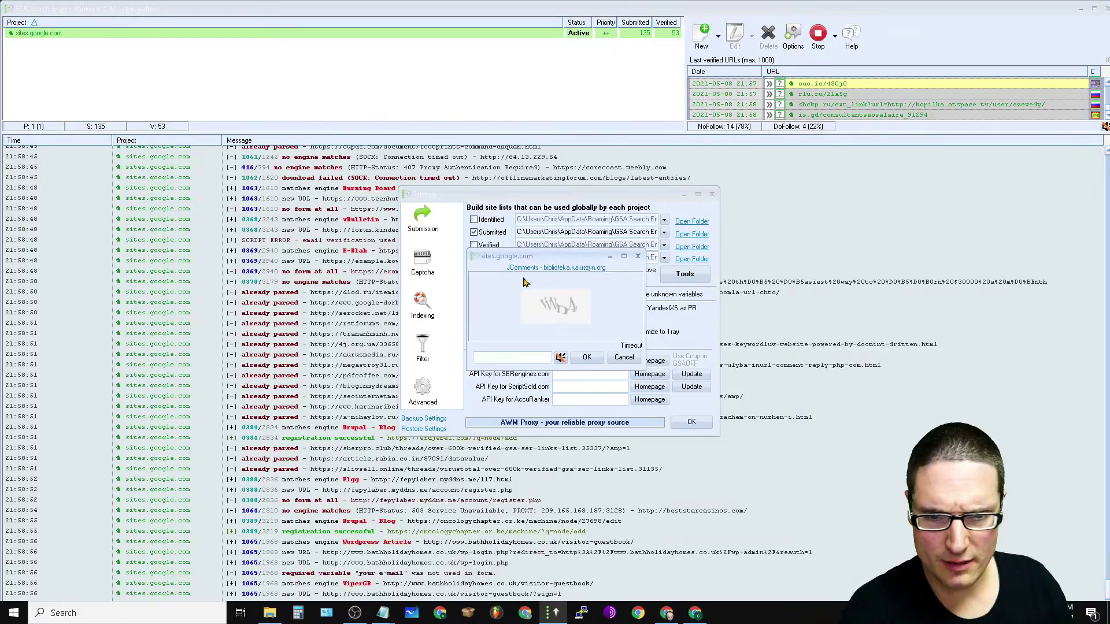
Step: Move the captcha prompt aside and answer 'hd6cg', 'no', 'kapkwv' and 'убежит'
left_click_drag(545, 289, 159, 193)
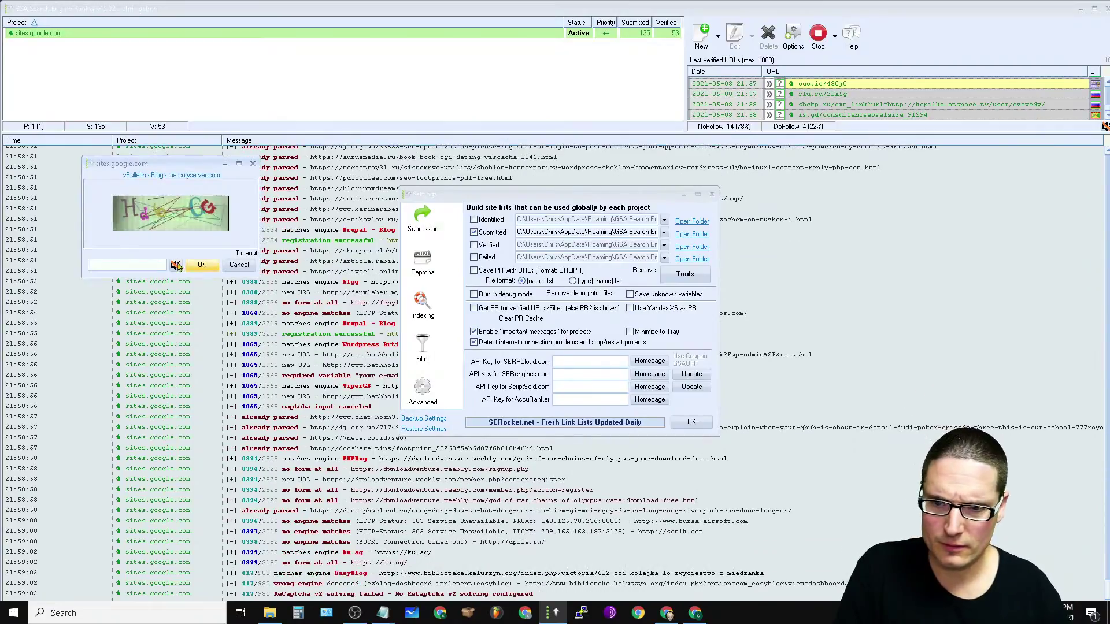
type("hd6jcg")
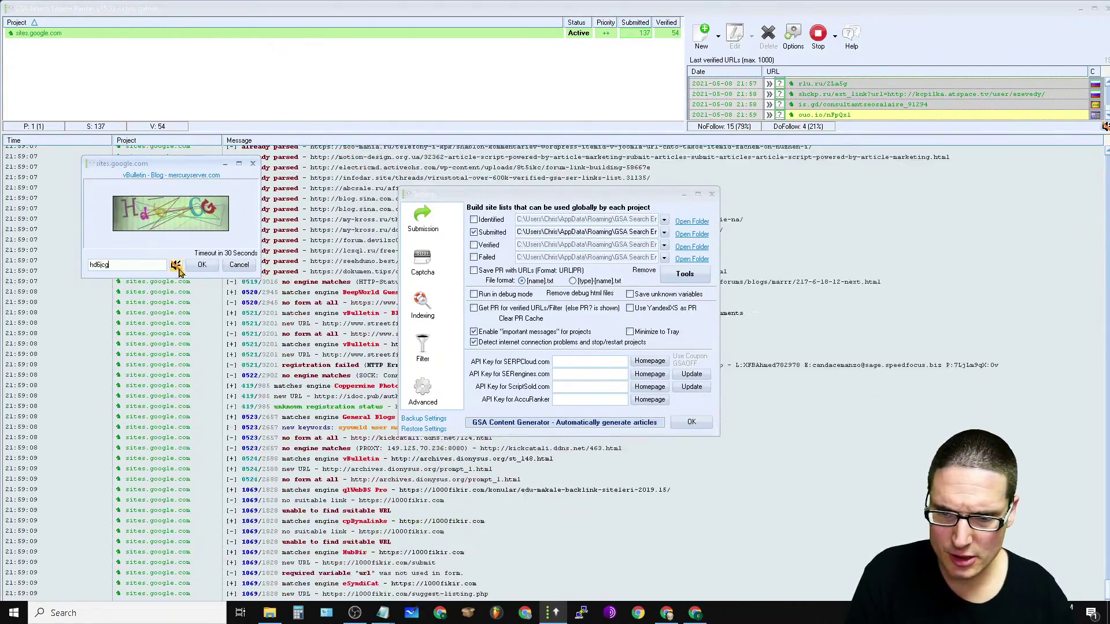
left_click(202, 265)
left_click(162, 265)
type("no")
key("Return")
type("kapkwv")
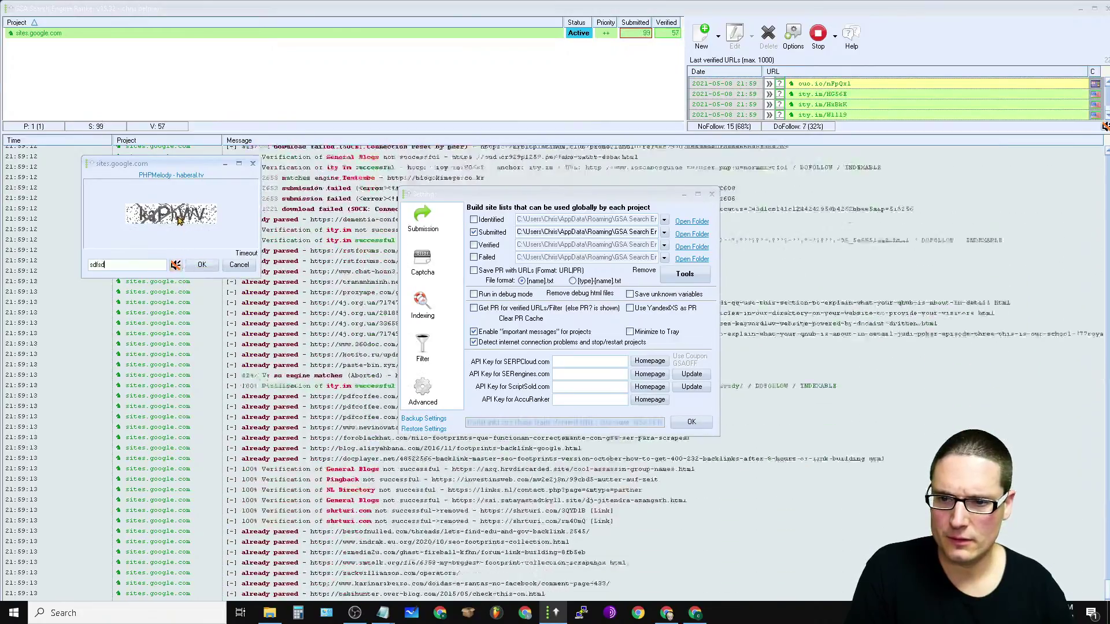
left_click(200, 266)
type("убежит")
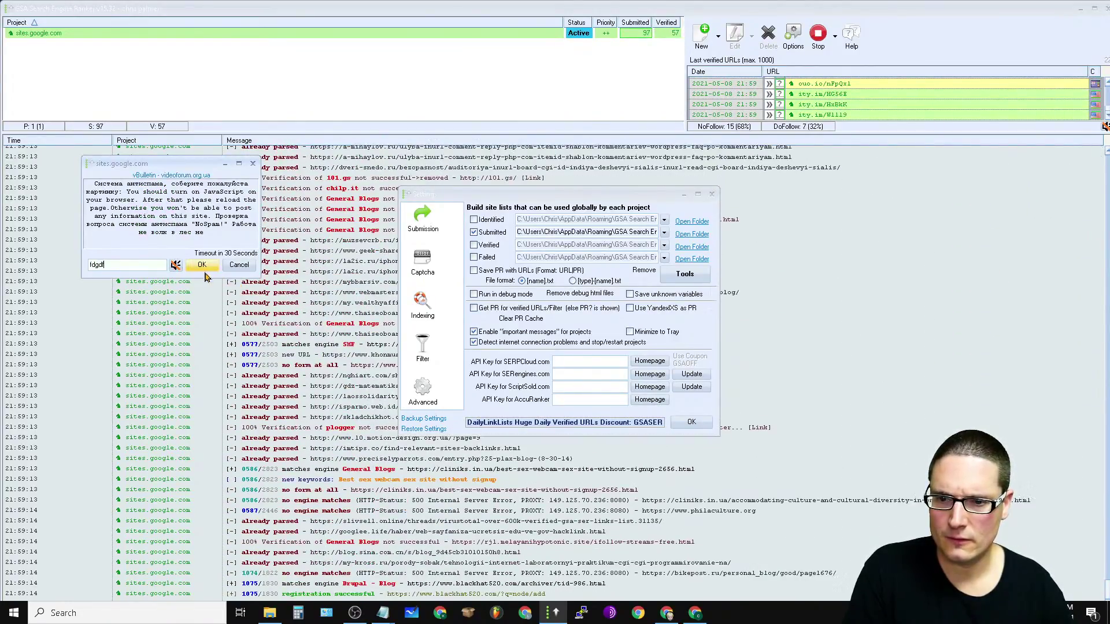
left_click(202, 265)
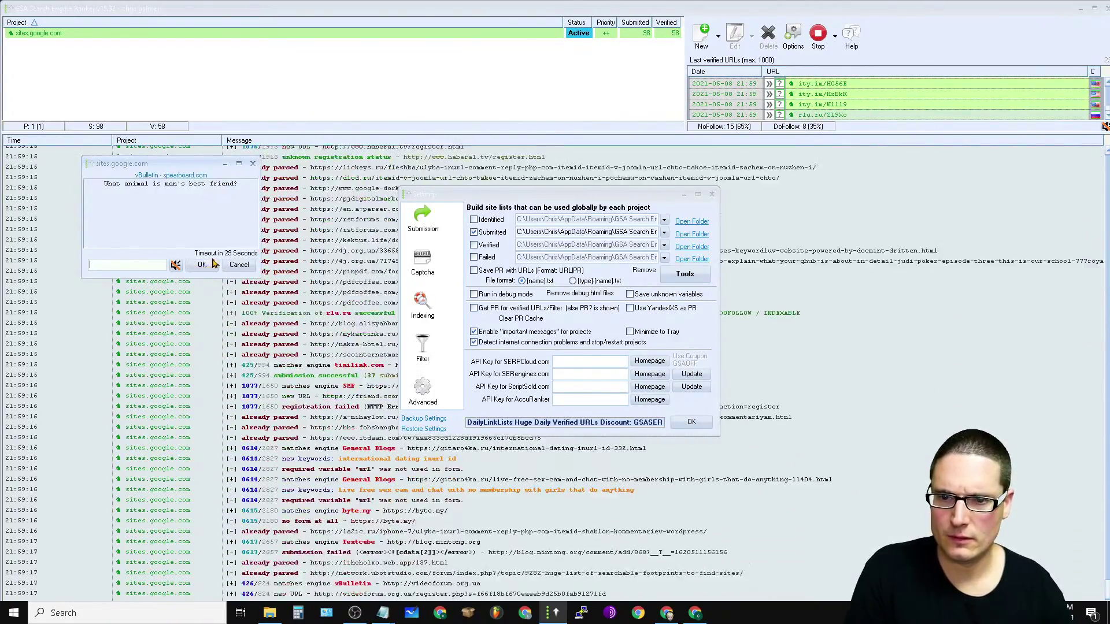
Step: Answer 'dog' for the best-friend question, then 'ffdsfsd', 'st', 'boxer' and 'fsfdsef'
type("dog")
left_click(201, 265)
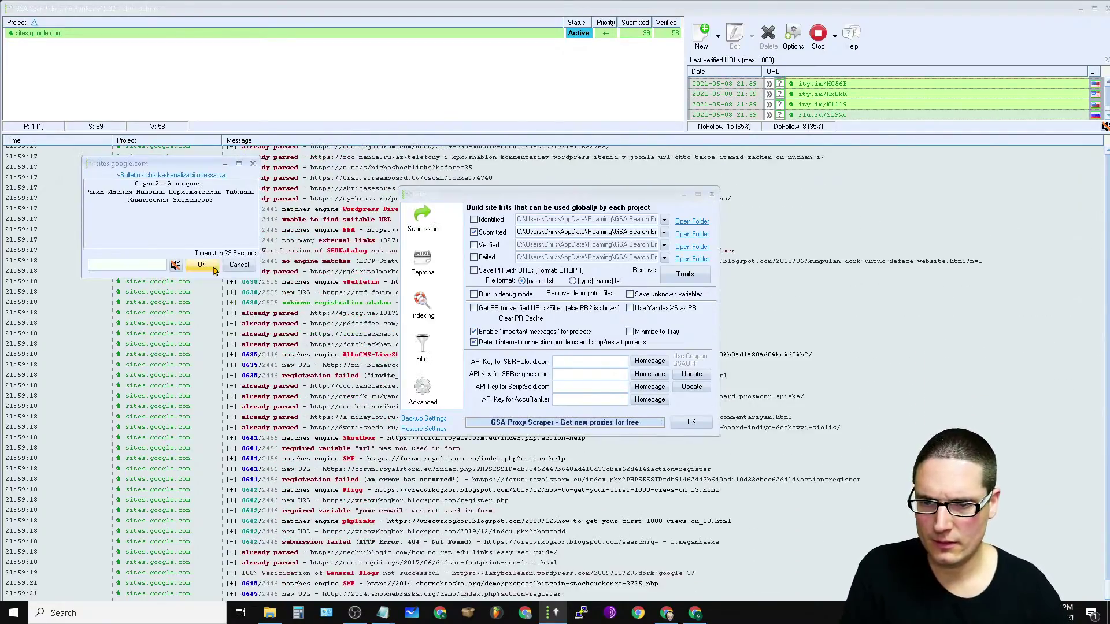
type("ffdsfsd")
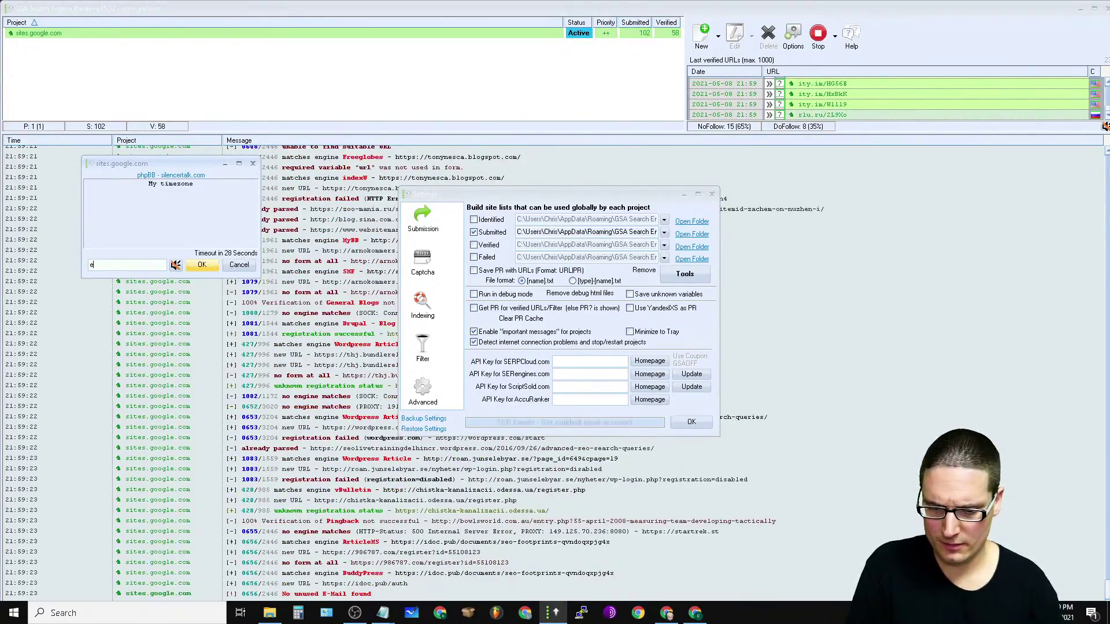
type("st")
left_click(206, 269)
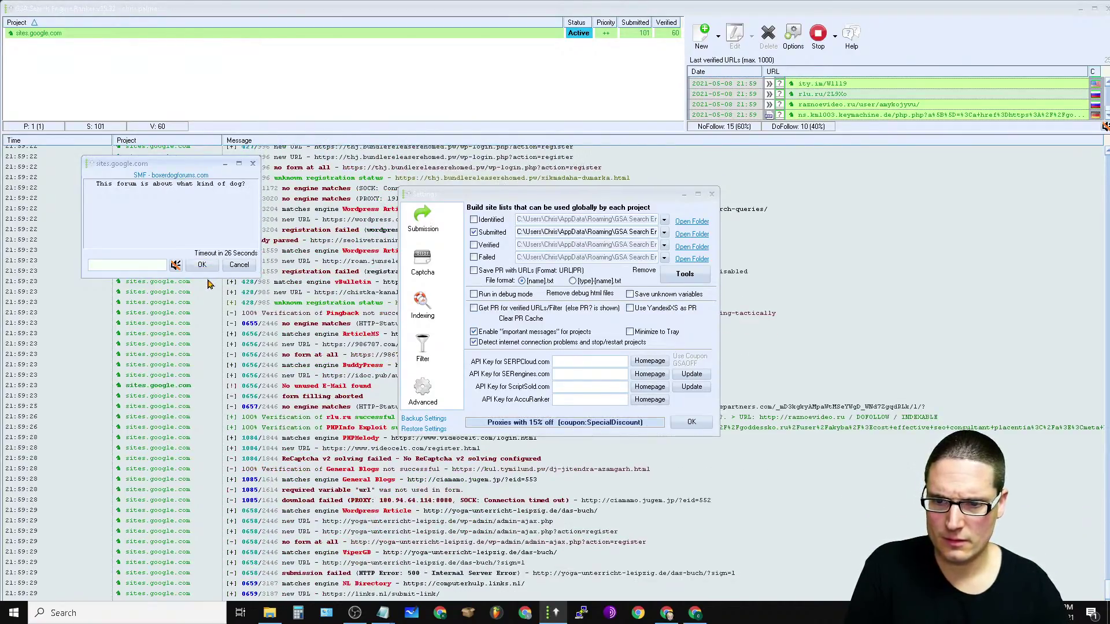
type("boxer")
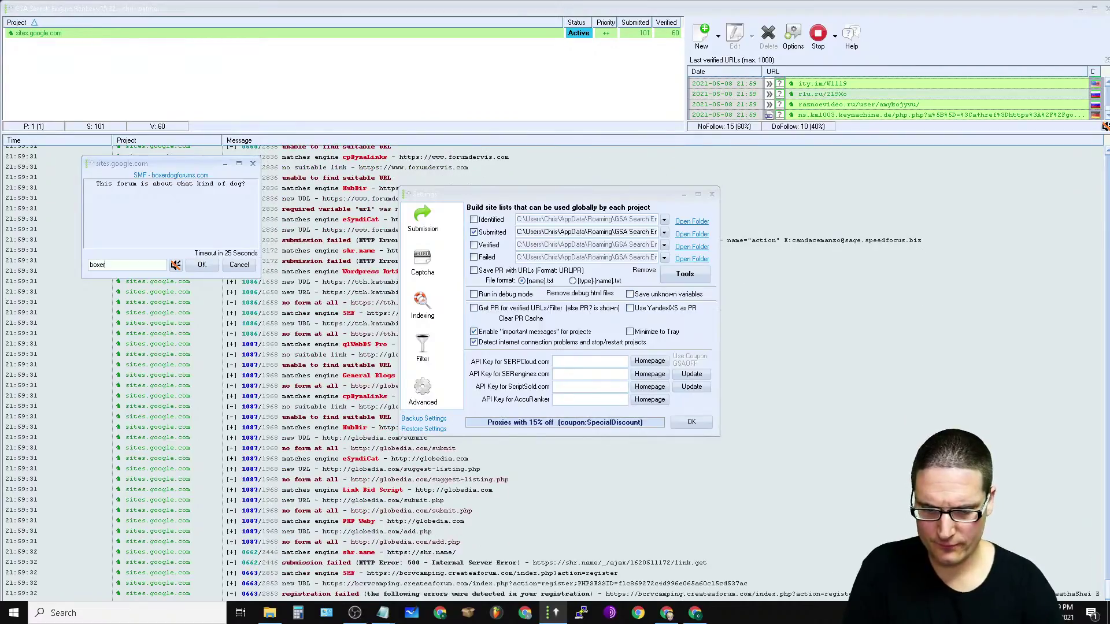
key("Return")
type("fsfdsef")
left_click(202, 265)
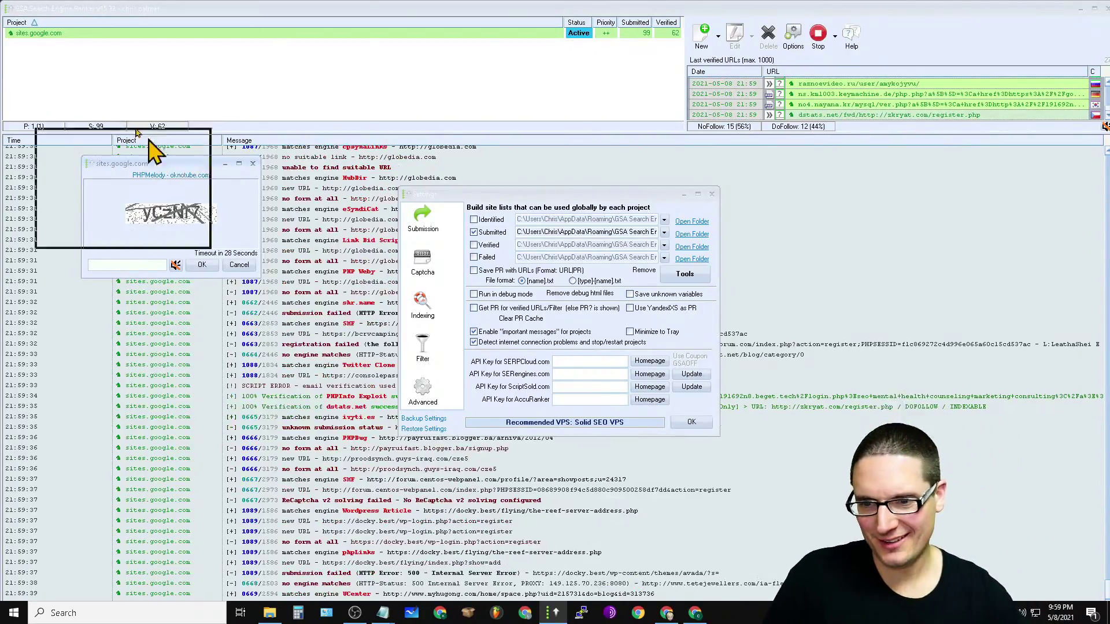
double_click(179, 164)
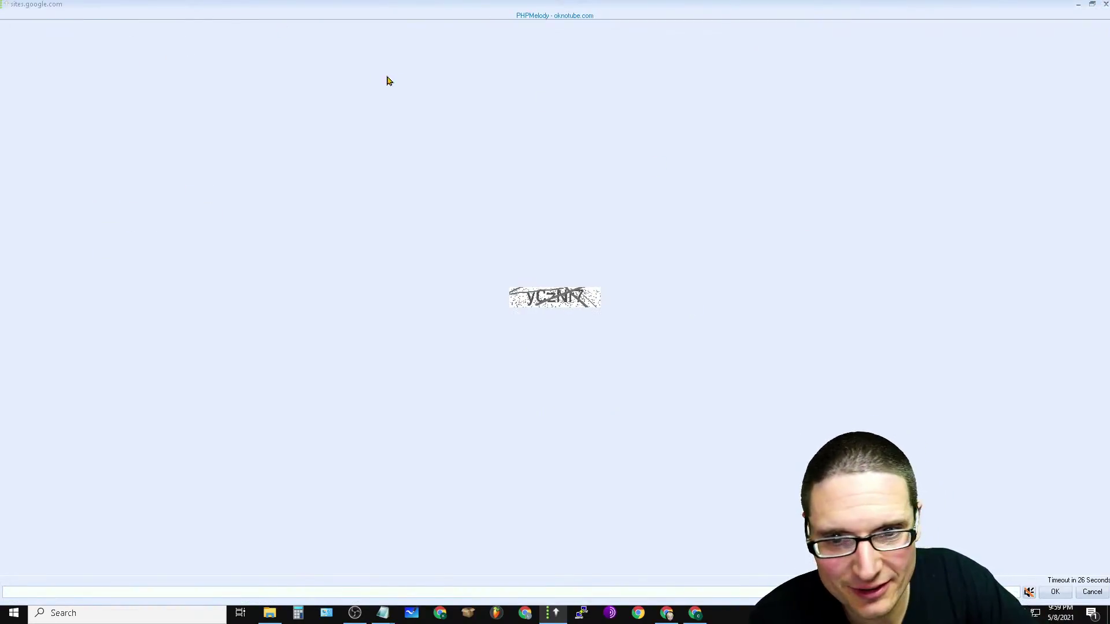
mouse_move(555, 612)
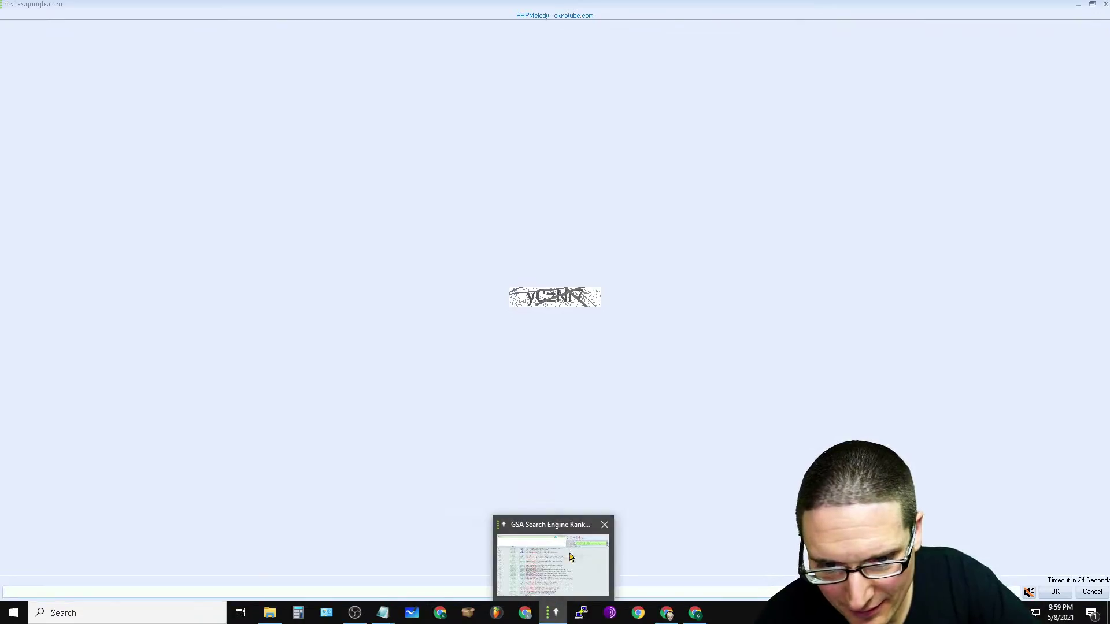
left_click(1093, 6)
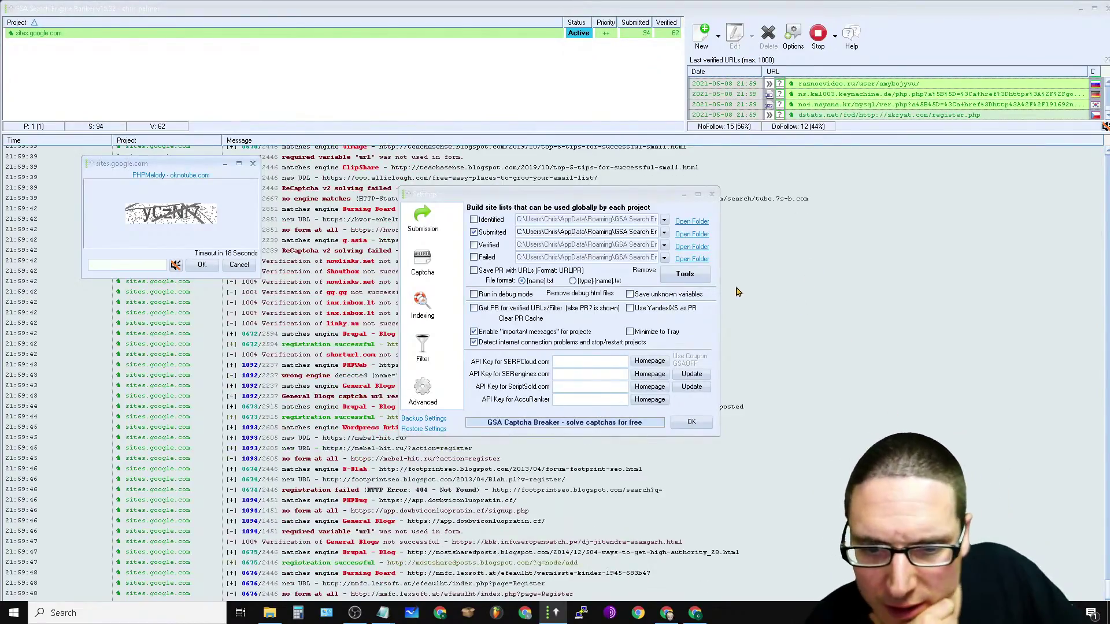
Step: Enable saving identified sites to the global list and browse the site-list tools' import options
left_click(474, 219)
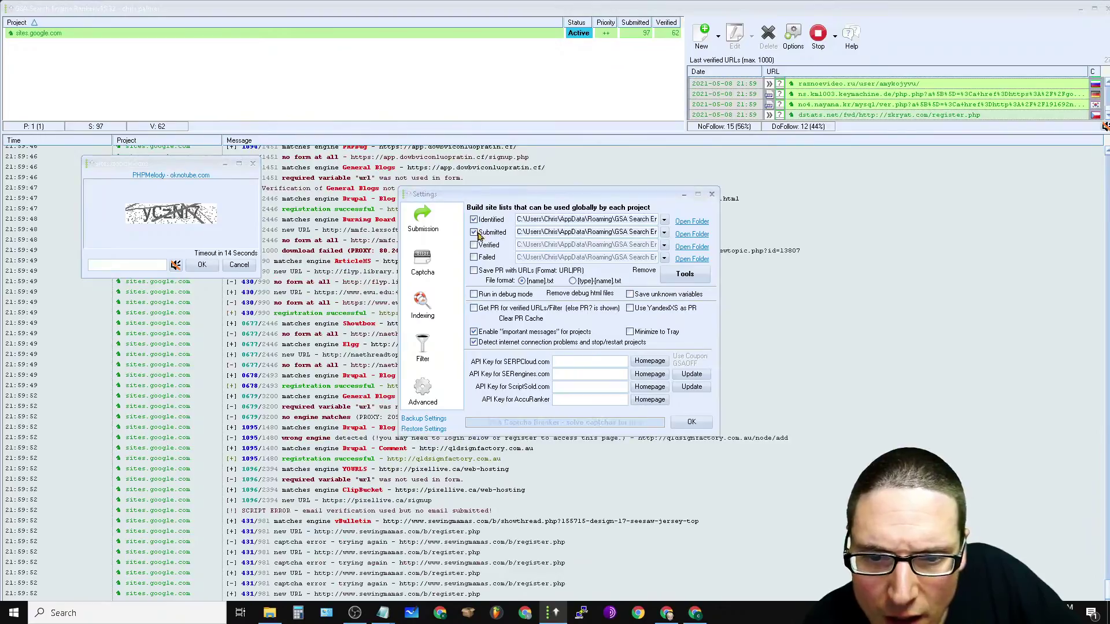
left_click(474, 220)
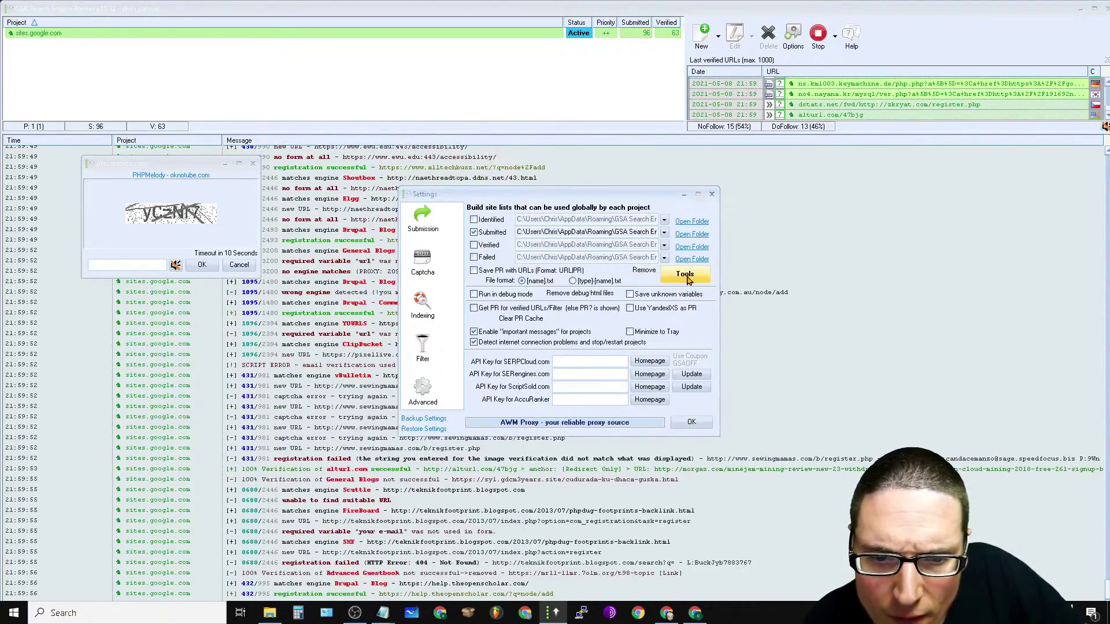
left_click(475, 222)
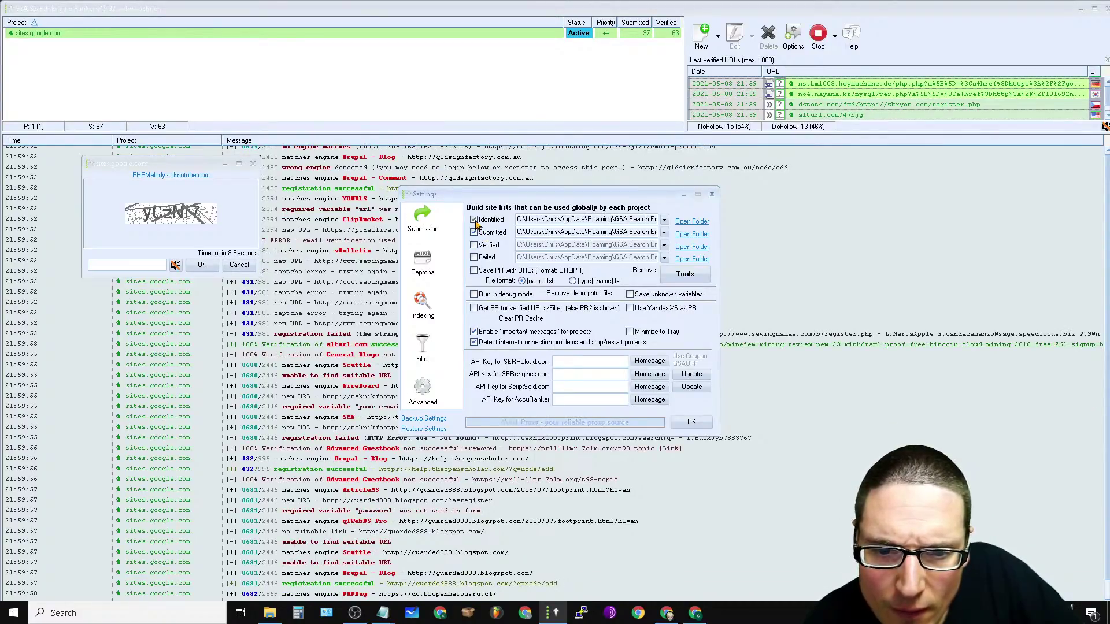
left_click(685, 274)
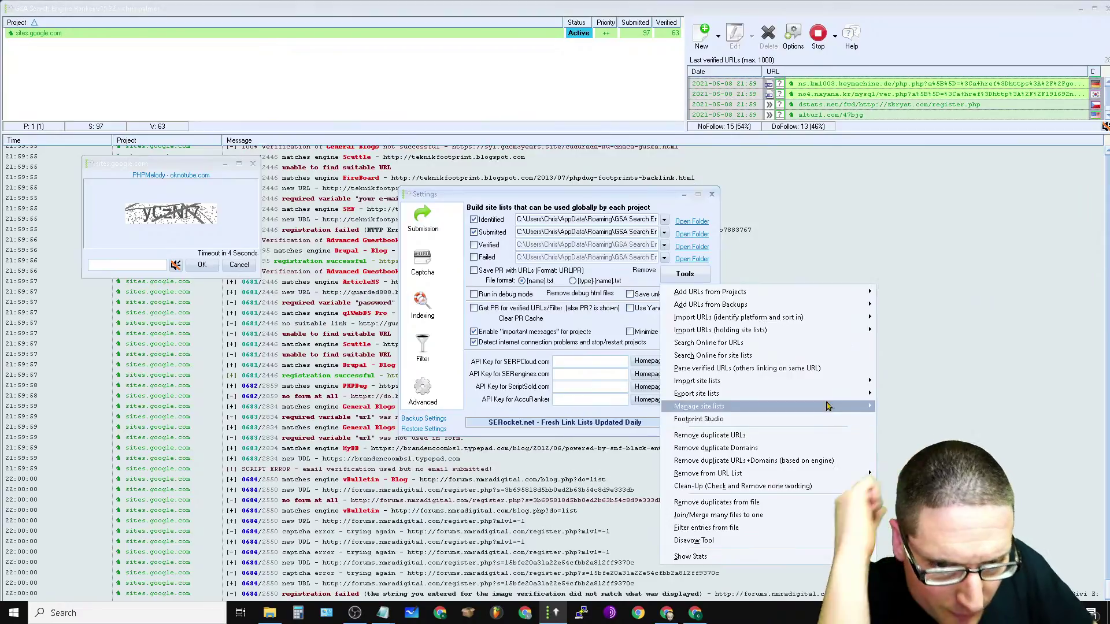
mouse_move(827, 386)
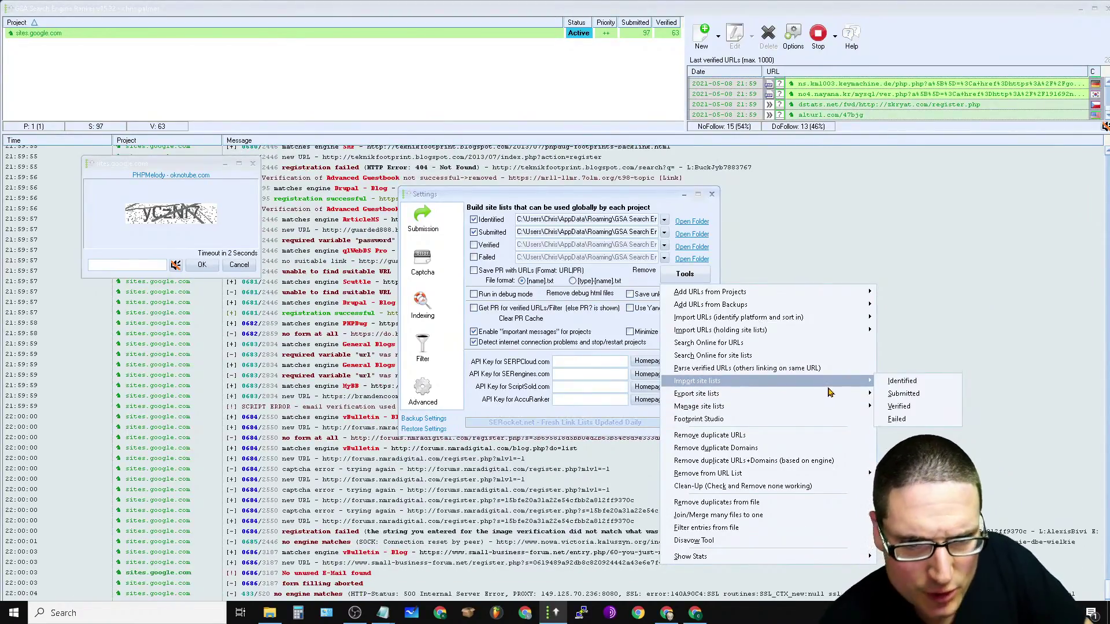
mouse_move(797, 303)
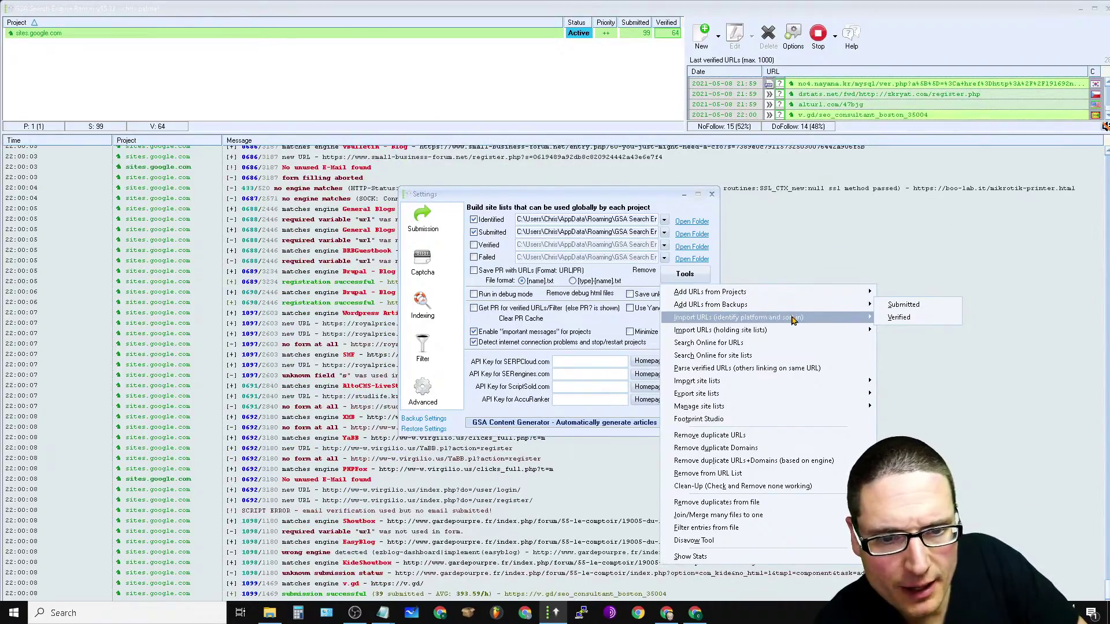
mouse_move(790, 326)
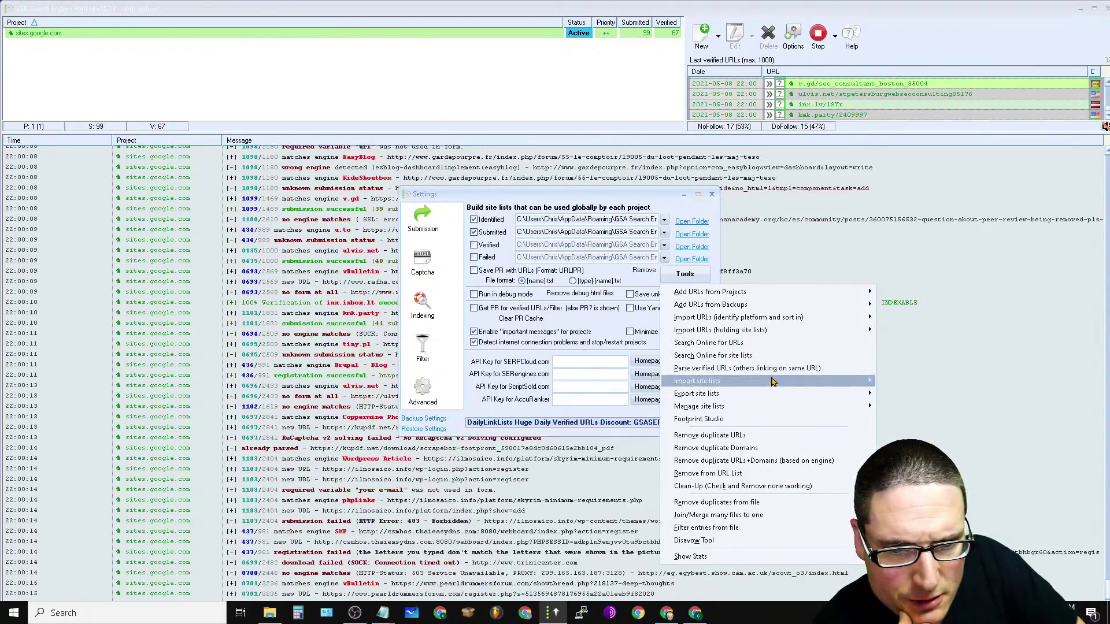
mouse_move(762, 381)
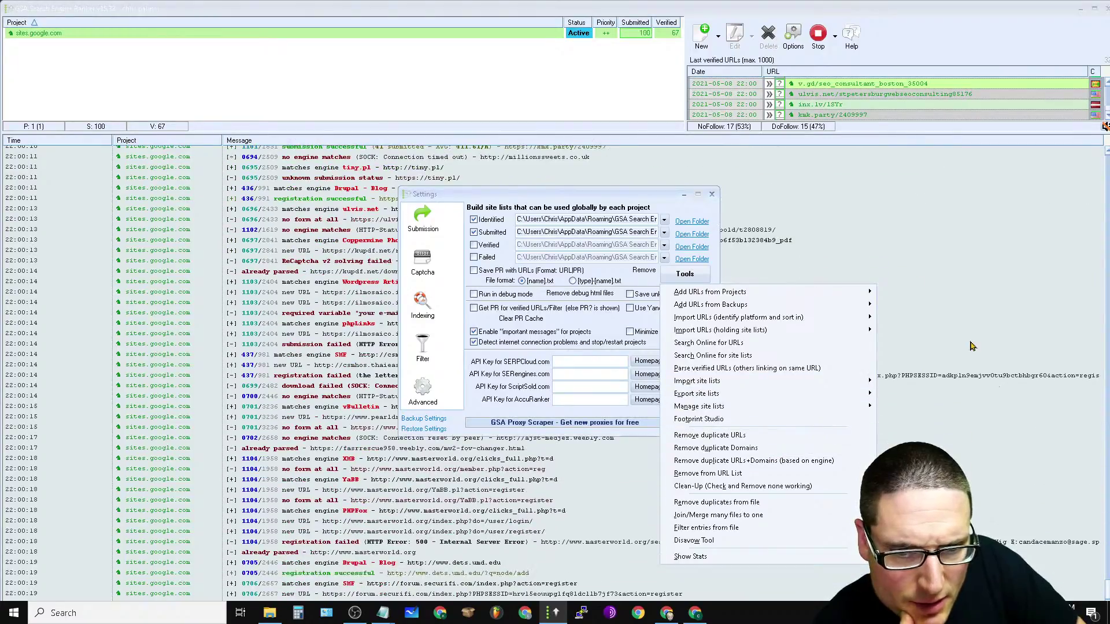
Step: Close the settings, move the captcha aside, and answer 'wnptms', an image captcha and 'uar'
key("Escape")
key("Escape")
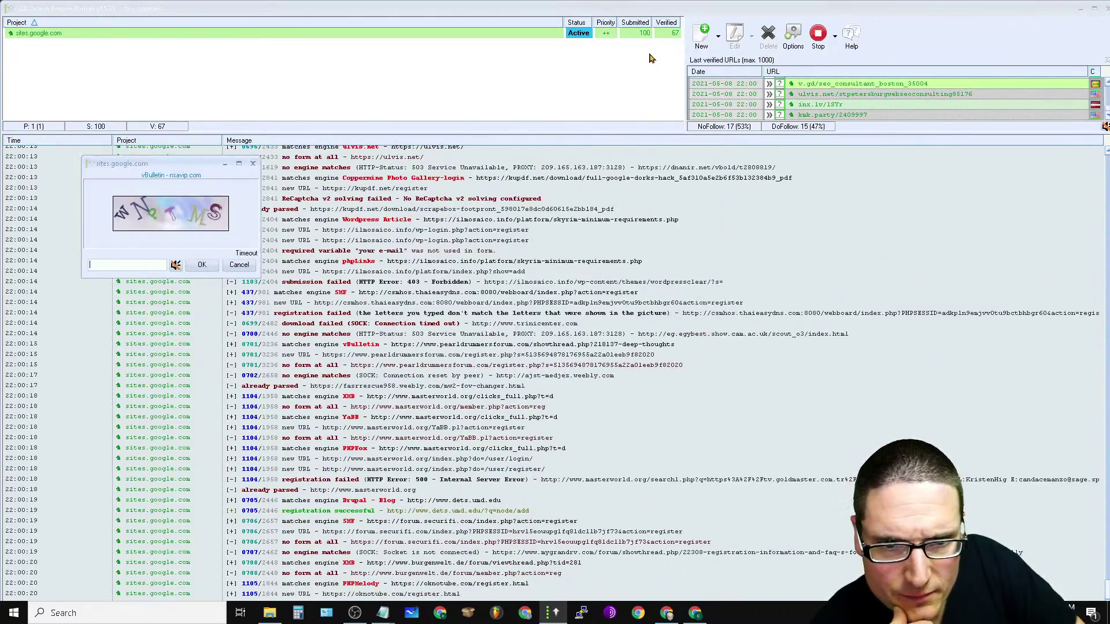
left_click(648, 36)
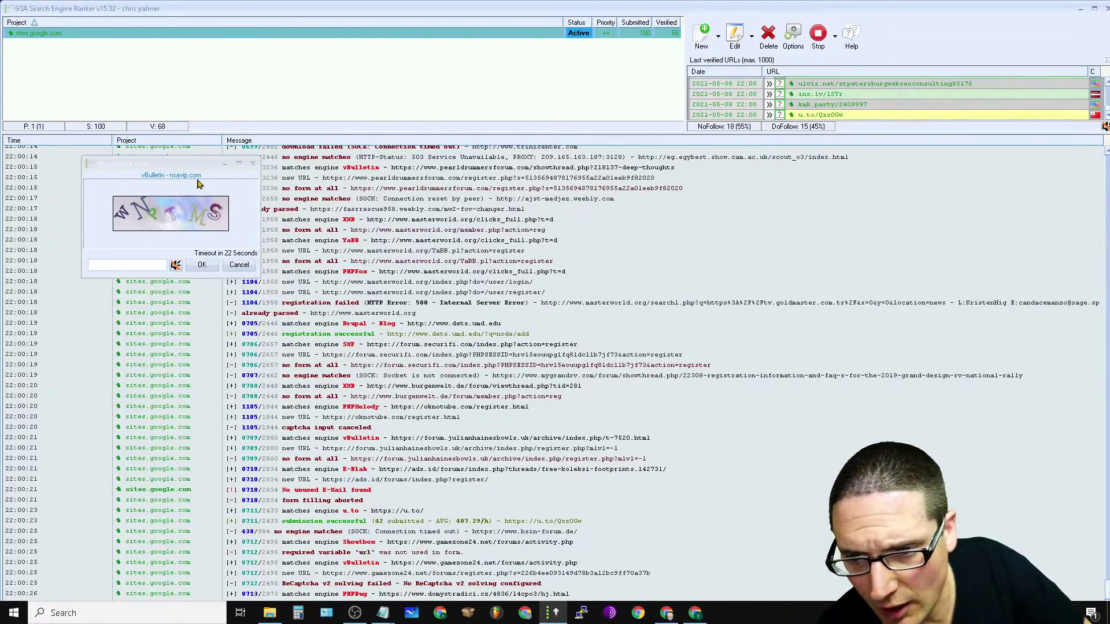
left_click_drag(158, 166, 140, 66)
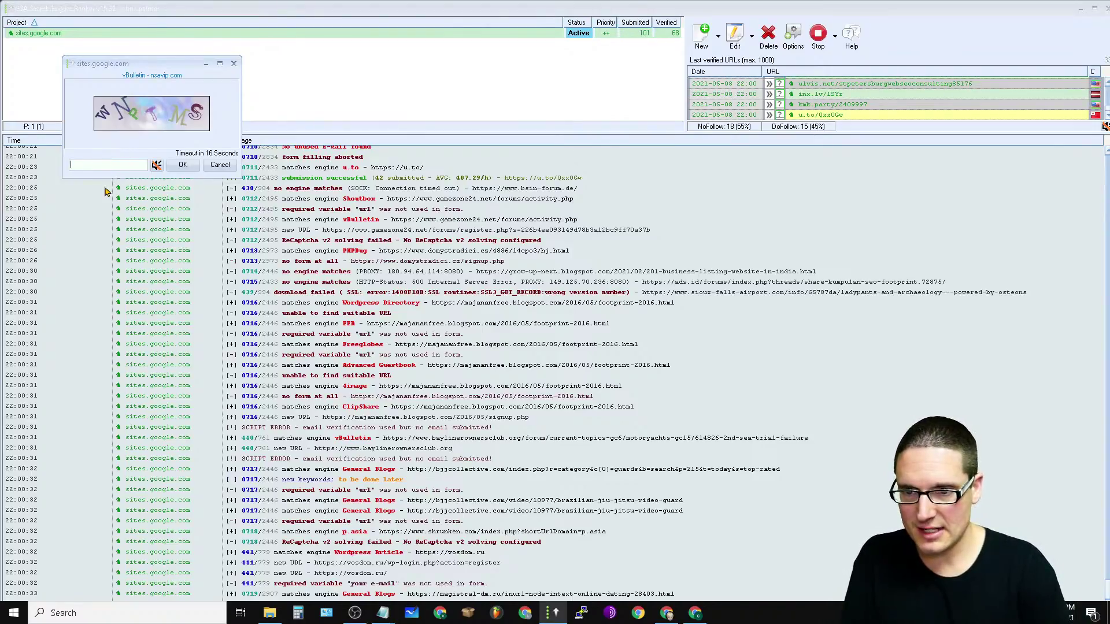
type("wnptms")
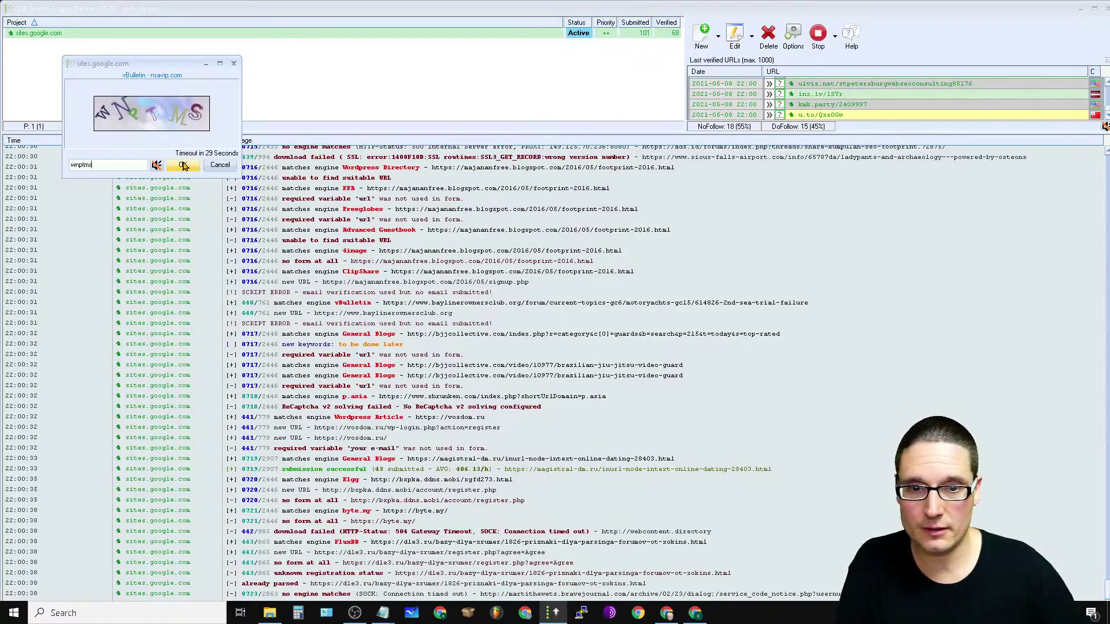
left_click(184, 166)
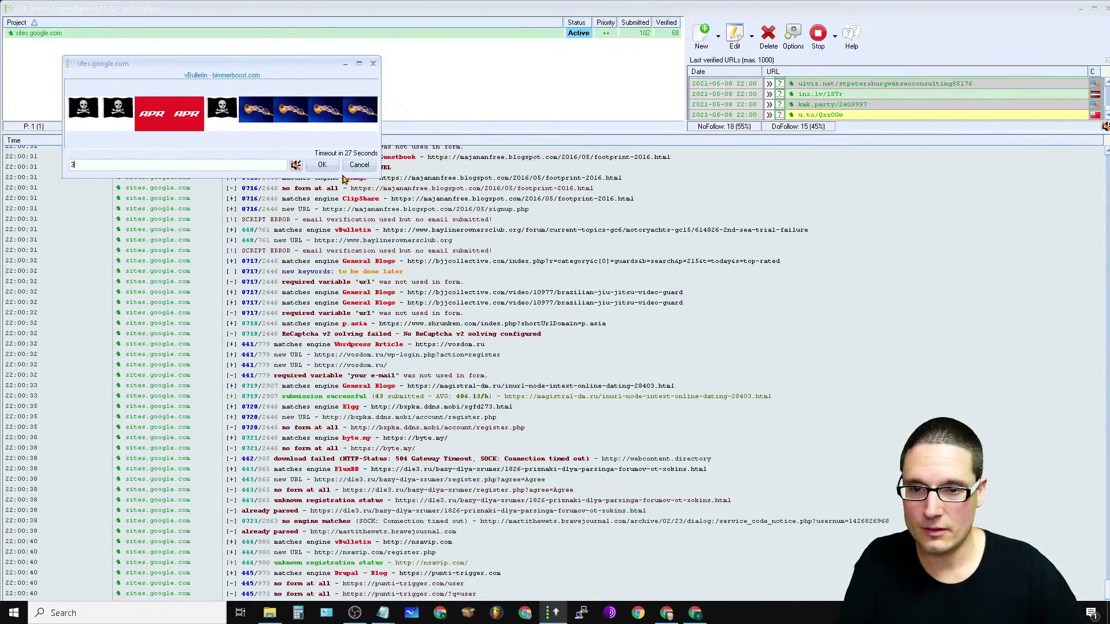
left_click(322, 166)
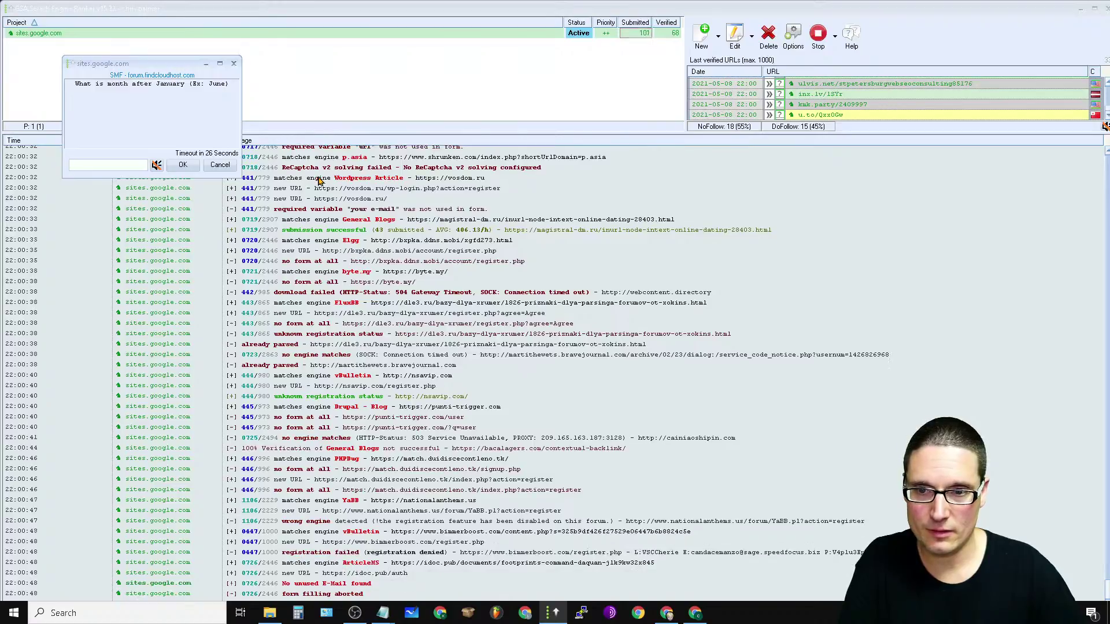
type("uary")
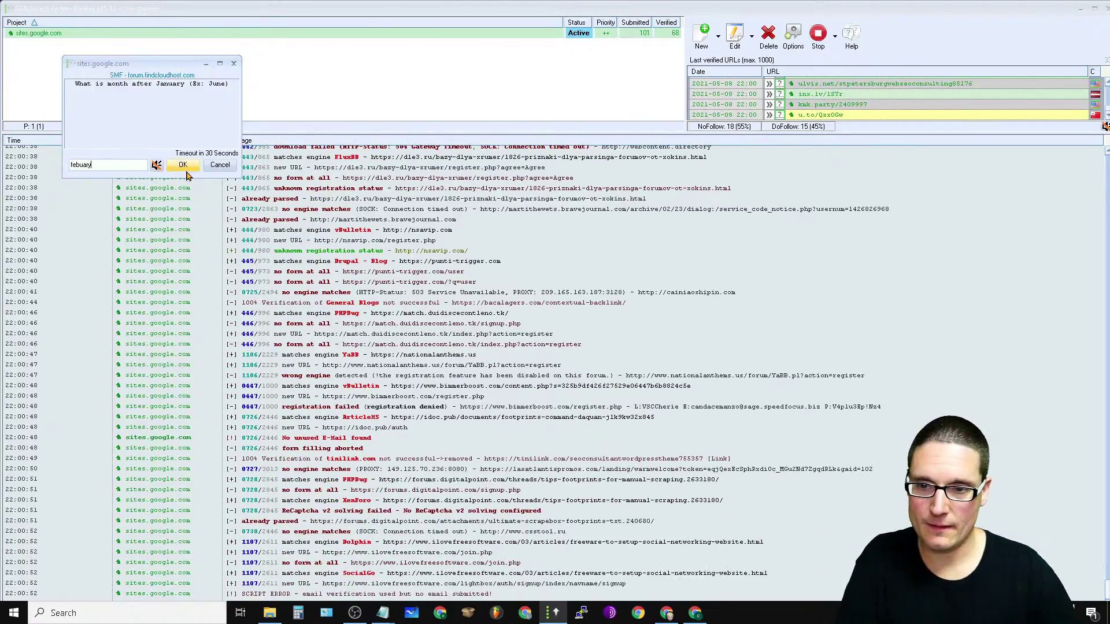
left_click(183, 166)
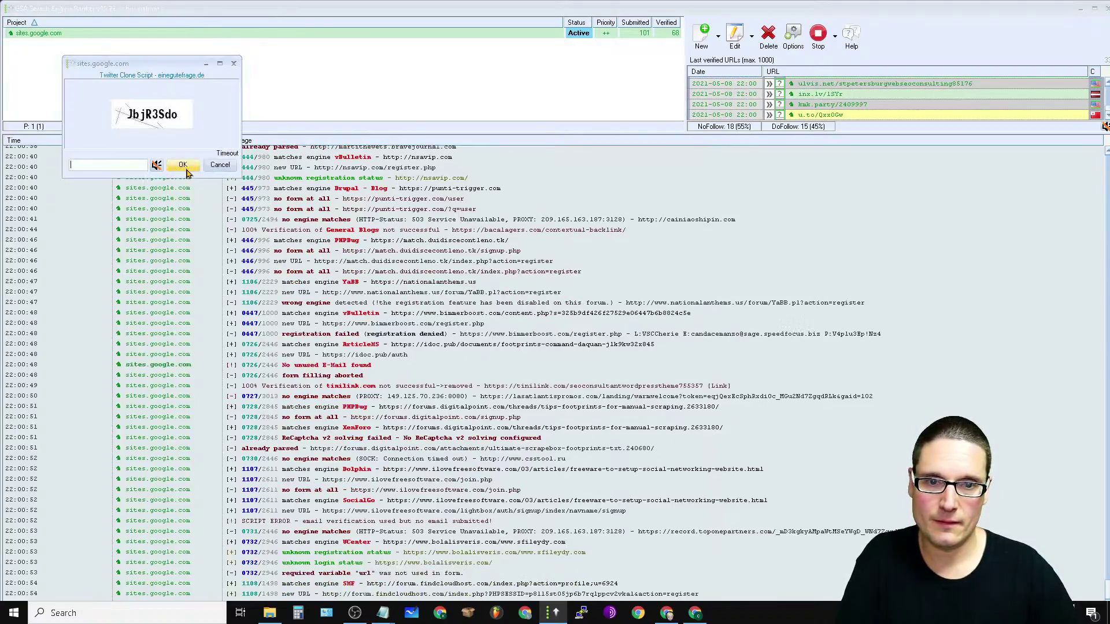
Step: Answer 'sfsdf' and 'rwerwerwe', skip the frog and fifth-planet questions, and pick another user icon
type("sfsdf")
key("Return")
type("rwerwerwe")
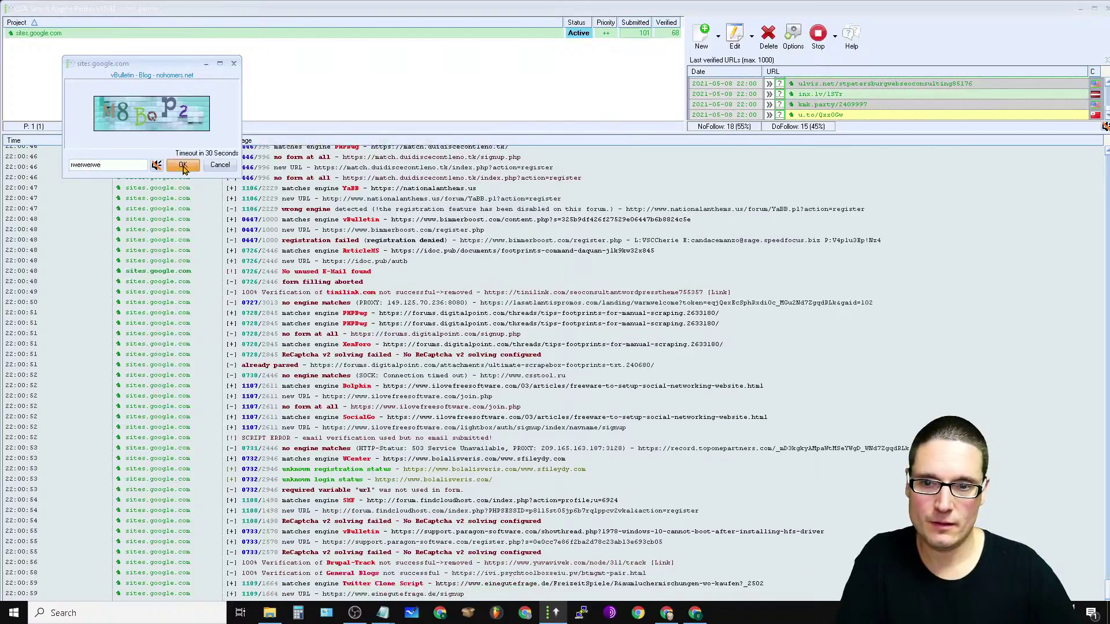
left_click(183, 166)
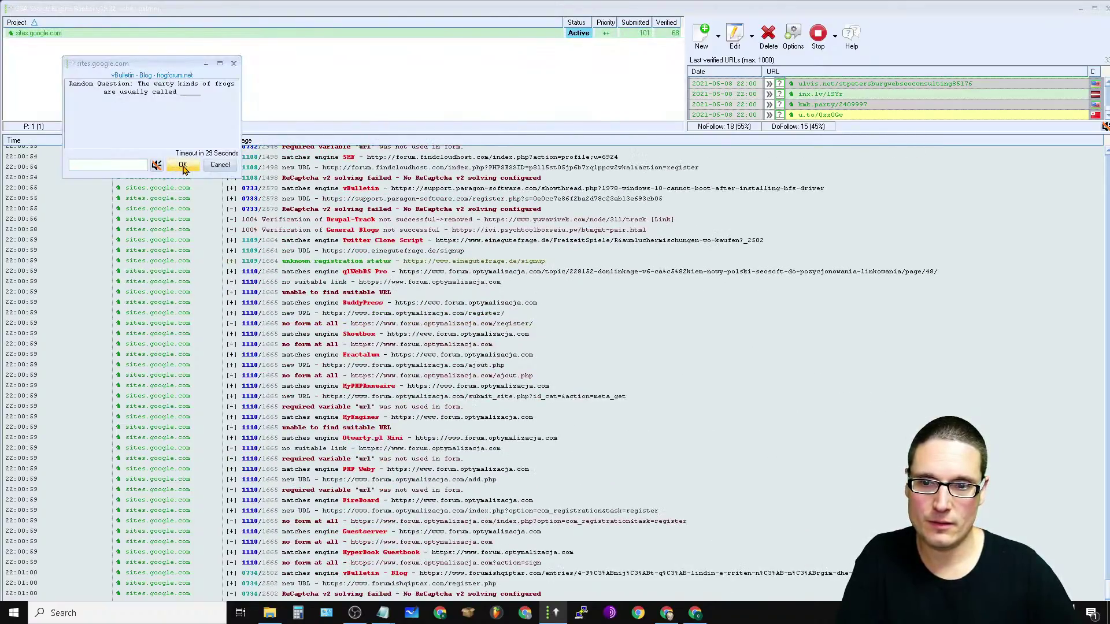
left_click(183, 166)
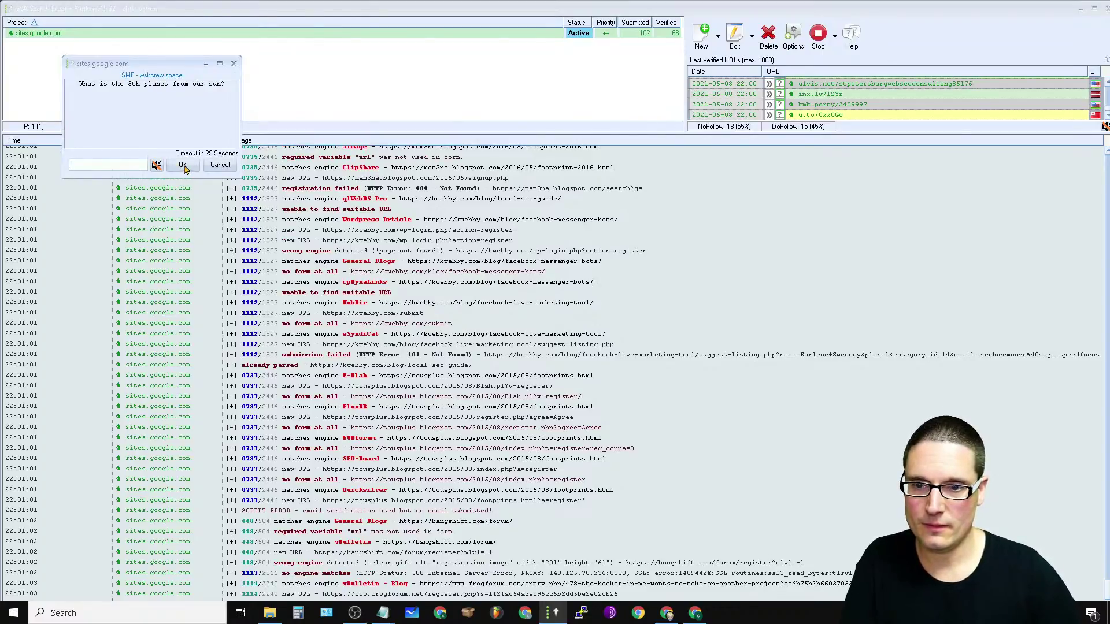
left_click(184, 167)
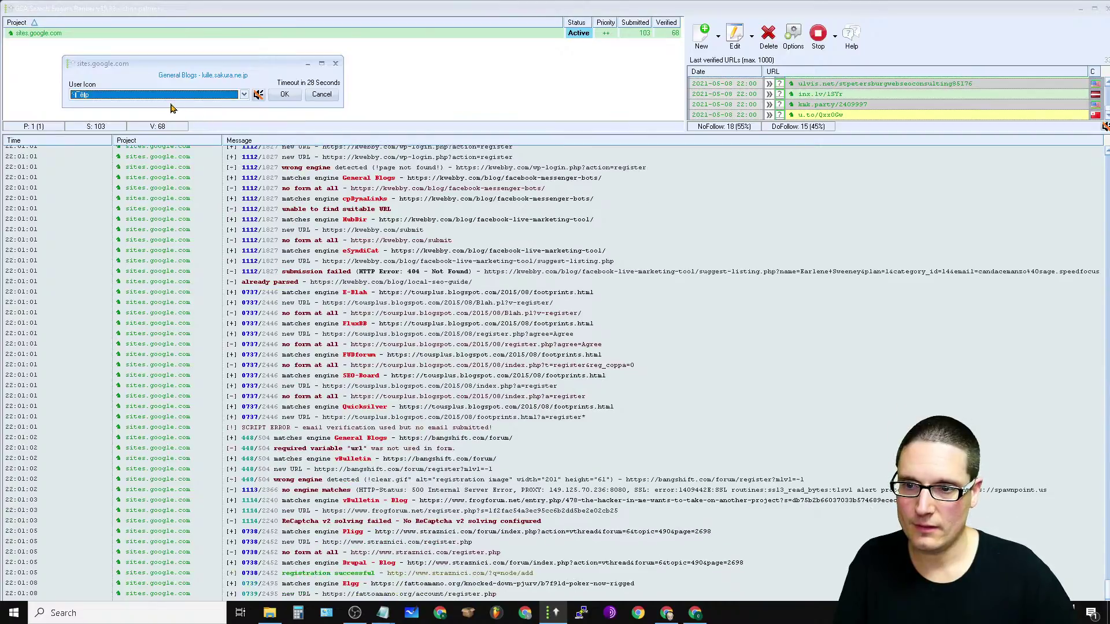
left_click(244, 95)
left_click(168, 154)
left_click(285, 96)
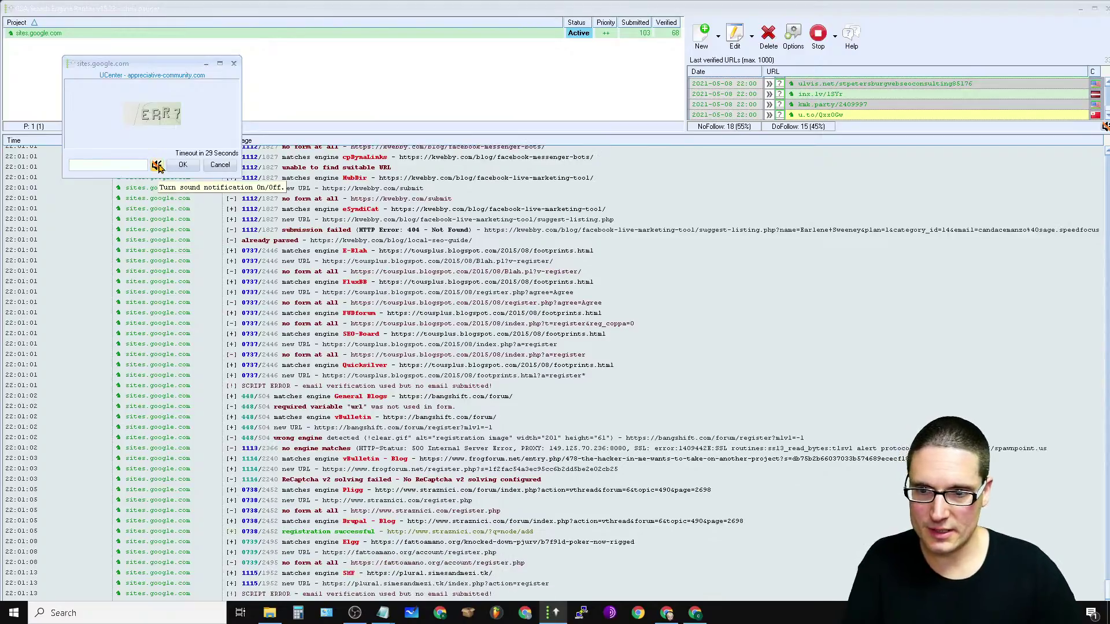
Step: Answer the ERR7 captcha with 'err' and submit the guitar-strings answer
type("err7")
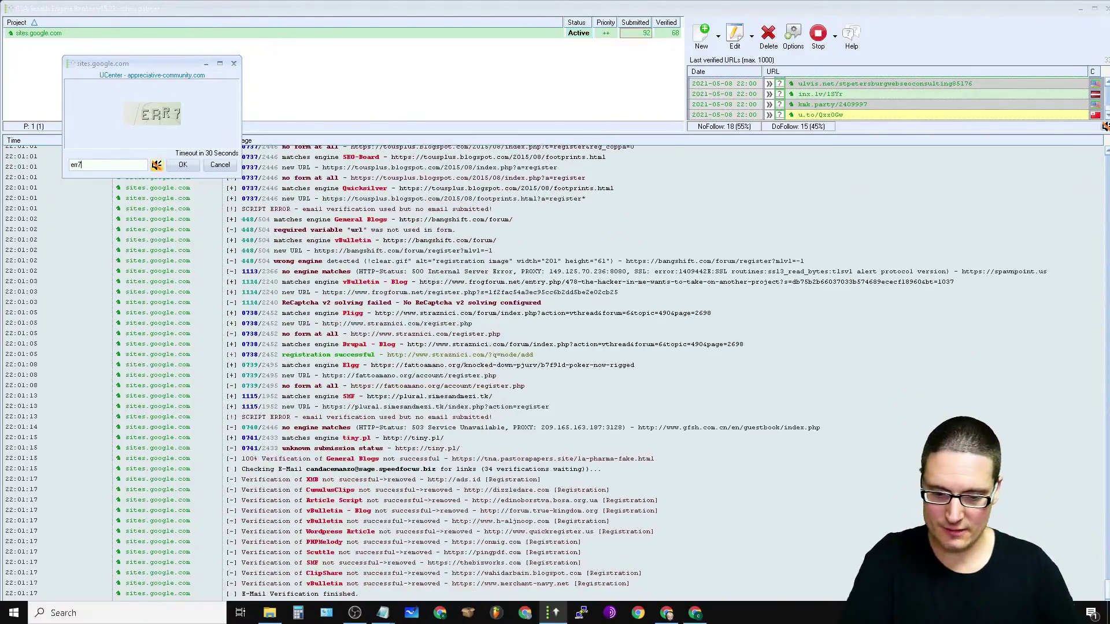
left_click(190, 170)
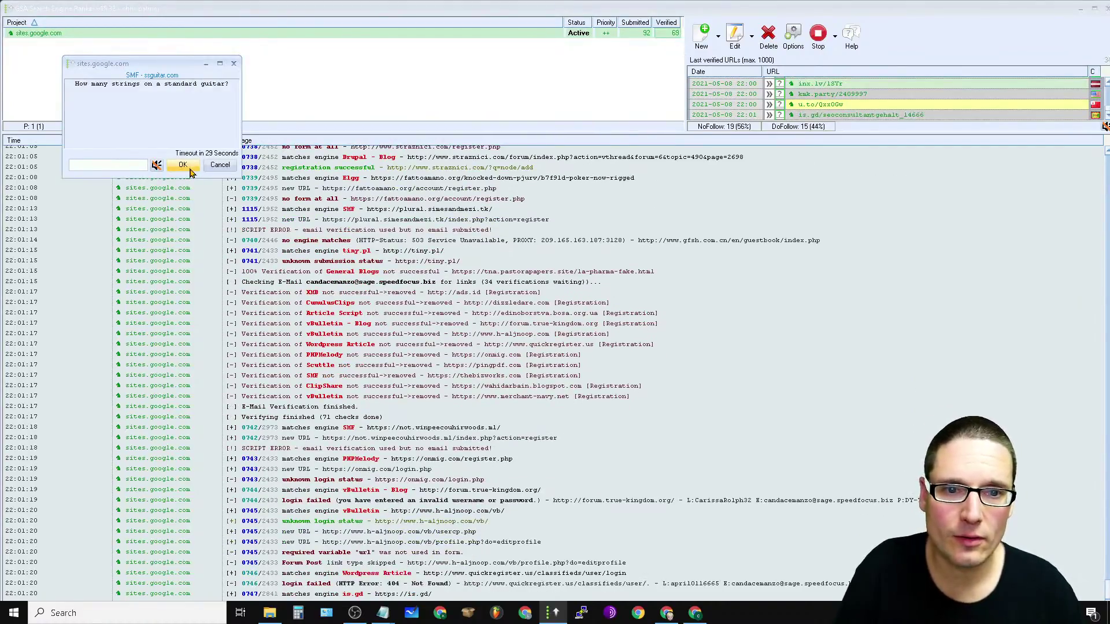
left_click(647, 36)
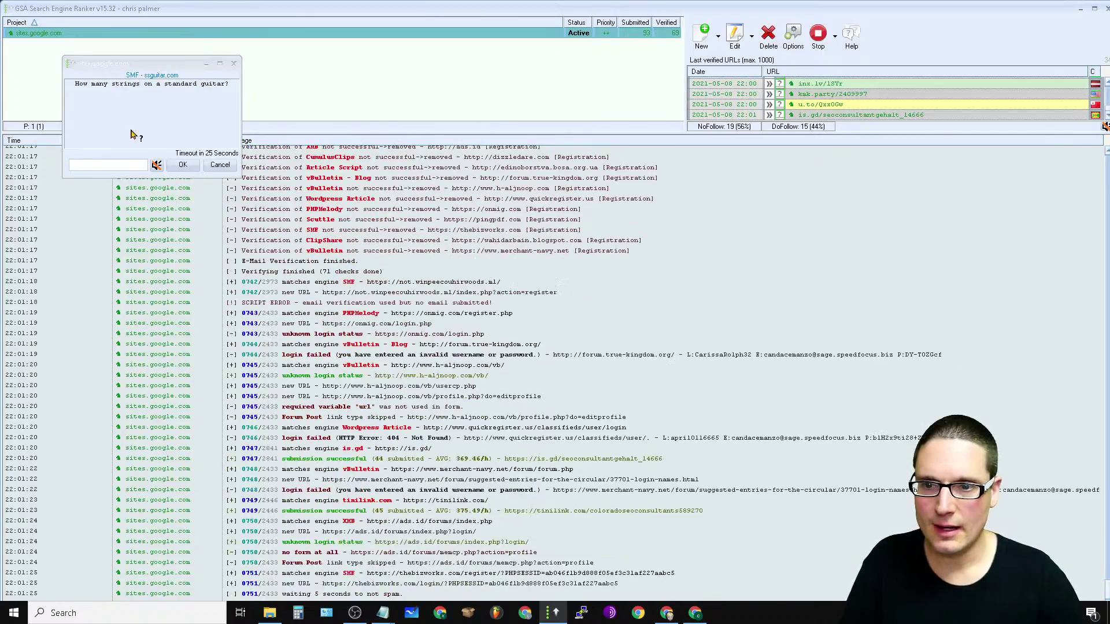
left_click(95, 166)
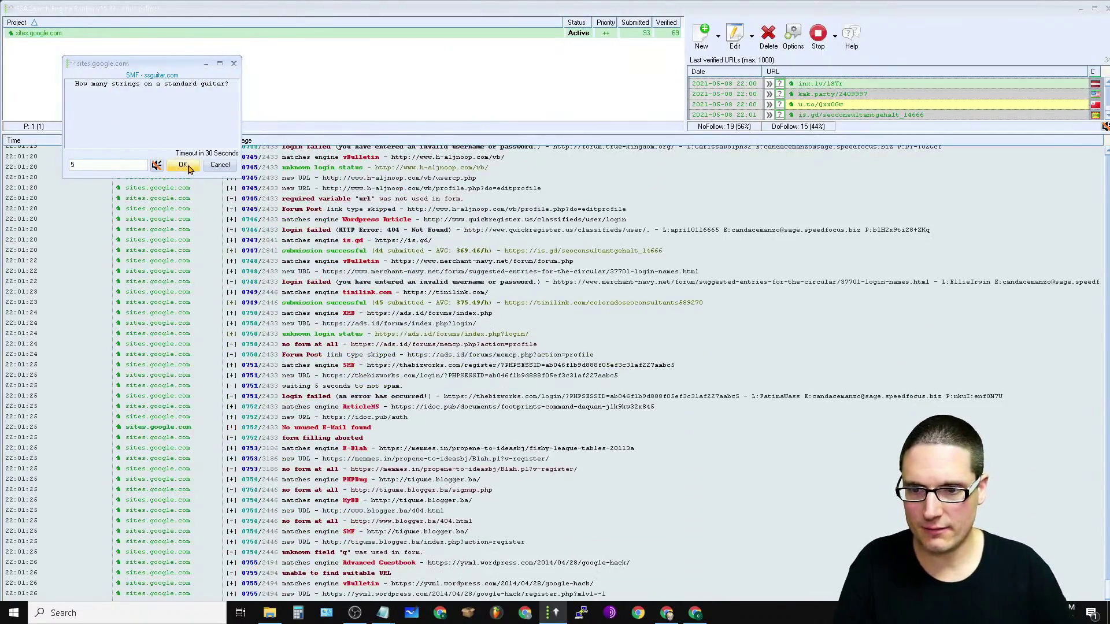
left_click(184, 166)
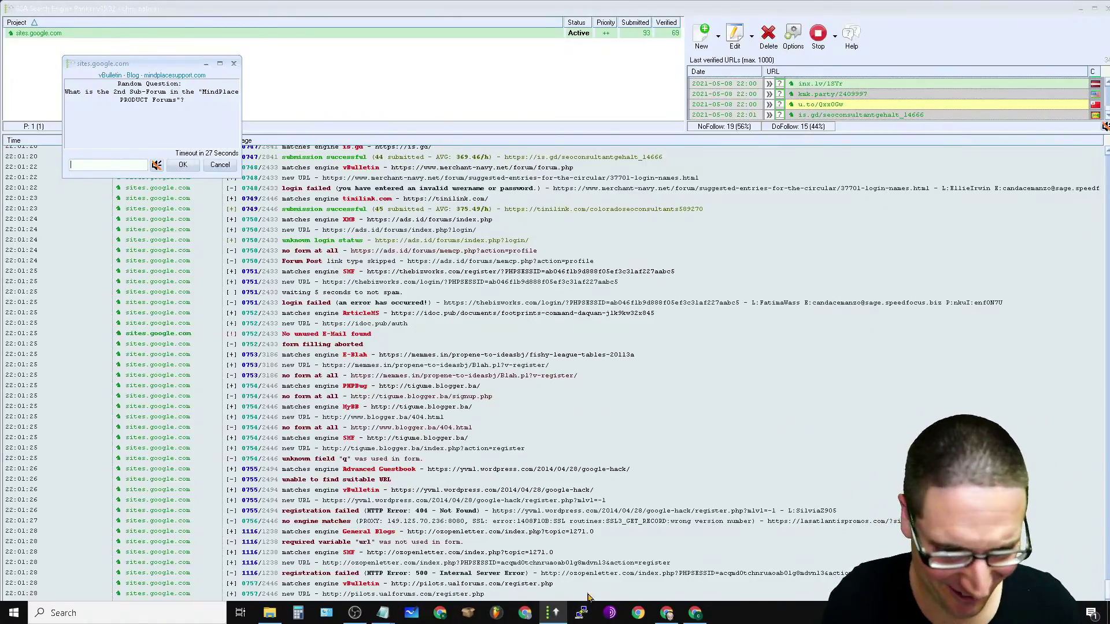
mouse_move(666, 614)
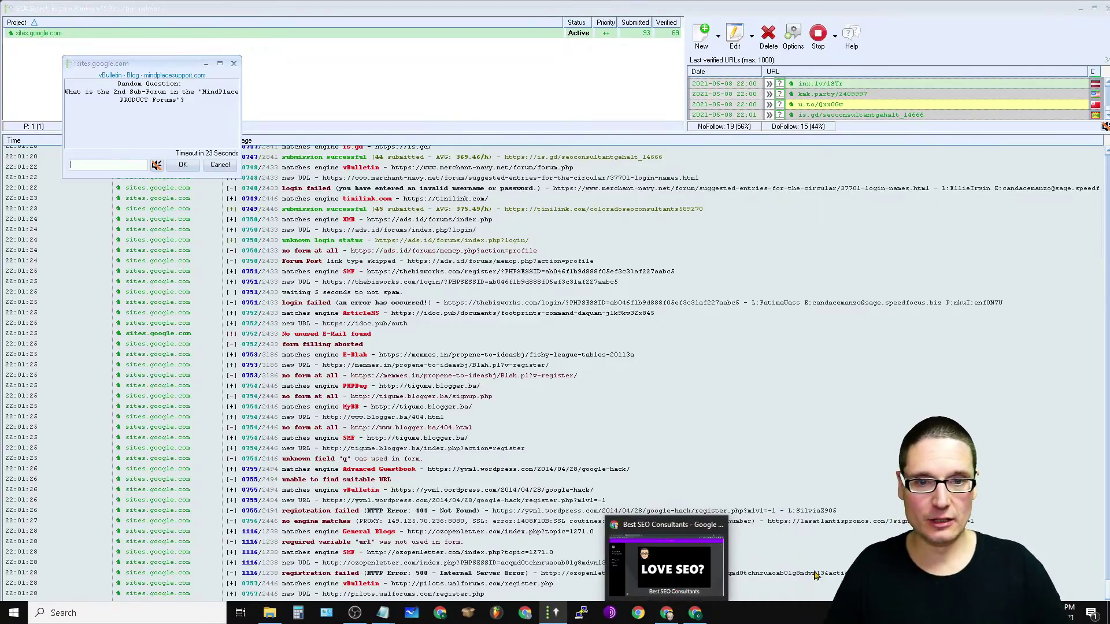
left_click(599, 92)
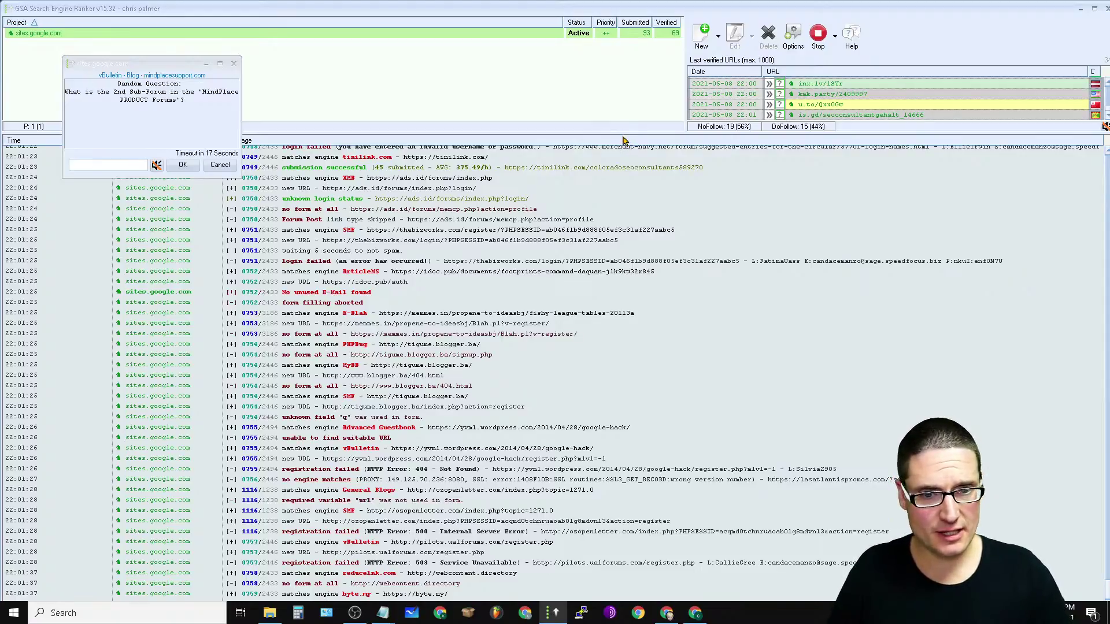
Step: Resize the verified-URLs list and log panes, then scroll the log up
left_click_drag(620, 133, 831, 404)
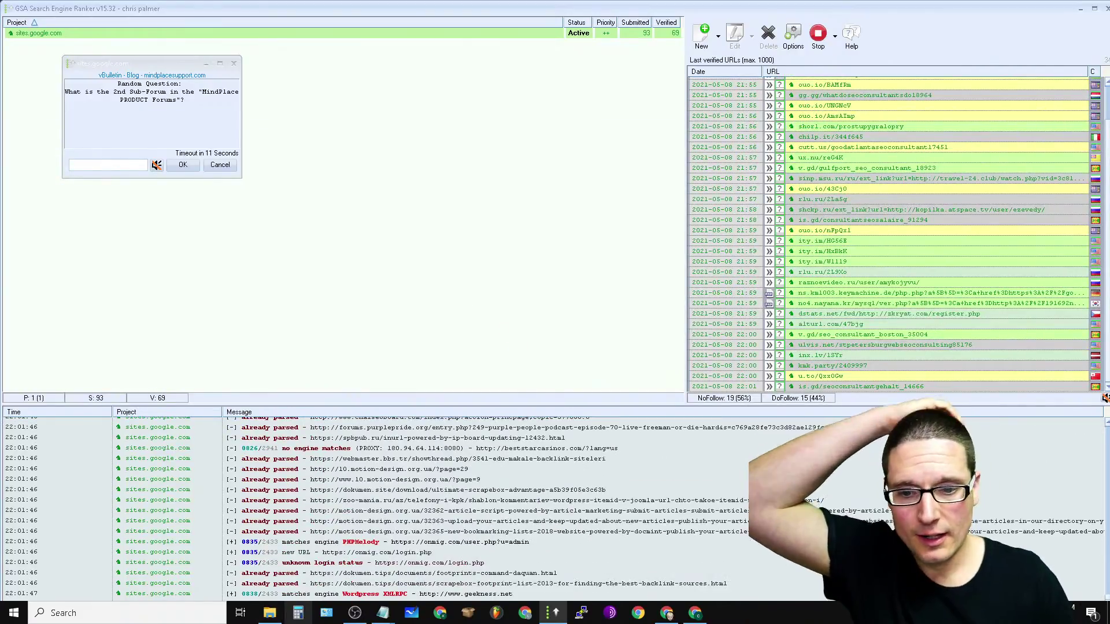
left_click_drag(493, 404, 555, 122)
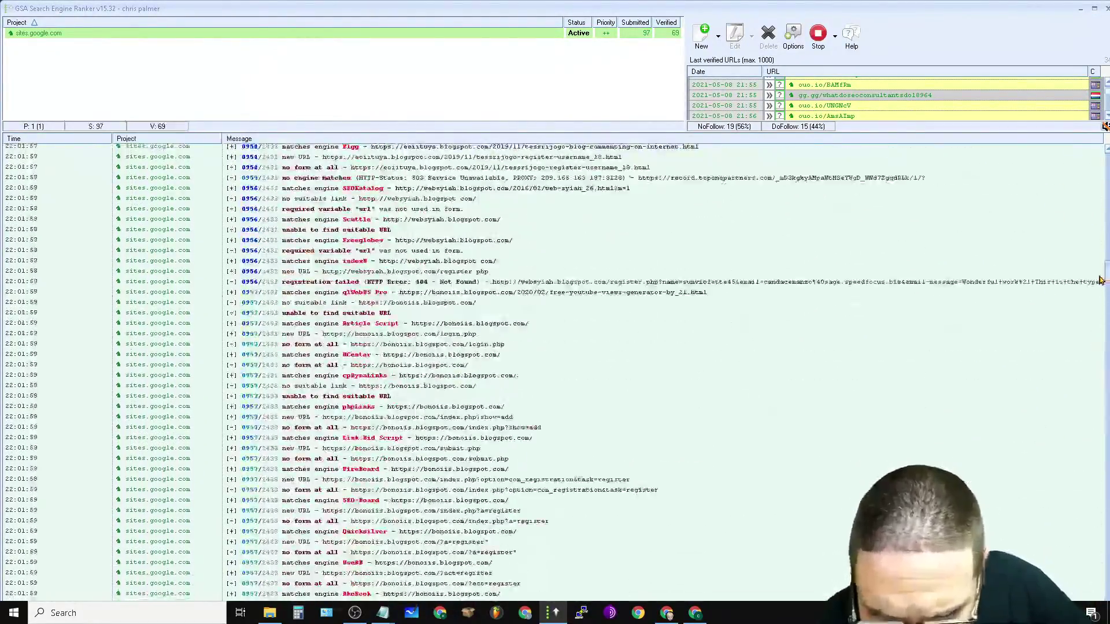
left_click_drag(1100, 280, 1092, 185)
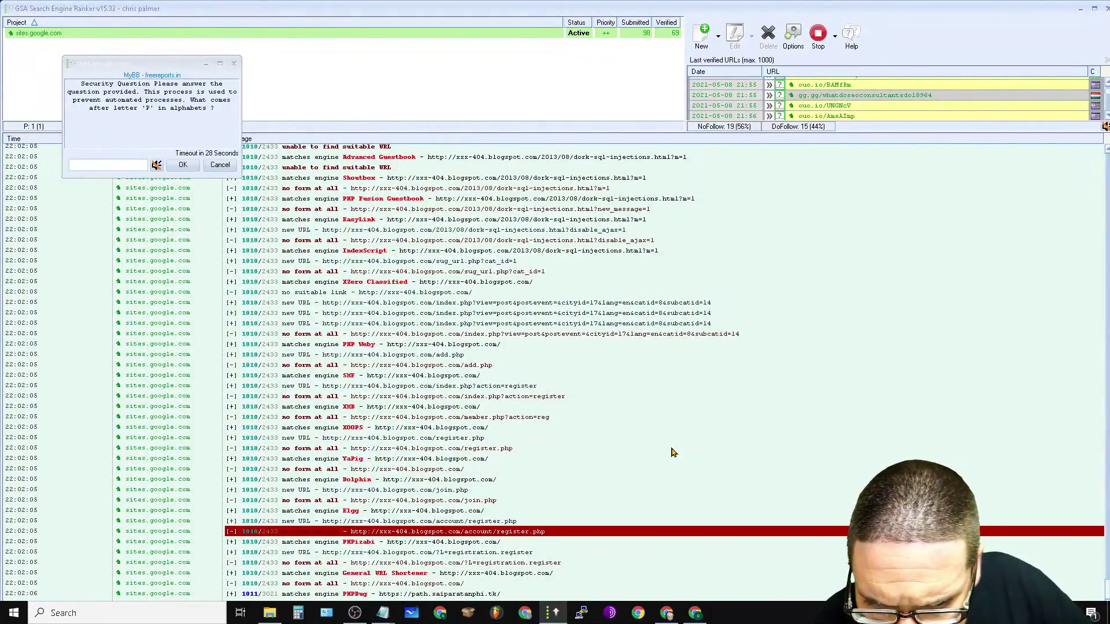
scroll(681, 414, "up", 8)
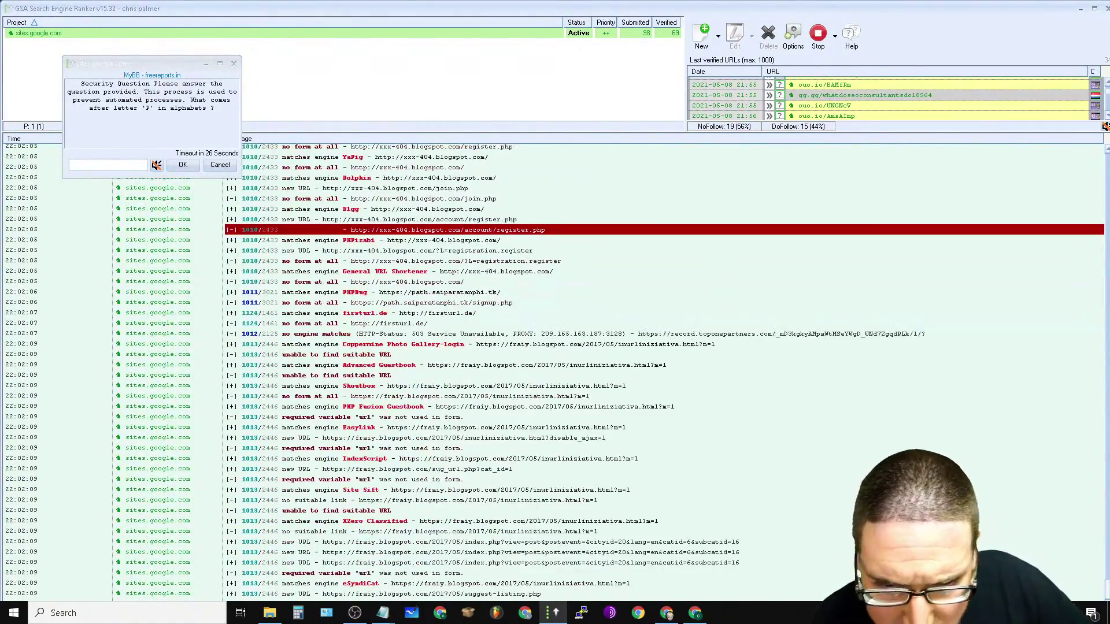
scroll(290, 254, "up", 10)
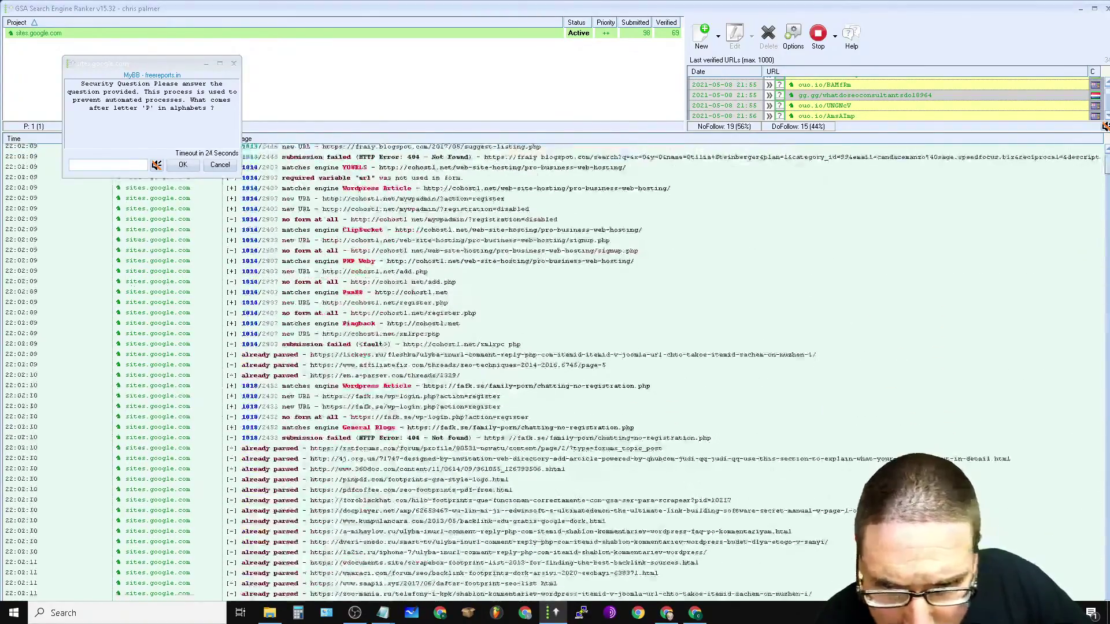
Step: Select about 40 log entries, click through a few rows, and minimize the window
left_click_drag(527, 302, 679, 620)
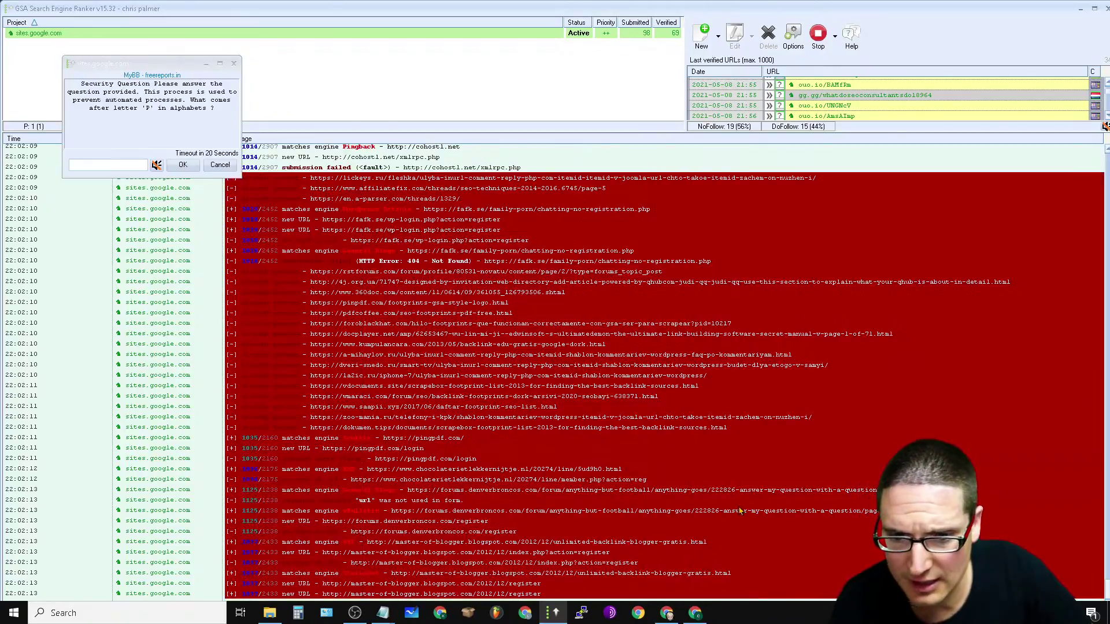
left_click(741, 513)
left_click(455, 210, "shift")
left_click(640, 542)
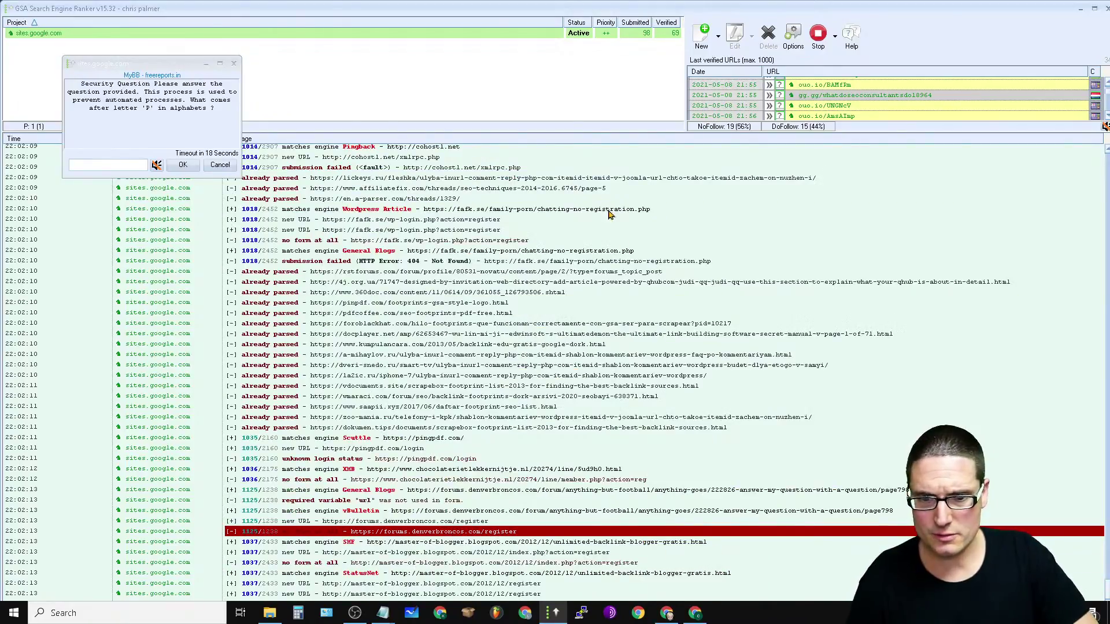
left_click(659, 231)
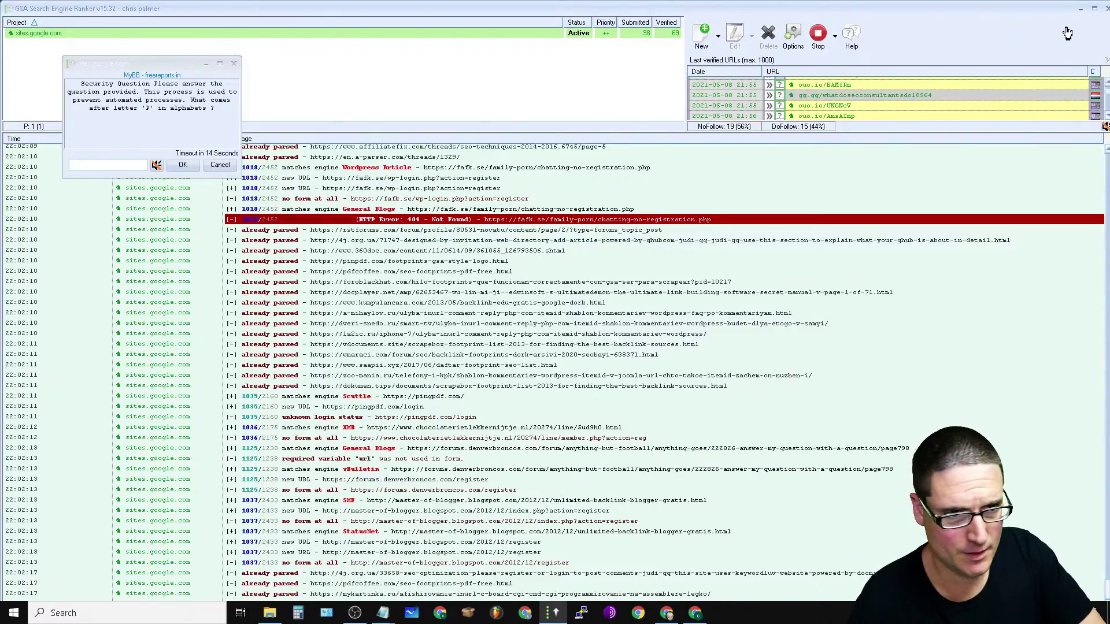
left_click(1081, 10)
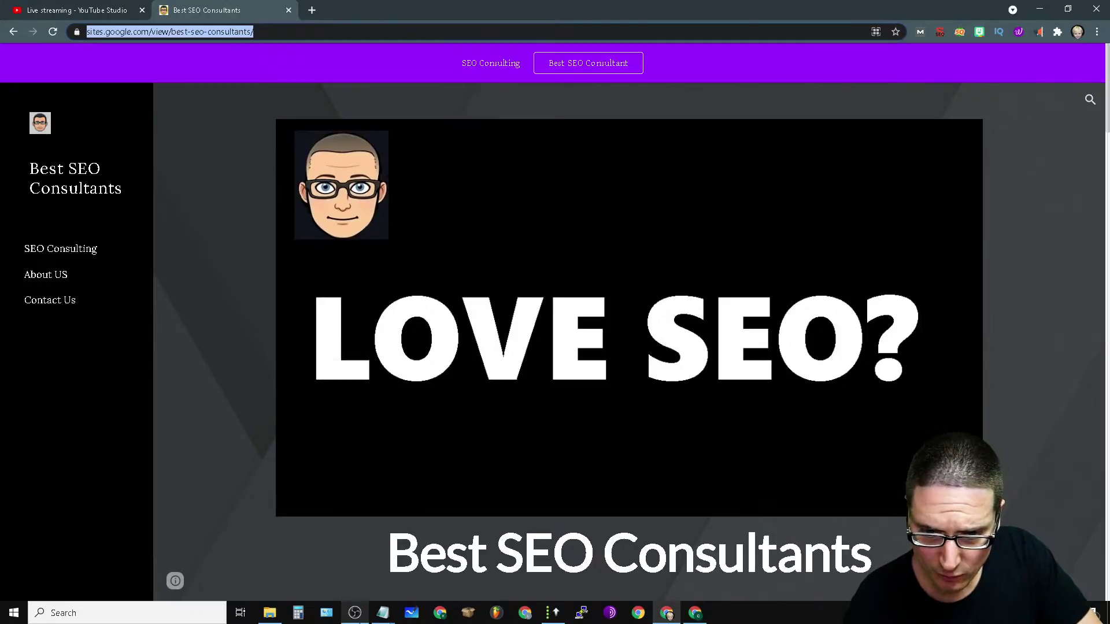
Step: Switch to the 'Live streaming - YouTube Studio' browser tab
mouse_move(666, 612)
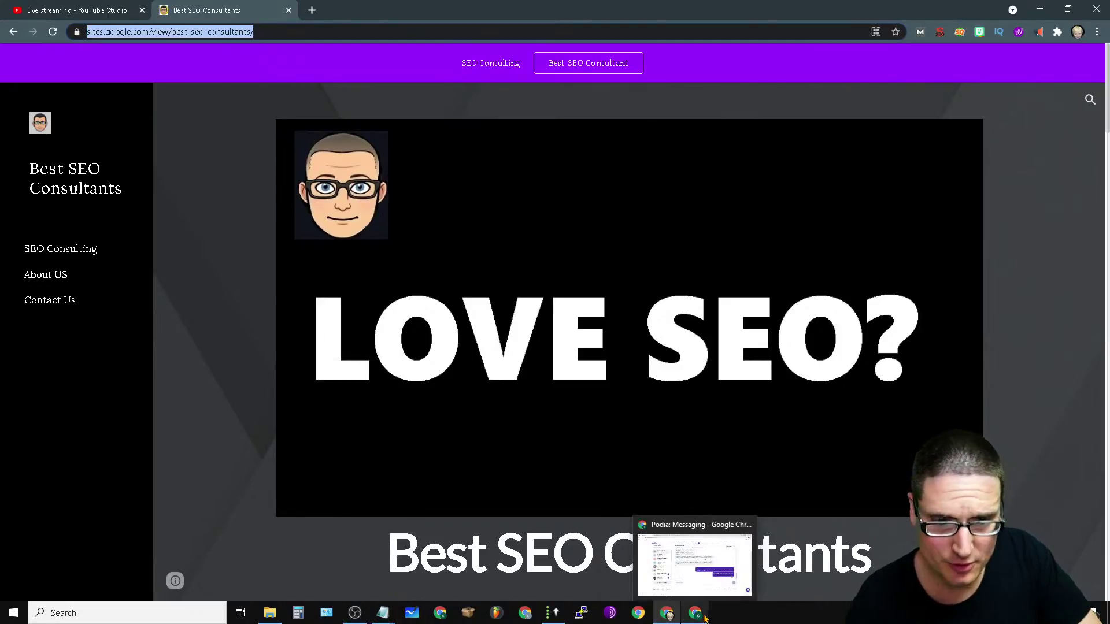
left_click(75, 10)
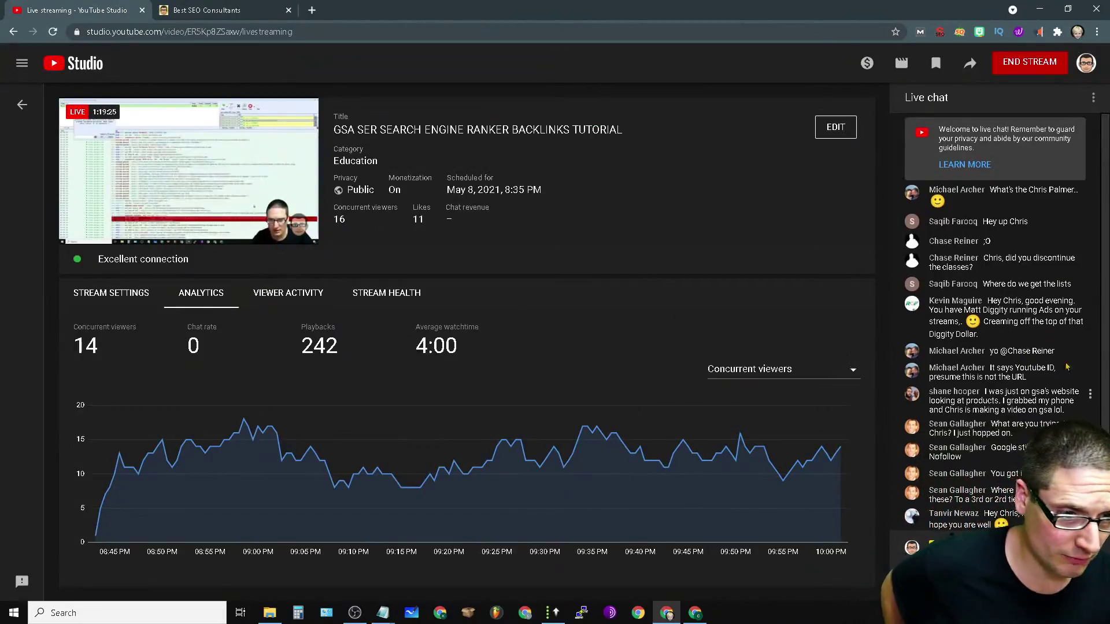
Step: Highlight the viewer's chat question about discontinued classes, then clear the selection
left_click_drag(1031, 220, 928, 222)
left_click_drag(1007, 259, 1076, 259)
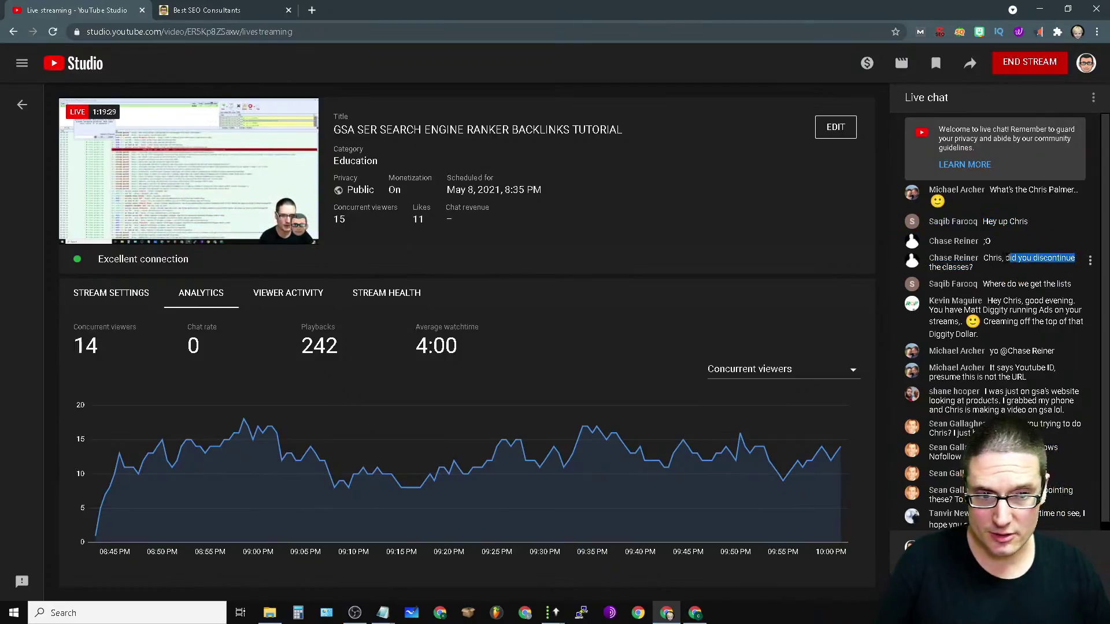
left_click(1012, 272)
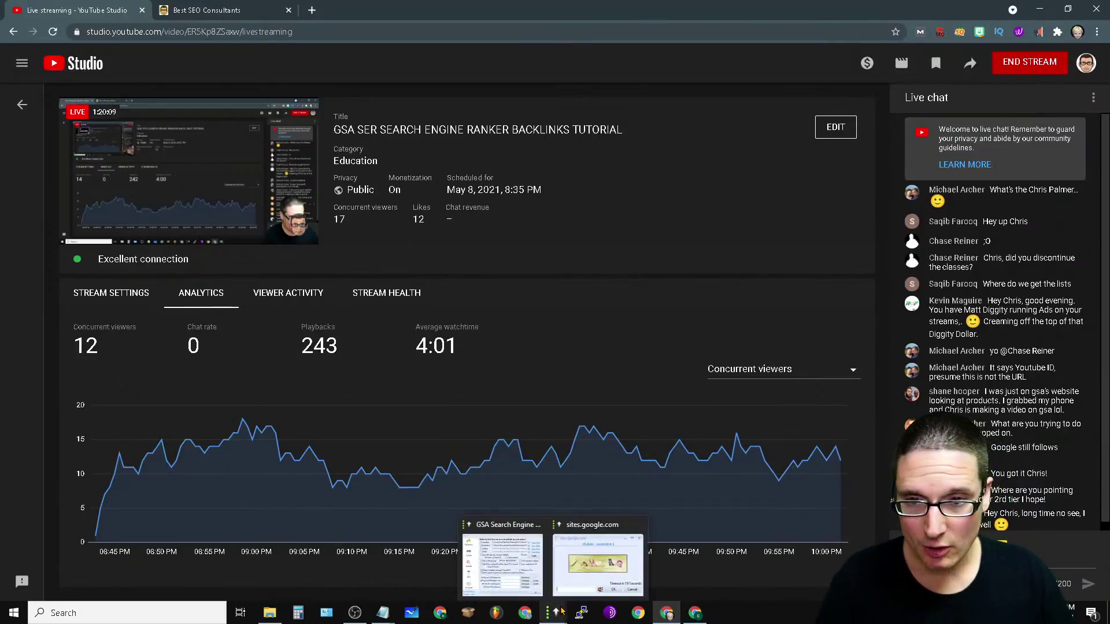
Step: Glance at the Best SEO Consultants tab, return, then bring GSA Search Engine Ranker back via the taskbar
left_click(203, 8)
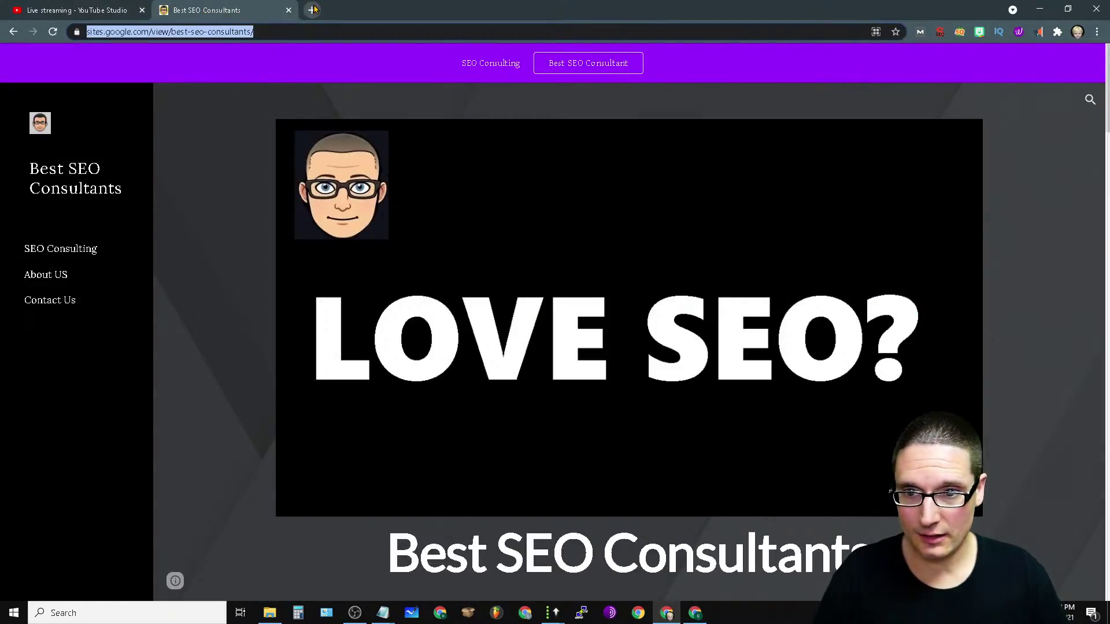
left_click(83, 6)
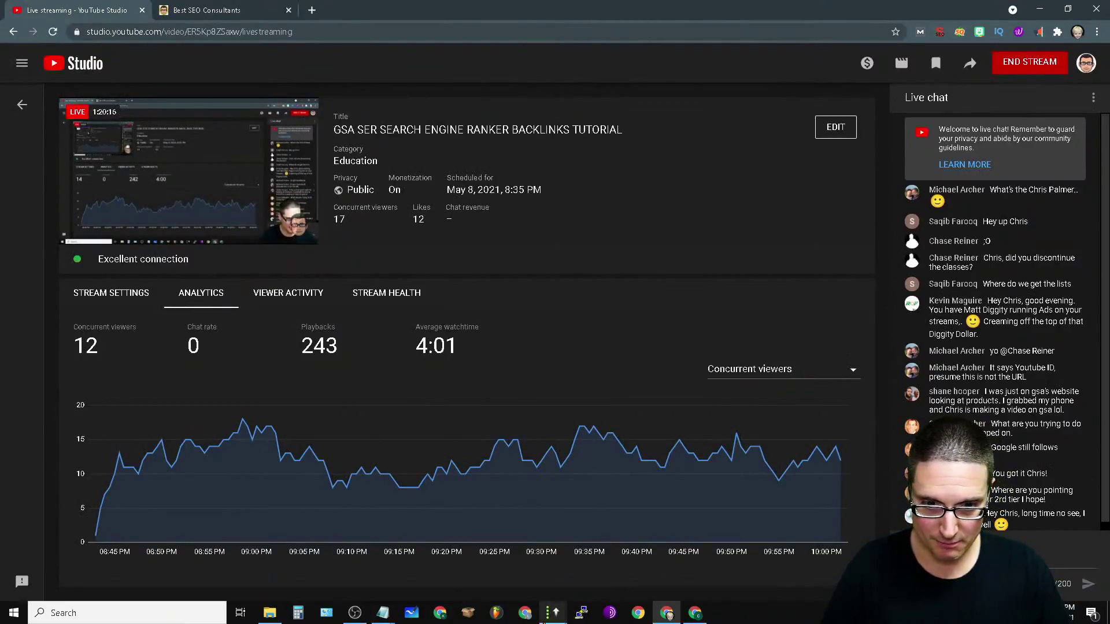
mouse_move(548, 616)
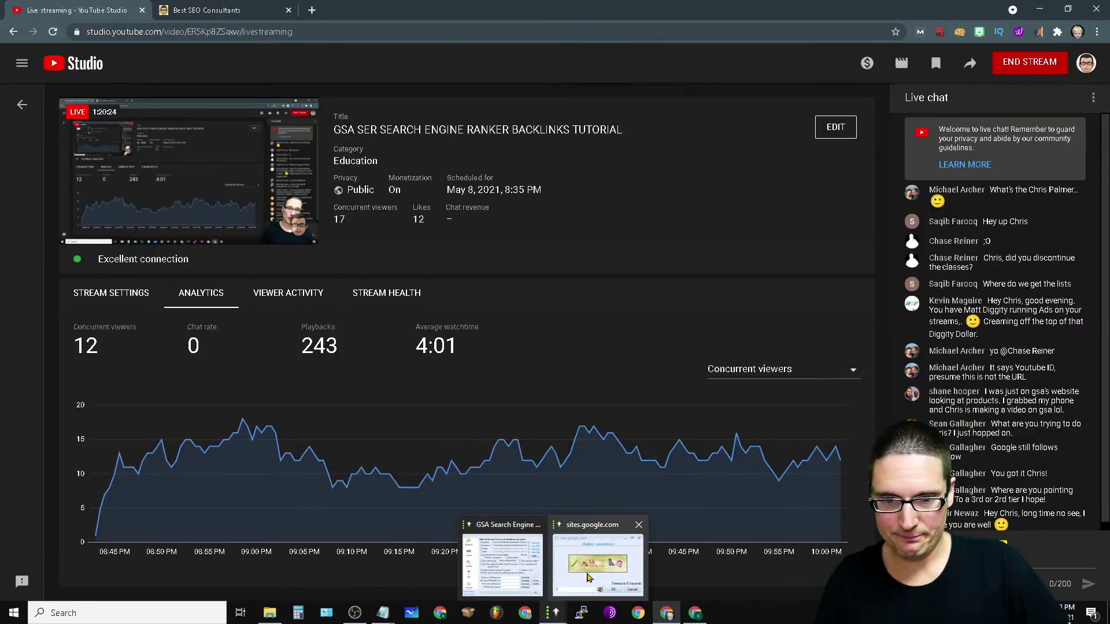
mouse_move(696, 615)
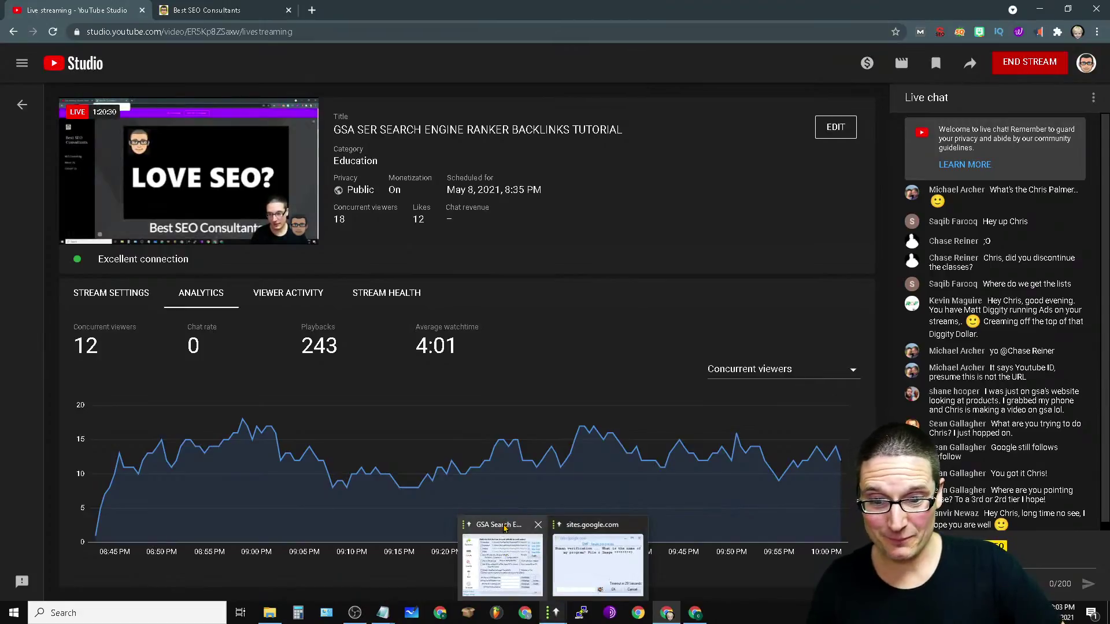
left_click(505, 528)
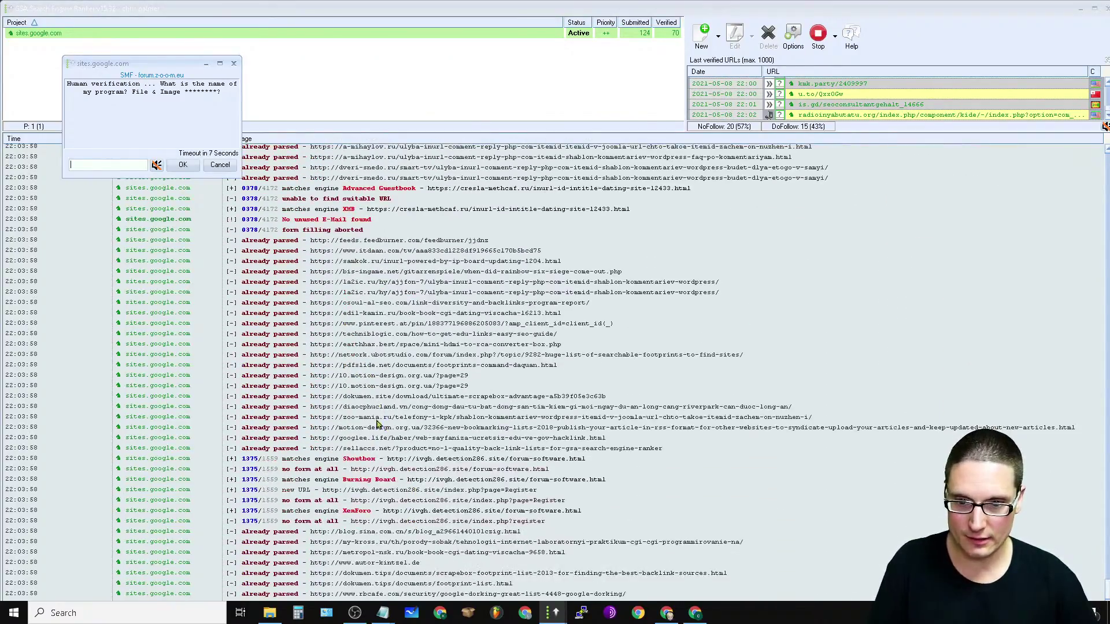
Step: Drag the splitter down so the verified-URLs list covers the log down to one row
left_click(370, 471)
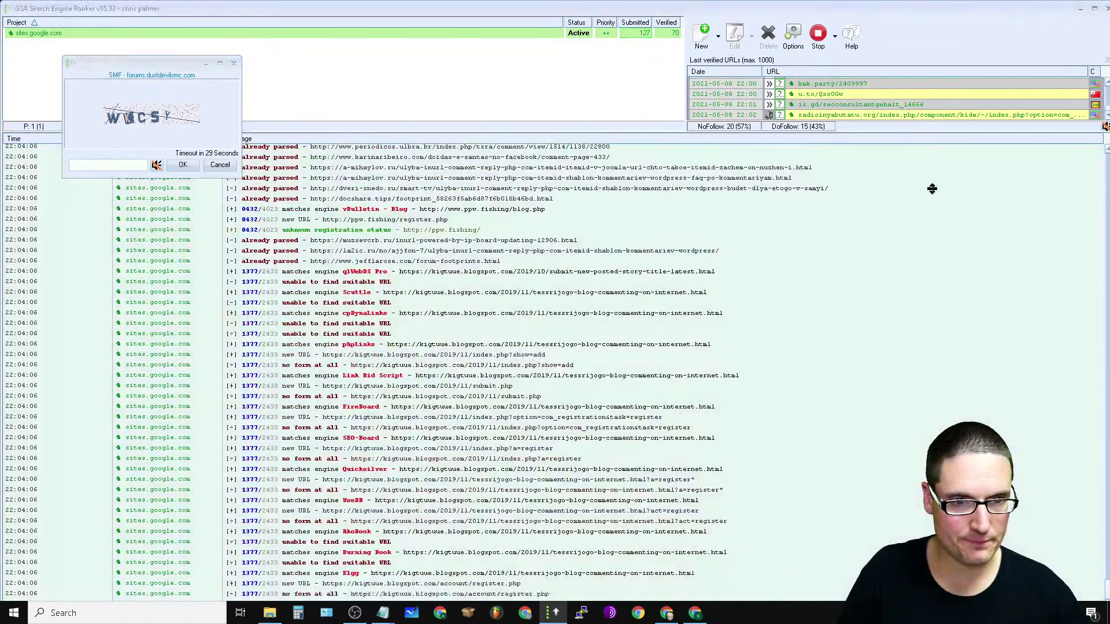
left_click_drag(932, 189, 907, 566)
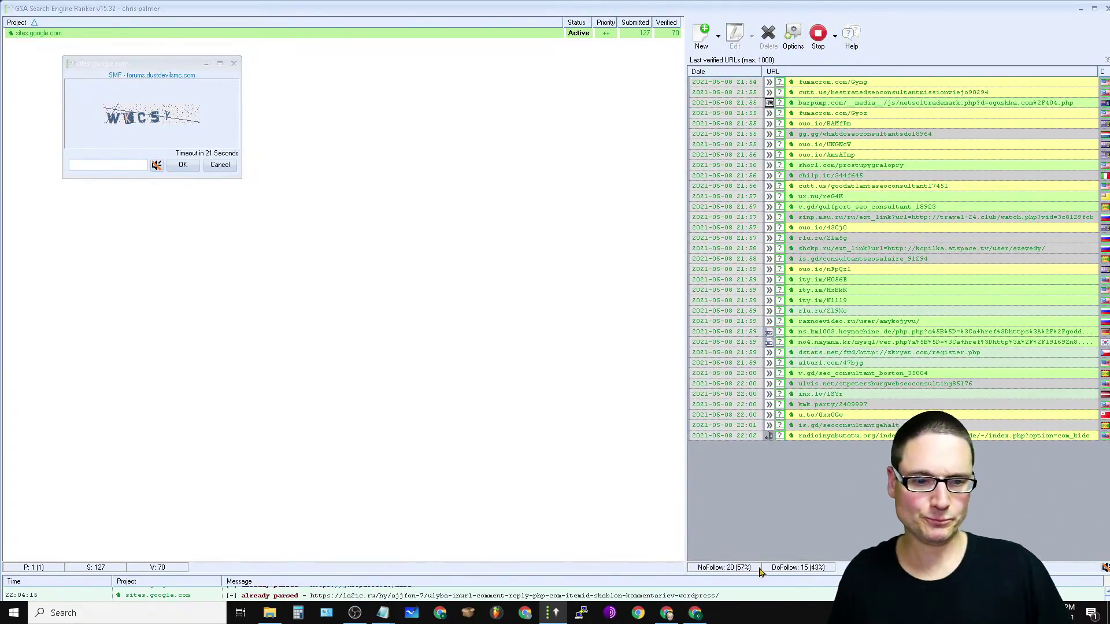
Step: Look over the project list's context menu, then open and close the program settings
right_click(485, 441)
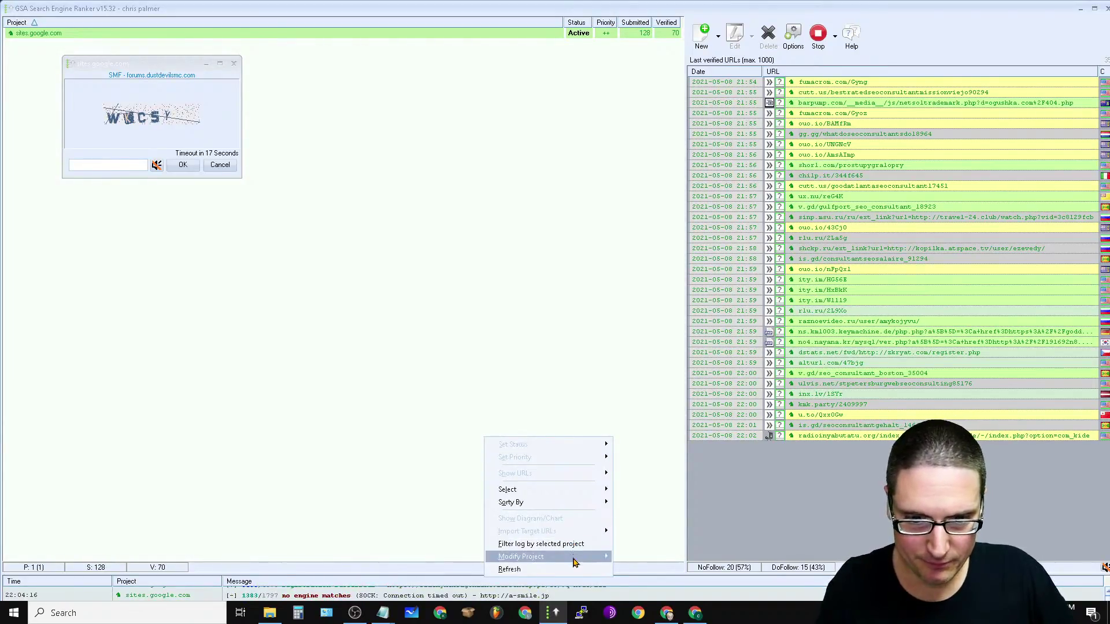
mouse_move(556, 494)
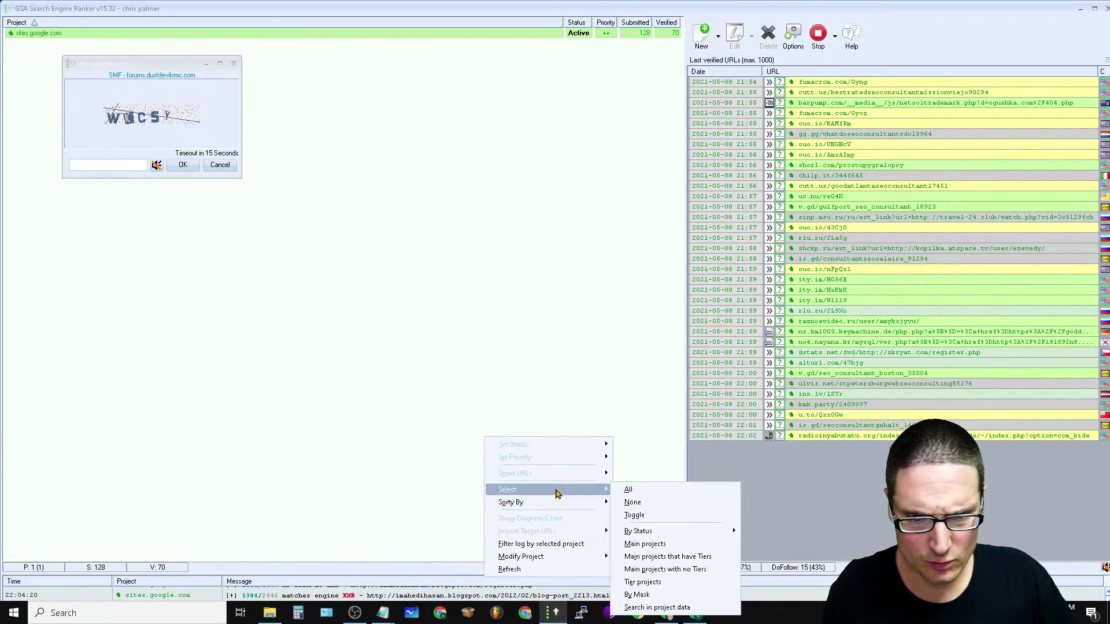
left_click(525, 349)
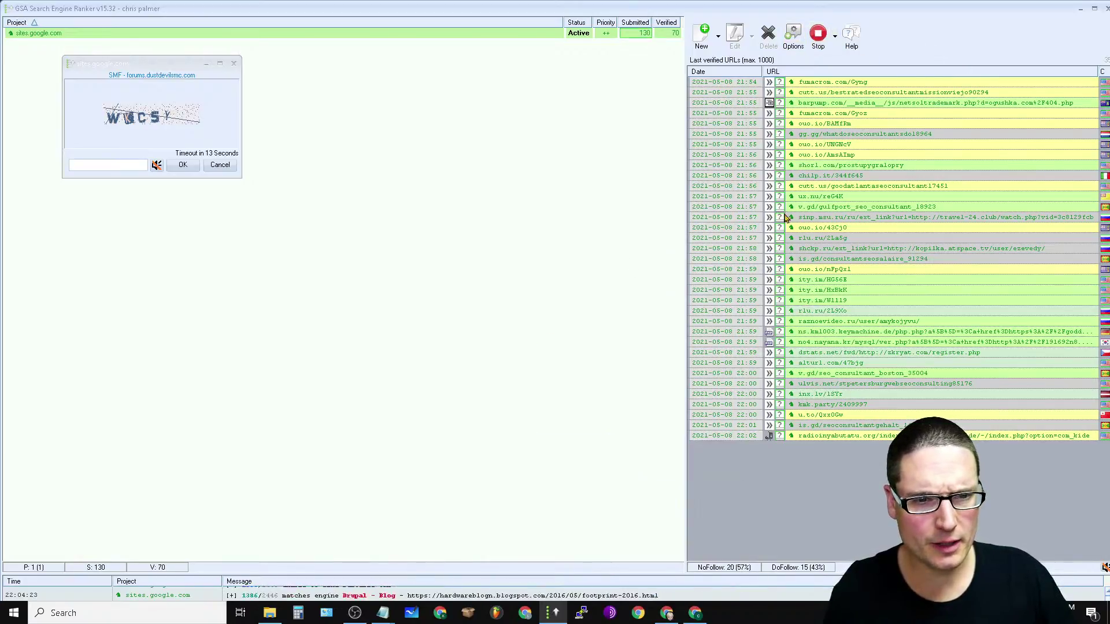
left_click(793, 35)
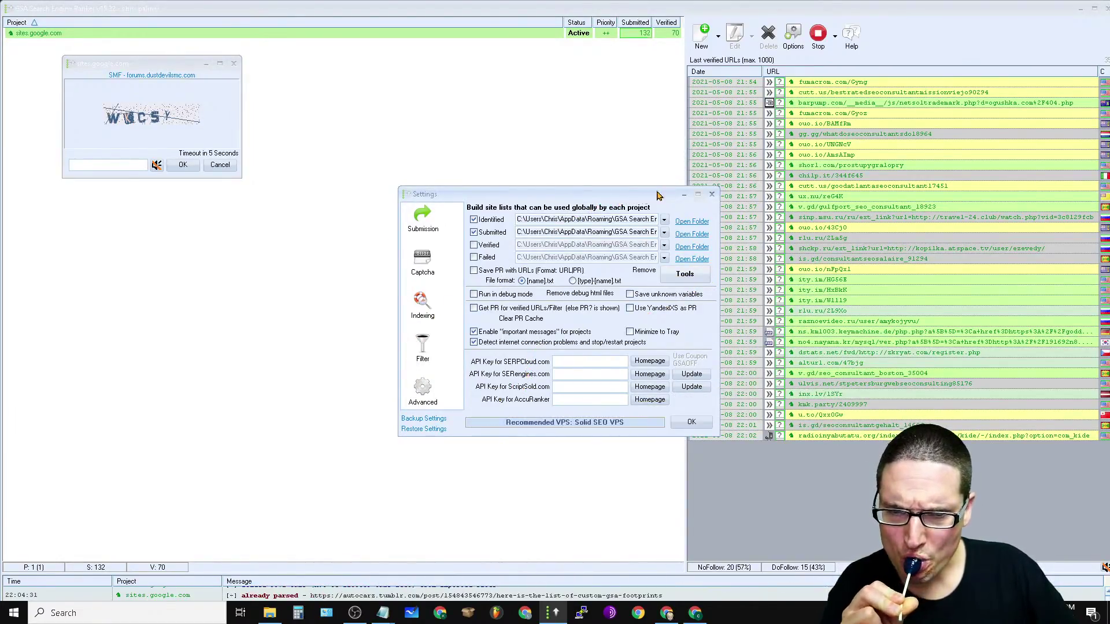
key("Escape")
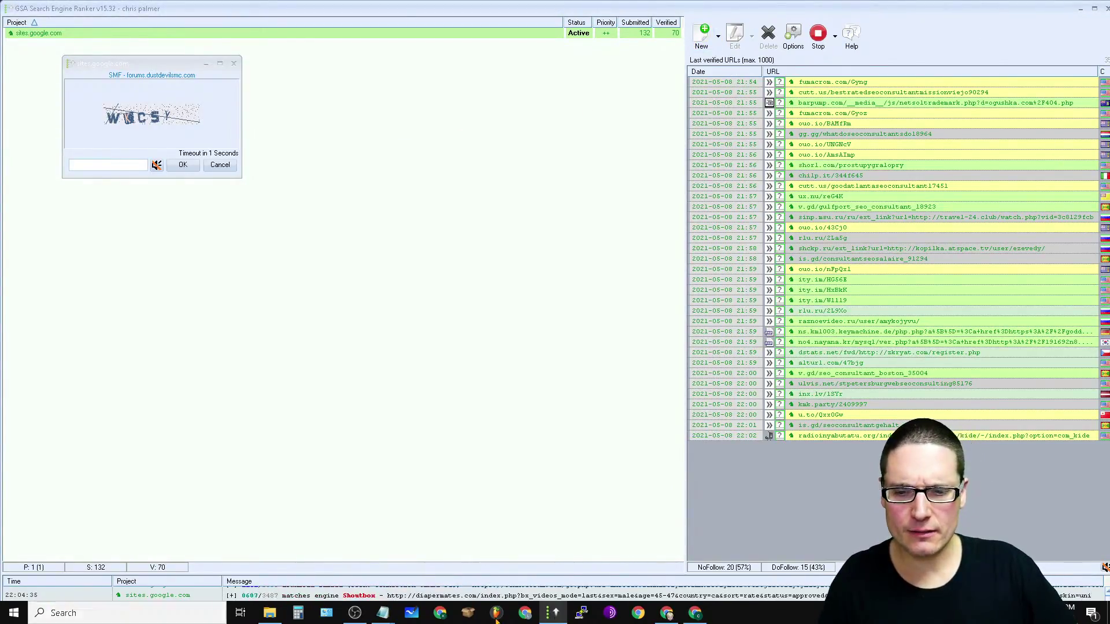
left_click(814, 569)
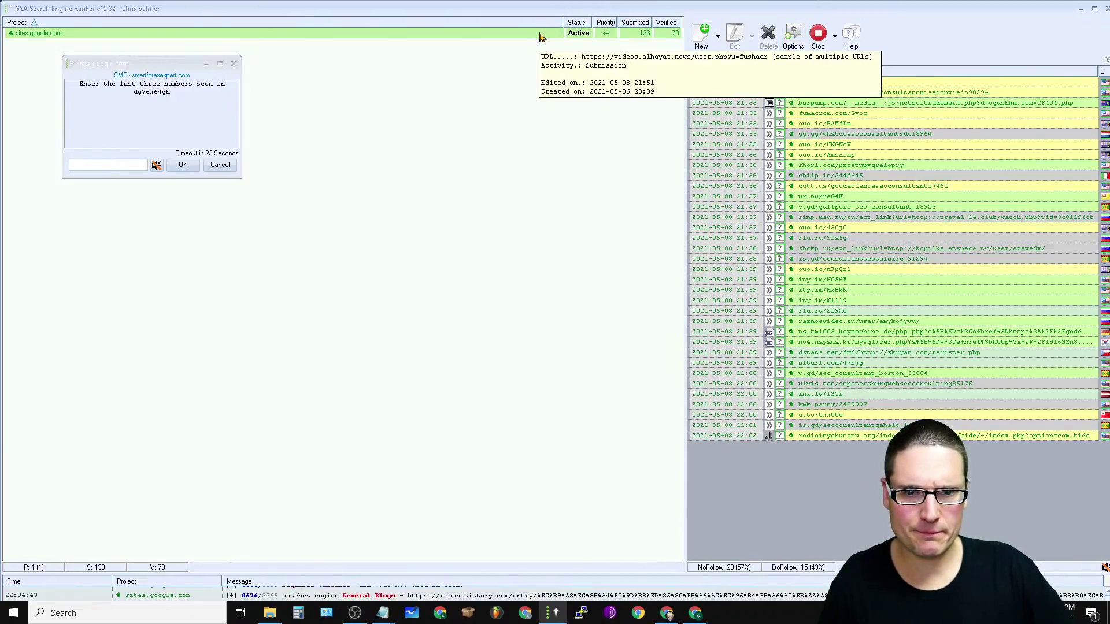
Step: Browse the Select and Modify Project submenus, then reopen settings and show the site-list tools
right_click(361, 344)
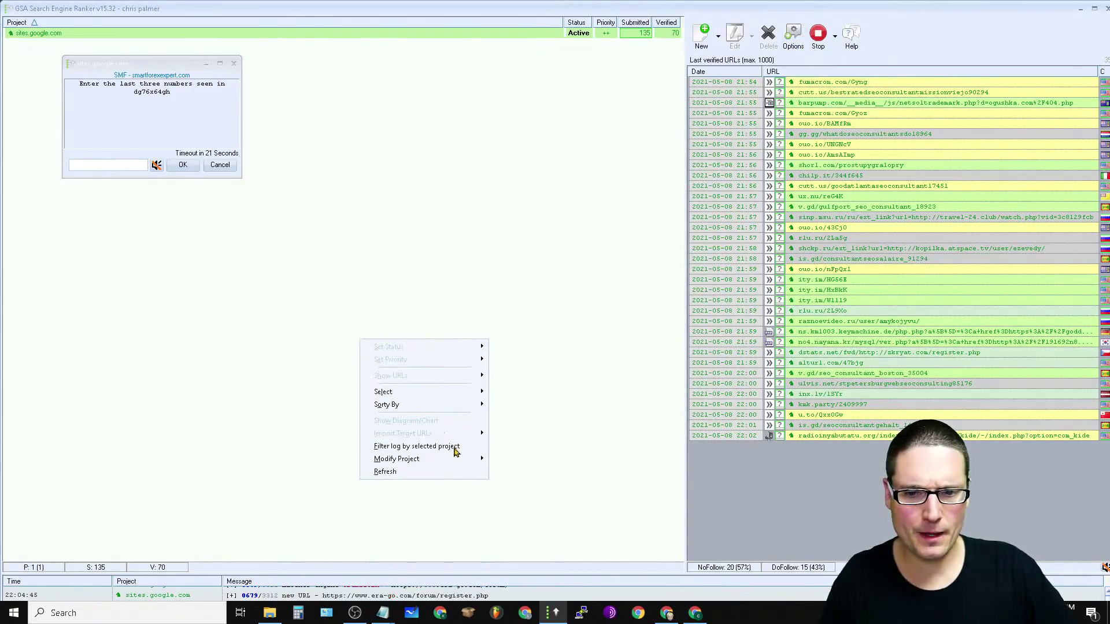
mouse_move(461, 465)
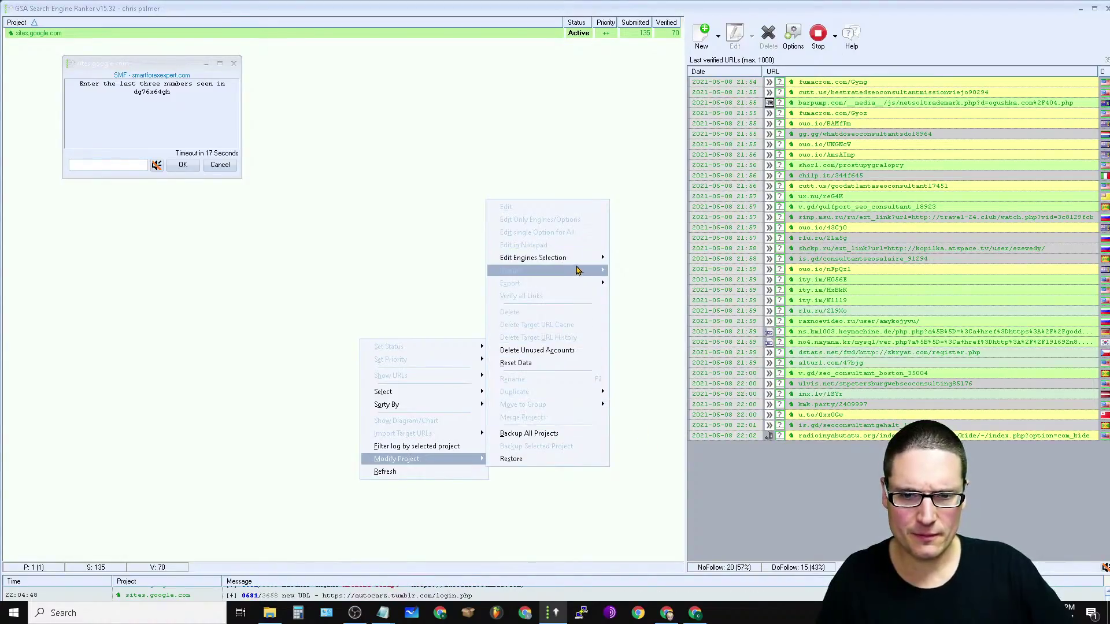
mouse_move(568, 265)
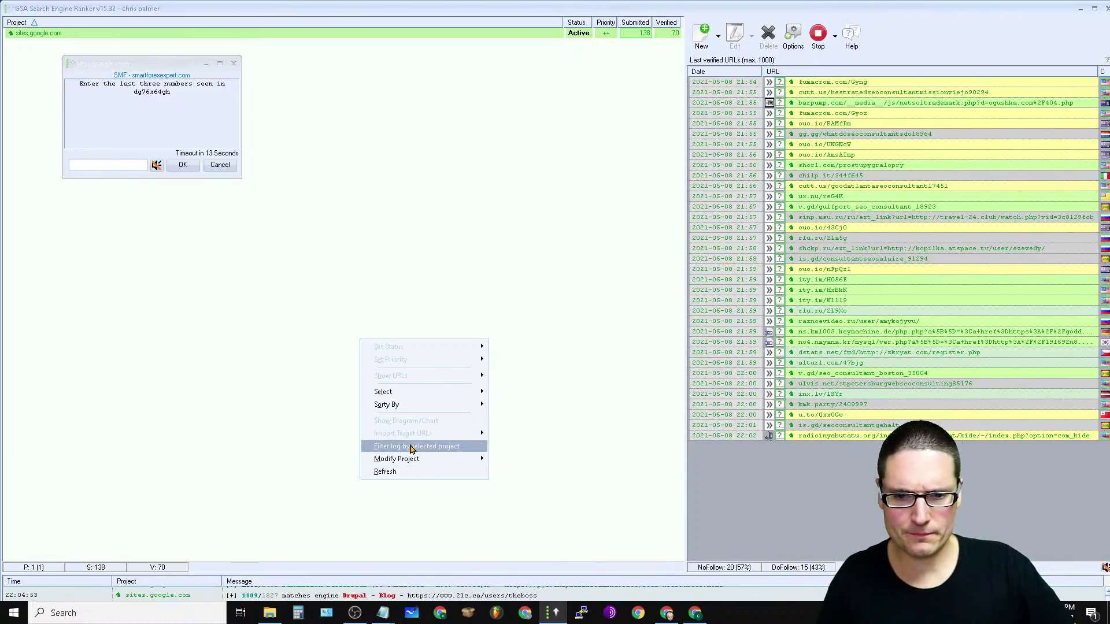
mouse_move(399, 394)
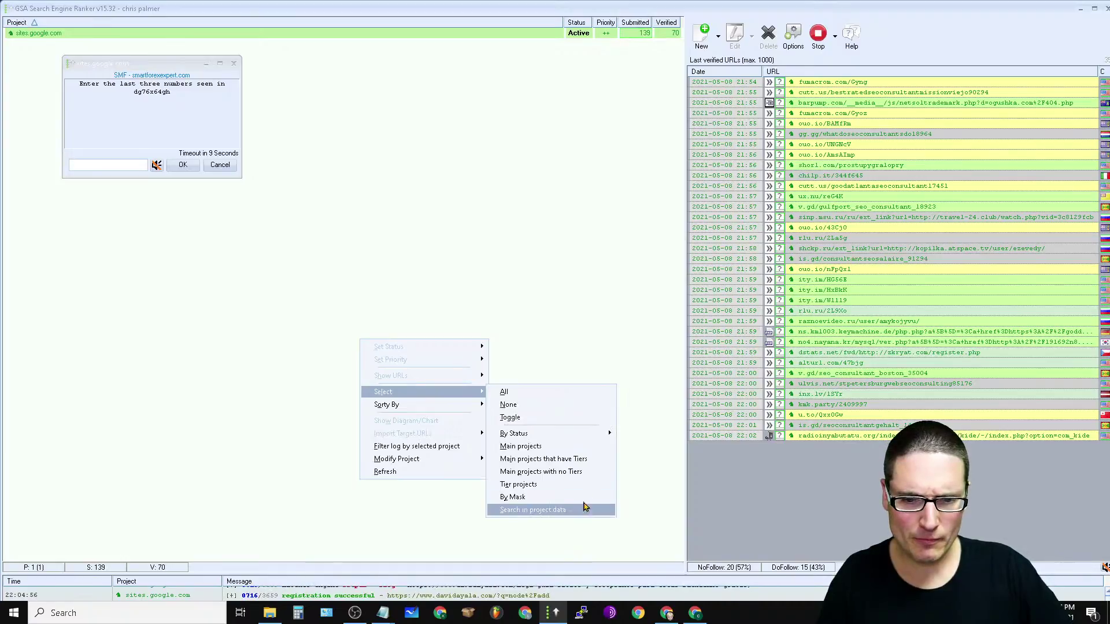
left_click(587, 324)
left_click(792, 41)
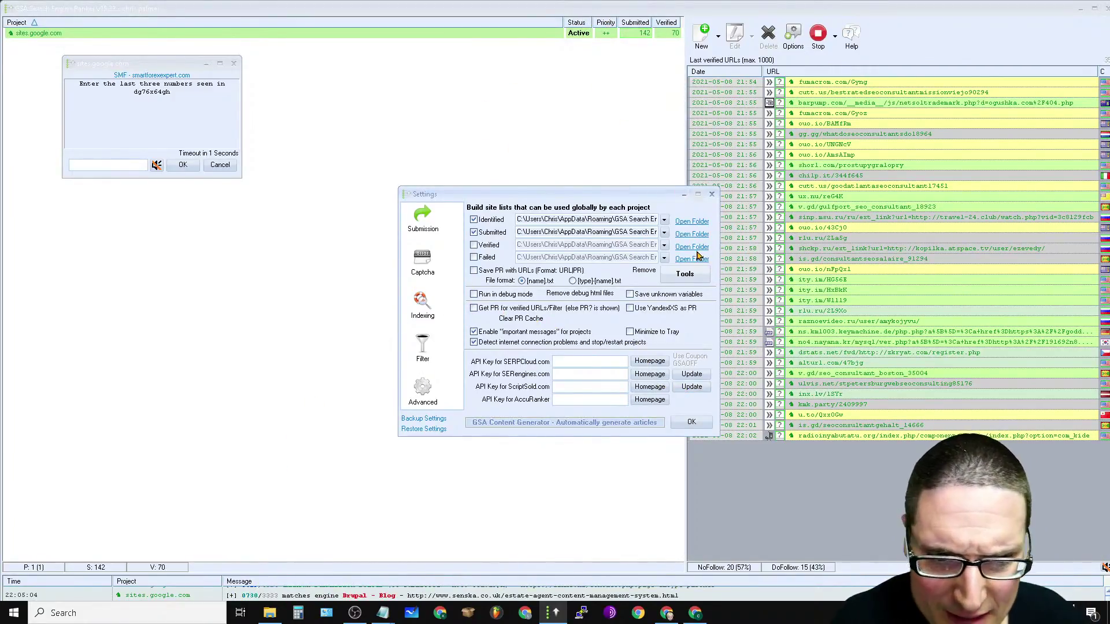
left_click(689, 275)
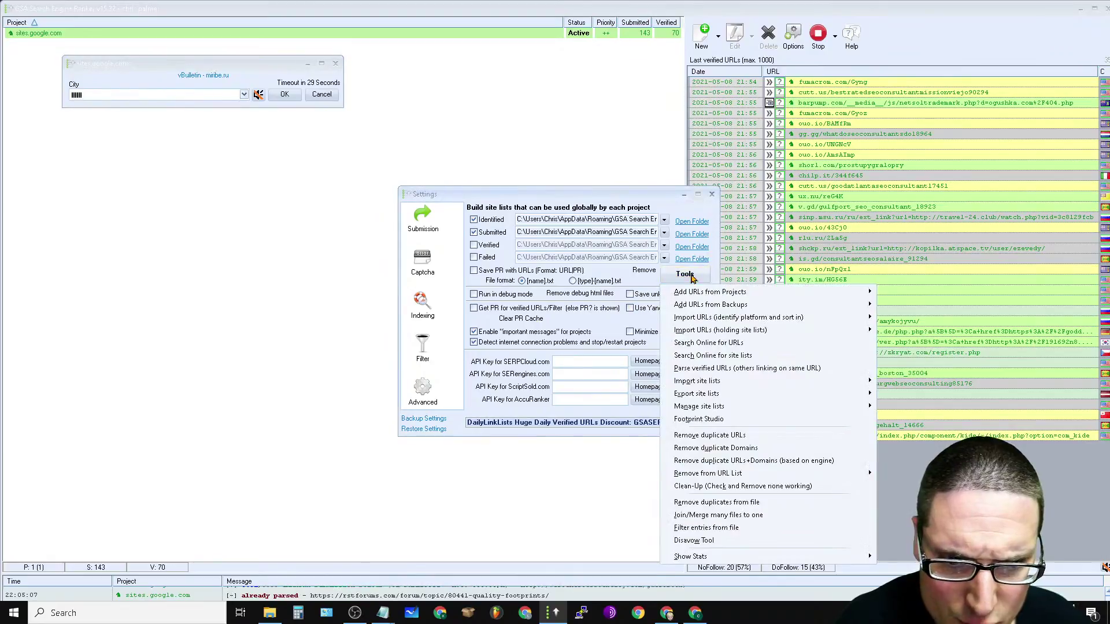